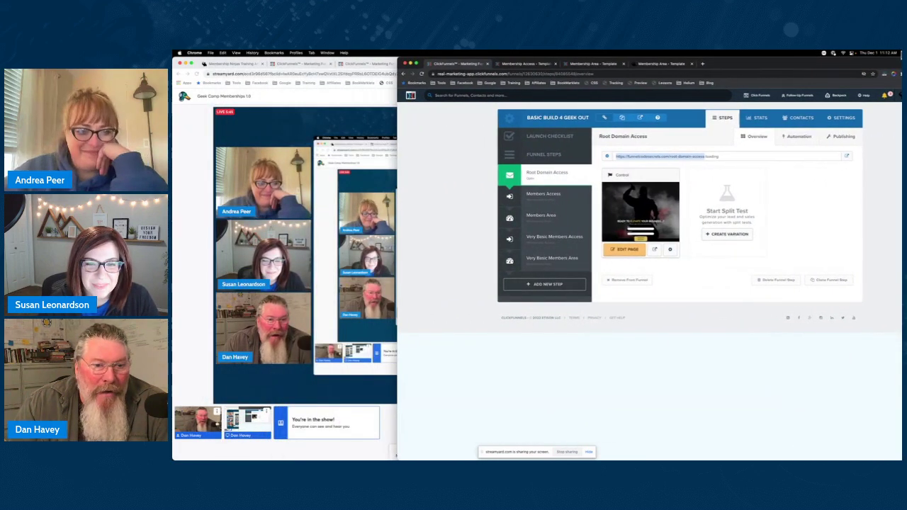
Shift the Chrome window left over the stream and widen it so all funnel steps show
drag(904, 54, 886, 56)
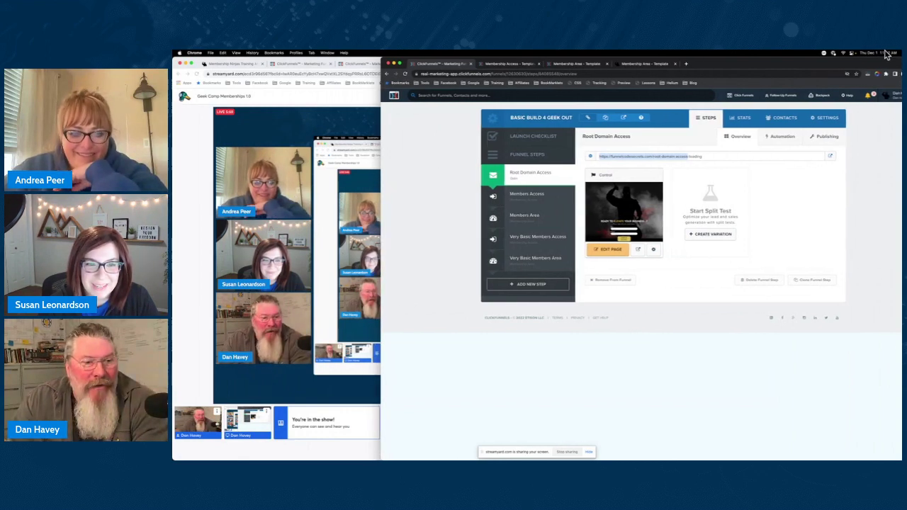
drag(886, 55, 718, 53)
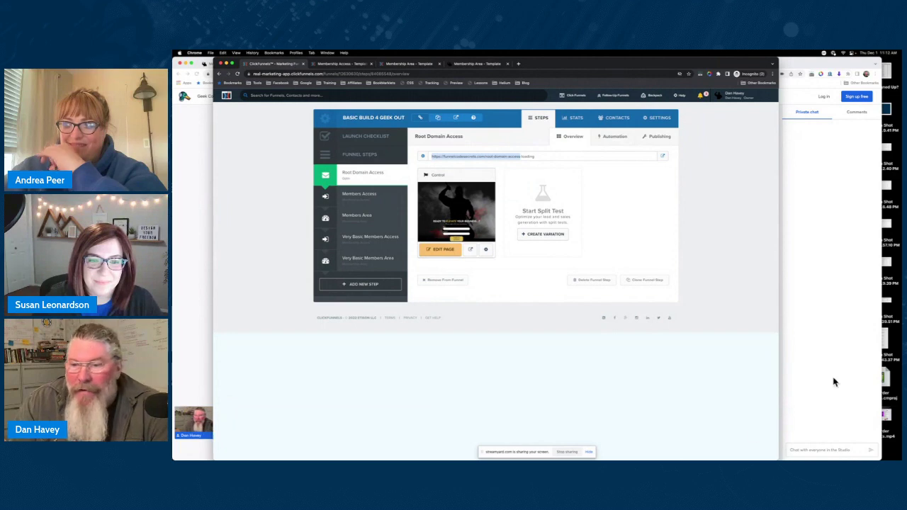
drag(778, 299, 827, 293)
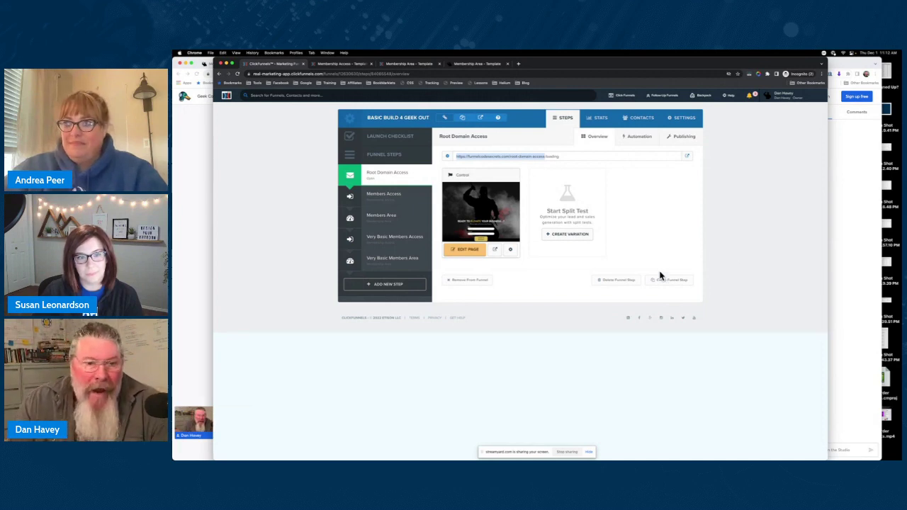
click(526, 292)
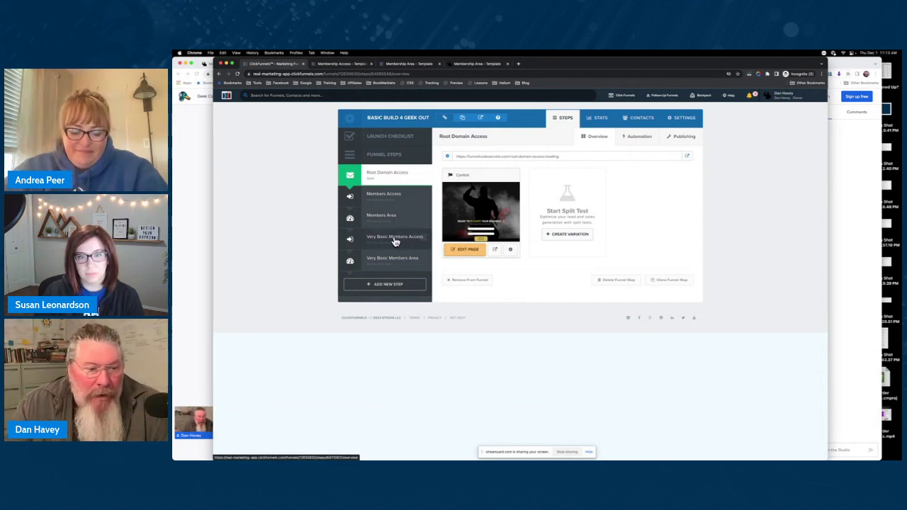
Create a sixth funnel step named 'demo' in the Basic Build 4 Geek Out funnel
click(388, 286)
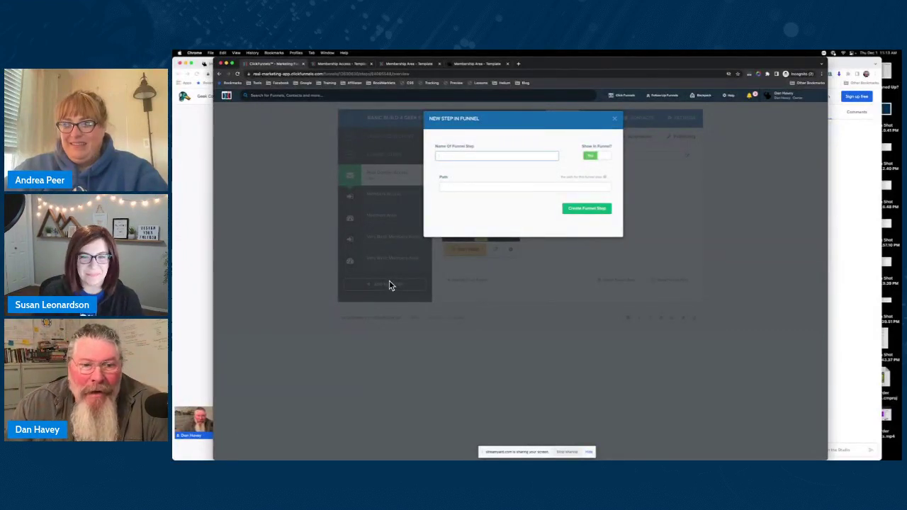
click(480, 155)
text(down)
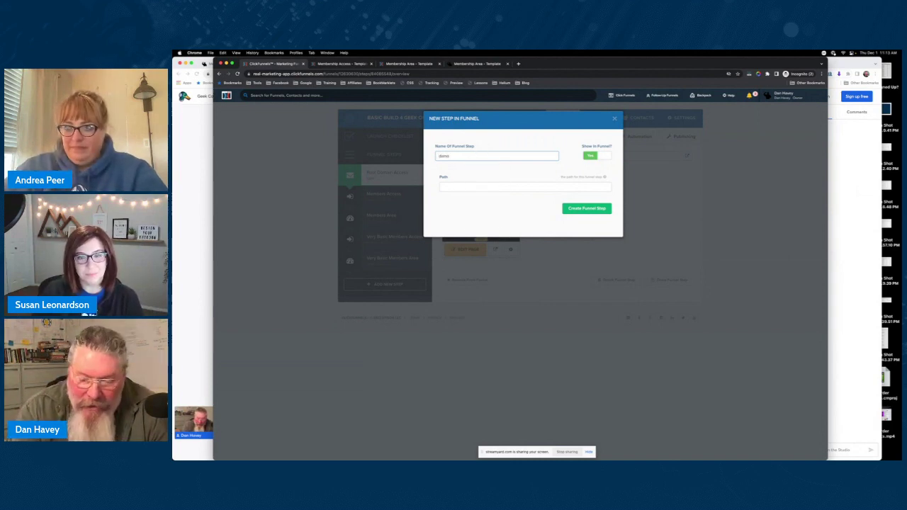
key(Return)
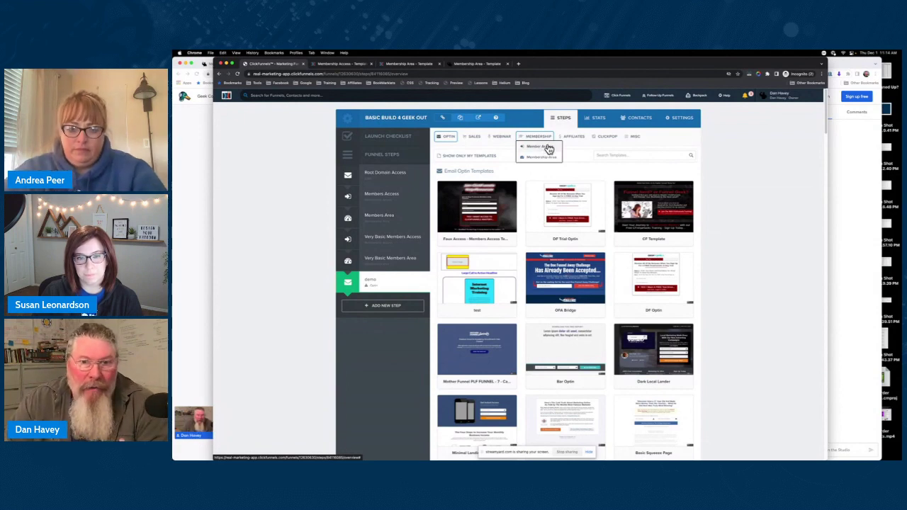
Apply the Template - Membership Area design to the demo step, then delete the demo step
click(546, 163)
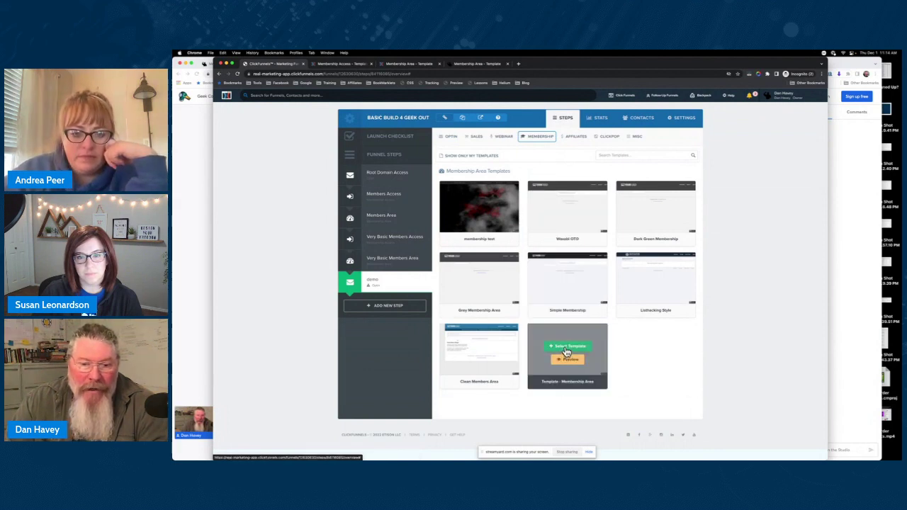
click(564, 347)
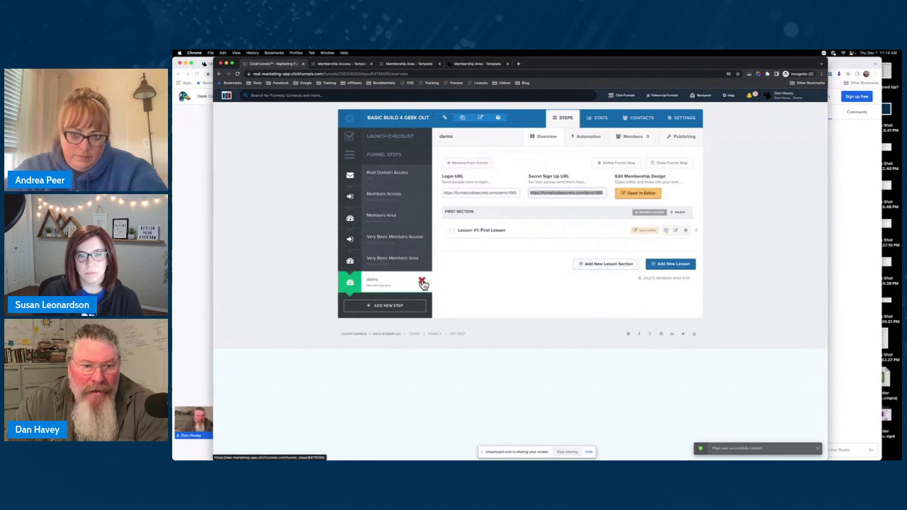
click(422, 282)
click(569, 111)
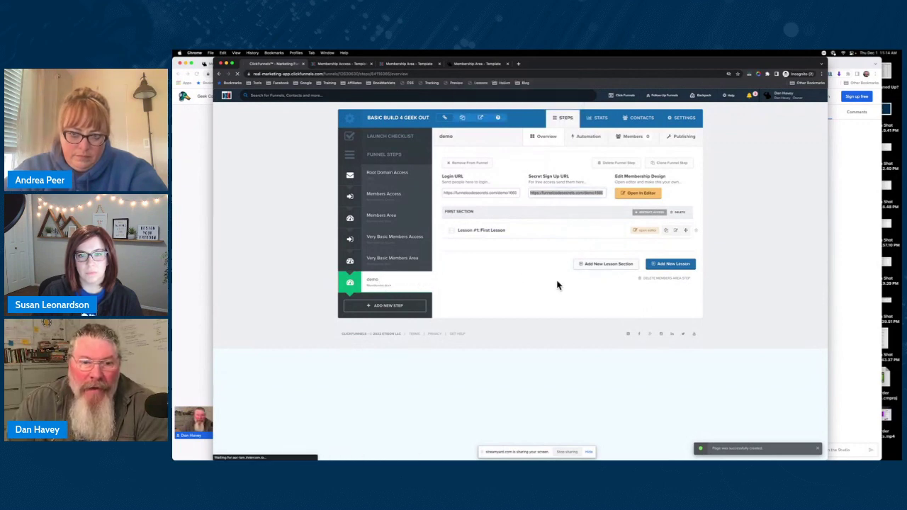
On the Very Basic Members Access page, add a full-width section and row with the membership sign-up form
click(383, 241)
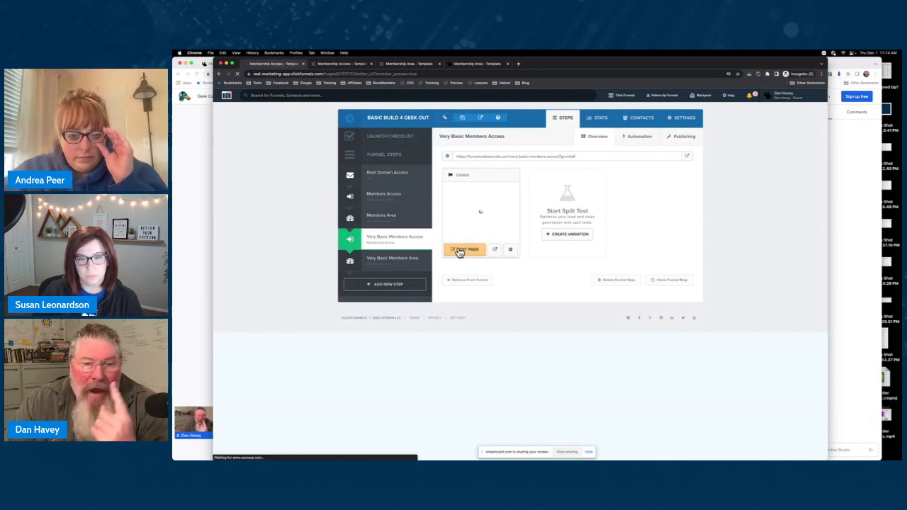
click(459, 251)
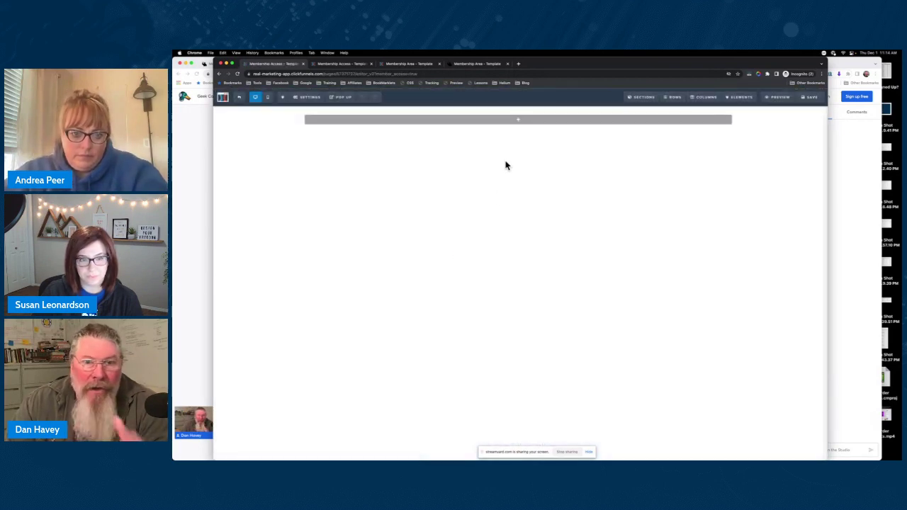
click(518, 122)
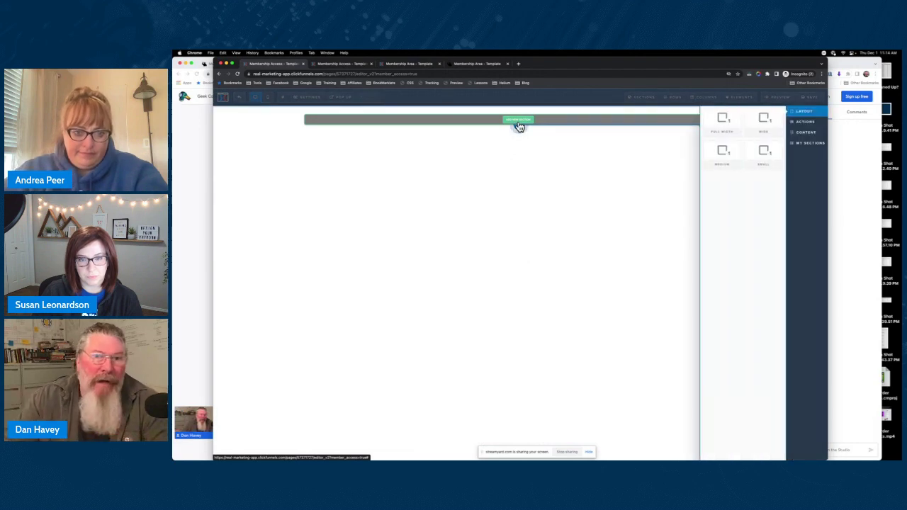
click(721, 120)
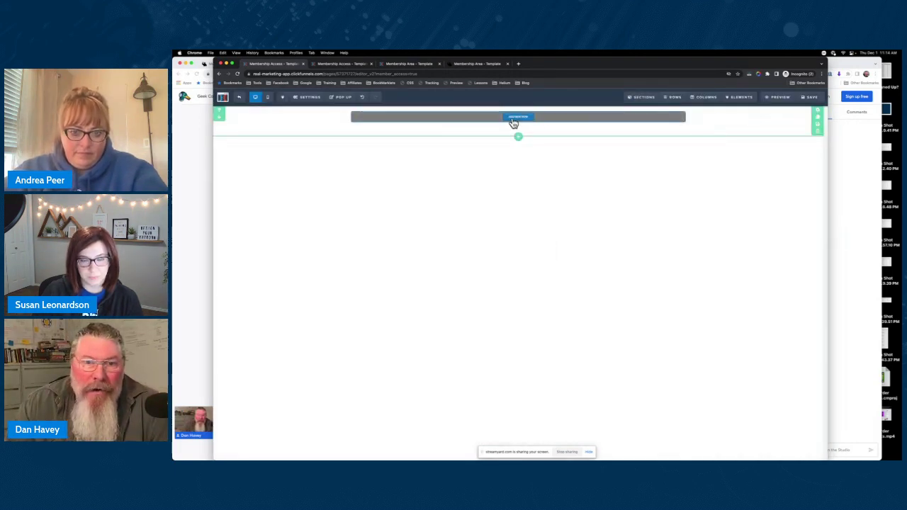
click(513, 118)
click(719, 122)
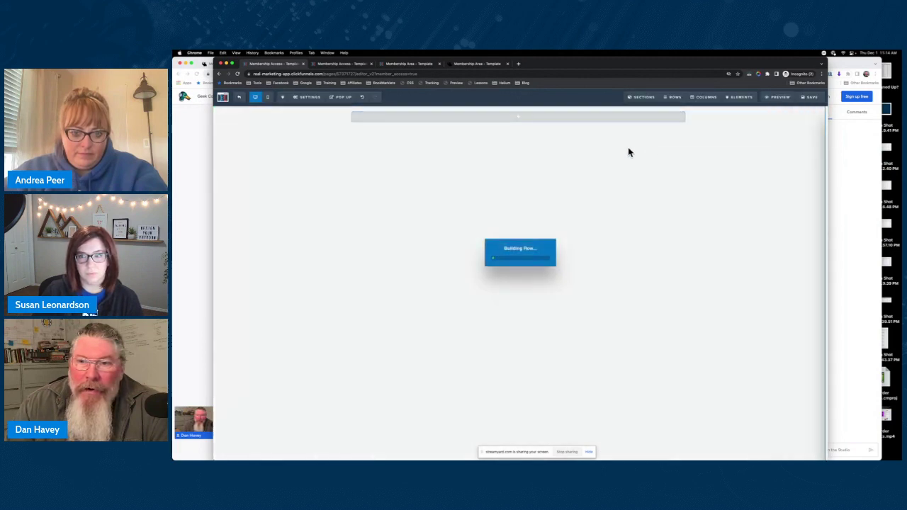
click(518, 127)
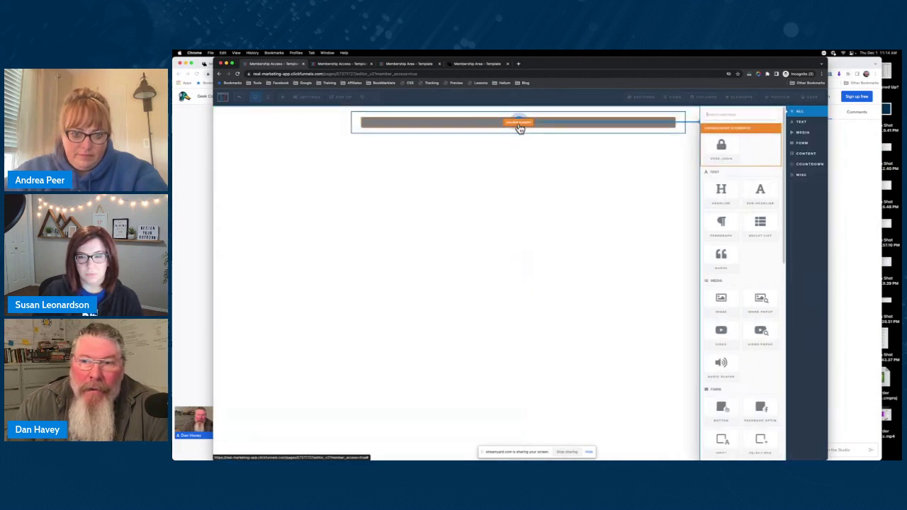
click(723, 157)
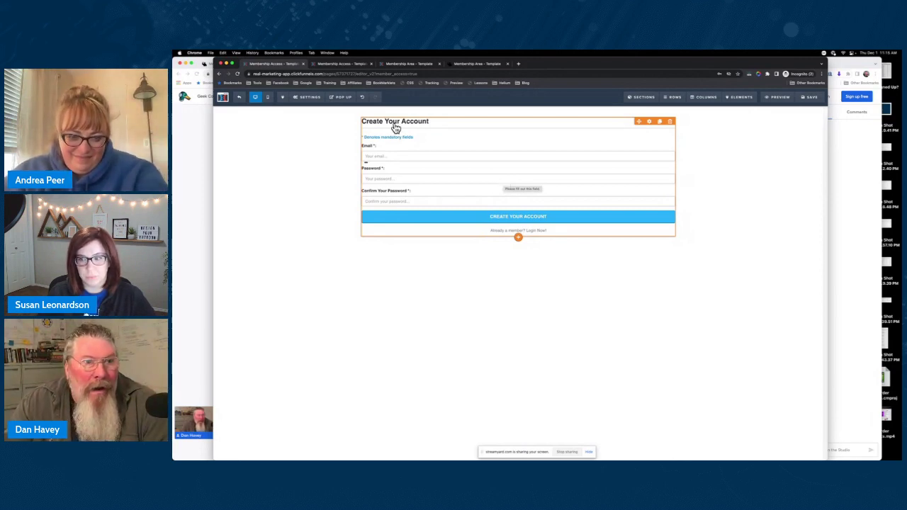
Review the page's SEO meta data, save the page, and return to the funnel steps
click(306, 97)
click(312, 124)
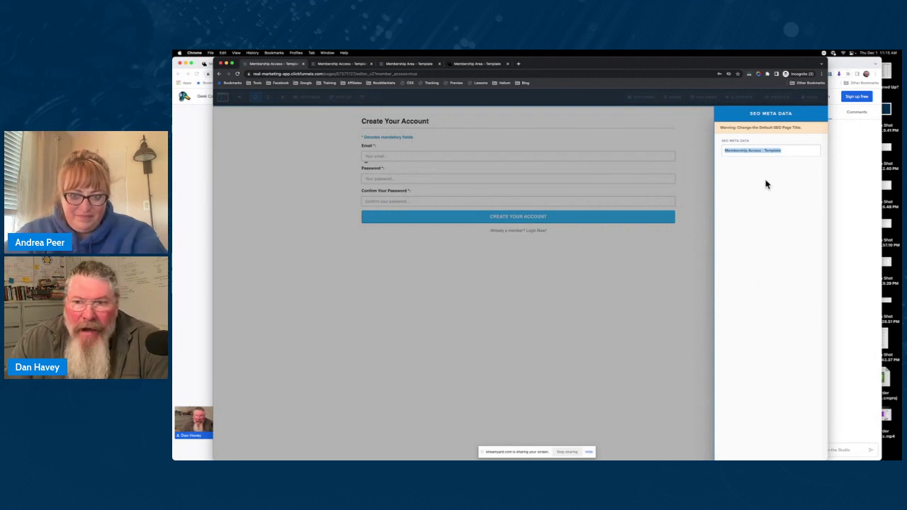
click(611, 290)
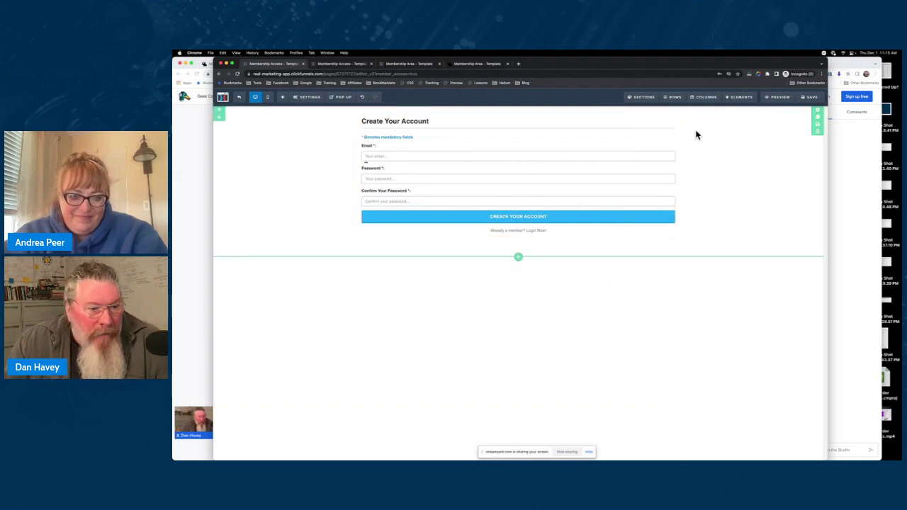
click(810, 97)
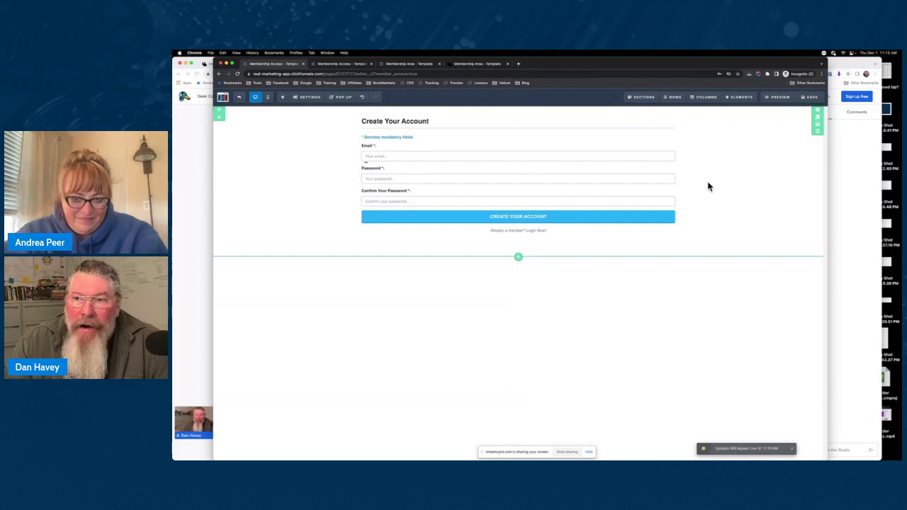
click(240, 97)
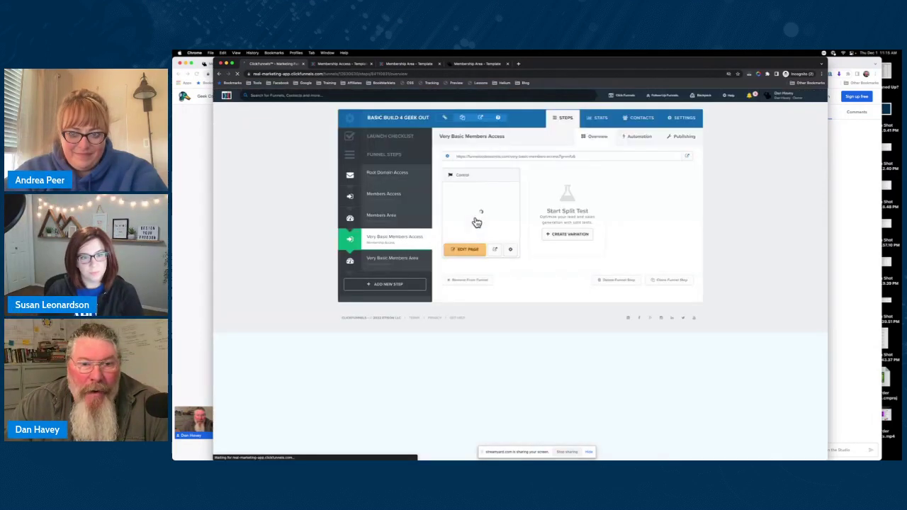
In the members area template, add a two-column row with category navigation left and lesson content right
click(392, 261)
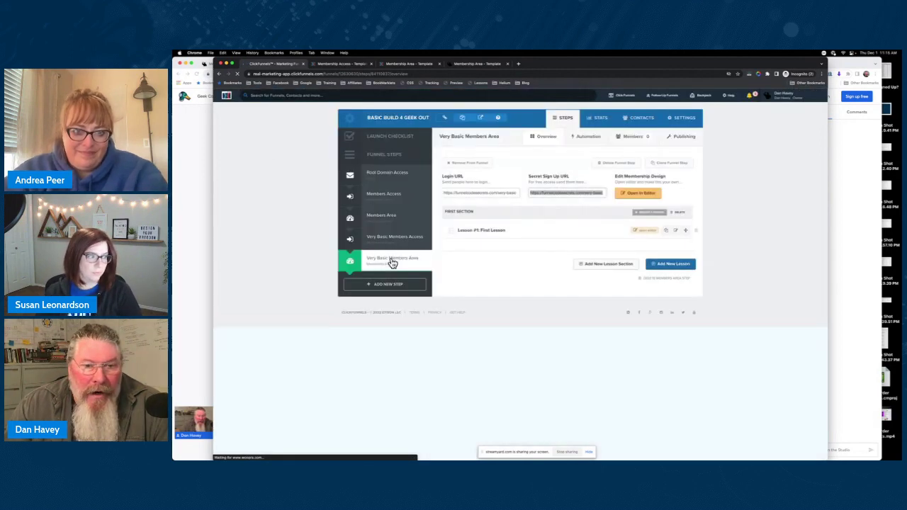
click(632, 196)
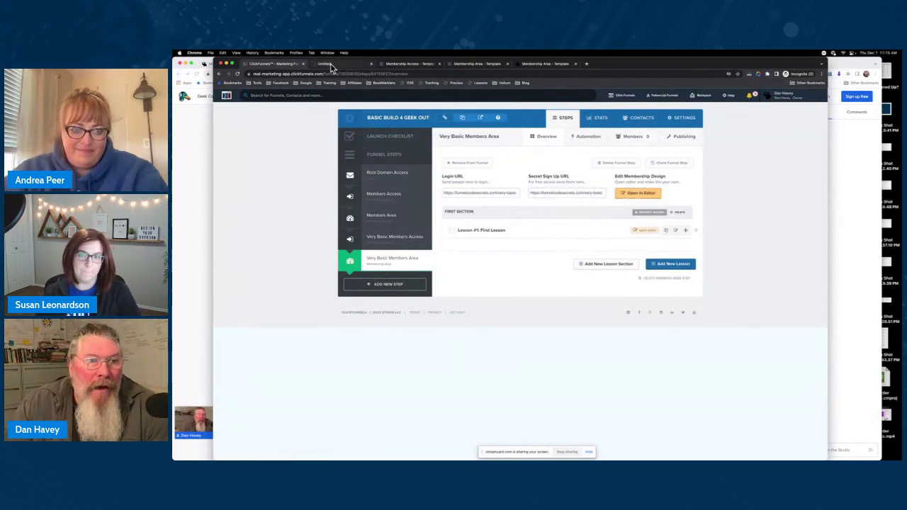
click(330, 63)
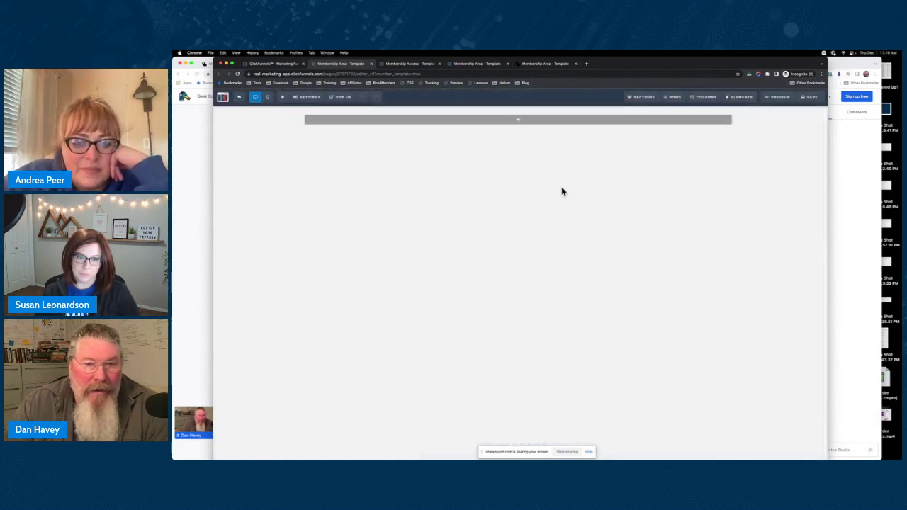
click(516, 122)
click(730, 124)
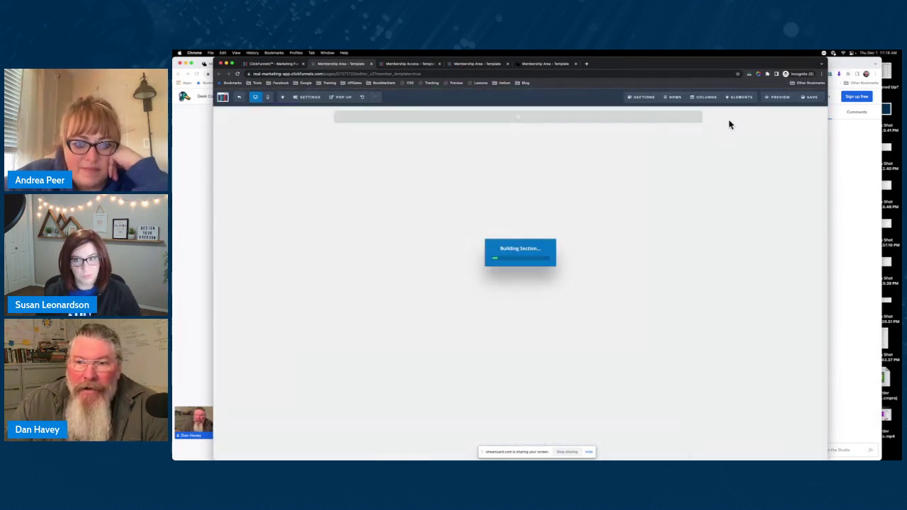
click(518, 121)
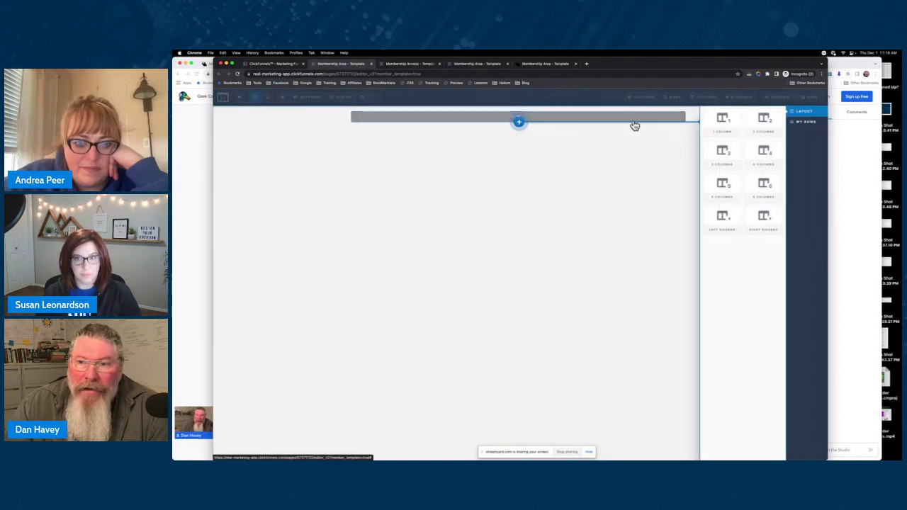
click(764, 121)
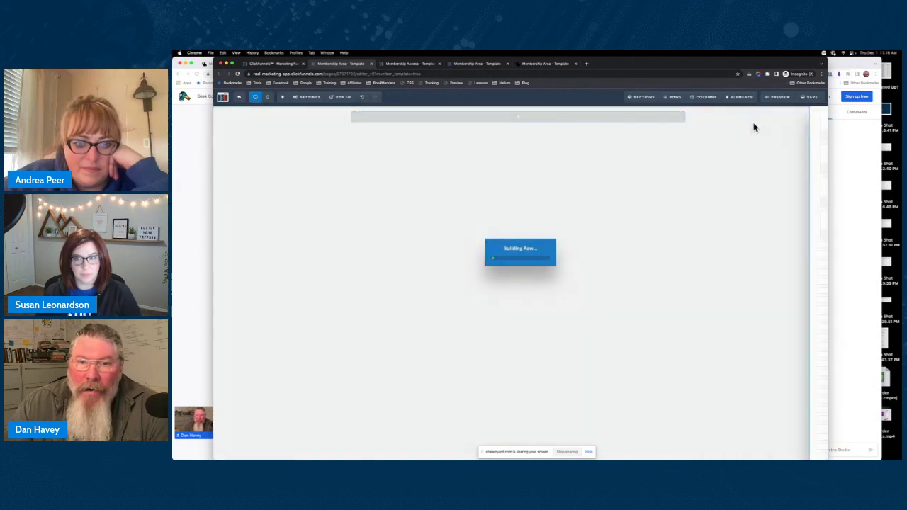
click(436, 122)
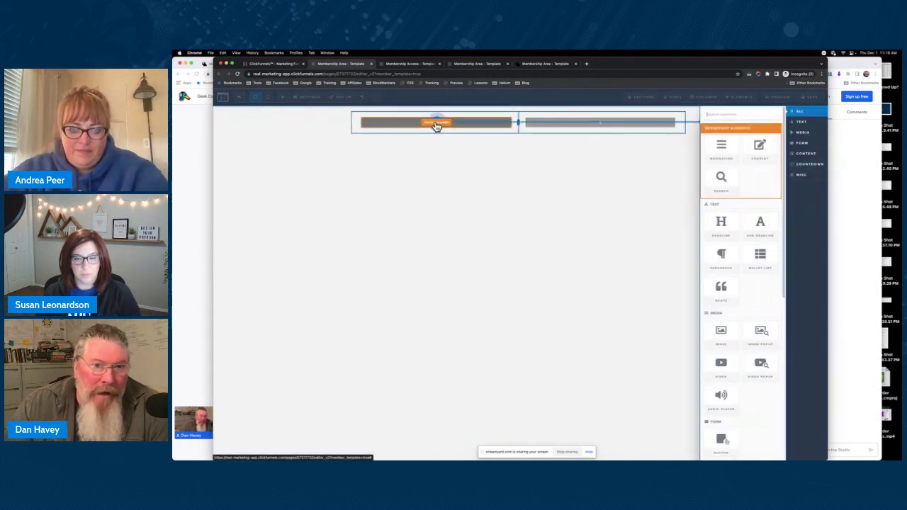
click(719, 151)
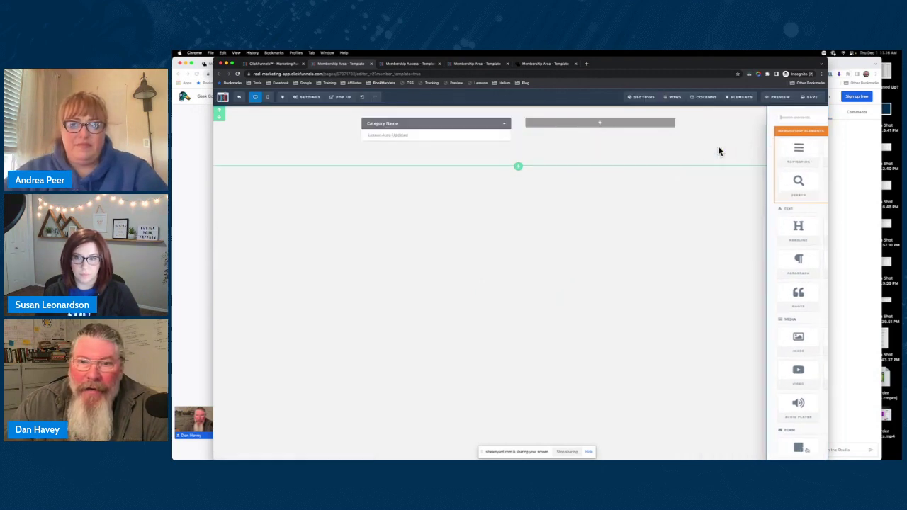
click(600, 122)
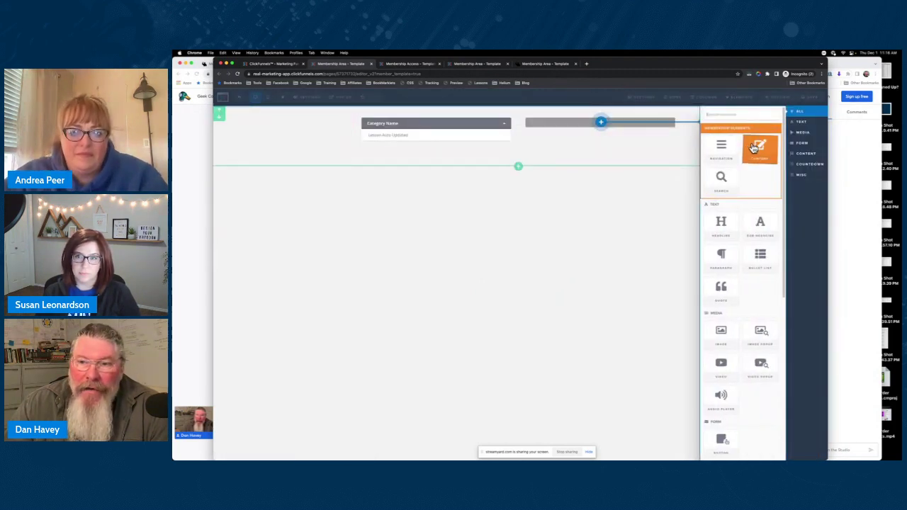
click(759, 149)
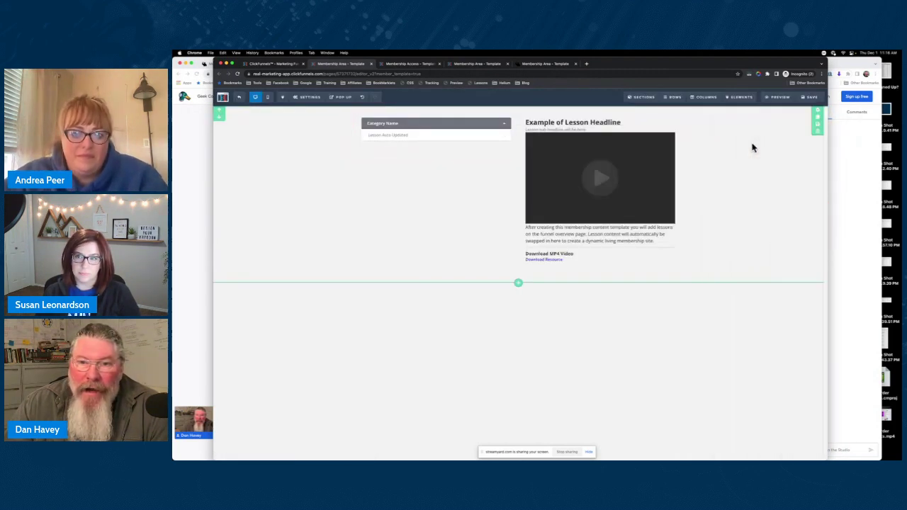
click(436, 154)
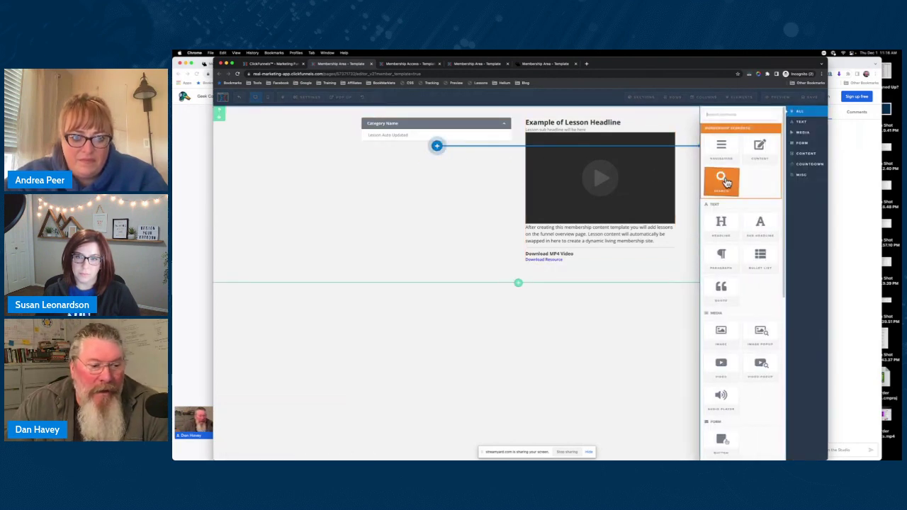
drag(726, 183, 421, 211)
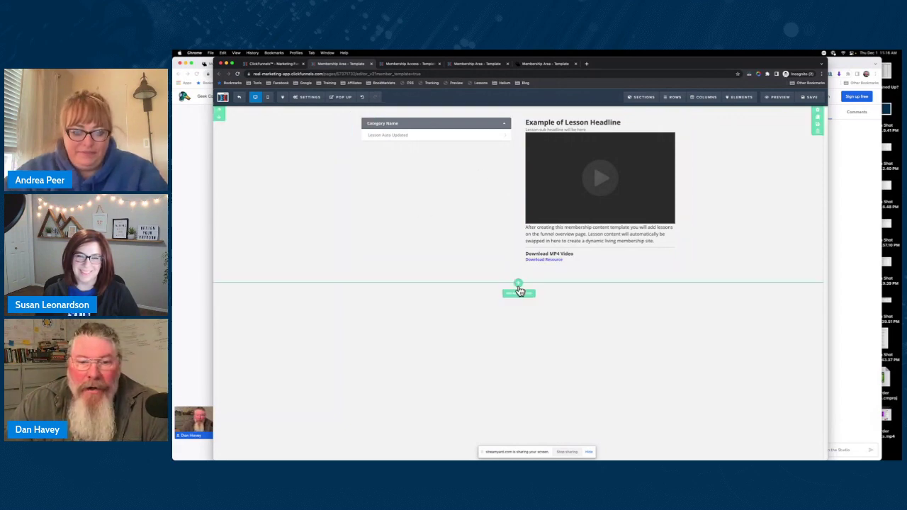
Add a full-width top section with a two-column row holding an image and a sign-up button
click(520, 286)
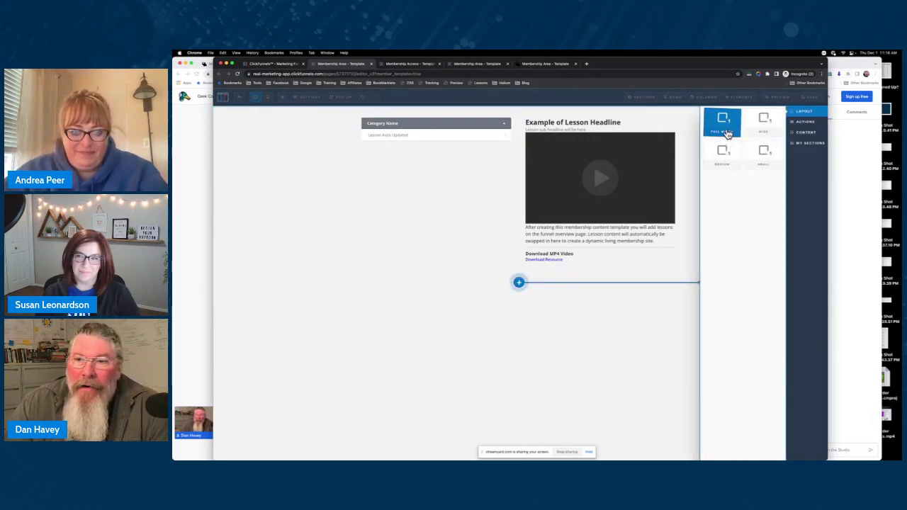
click(721, 121)
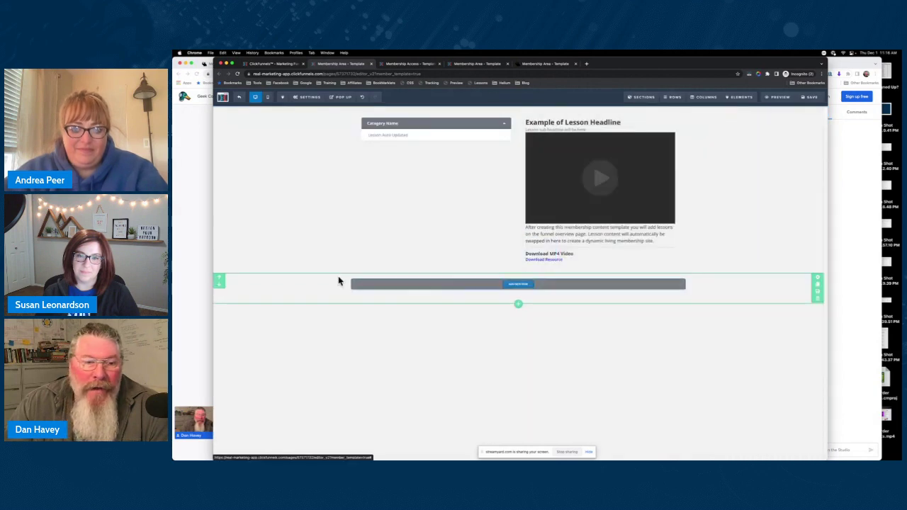
click(219, 278)
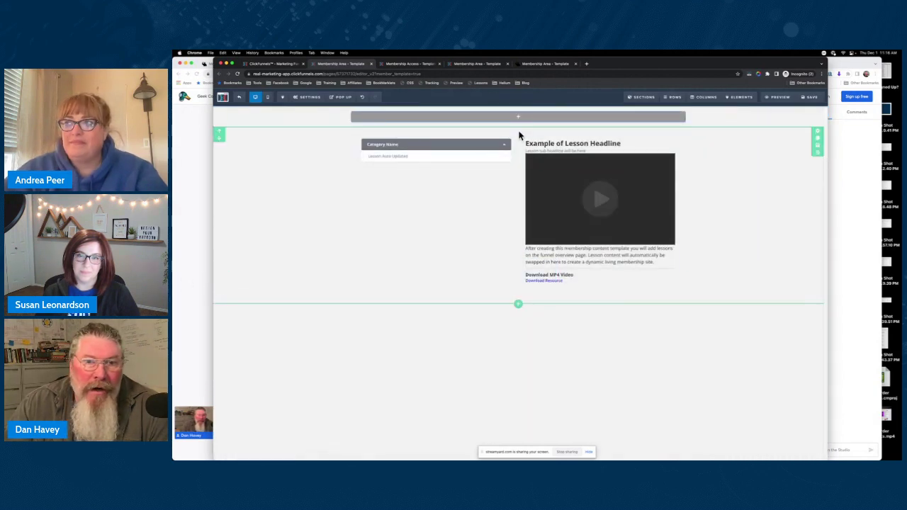
click(519, 117)
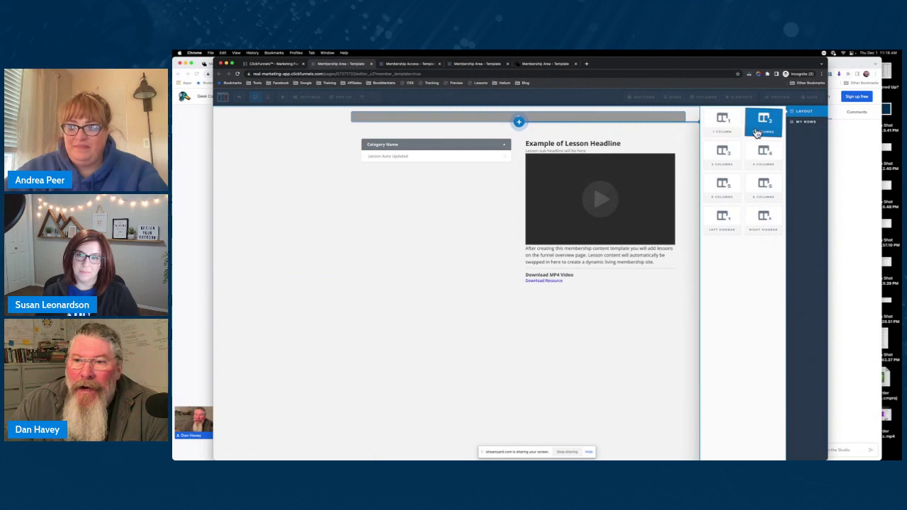
click(761, 122)
click(436, 121)
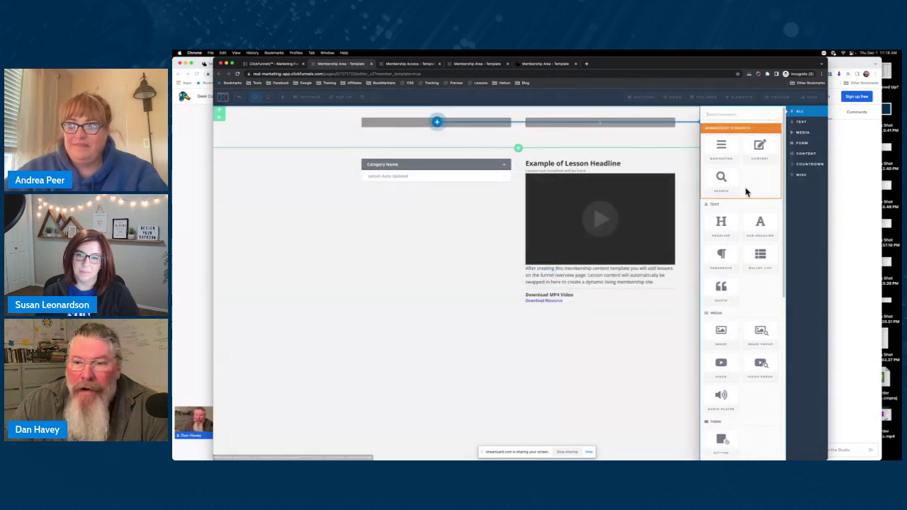
click(721, 331)
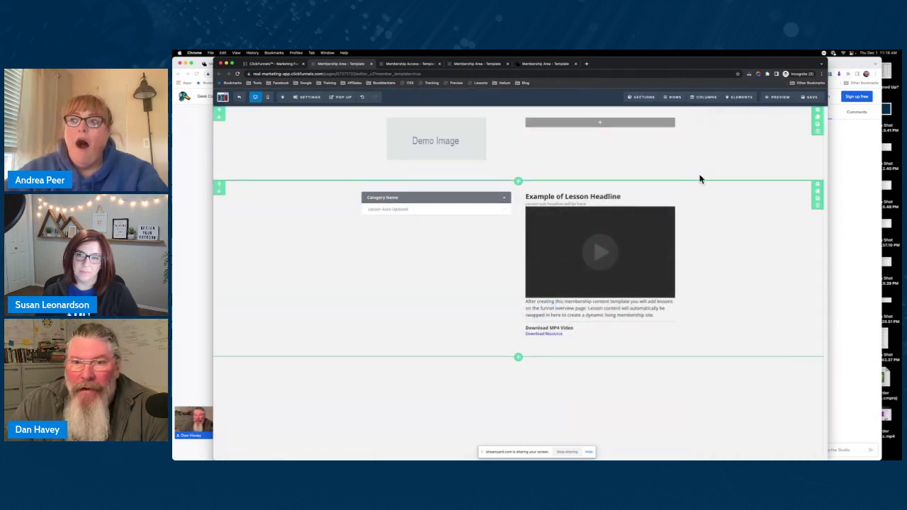
click(603, 125)
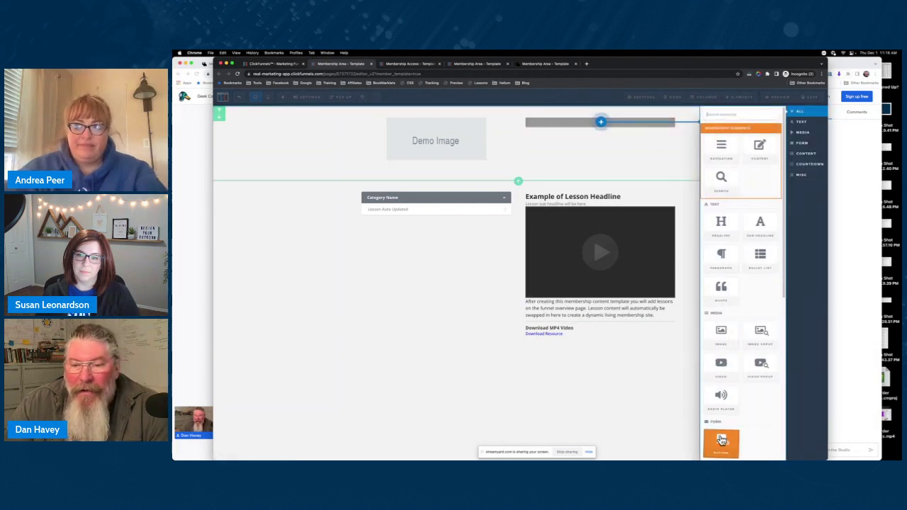
click(721, 439)
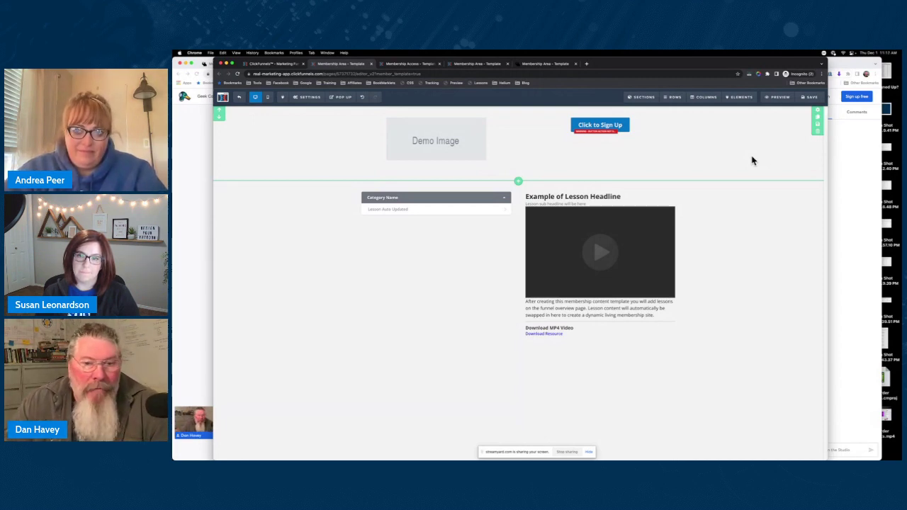
Narrow the navigation column to widen the lesson column, save the template, and exit the editor
mouse_move(668, 180)
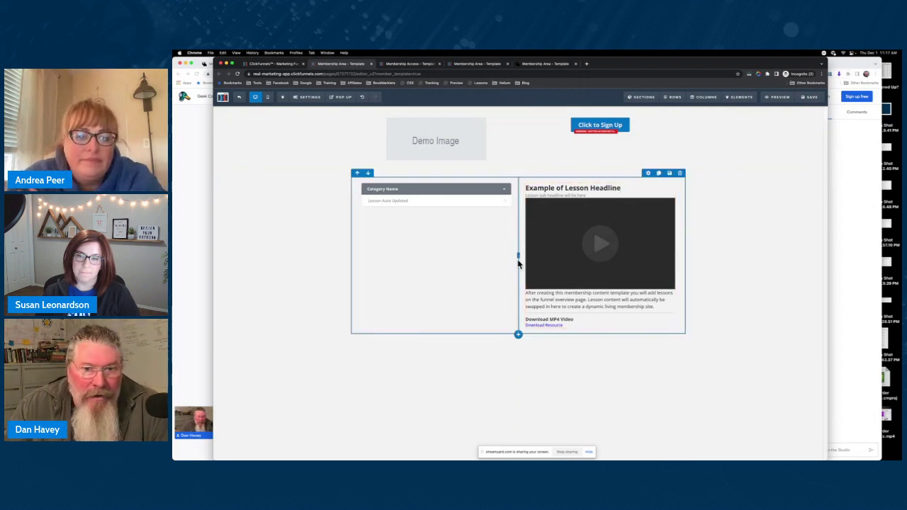
drag(518, 259, 501, 266)
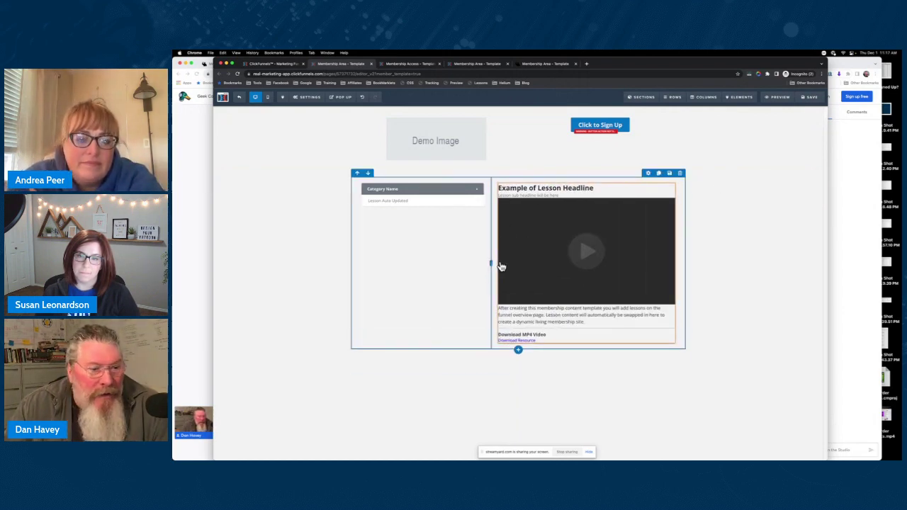
click(809, 99)
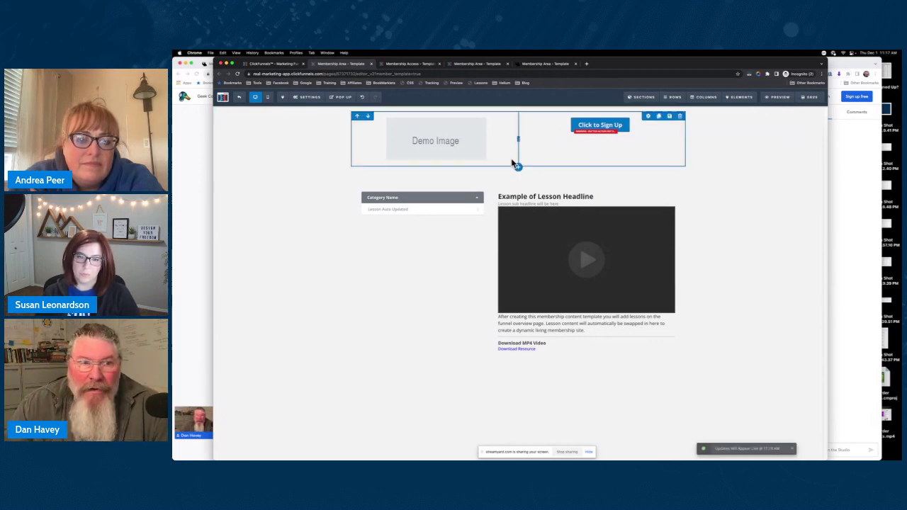
click(239, 97)
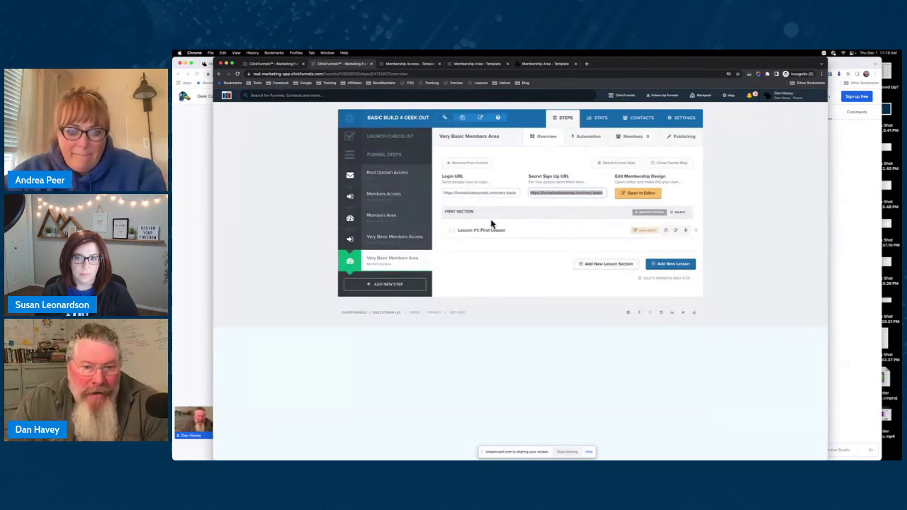
Duplicate Lesson #1: First Lesson twice and create a lesson section named 'Second Section'
click(666, 233)
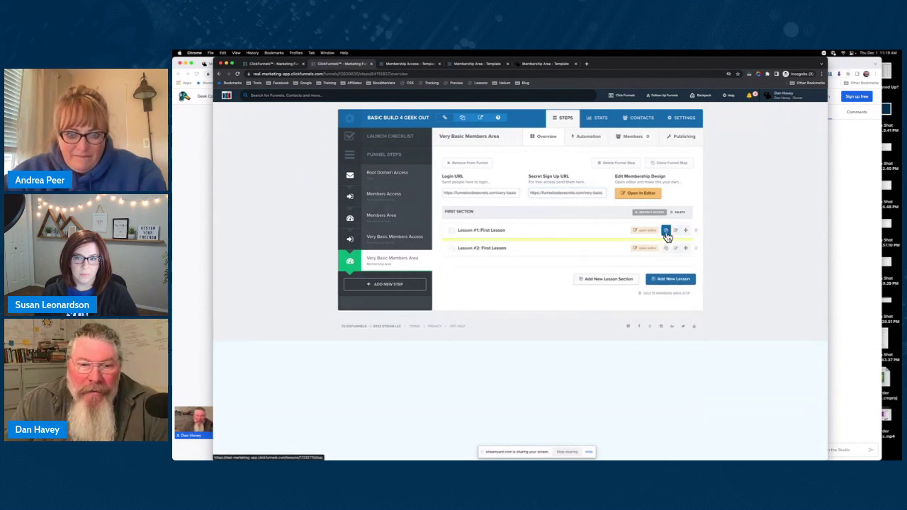
click(667, 232)
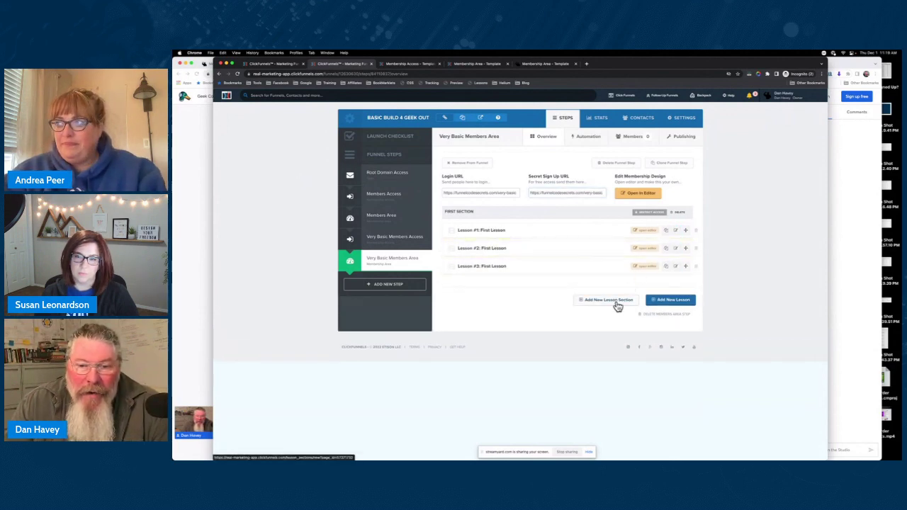
click(615, 301)
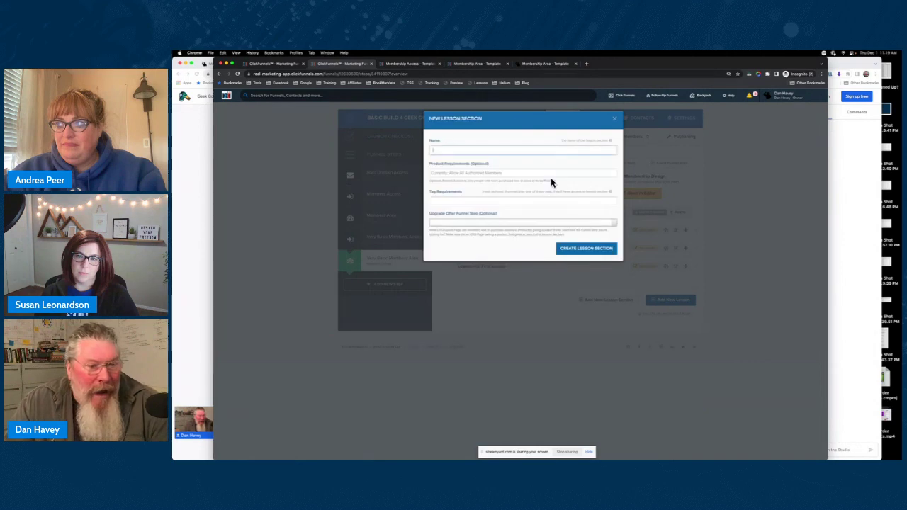
click(523, 149)
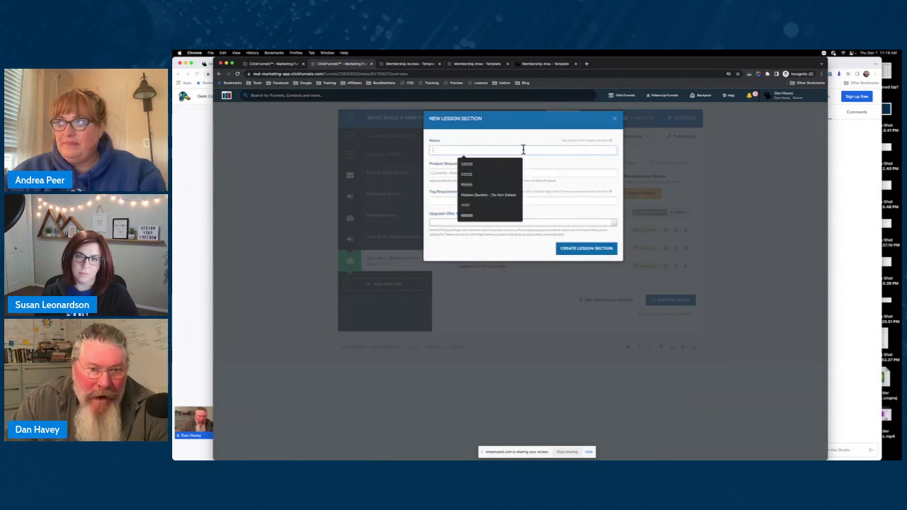
text(Second)
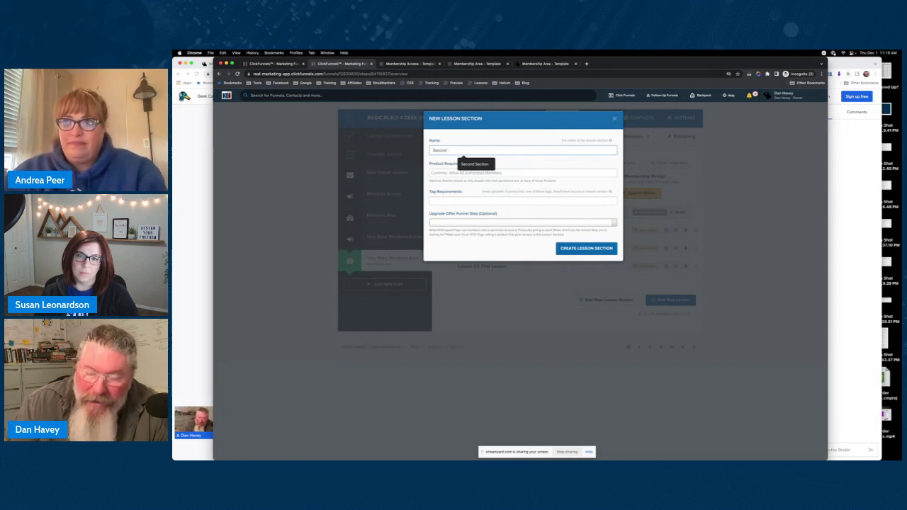
click(487, 171)
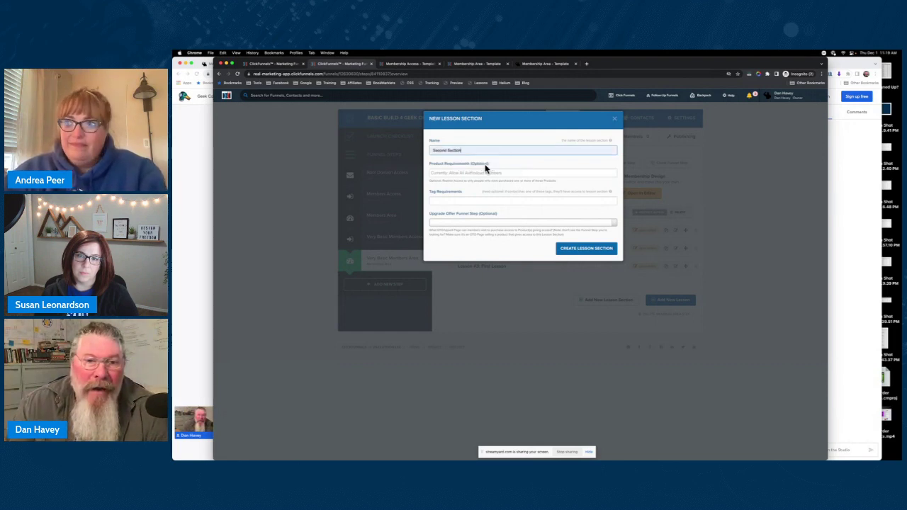
click(591, 254)
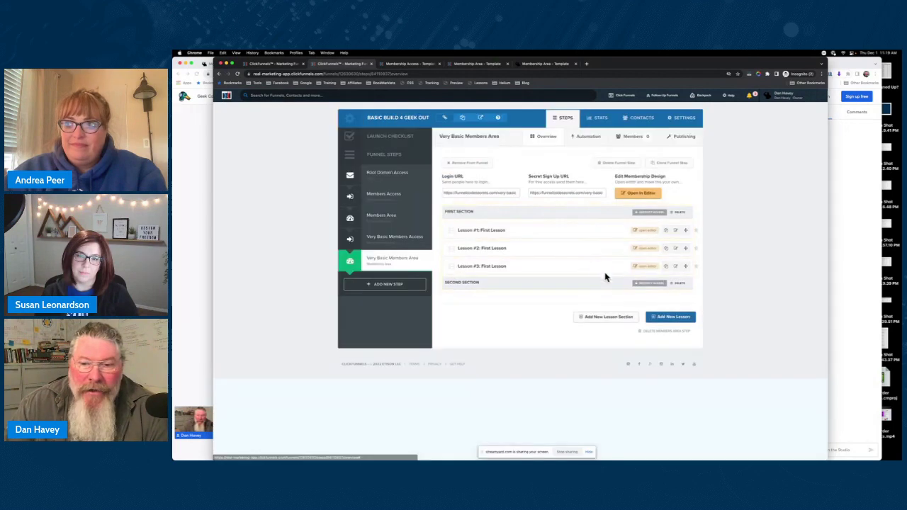
Create a lesson named 'Lesson 2.1' in the Second Section and duplicate it
click(658, 320)
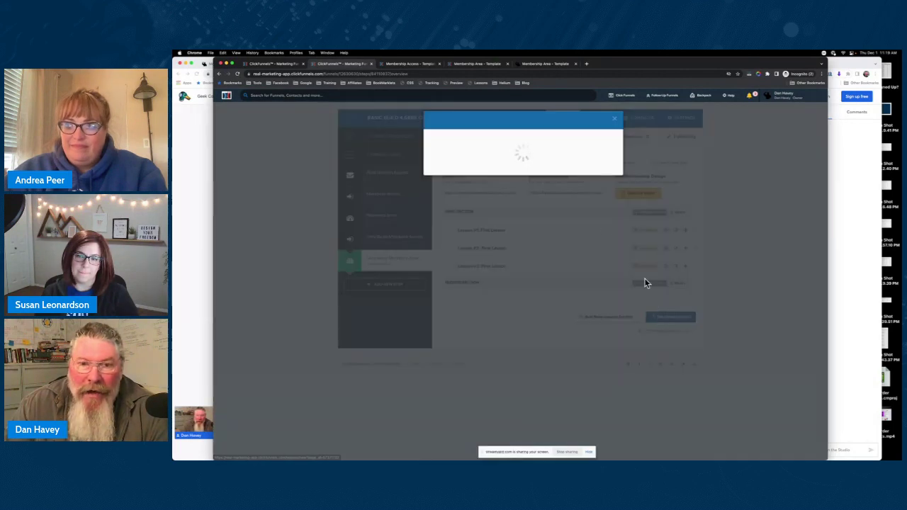
click(507, 151)
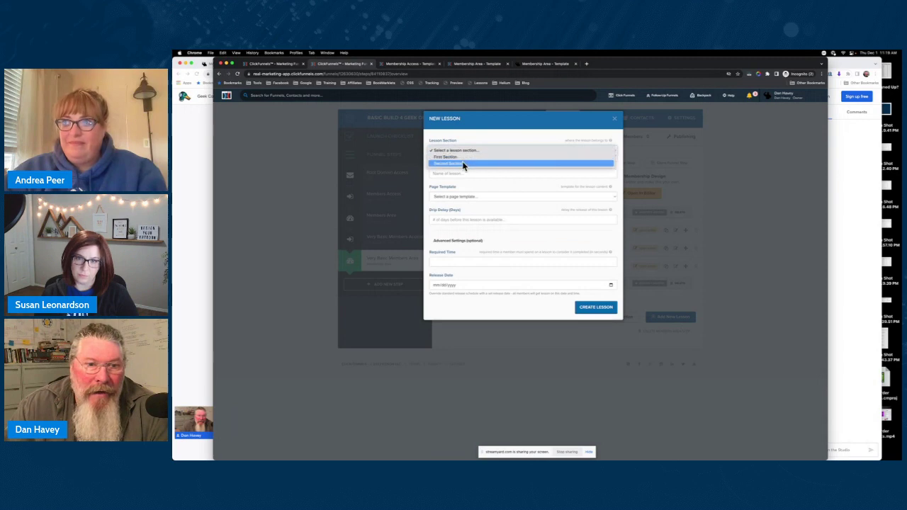
click(463, 165)
click(464, 171)
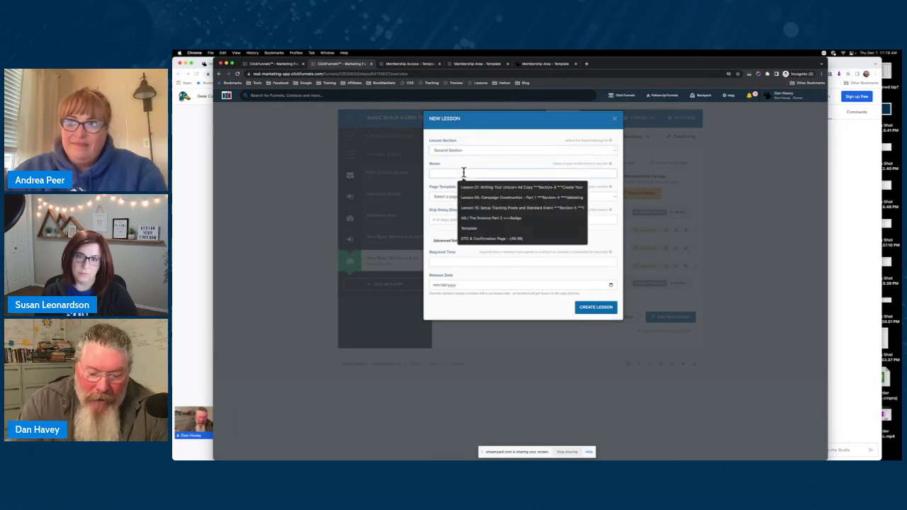
text(Lesson 2.1)
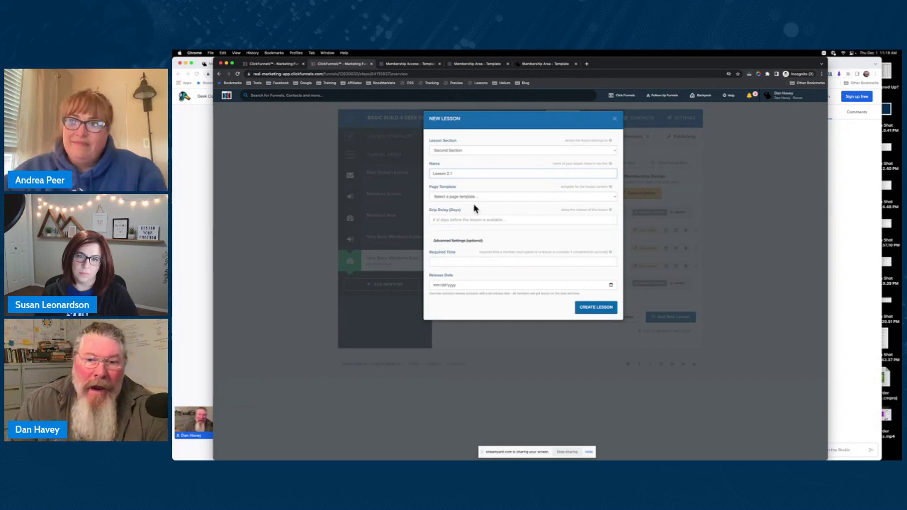
click(585, 310)
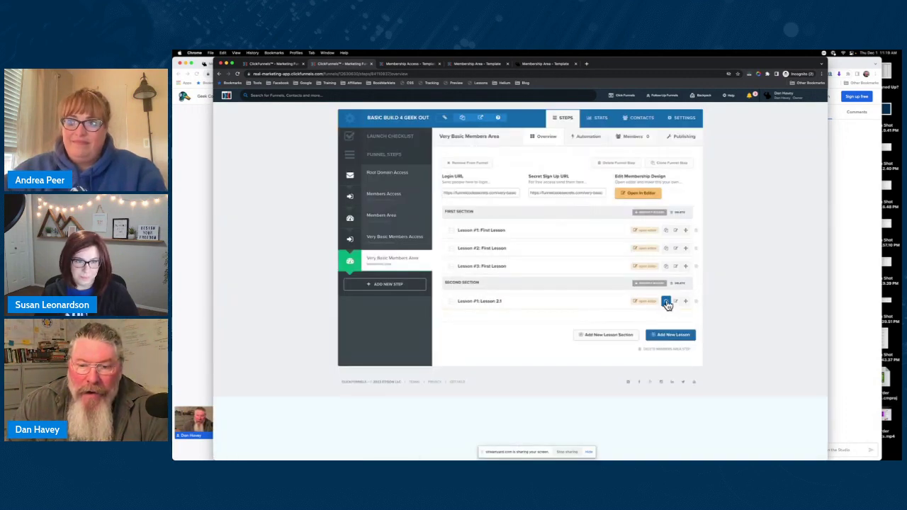
click(666, 302)
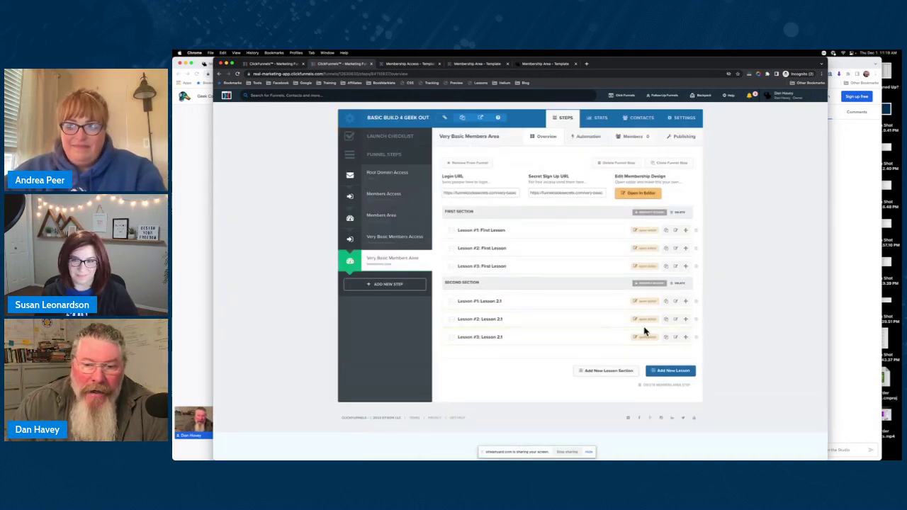
Look through a lesson's page editor, settings and template list without changes, then open the first lesson's page
click(645, 303)
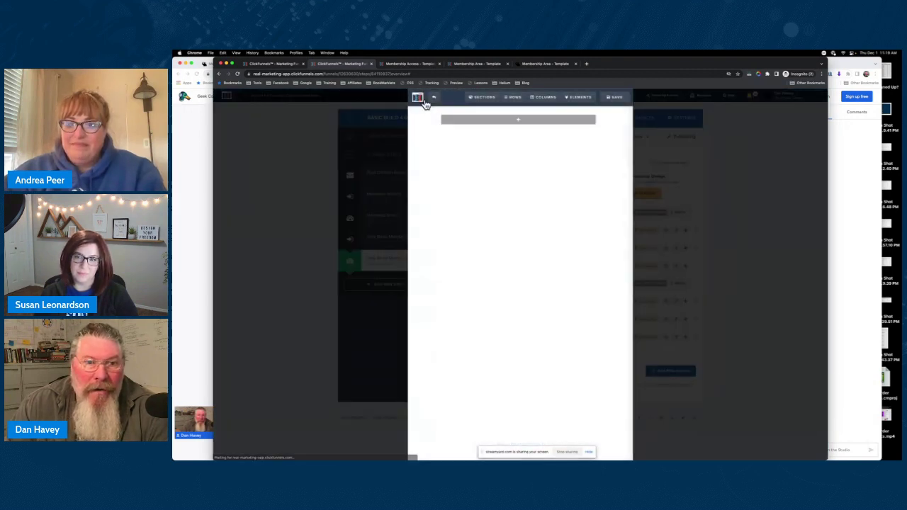
click(434, 102)
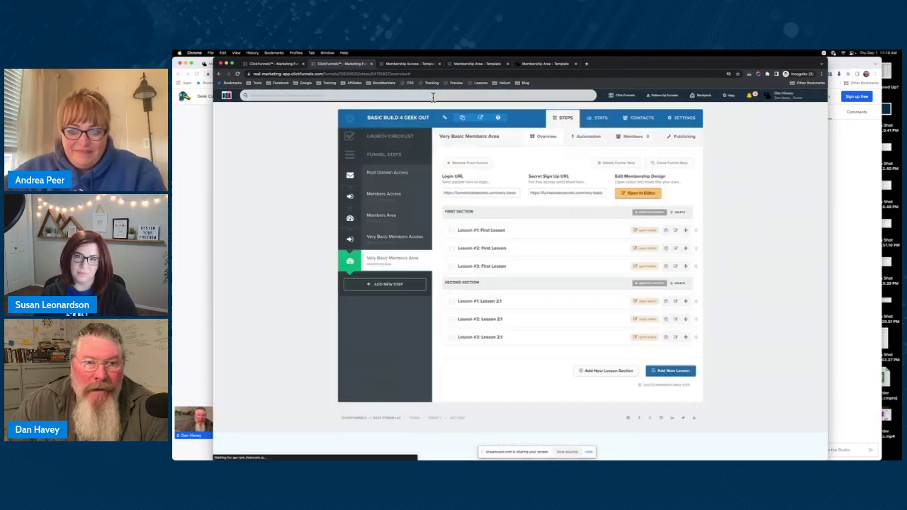
click(675, 302)
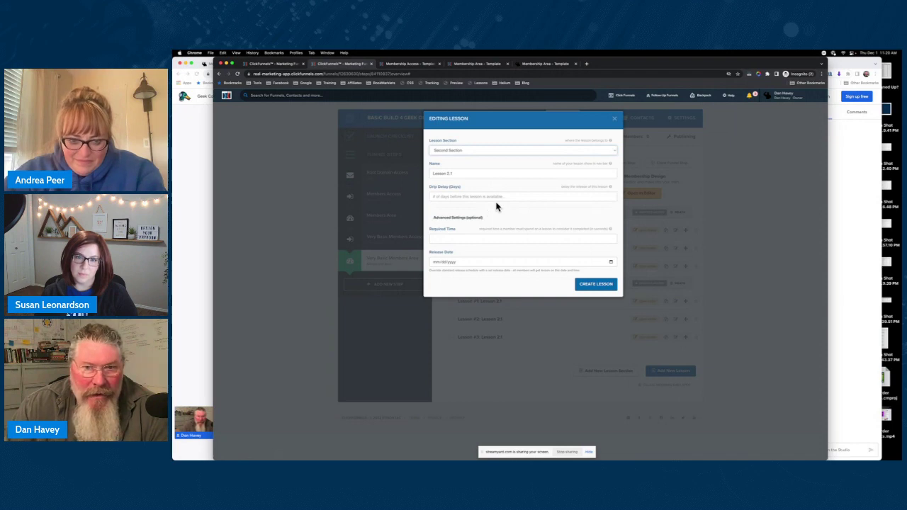
click(616, 119)
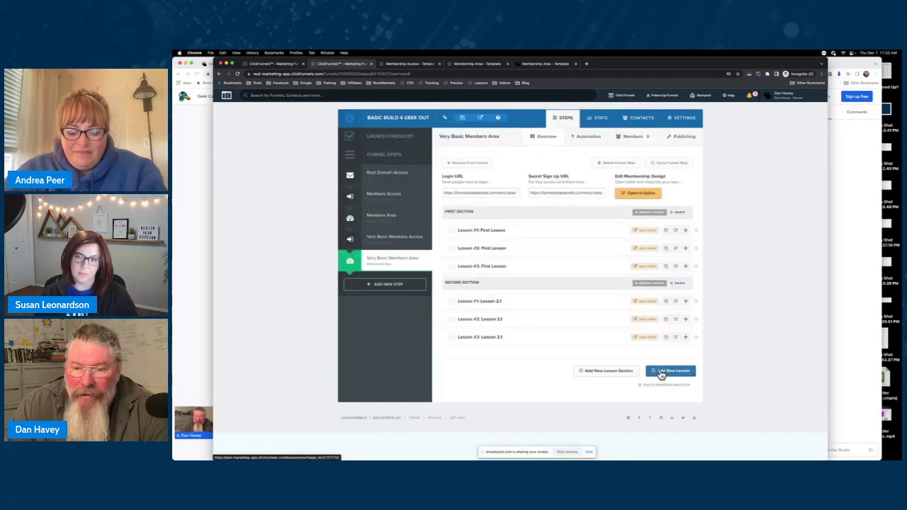
click(660, 373)
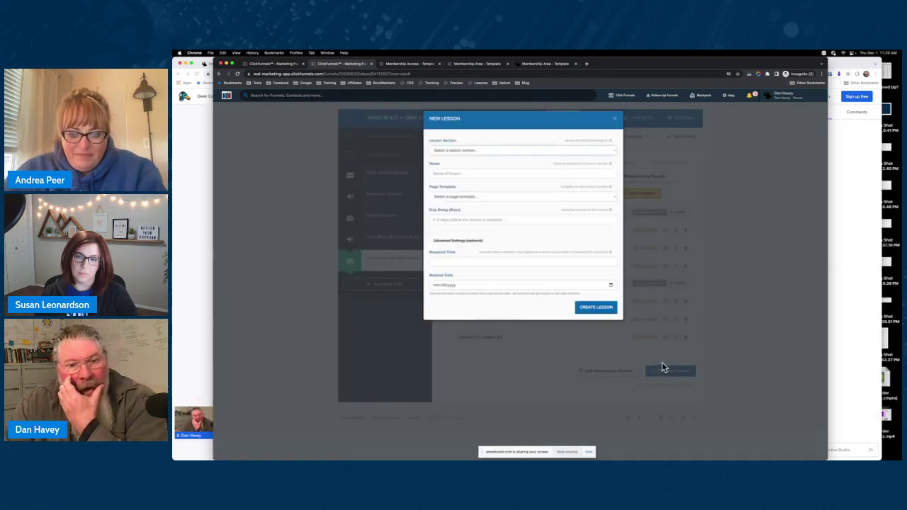
click(479, 197)
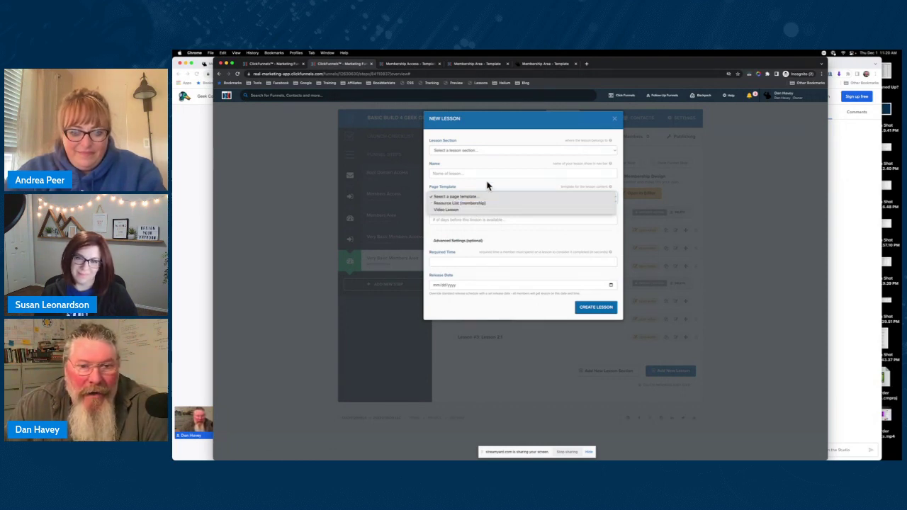
click(486, 186)
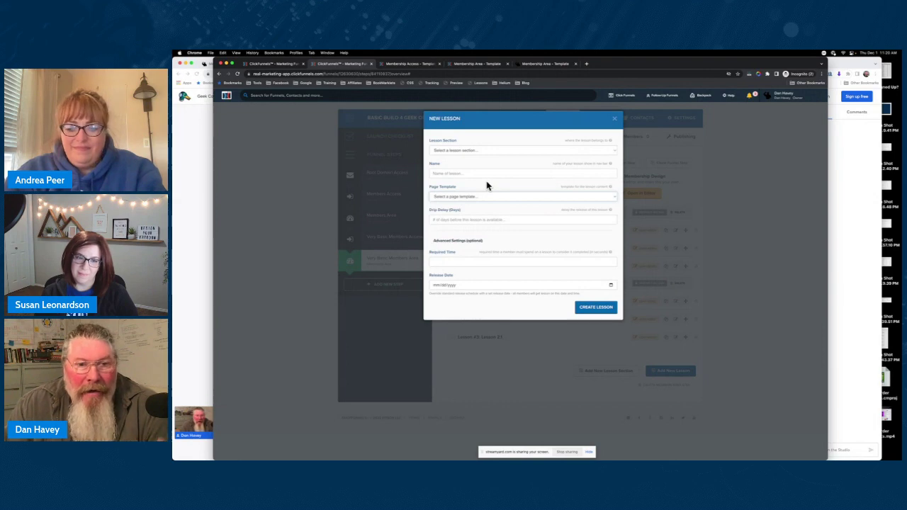
click(614, 118)
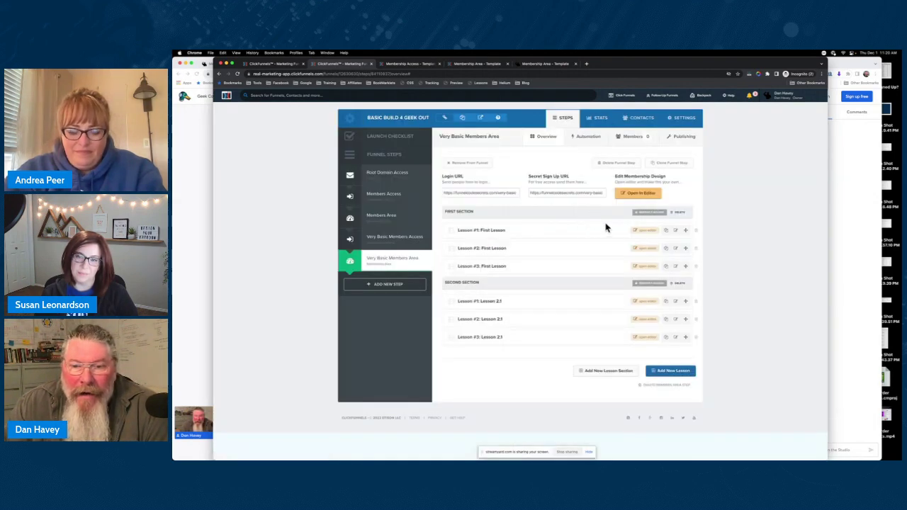
click(638, 232)
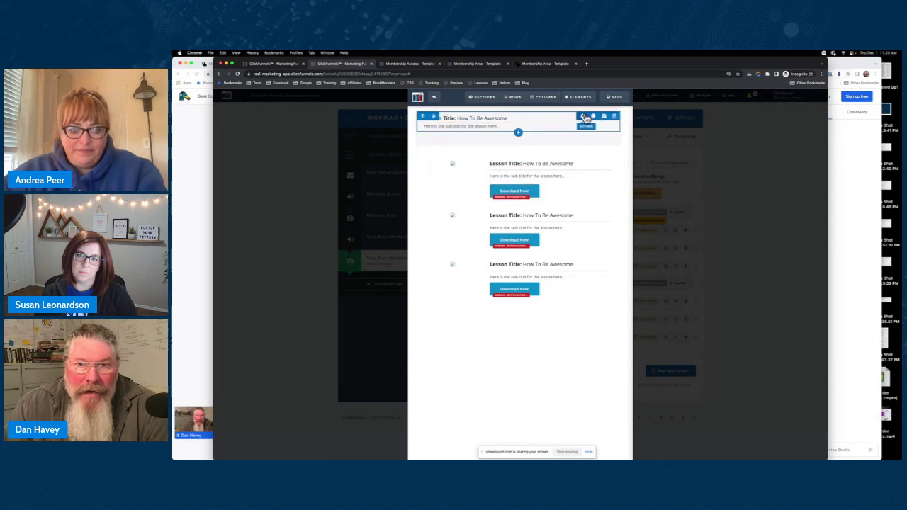
Delete the lesson title header row and the lesson list section from the first lesson's page
click(614, 131)
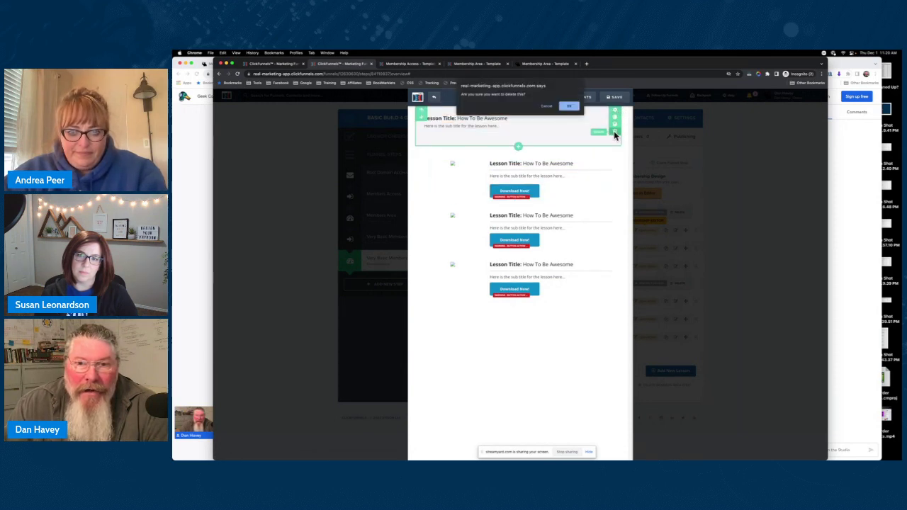
click(570, 106)
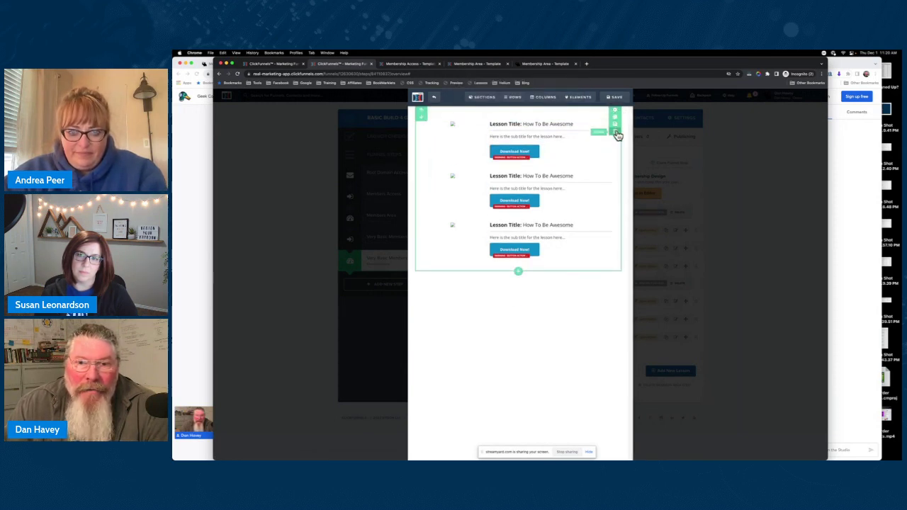
click(614, 132)
click(567, 106)
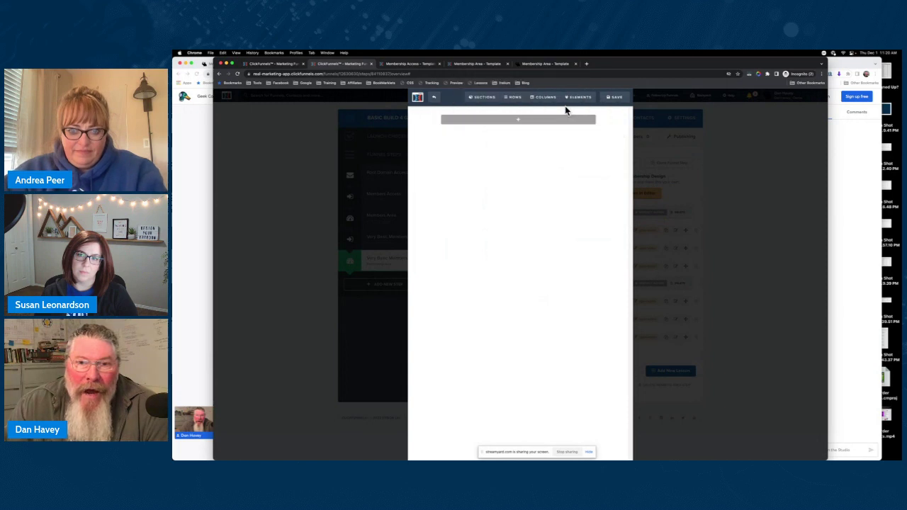
Insert a Large Call to Action Headline and video section template, save the page, and exit
click(519, 120)
click(600, 144)
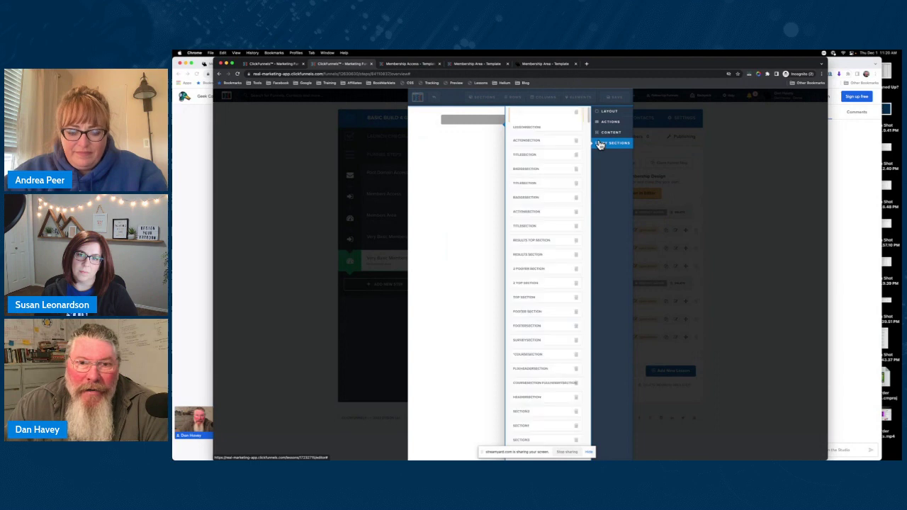
click(559, 124)
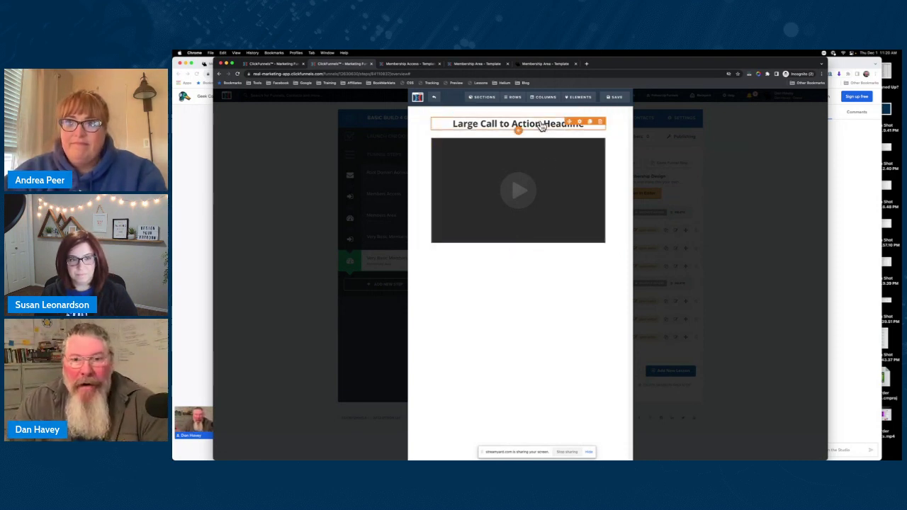
click(528, 168)
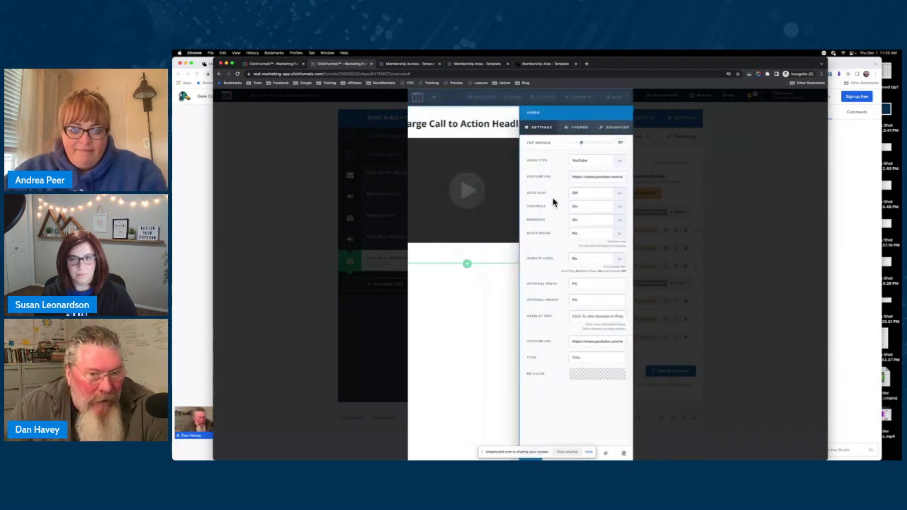
click(483, 251)
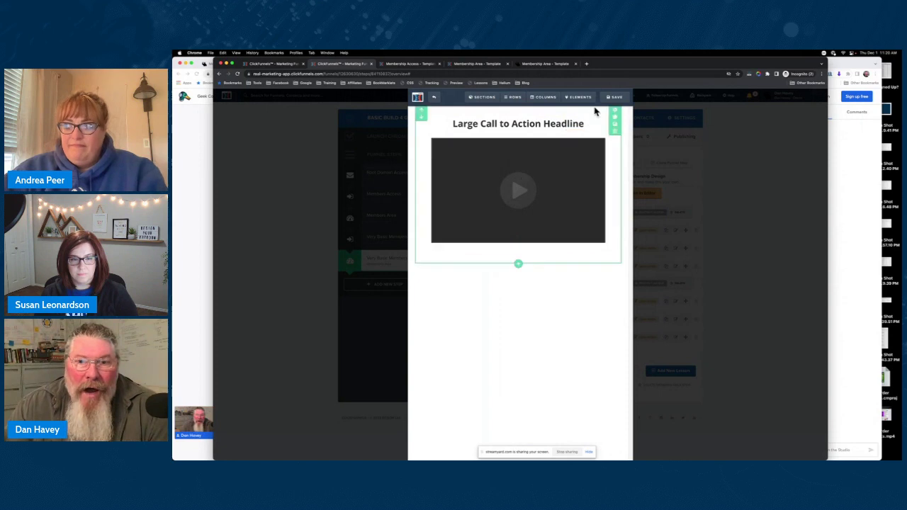
click(613, 96)
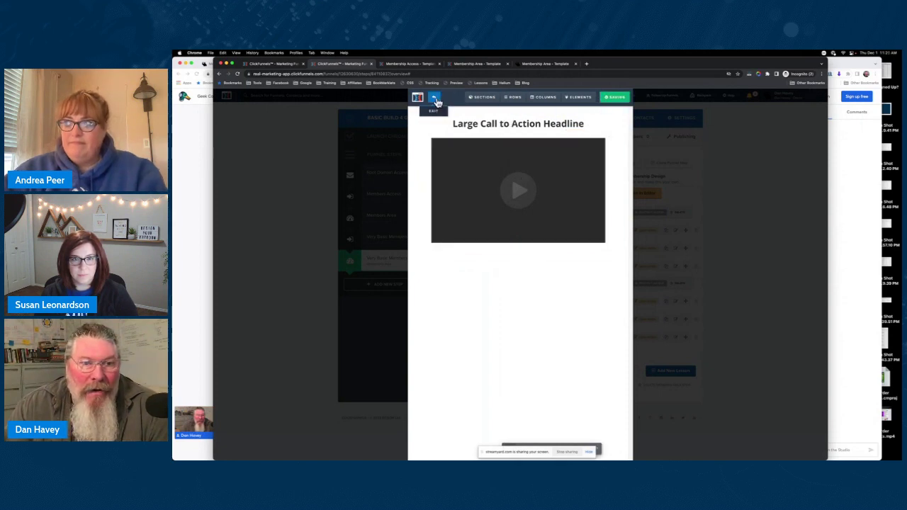
click(435, 99)
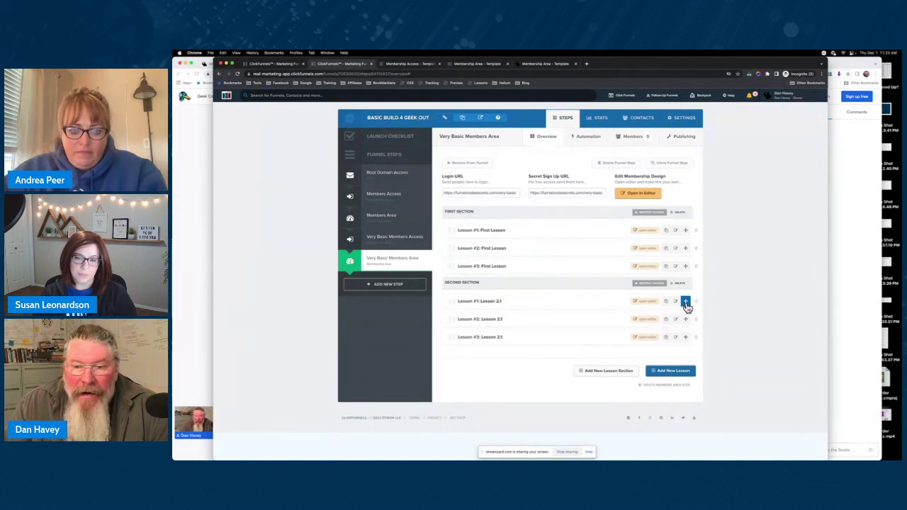
Drag Lesson #3 above Lesson #2 in the Second Section, keeping the First Section on top
drag(685, 340, 685, 309)
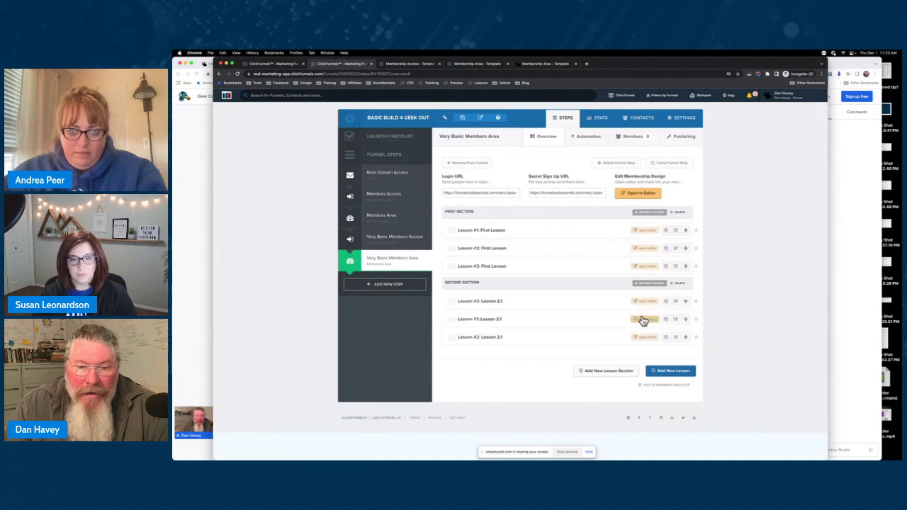
drag(549, 209, 553, 316)
drag(531, 286, 543, 220)
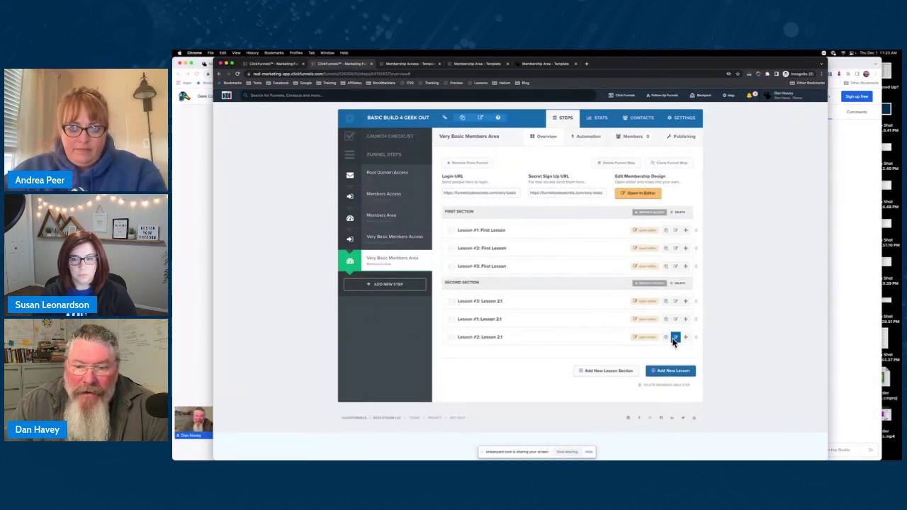
Reassign Lesson #2: Lesson 2.1 to the First Section and reload the page
click(675, 338)
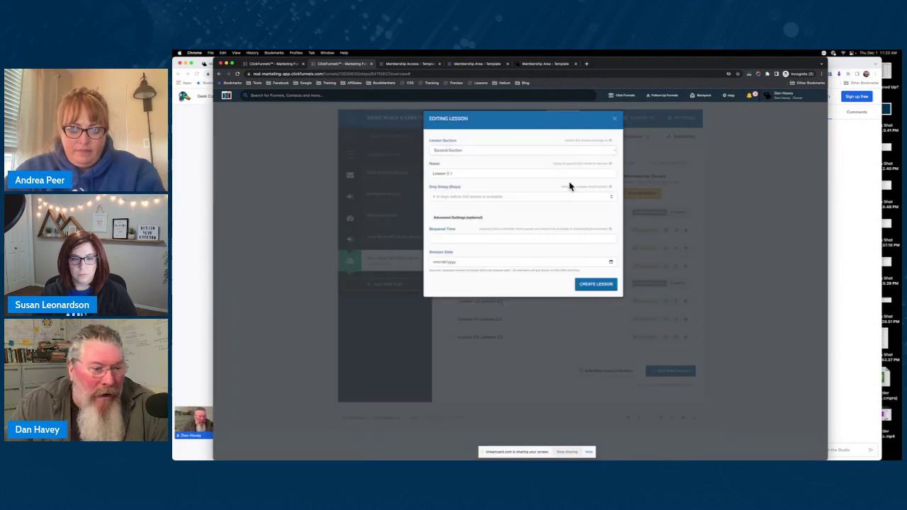
click(502, 154)
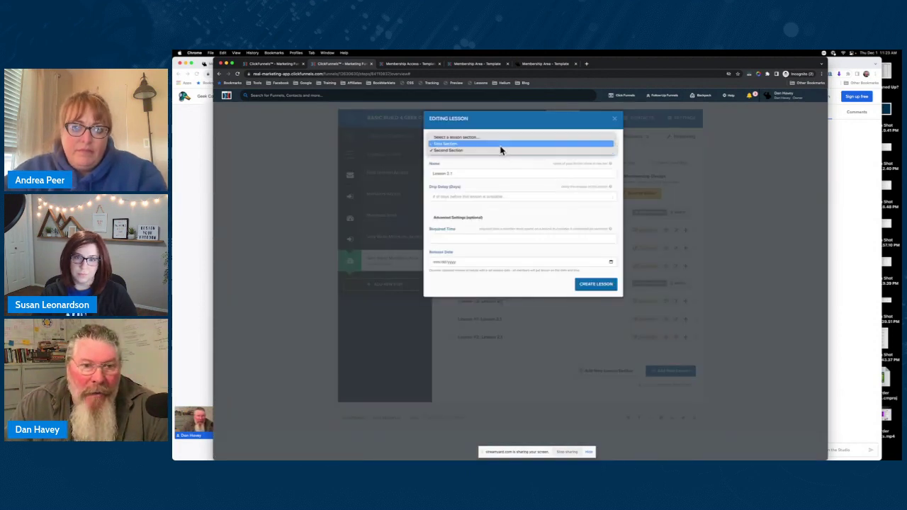
click(500, 144)
click(583, 286)
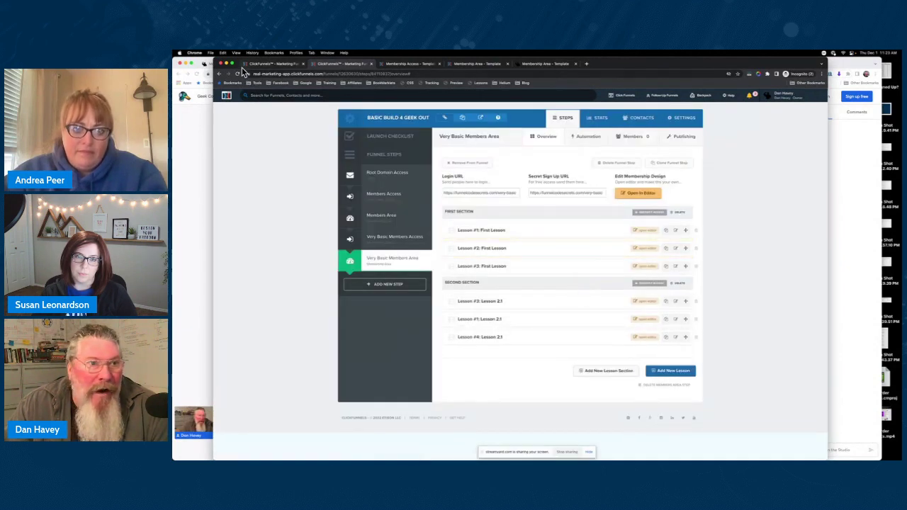
click(238, 75)
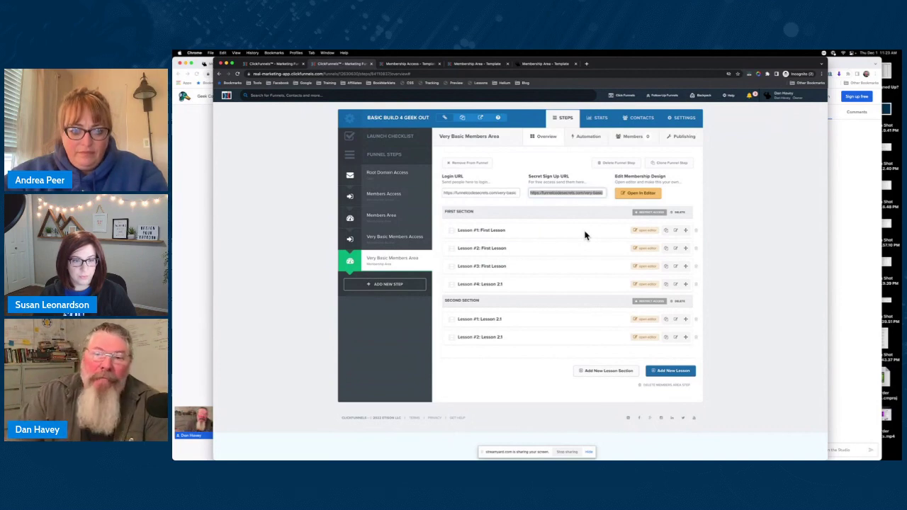
Require Product 4 and the 'Tag' tag for First Section access, then update the section
click(649, 216)
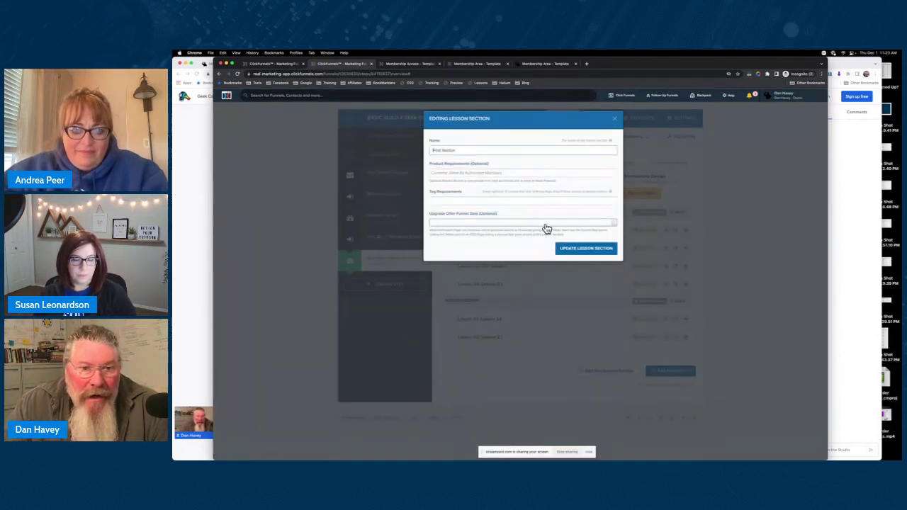
click(500, 174)
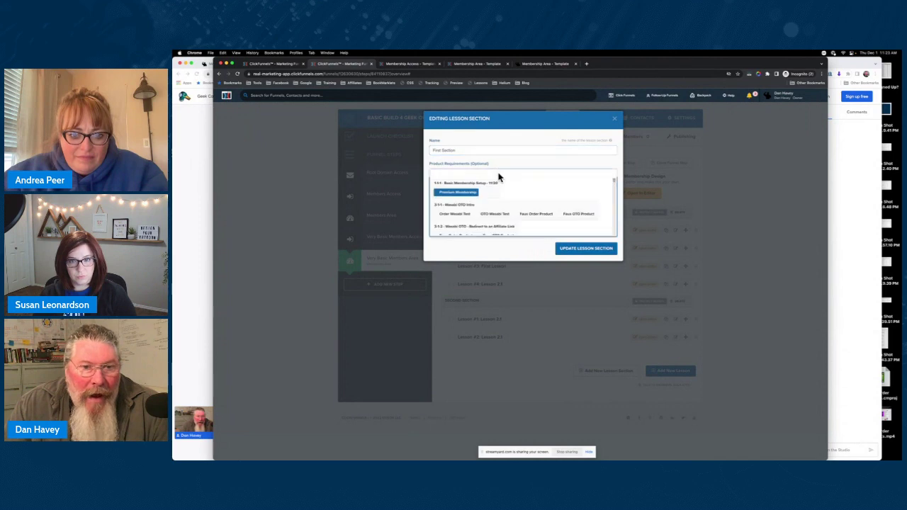
scroll(499, 191, down, 5)
scroll(493, 225, down, 2)
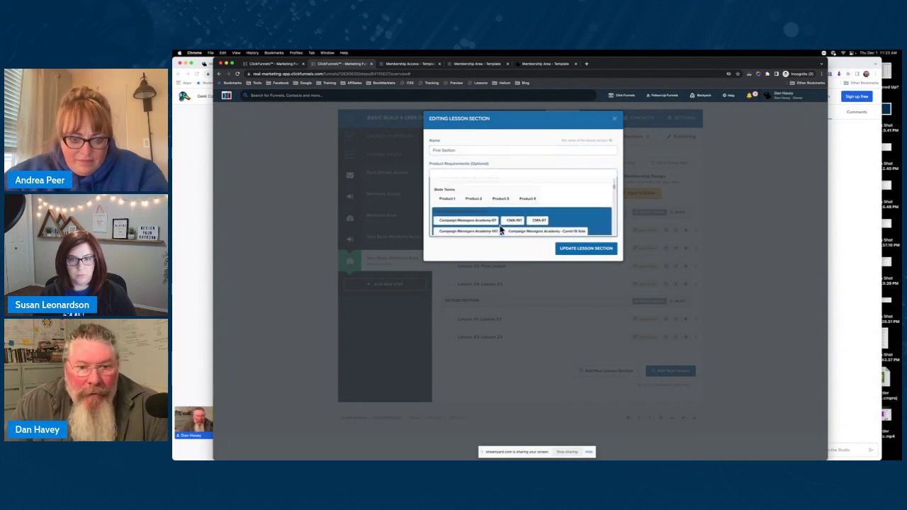
click(526, 197)
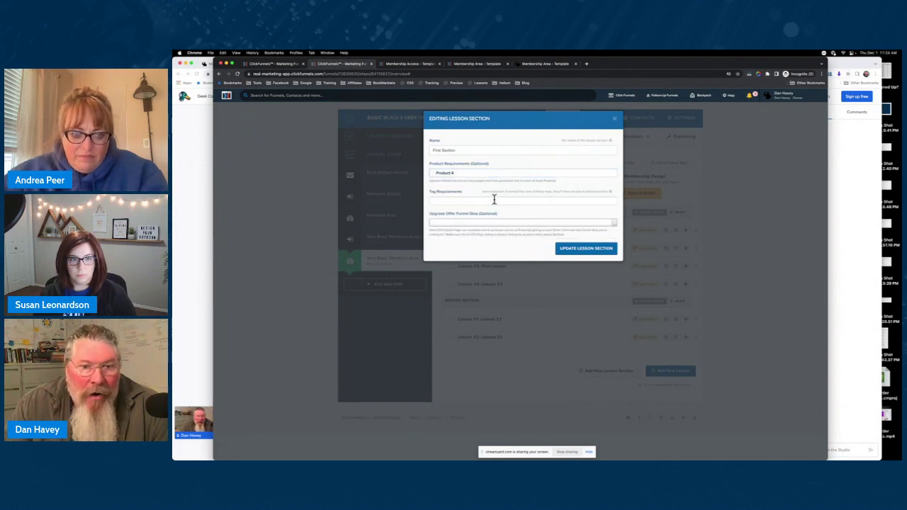
click(495, 199)
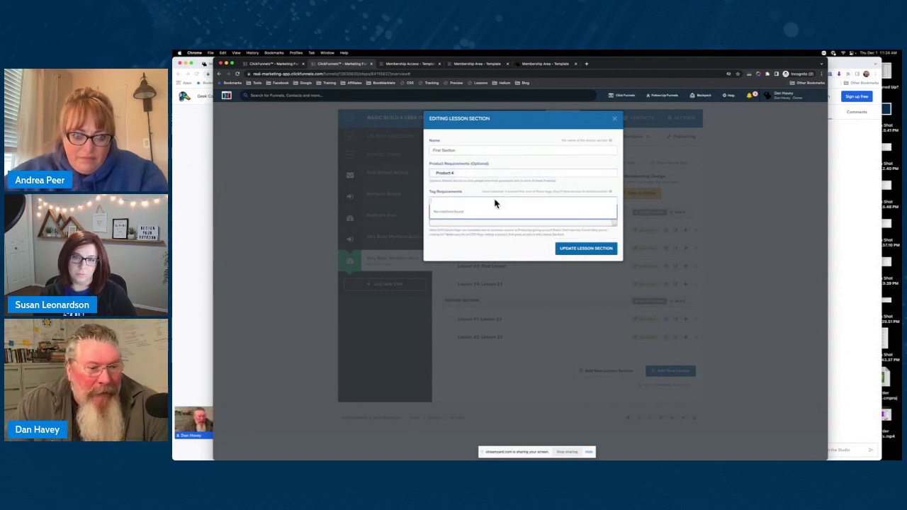
text(Tag)
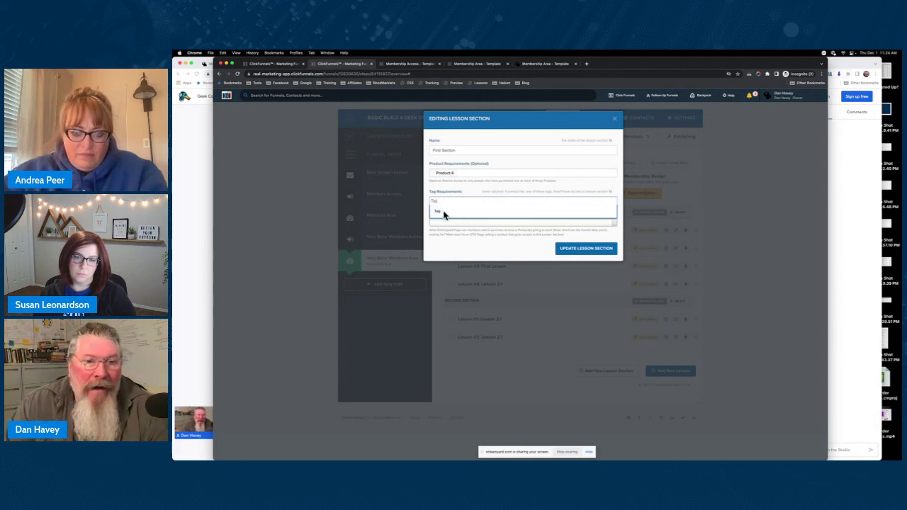
click(439, 212)
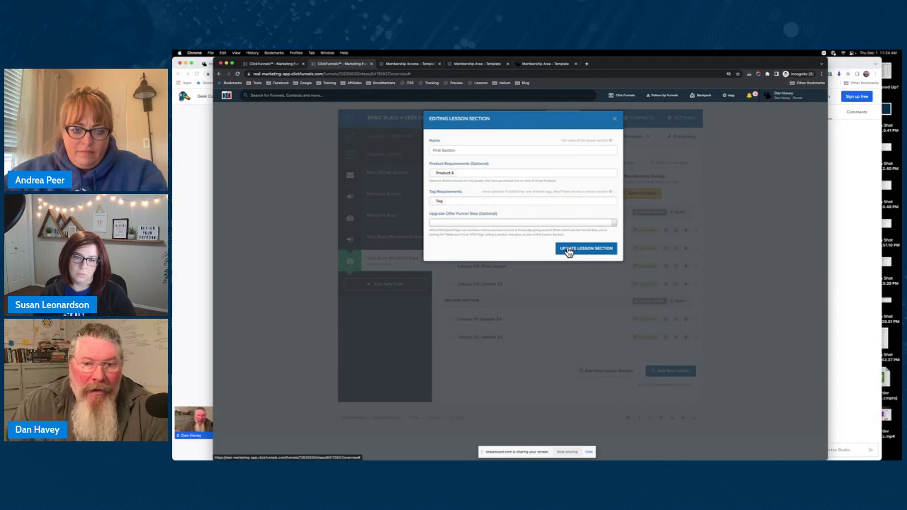
click(613, 248)
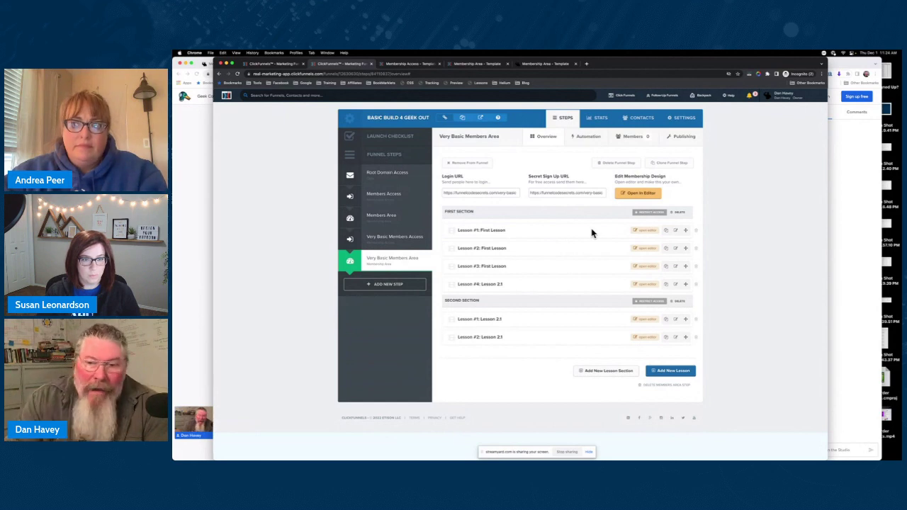
Set 'order' as the First Section's upgrade offer funnel step and save the section
click(649, 214)
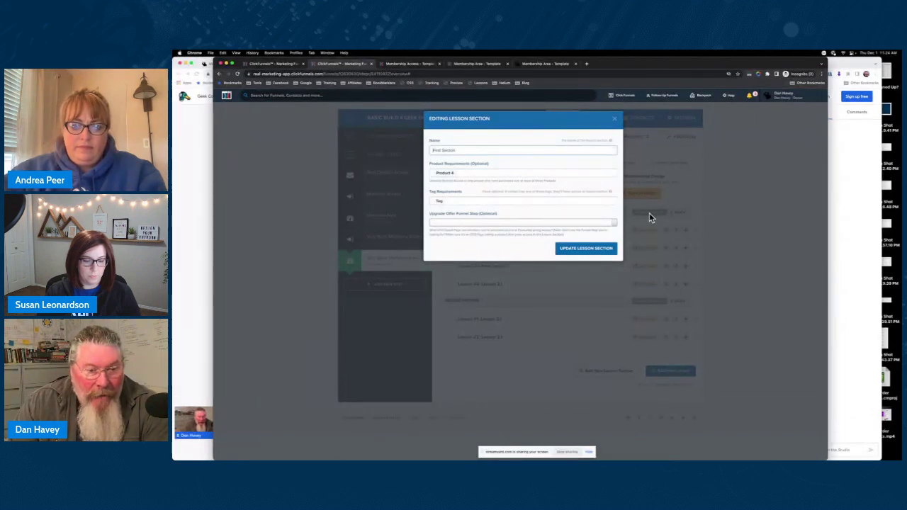
click(538, 224)
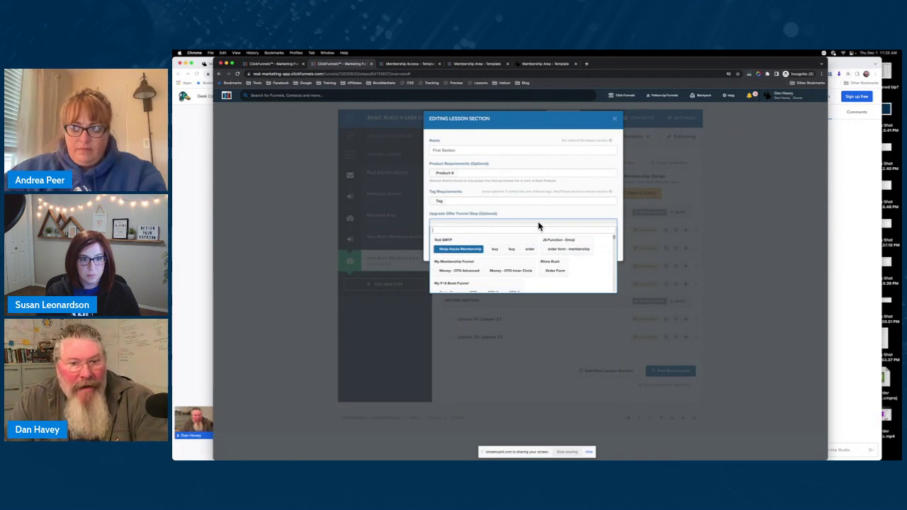
click(530, 253)
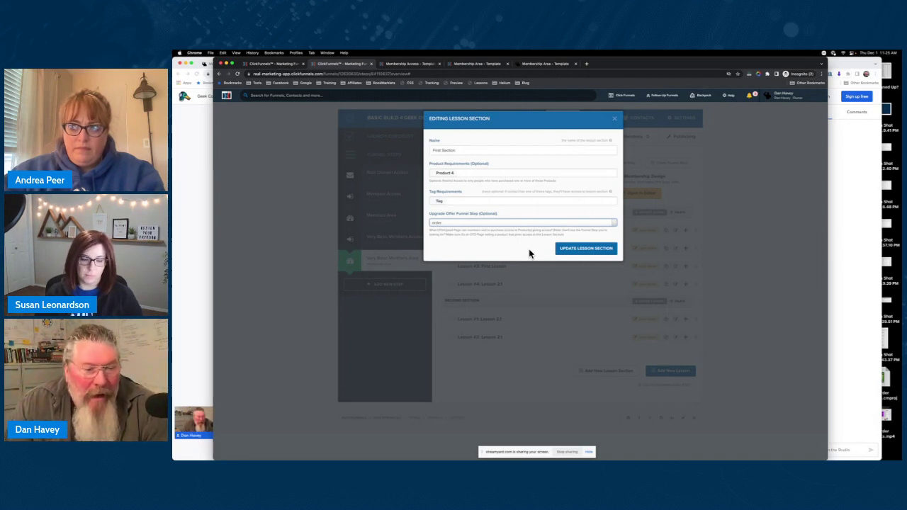
click(562, 251)
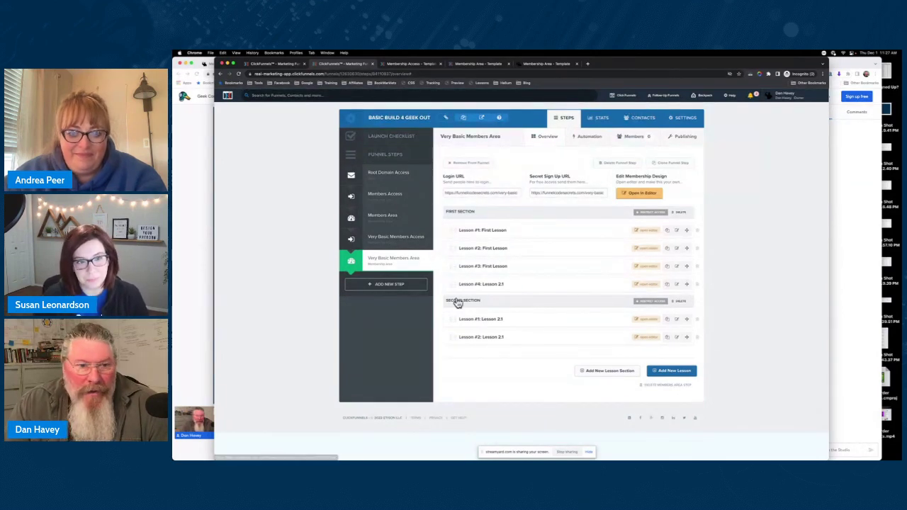
Preview the members area, viewing both Lesson 2.1 entries and the First Lesson, then return to ClickFunnels
click(457, 83)
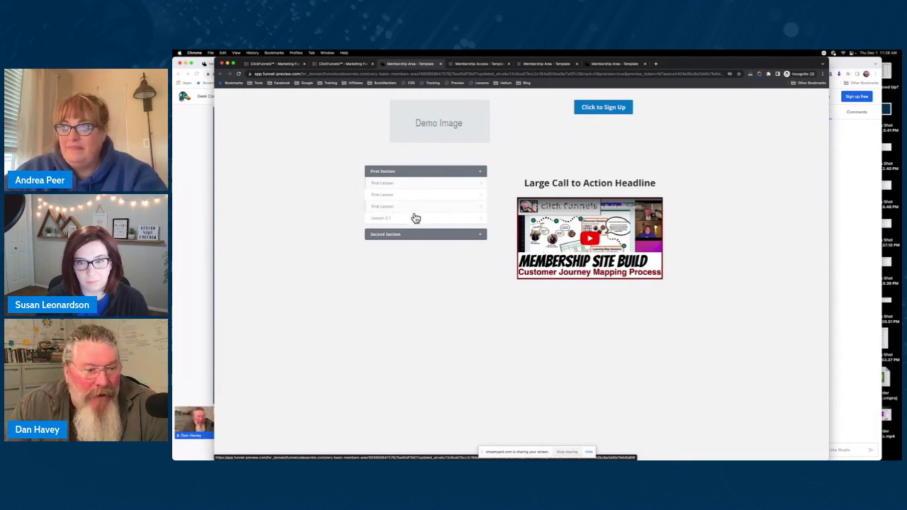
click(415, 234)
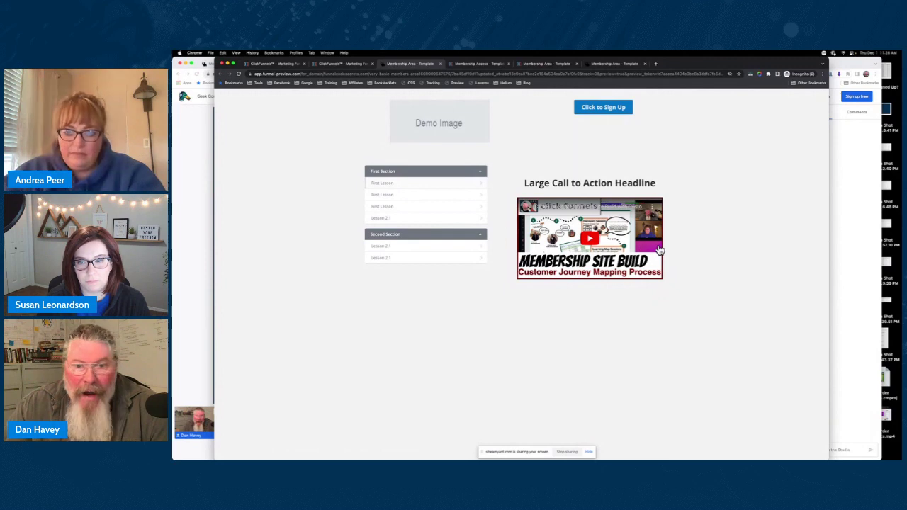
click(388, 260)
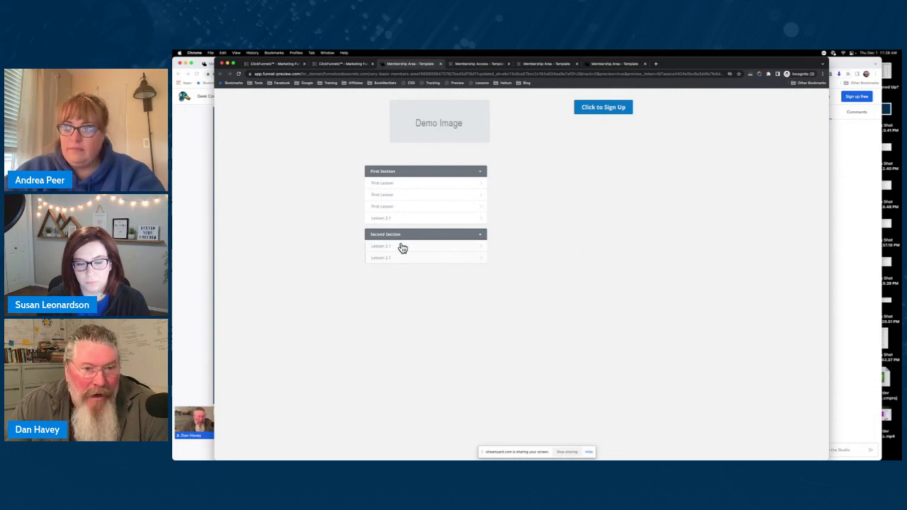
click(403, 219)
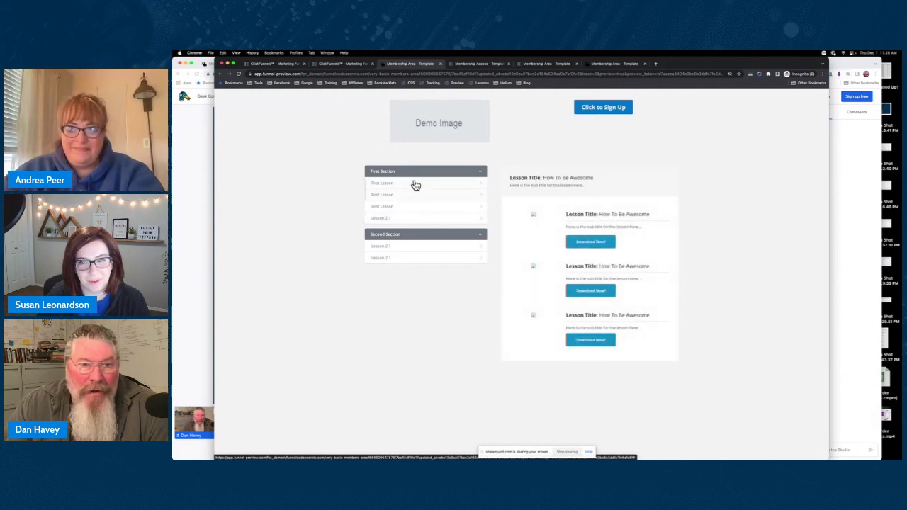
click(415, 184)
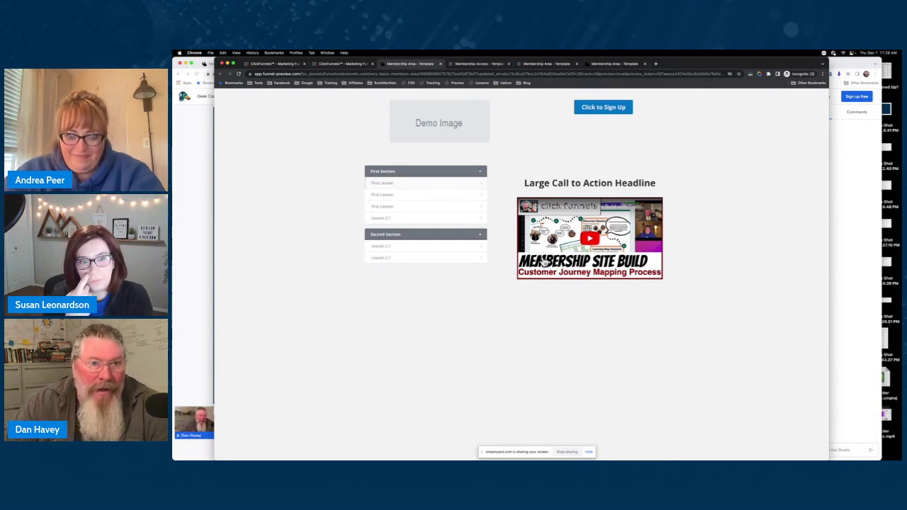
click(345, 64)
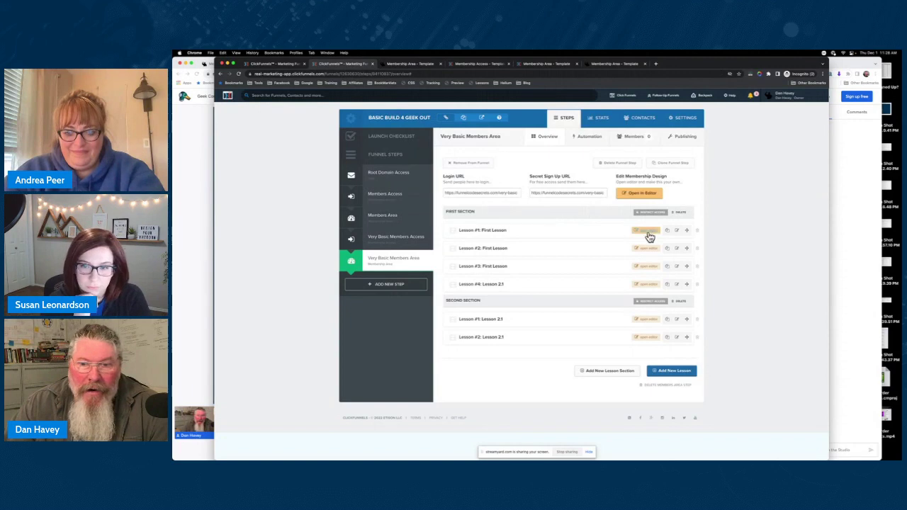
Glance at First Lesson in the editor, go back to the preview, and stop the screen share
click(648, 231)
click(414, 65)
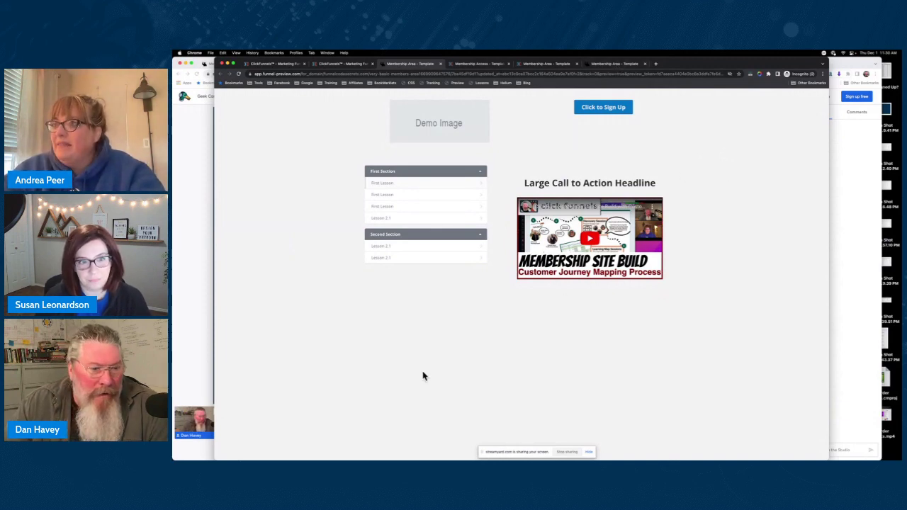
click(567, 454)
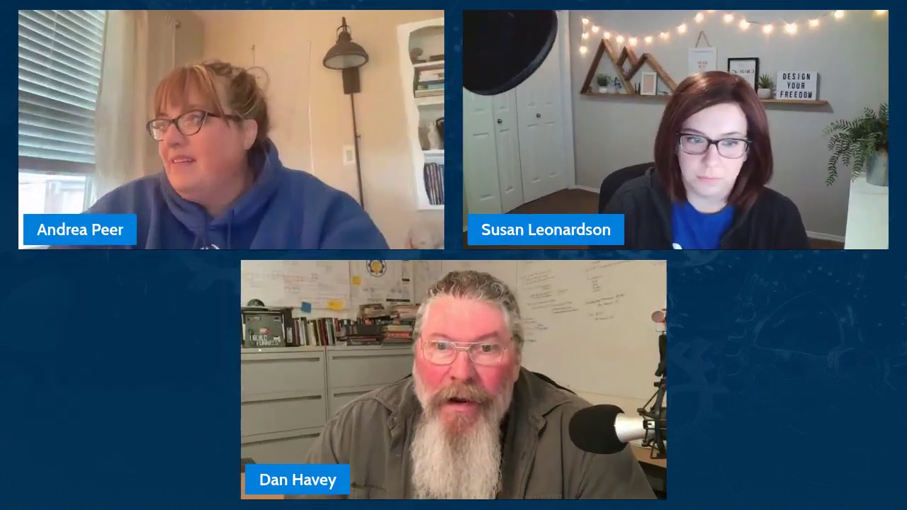
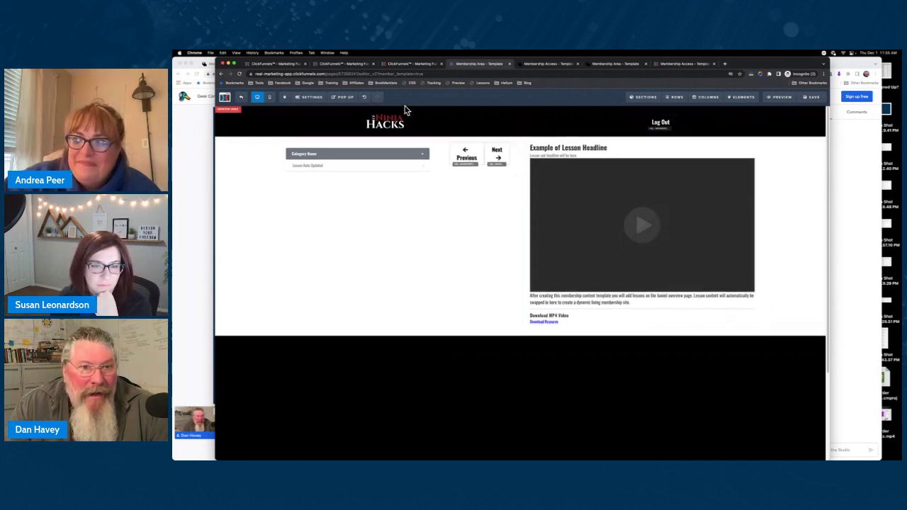
click(413, 85)
drag(503, 170, 460, 97)
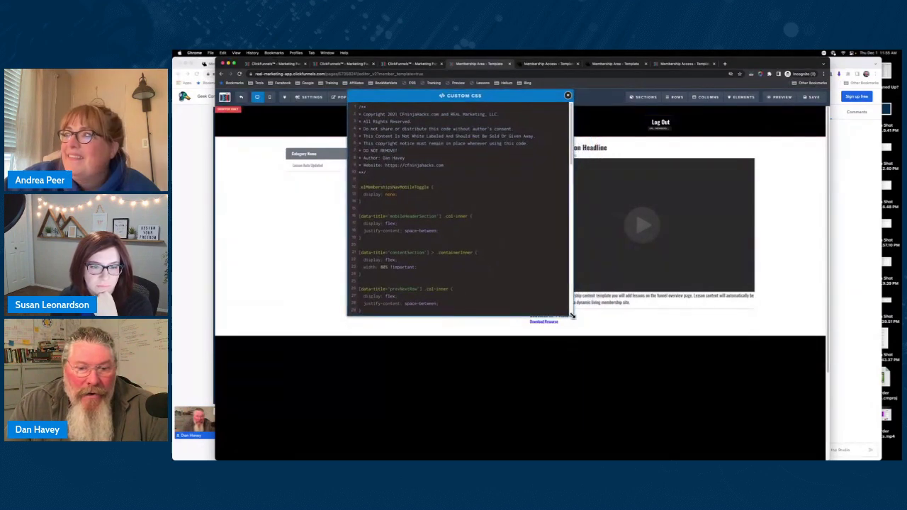
drag(574, 318, 674, 451)
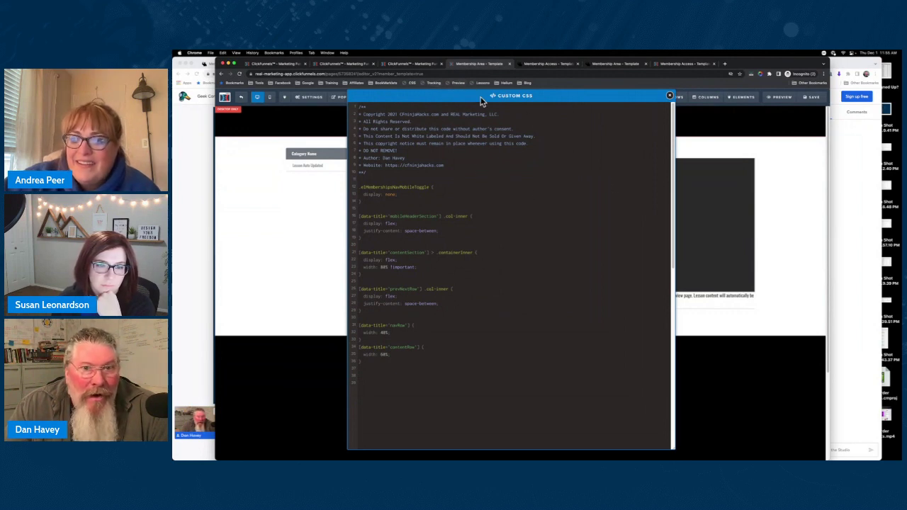
drag(502, 102, 524, 97)
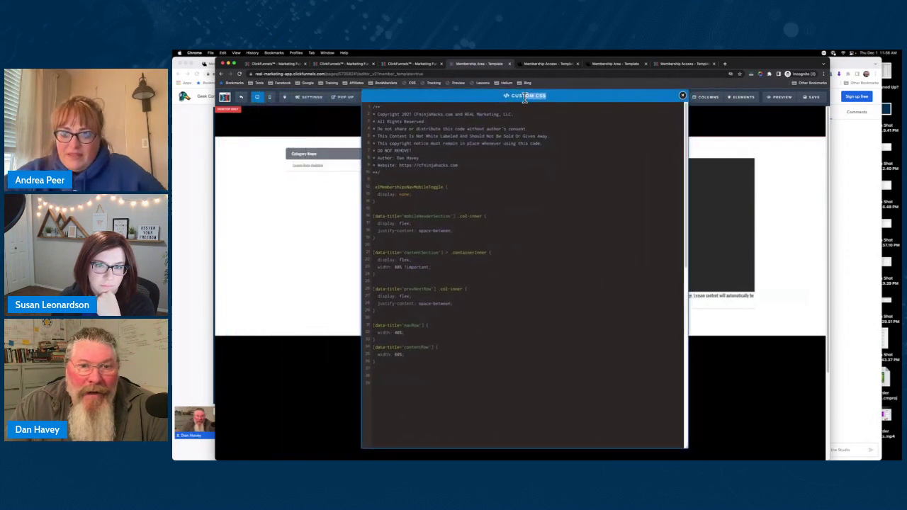
drag(682, 445, 716, 440)
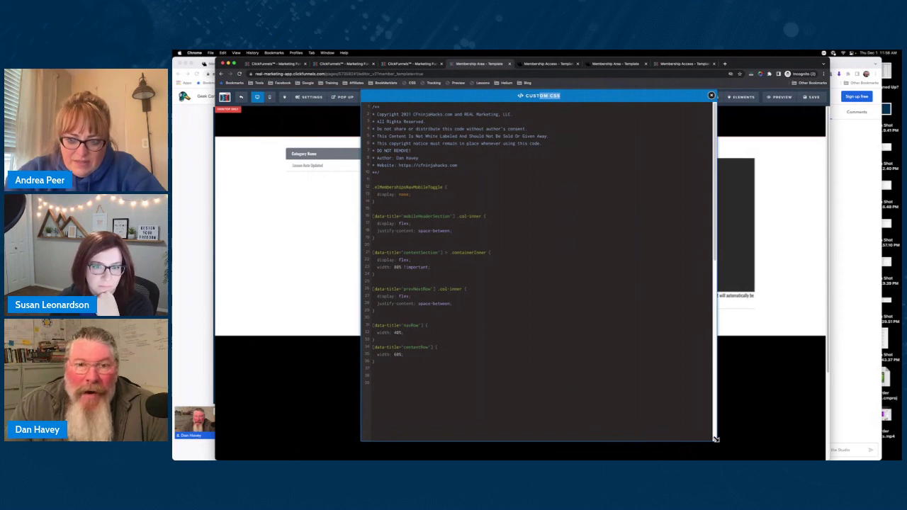
drag(716, 439, 720, 450)
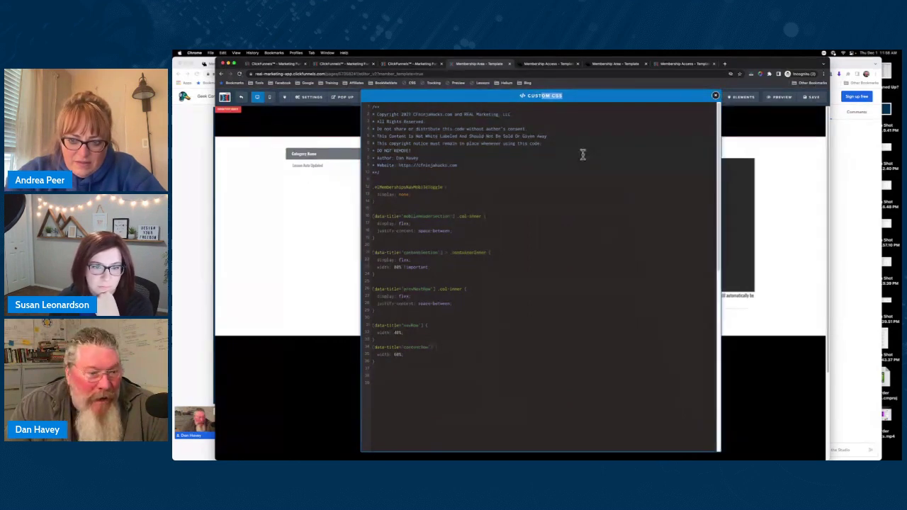
click(715, 95)
click(412, 82)
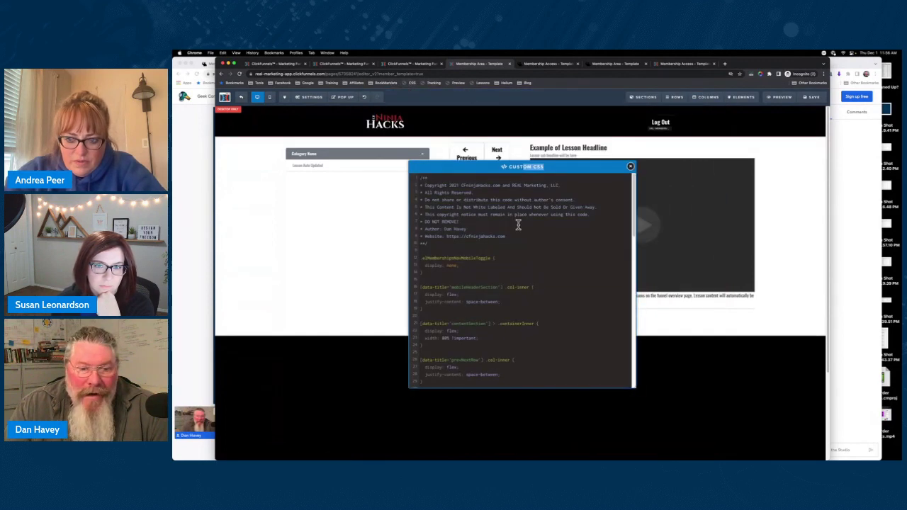
drag(515, 165, 390, 94)
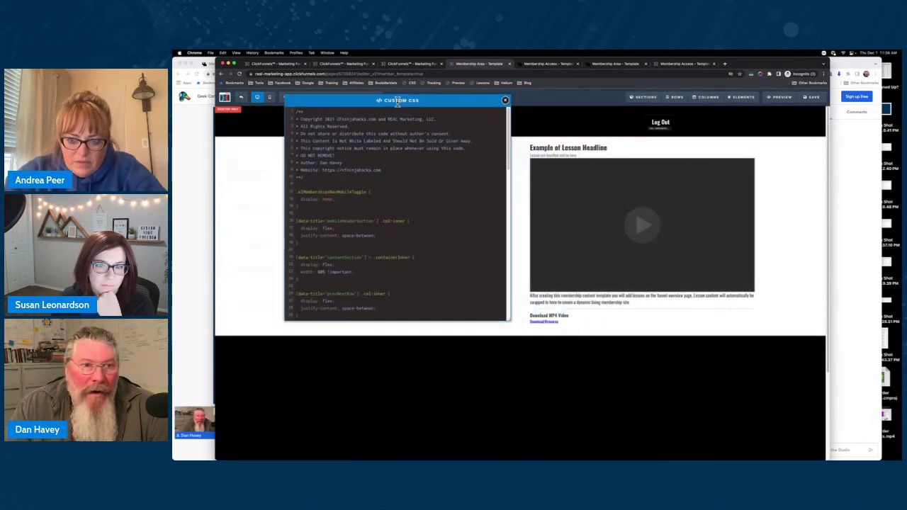
drag(506, 316, 745, 455)
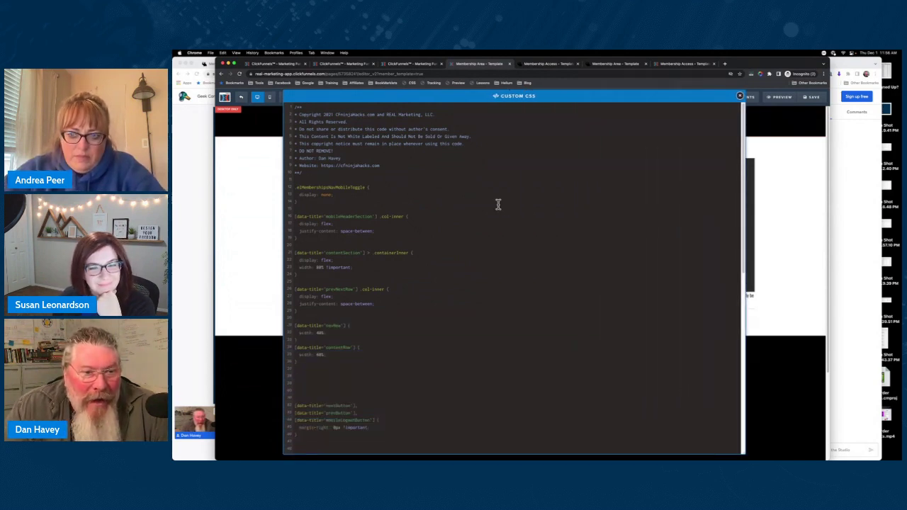
drag(298, 226, 334, 226)
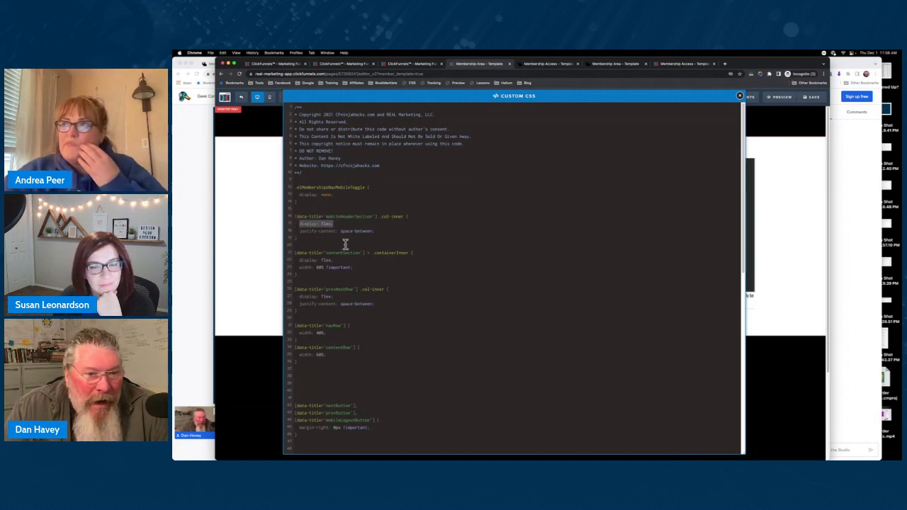
drag(297, 260, 340, 261)
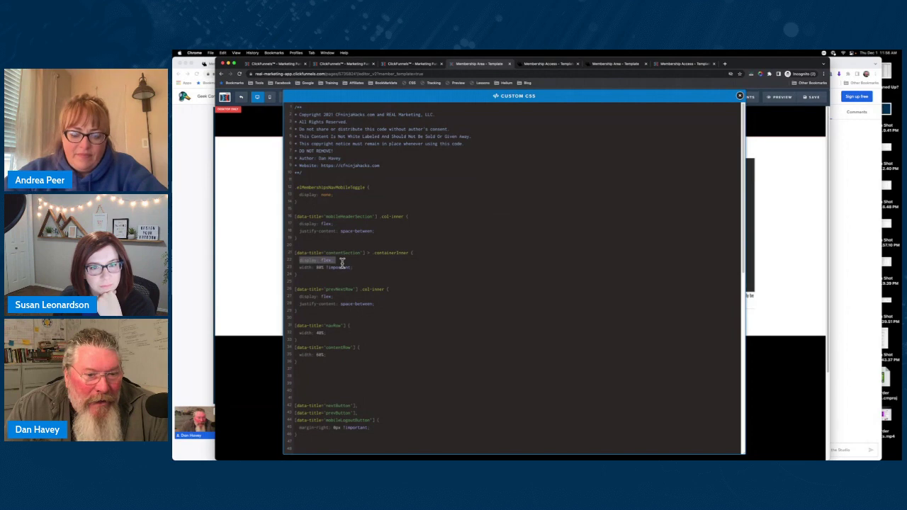
drag(297, 297, 360, 299)
scroll(456, 281, down, 5)
scroll(456, 283, down, 3)
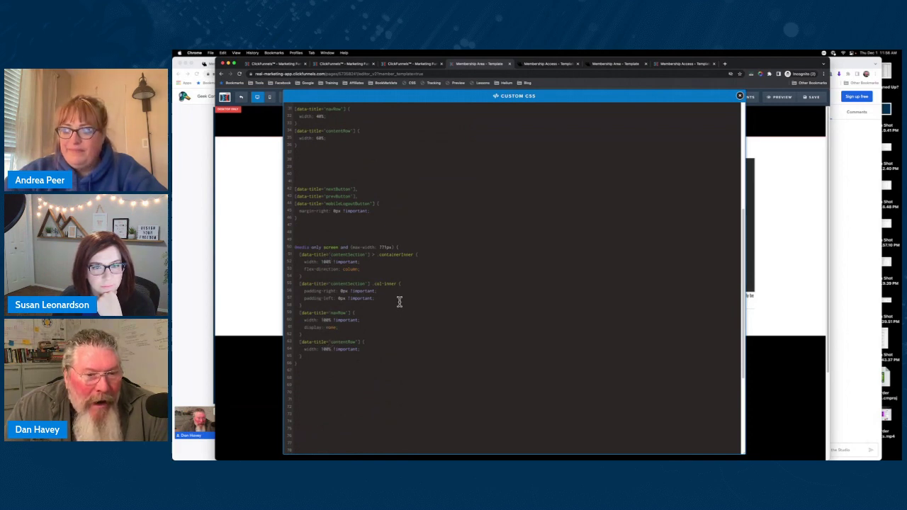
scroll(475, 227, up, 8)
scroll(476, 227, down, 10)
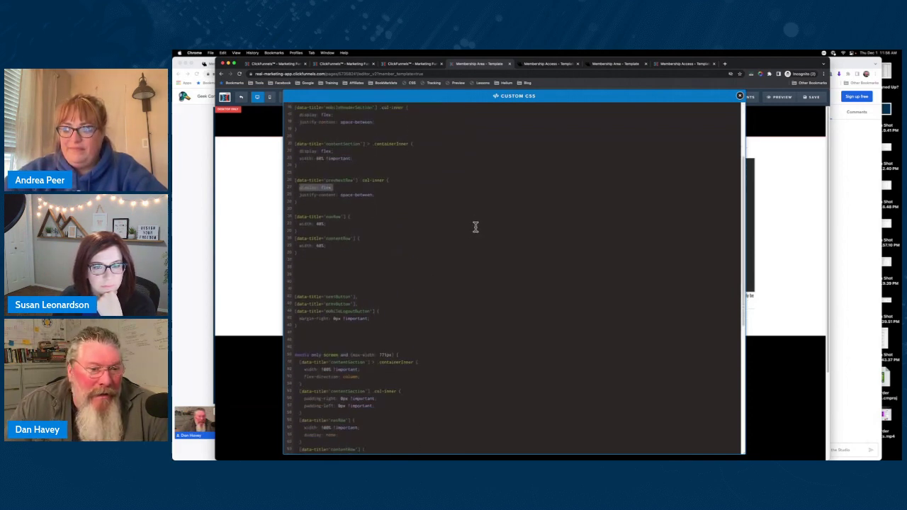
scroll(476, 227, up, 10)
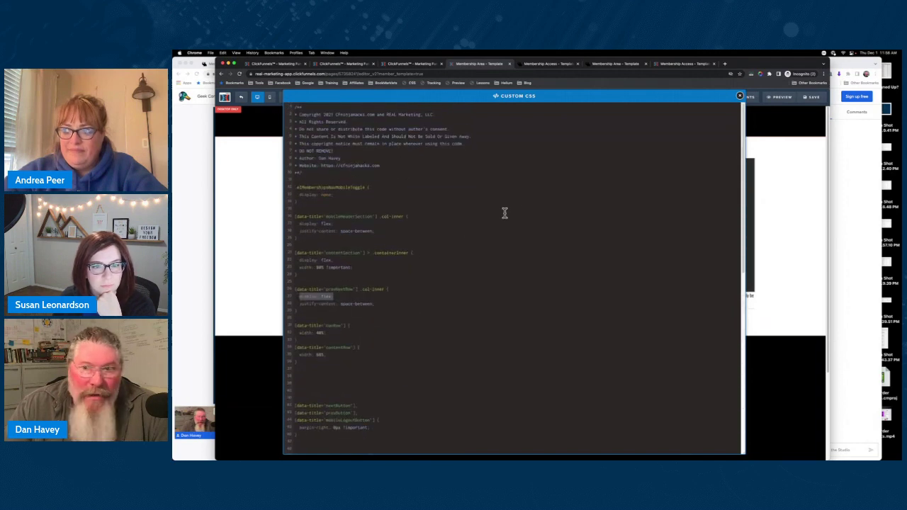
click(740, 96)
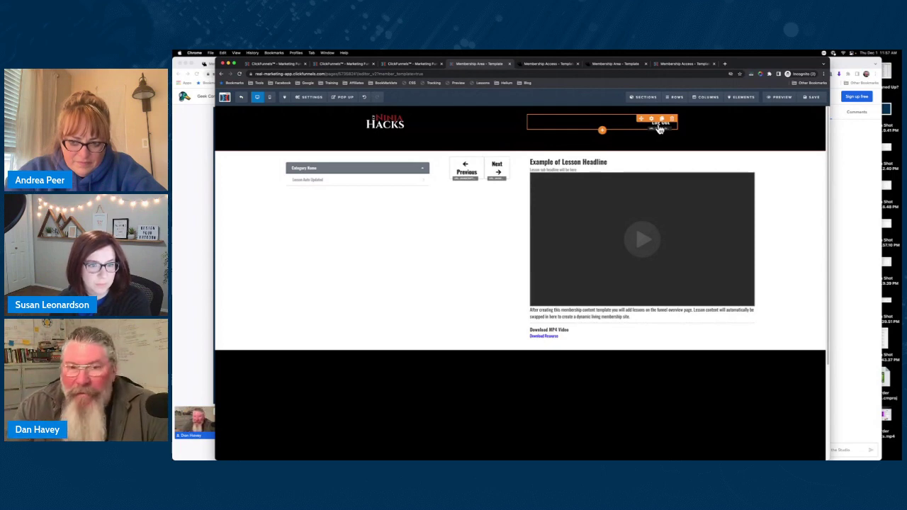
Bring up the members login page in the Membership Access tab
click(563, 63)
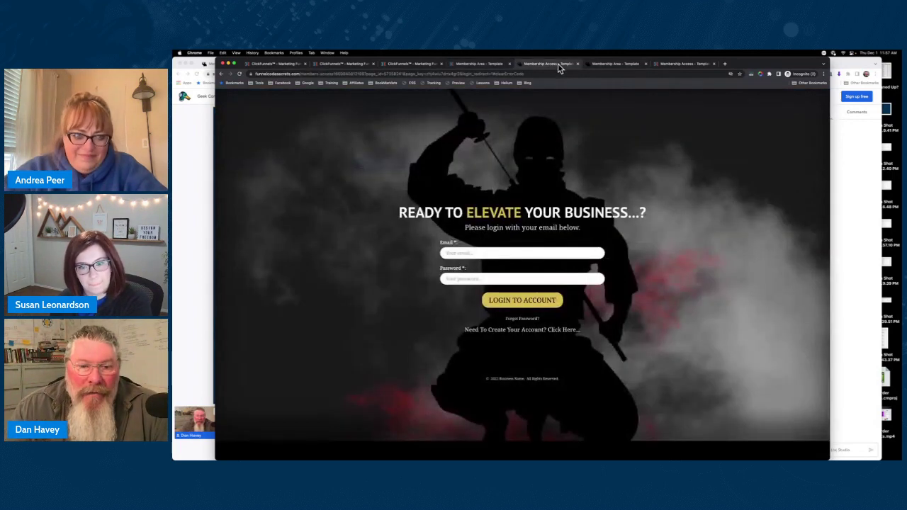
Reload the live Membership Area lessons page to test the sidebar and Previous/Next layout
click(613, 65)
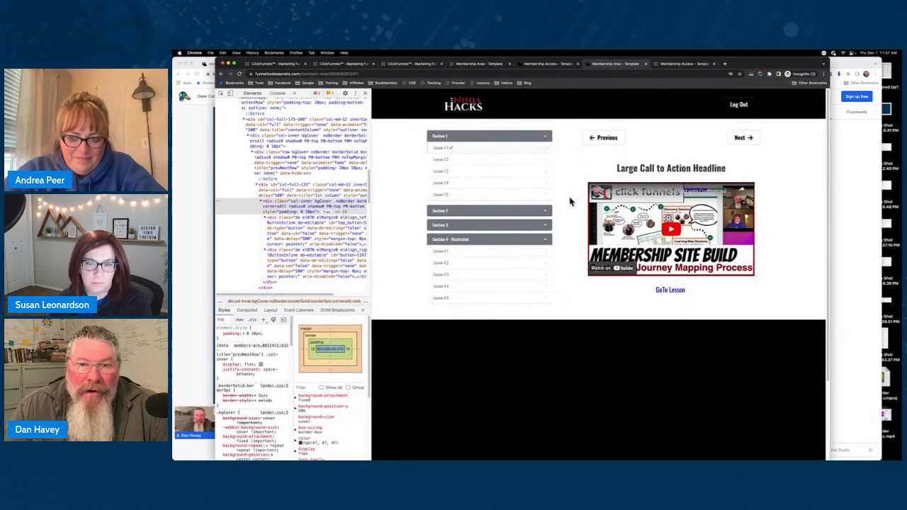
click(239, 75)
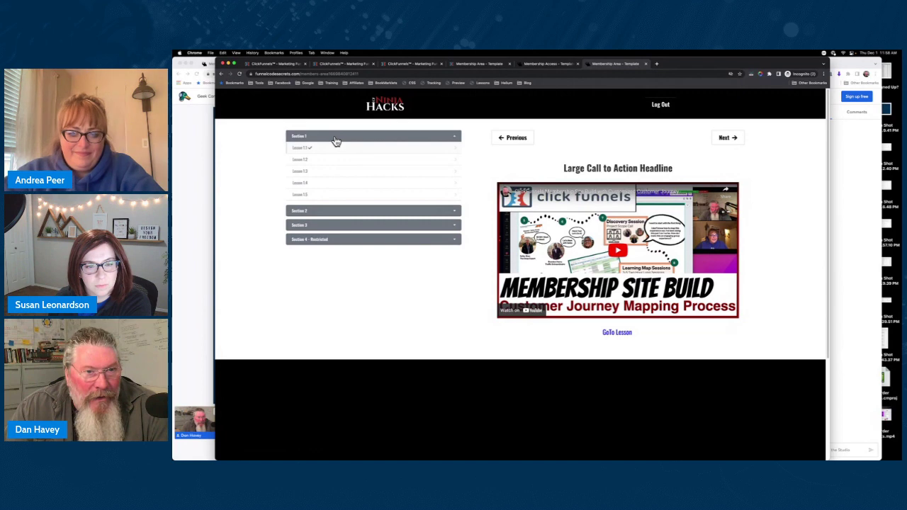
Go to the live Membership Area - Template lesson page and collapse Section 1 in the sidebar
click(464, 66)
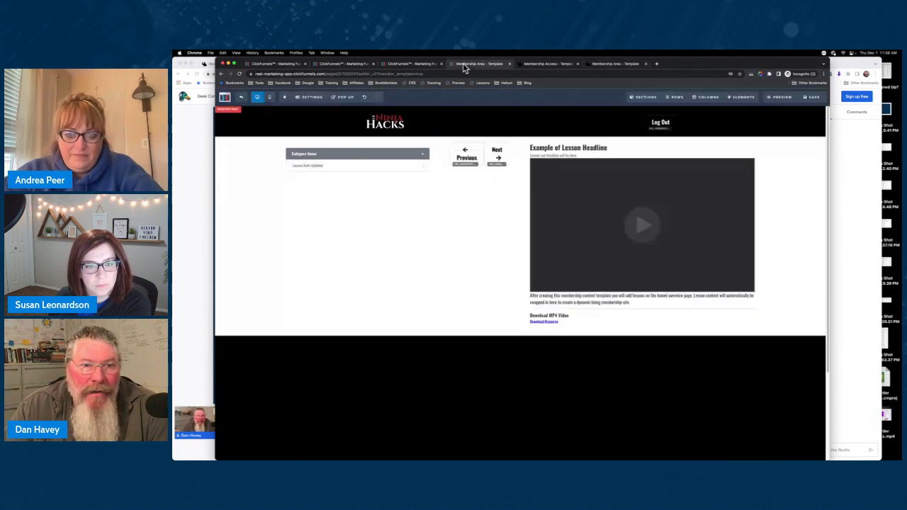
click(424, 65)
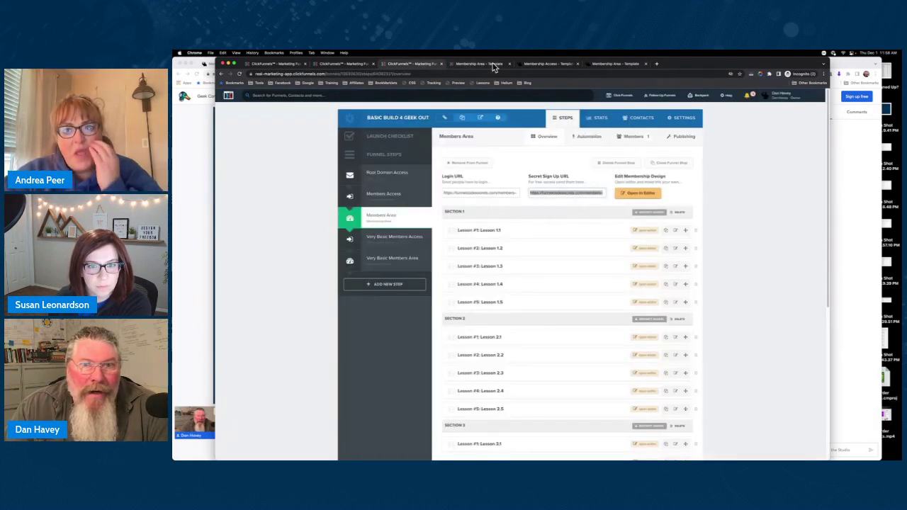
click(533, 65)
click(601, 64)
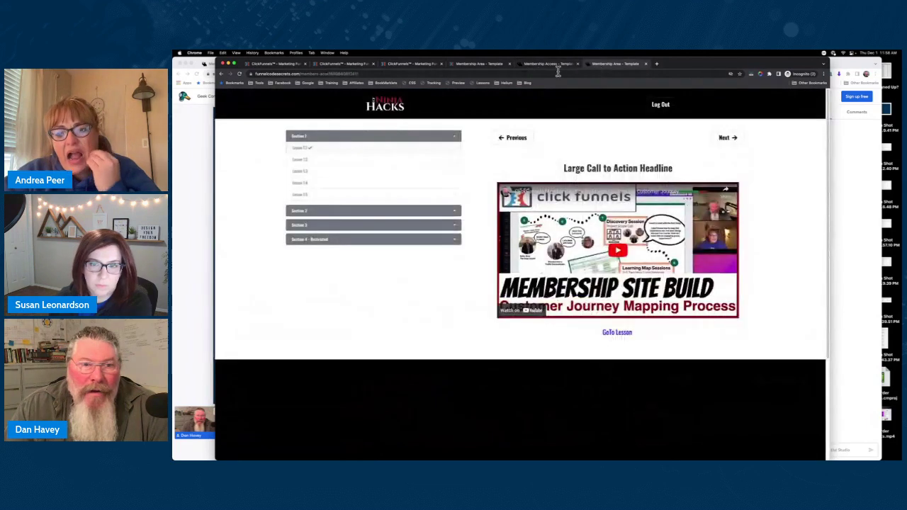
click(381, 137)
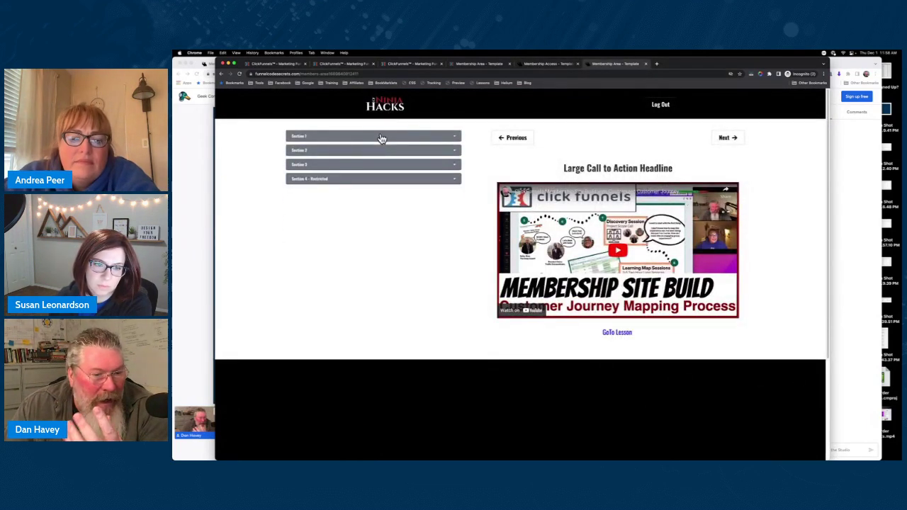
Toggle Section 1 repeatedly, then expand Sections 2, 3 and 4 - Restricted in the sidebar
click(382, 138)
click(382, 137)
click(382, 137)
click(382, 137)
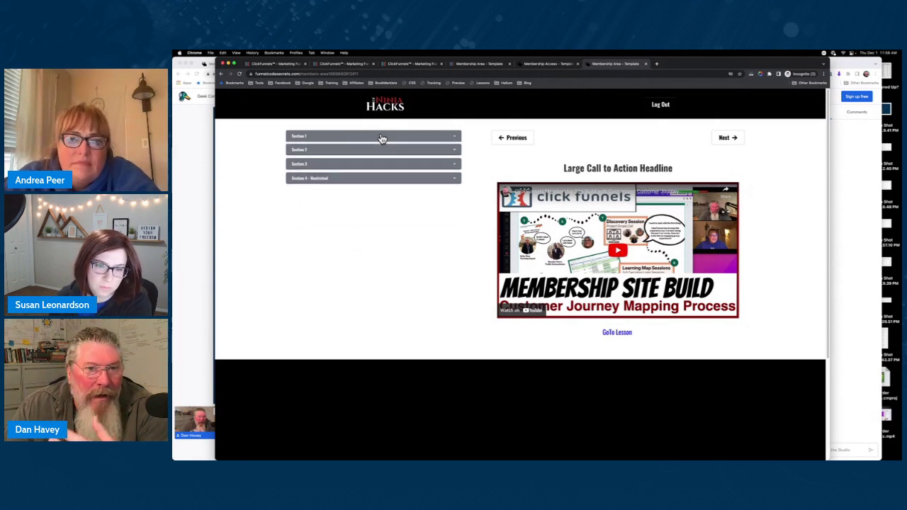
click(382, 137)
click(382, 137)
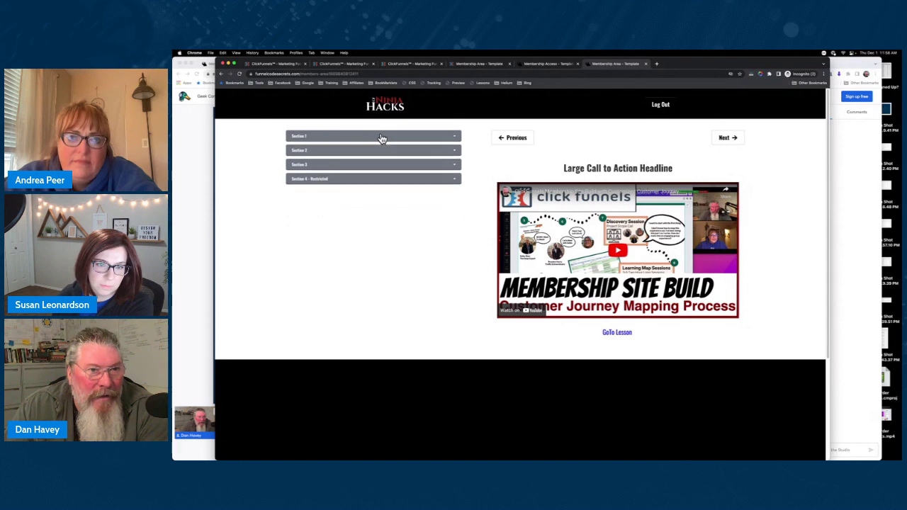
click(383, 138)
click(370, 211)
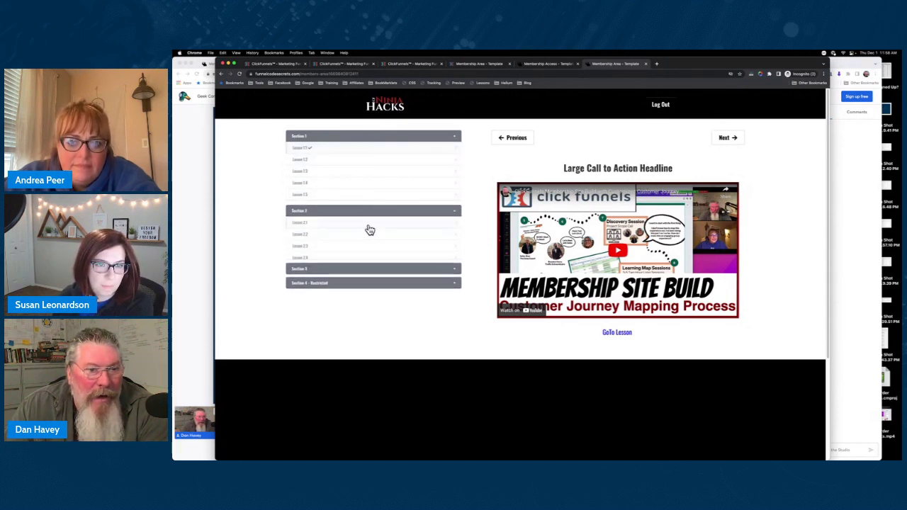
click(362, 285)
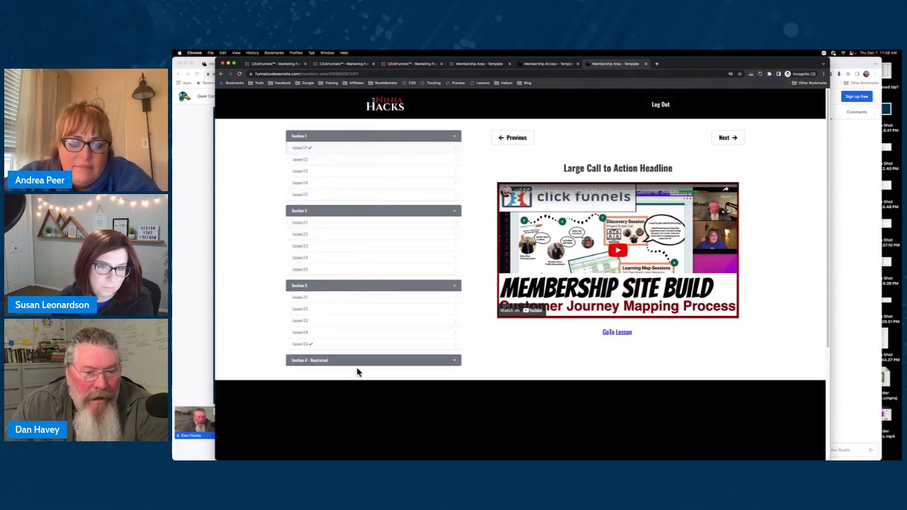
click(361, 363)
Open the Lesson 3.5 page from the Section 3 sidebar list
scroll(580, 290, down, 5)
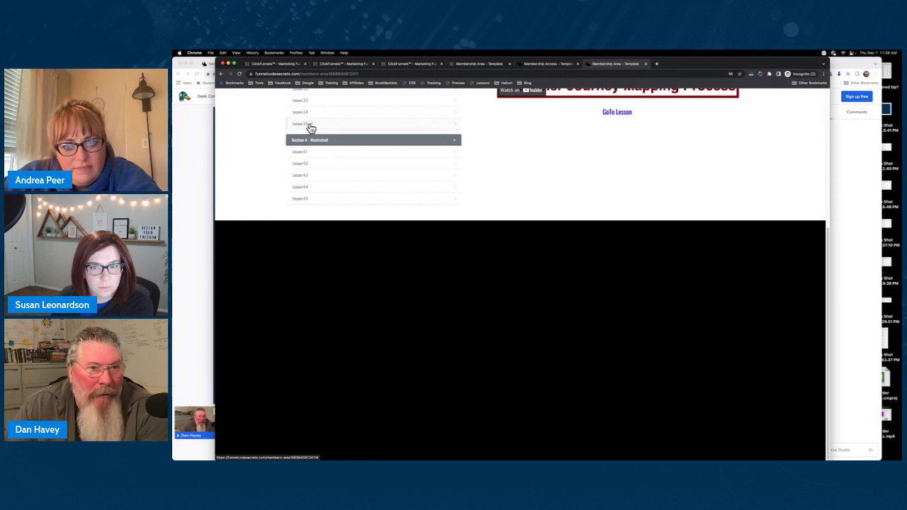
click(310, 126)
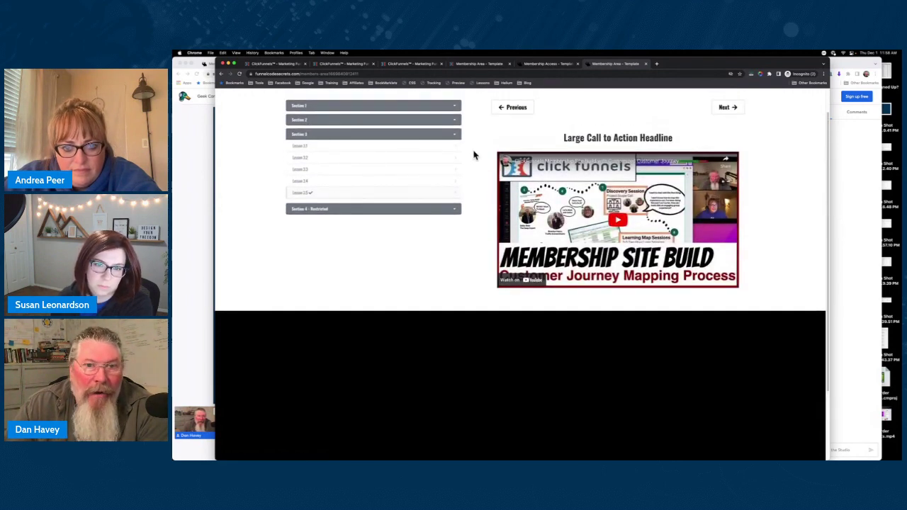
scroll(474, 154, up, 1)
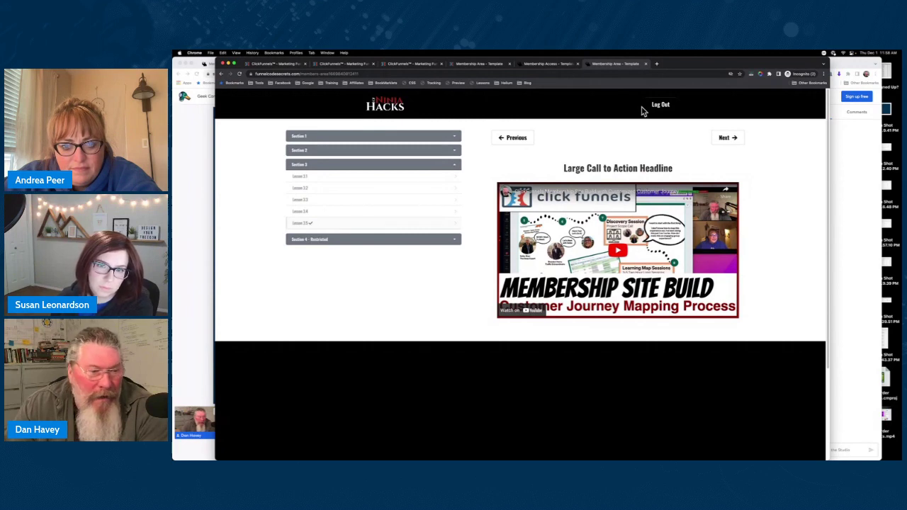
scroll(482, 184, down, 1)
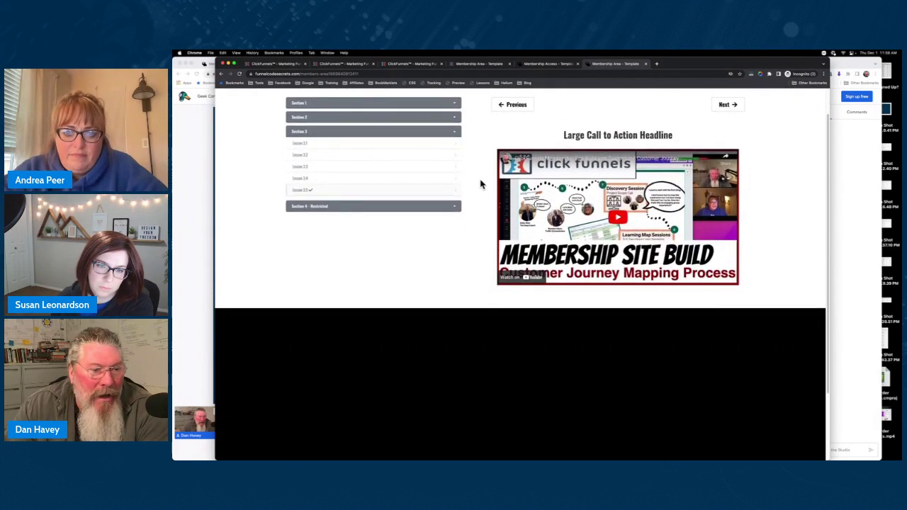
scroll(481, 185, up, 1)
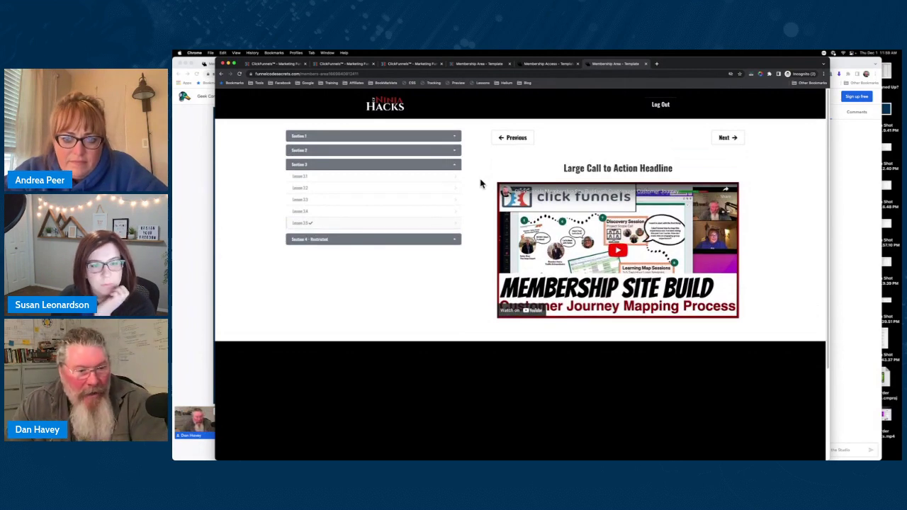
scroll(481, 184, down, 1)
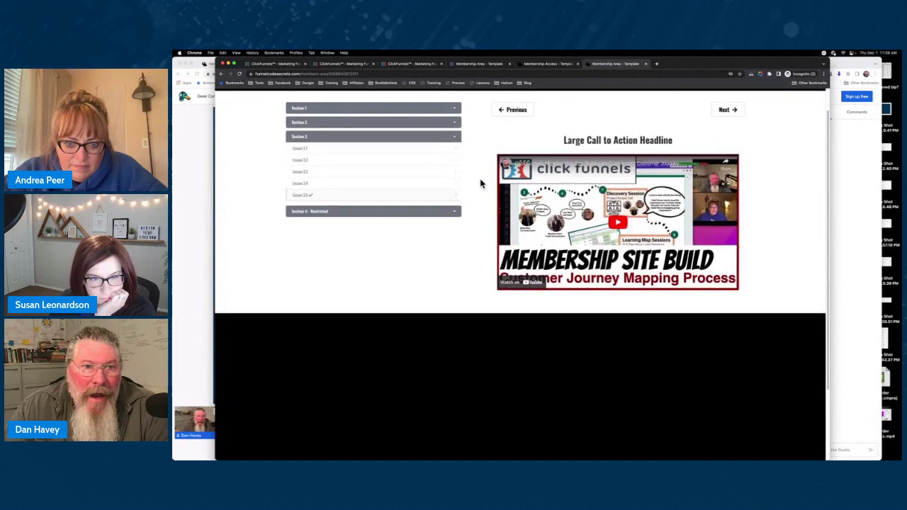
click(321, 124)
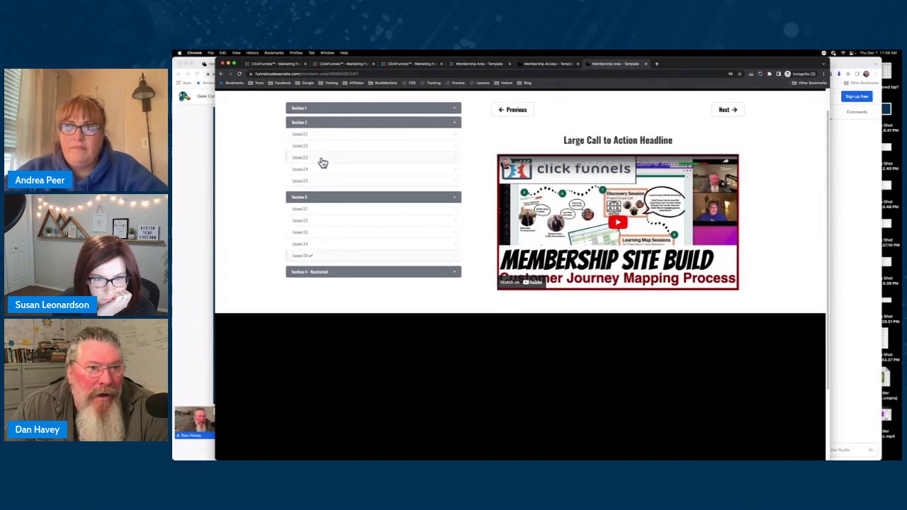
click(315, 183)
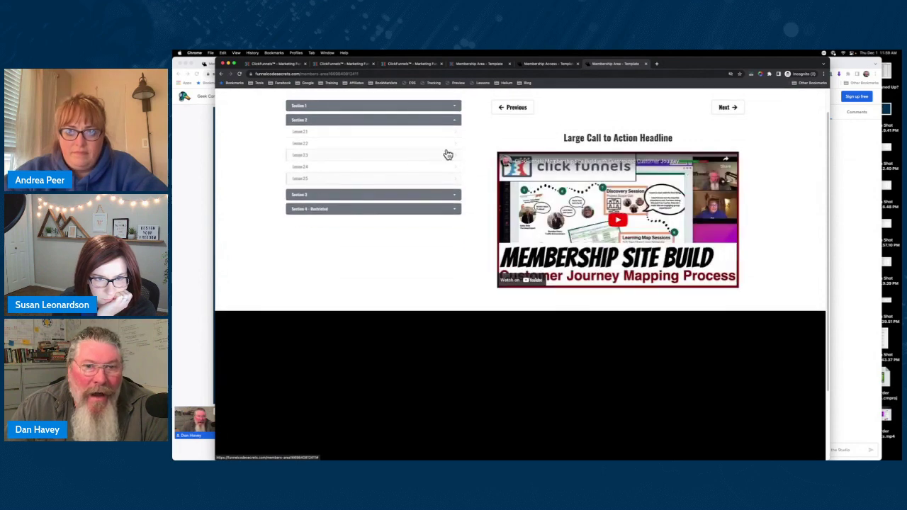
click(518, 111)
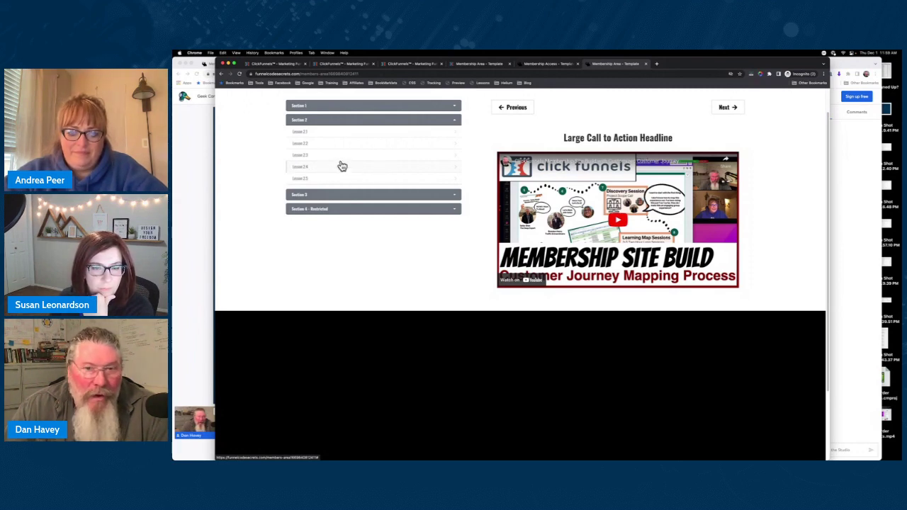
click(513, 112)
click(723, 108)
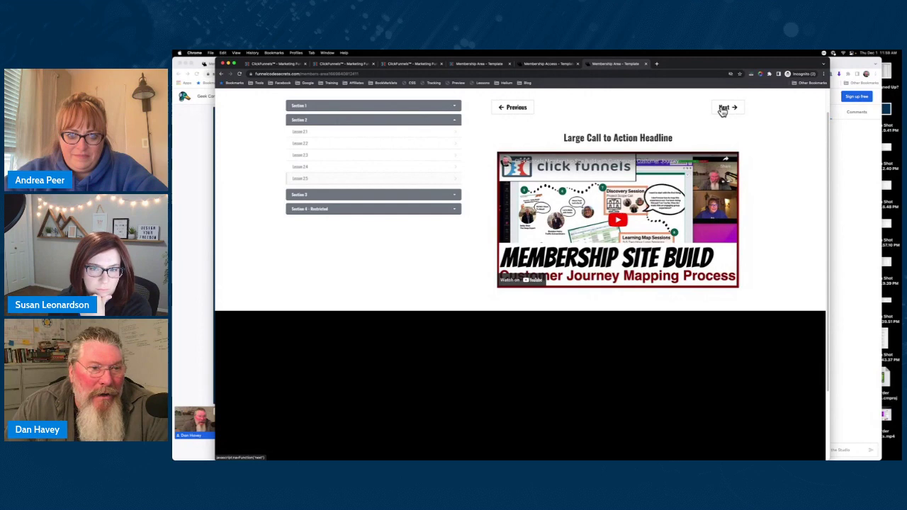
click(723, 108)
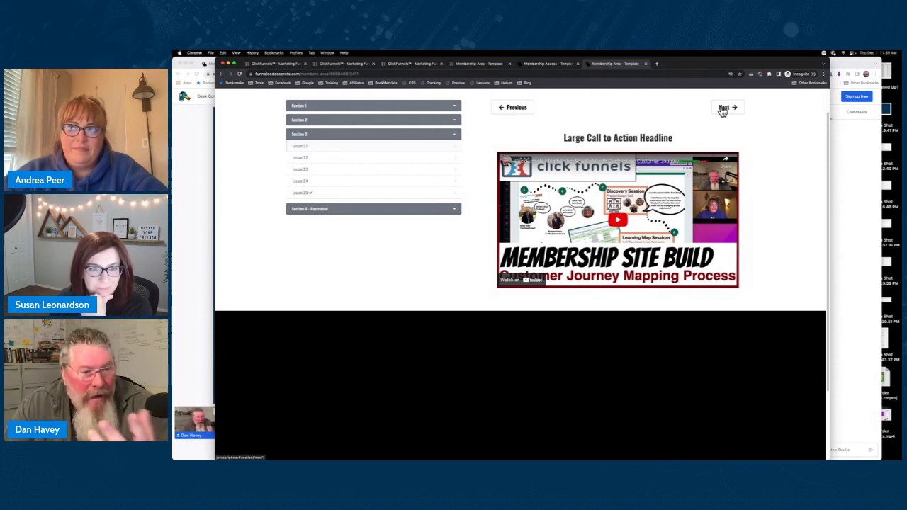
click(723, 108)
click(723, 108)
click(723, 107)
click(723, 109)
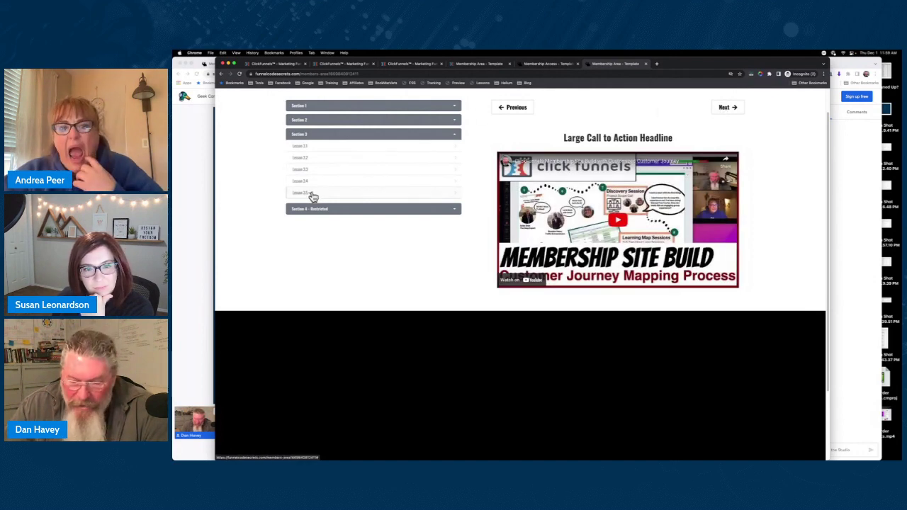
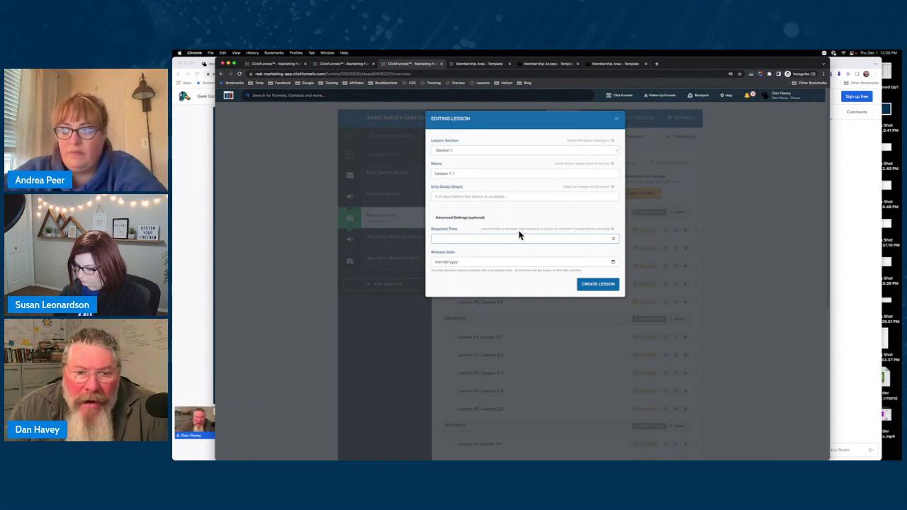
Set Lesson 1.1's Drip Delay (Days) to 1 in the Editing Lesson dialog
drag(515, 228, 587, 229)
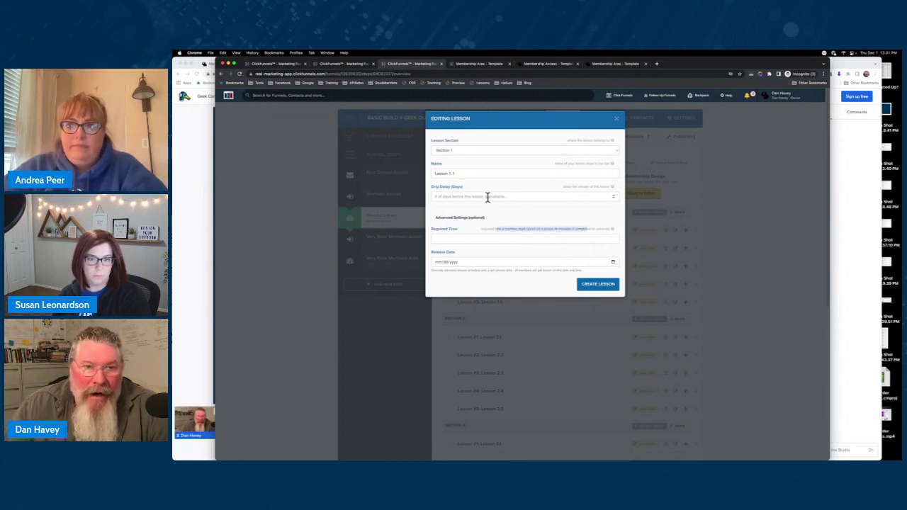
click(513, 197)
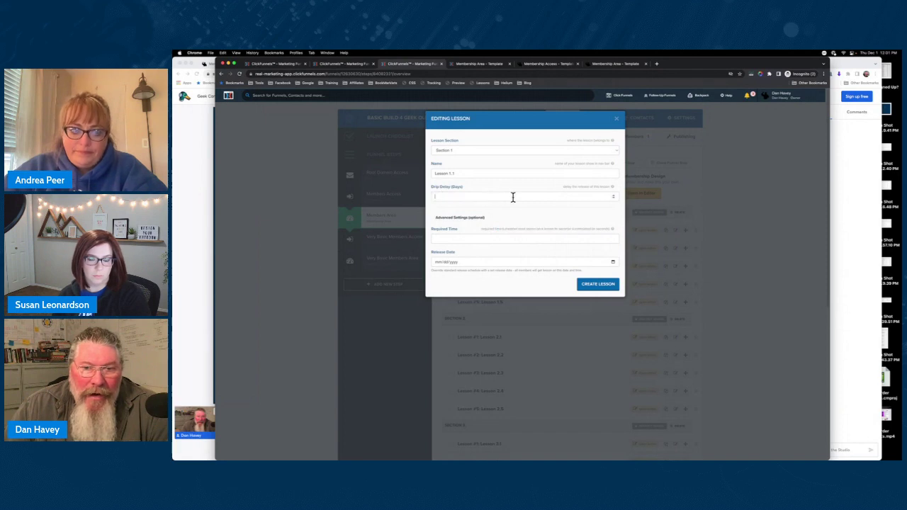
click(615, 202)
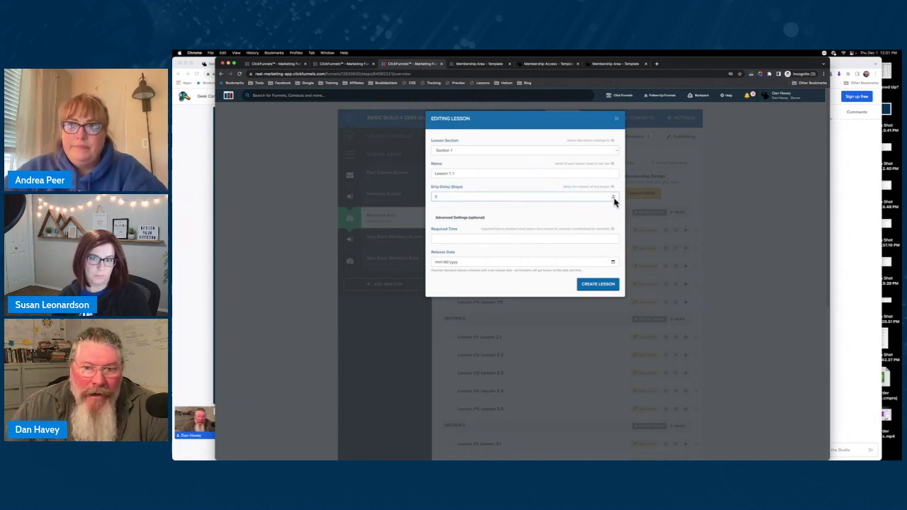
click(614, 199)
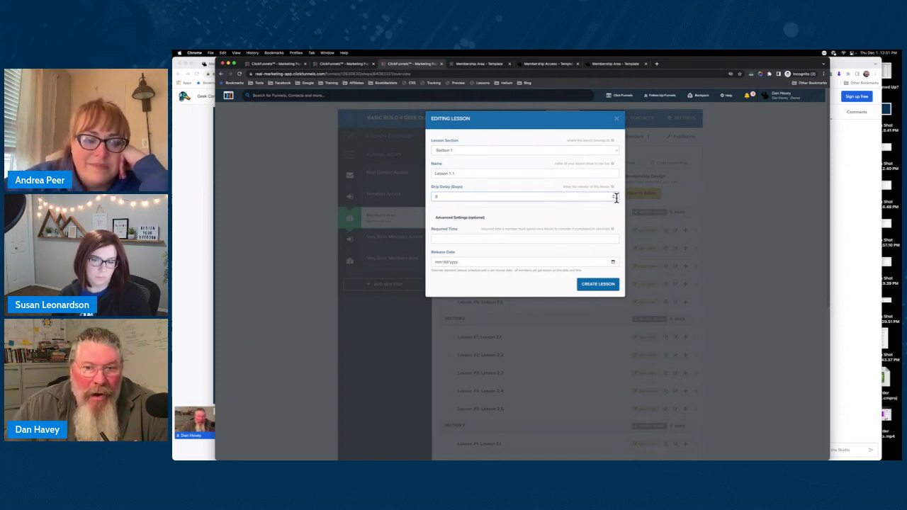
click(589, 215)
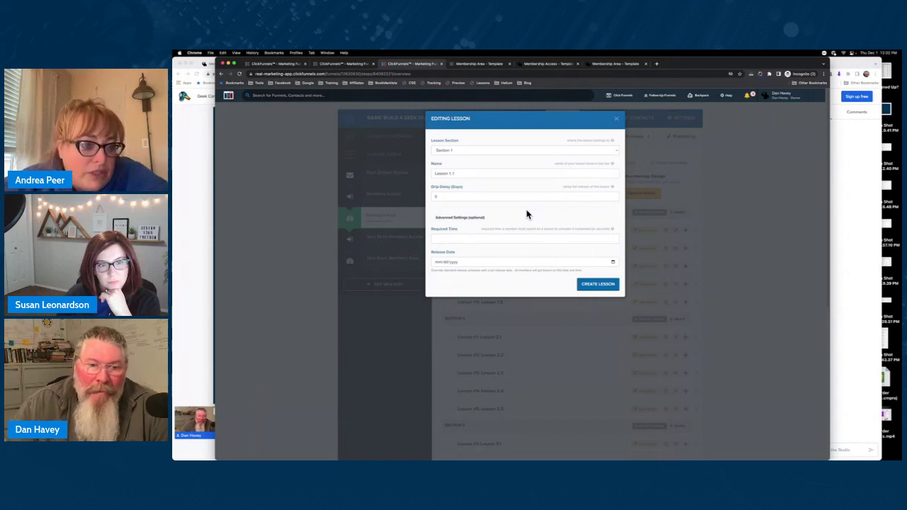
Check the Release Date calendar, then close the lesson editor without creating the lesson
click(613, 262)
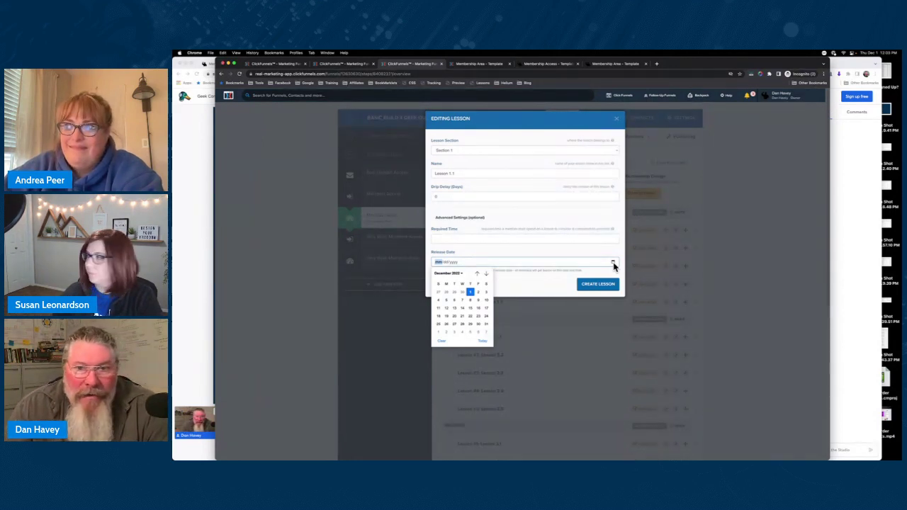
click(617, 119)
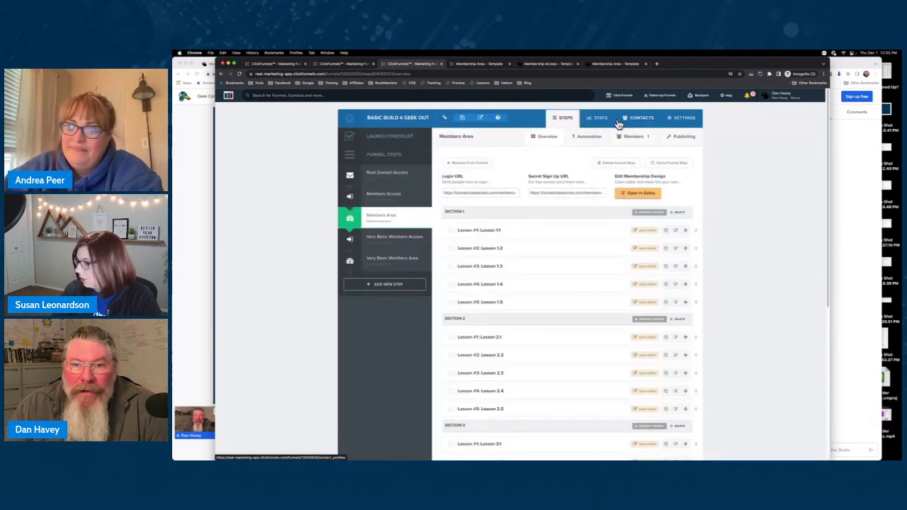
Switch to the Membership Area - Template tab with the Membership Site Build video
click(555, 64)
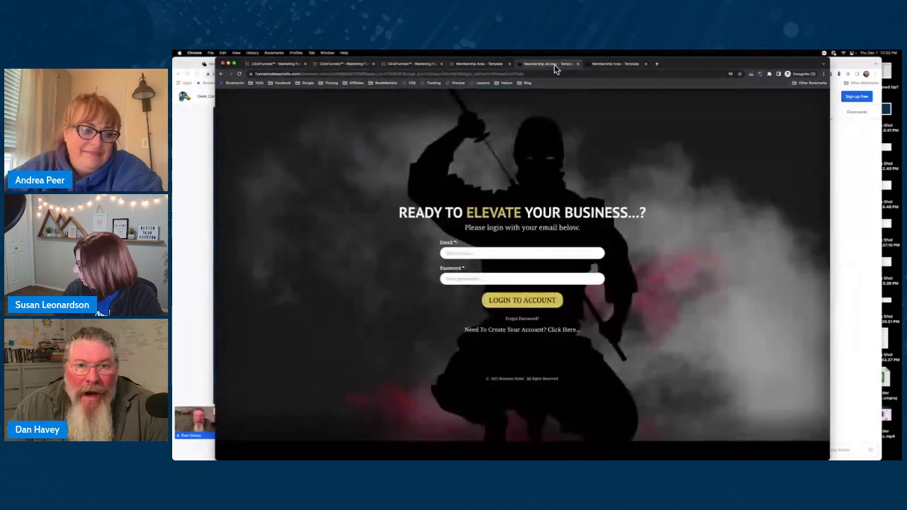
click(630, 65)
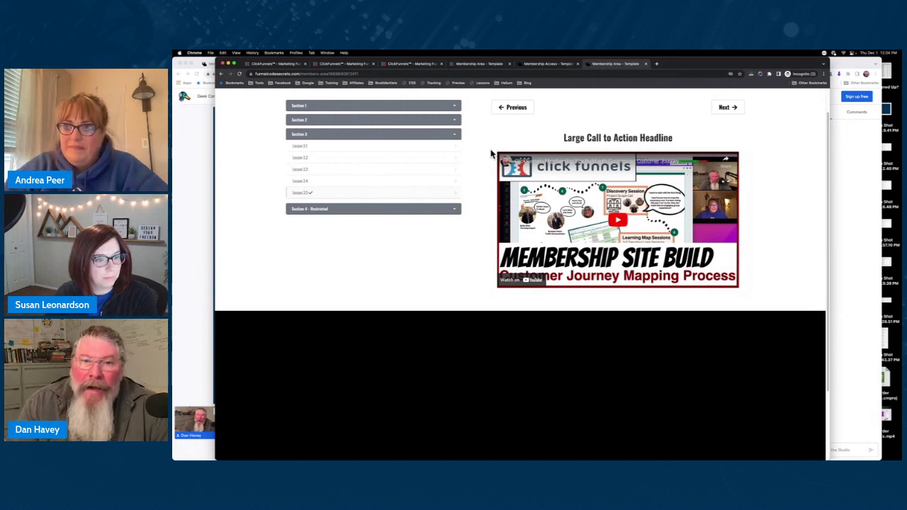
Scroll to the top and expand Section 4 - Restricted to reveal Lessons 4.1–4.5
scroll(695, 148, up, 1)
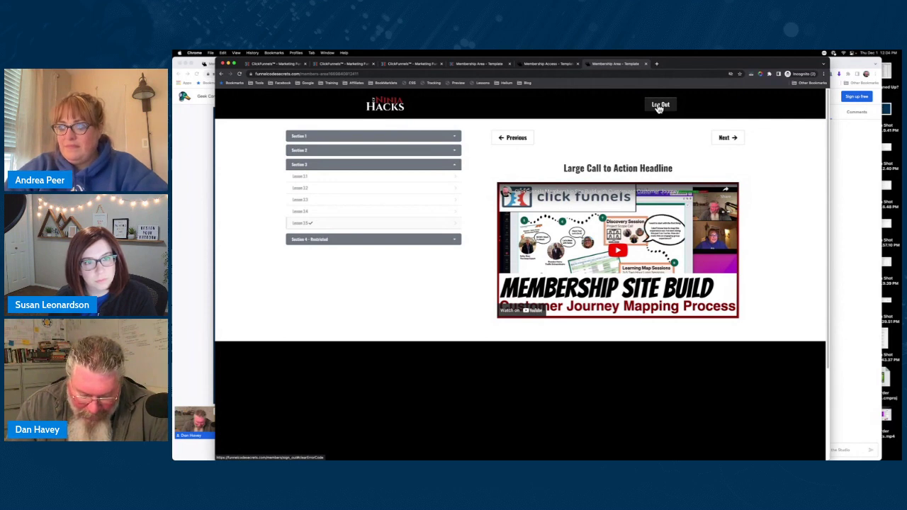
click(349, 241)
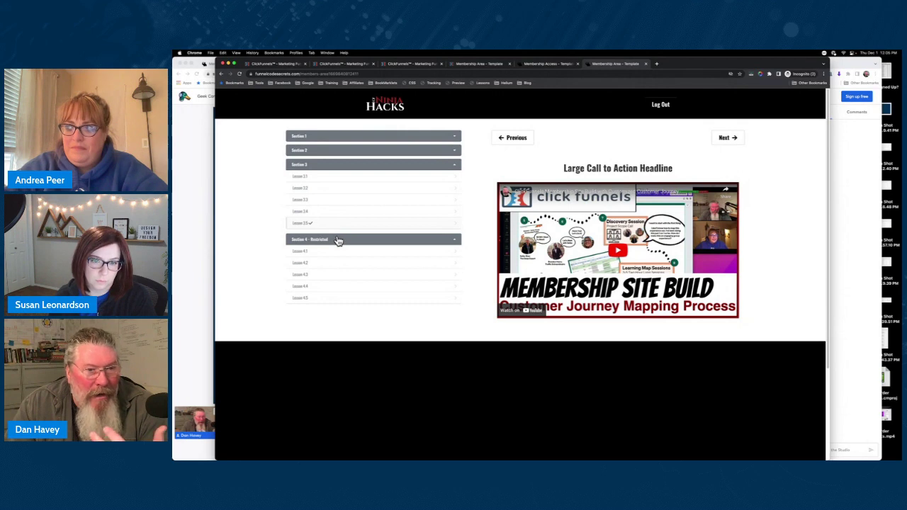
Open Lesson 1.1 from Section 1, then use GoTo Lesson to return to Lesson 3.5
mouse_move(355, 270)
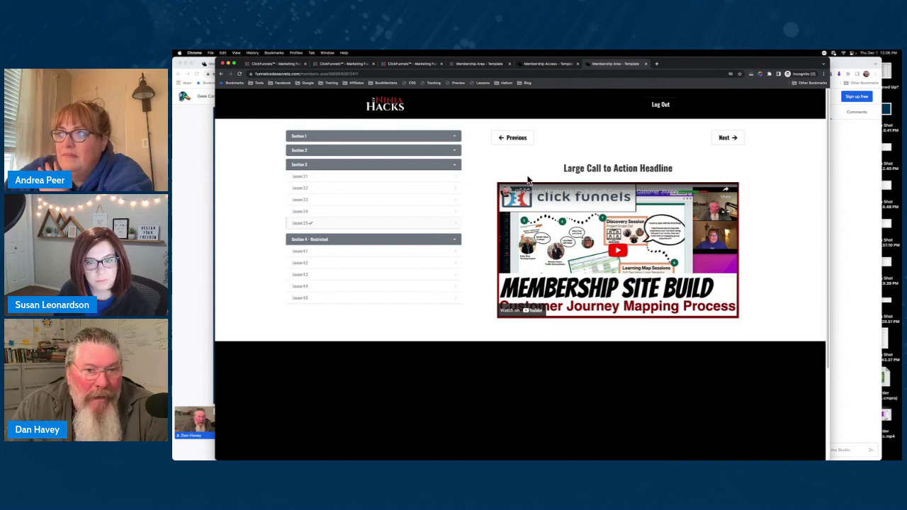
mouse_move(324, 277)
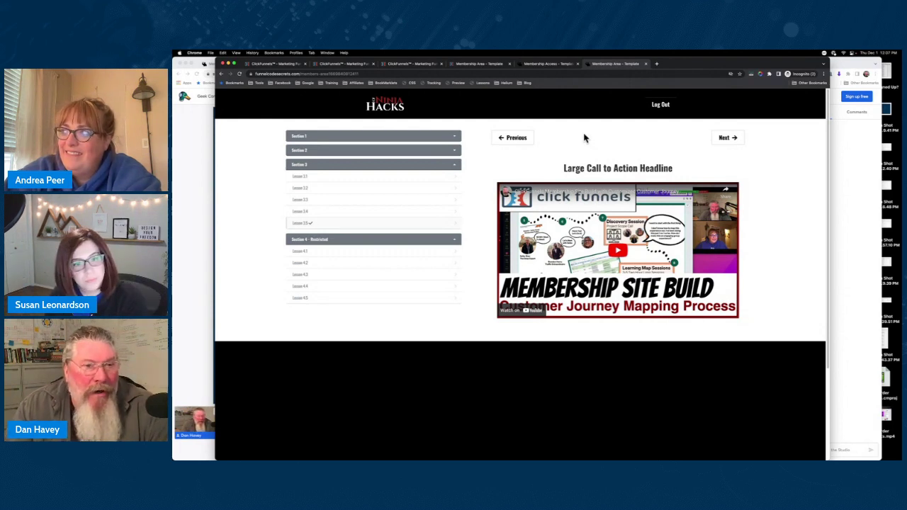
click(384, 137)
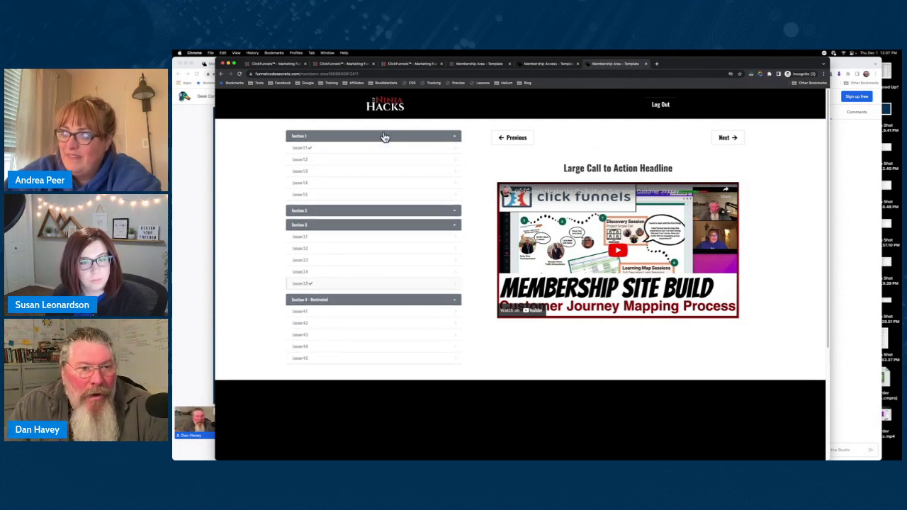
click(375, 150)
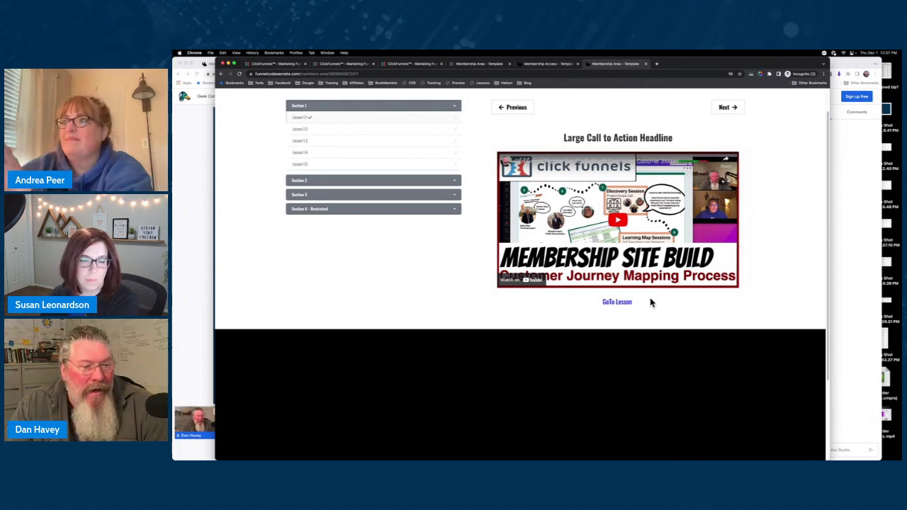
click(617, 302)
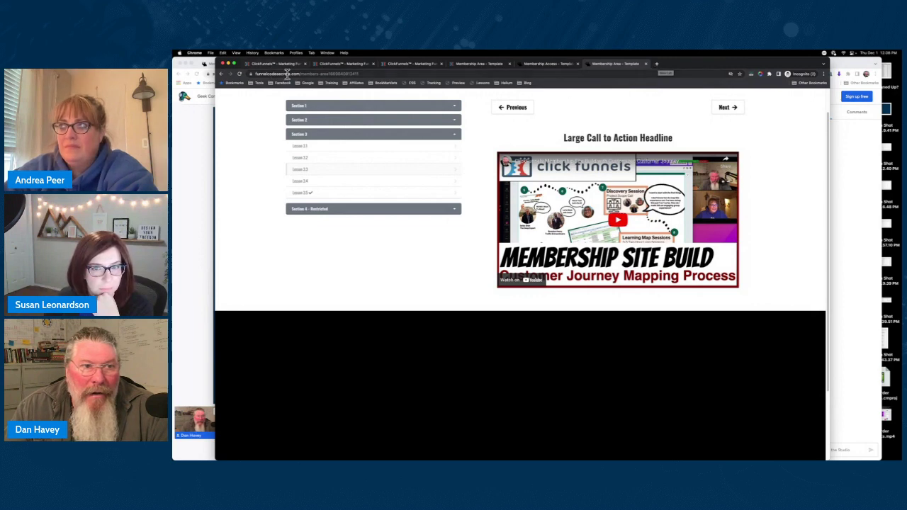
Copy the funnelcodesecrets.com domain and paste it into a new incognito tab
click(290, 73)
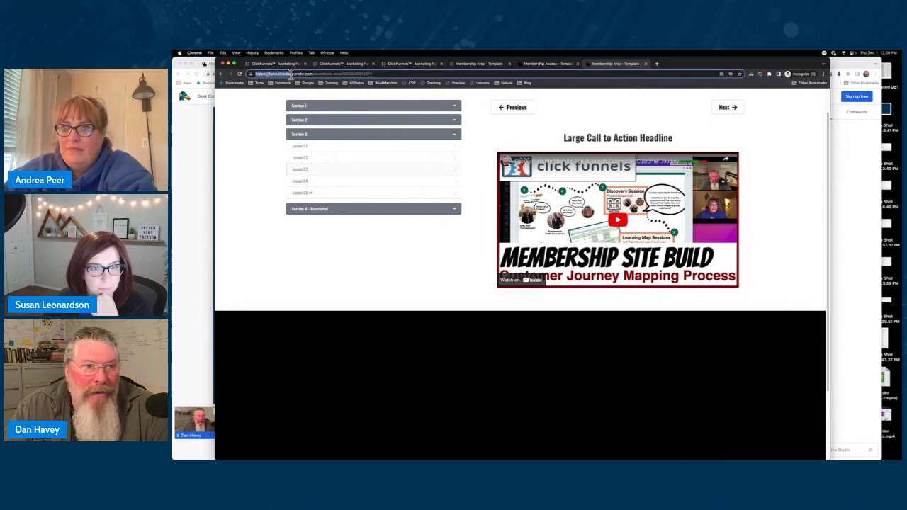
drag(291, 74, 321, 74)
key(super+c)
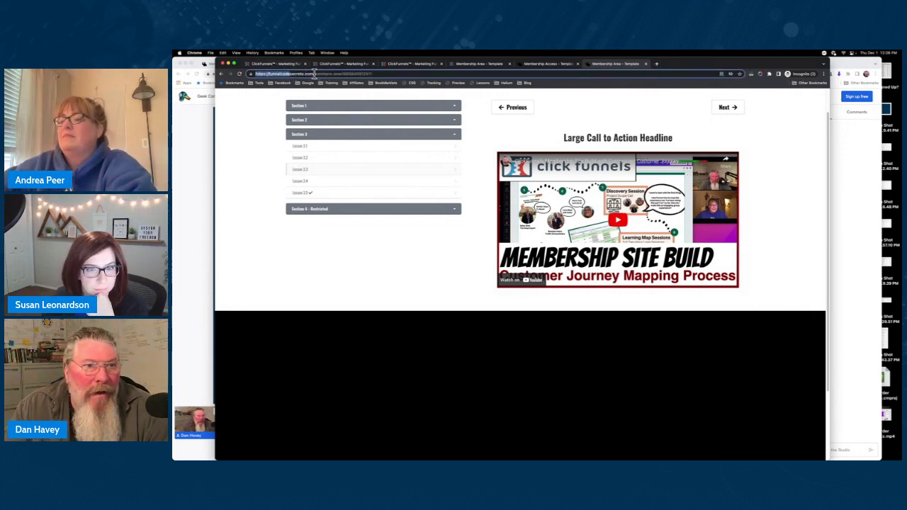
click(313, 74)
drag(313, 74, 257, 76)
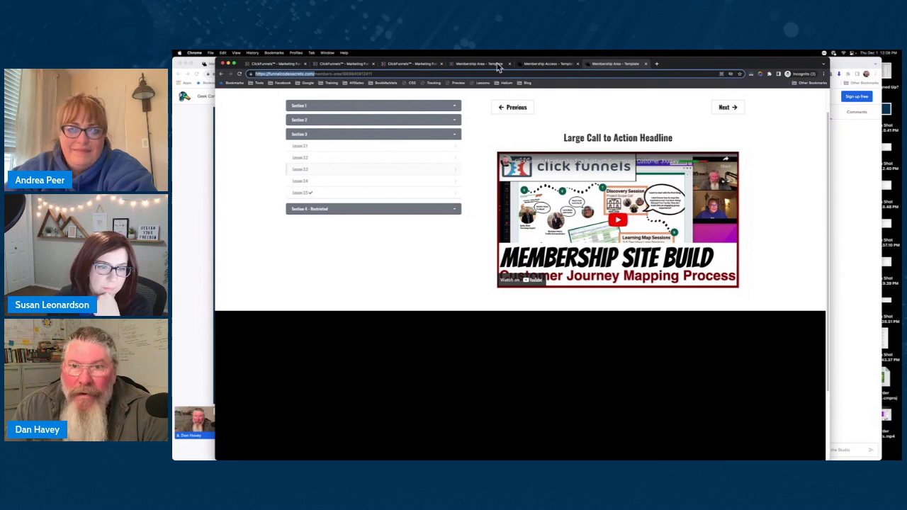
click(656, 64)
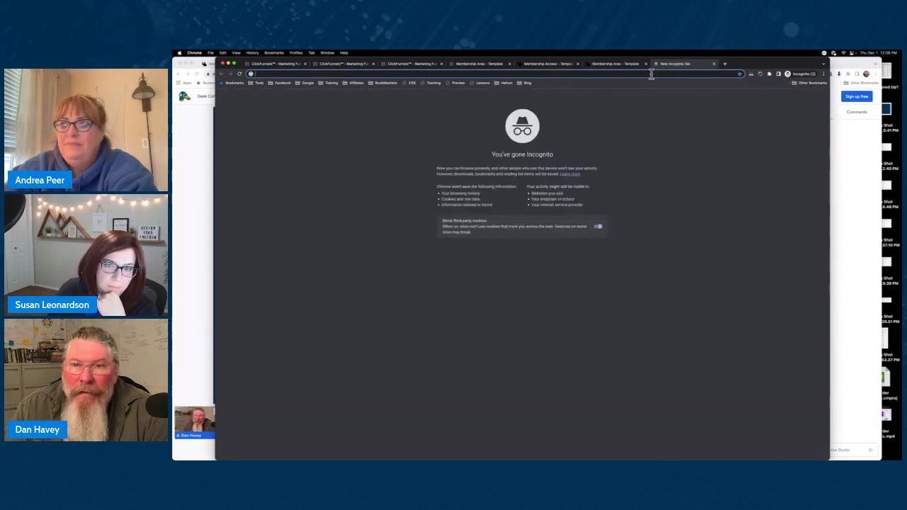
key(super+v)
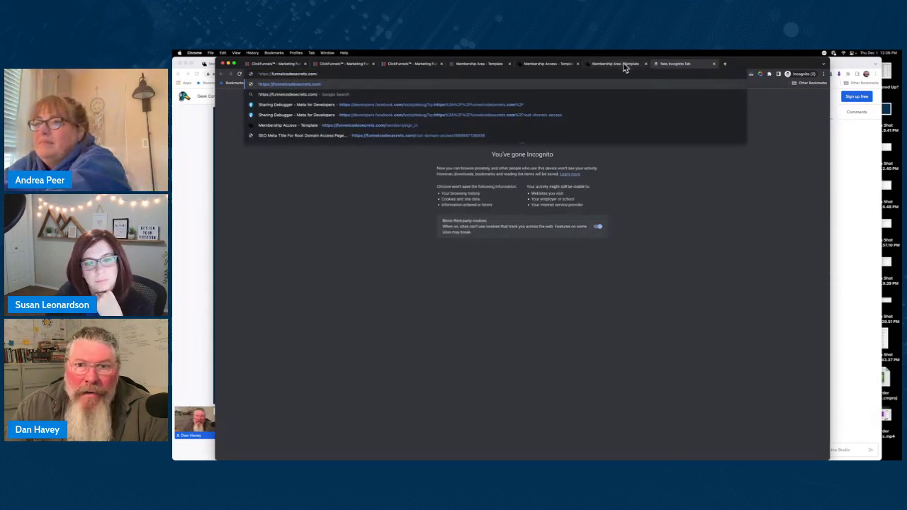
Expand Section 1 on the lesson page, then show the membership template in the editor
click(622, 65)
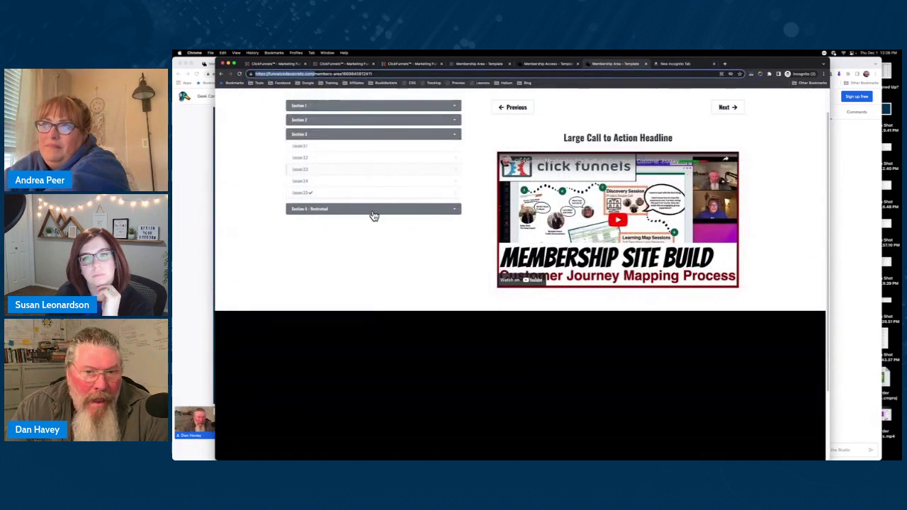
click(319, 107)
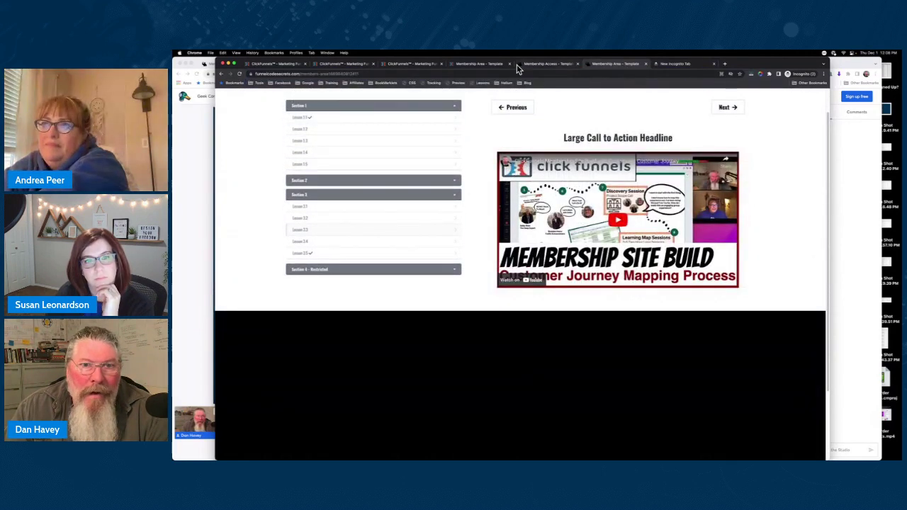
click(479, 66)
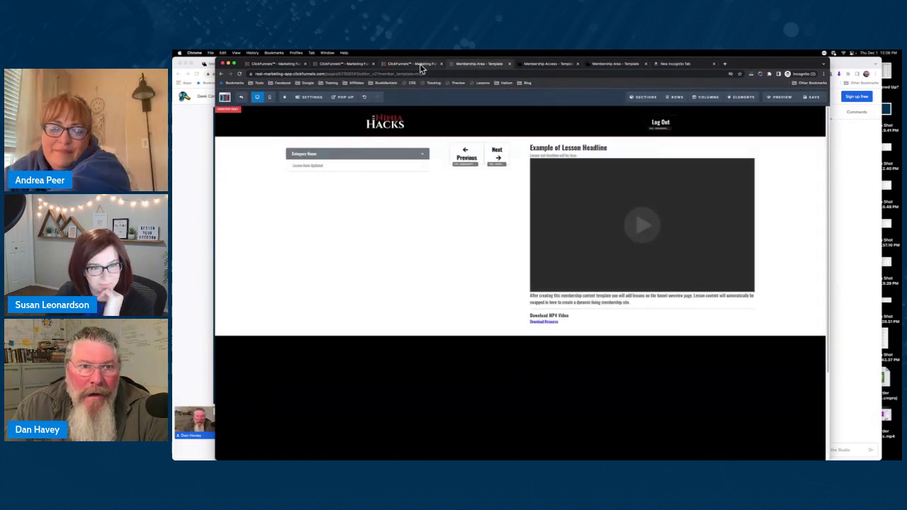
Show lesson IDs in the Members Area, select Section 3 Lesson #5's ID, and return to incognito
click(422, 66)
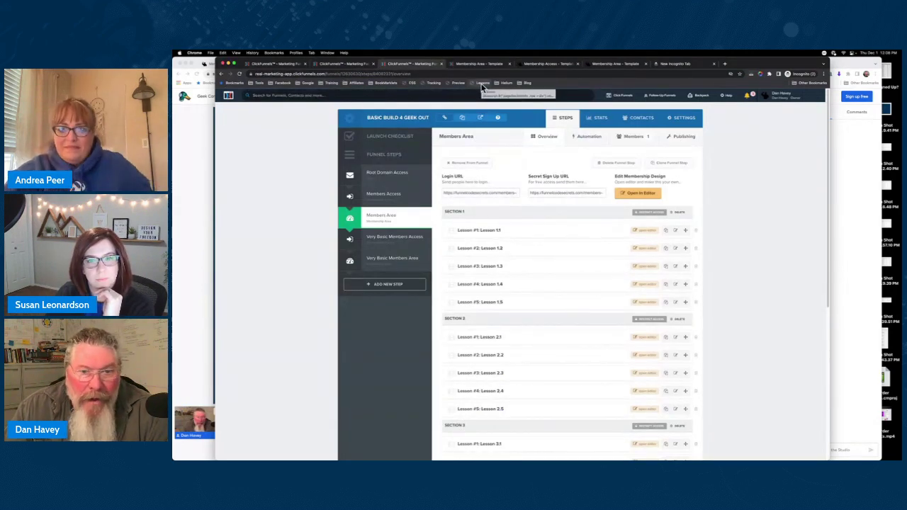
click(482, 83)
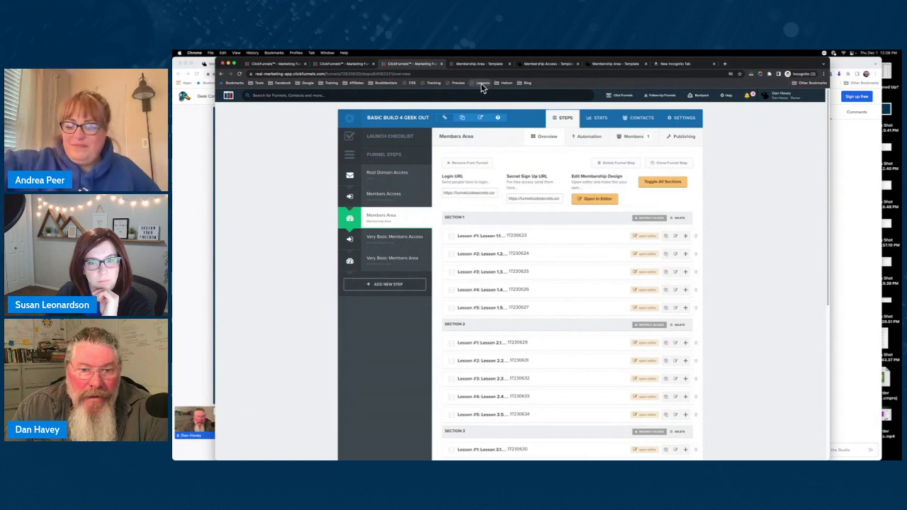
scroll(520, 308, down, 3)
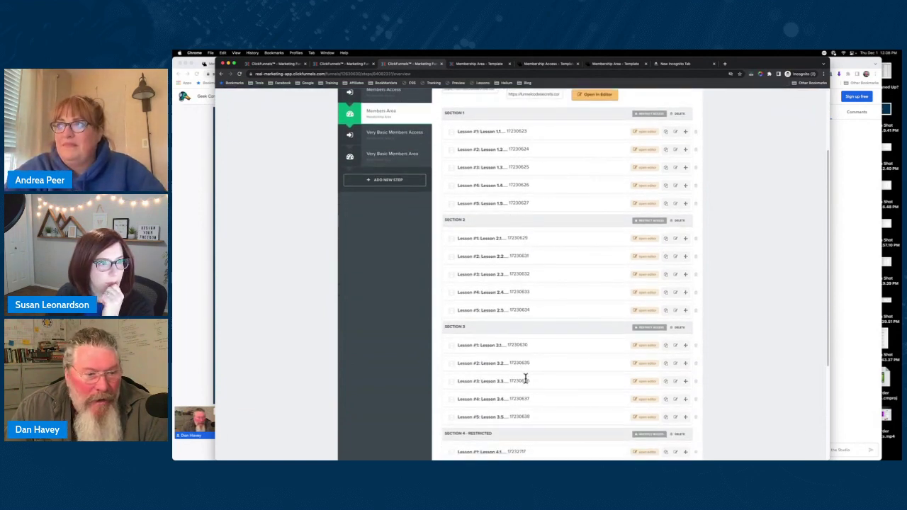
scroll(524, 379, down, 5)
scroll(536, 329, up, 2)
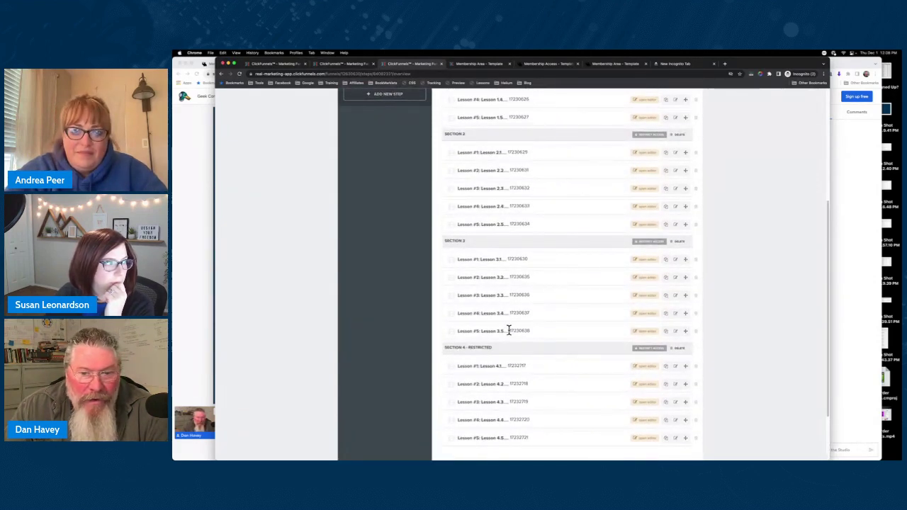
drag(508, 331, 533, 333)
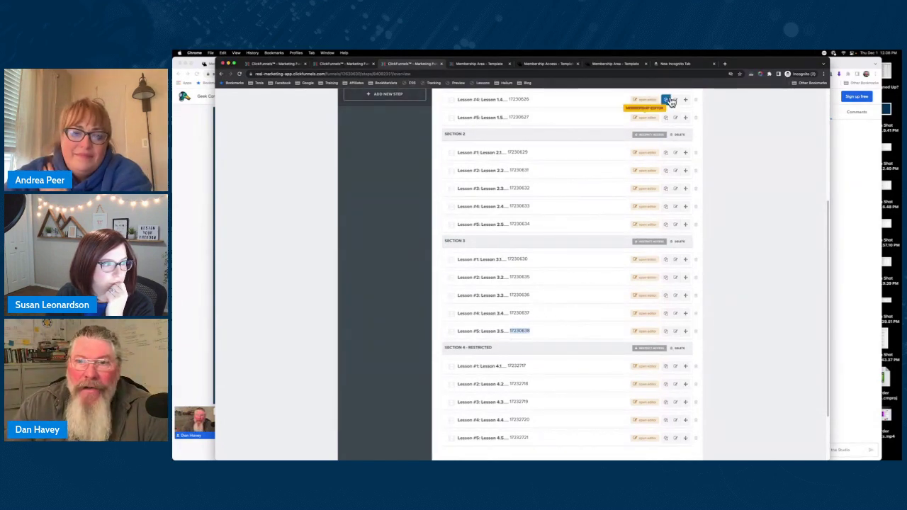
click(678, 66)
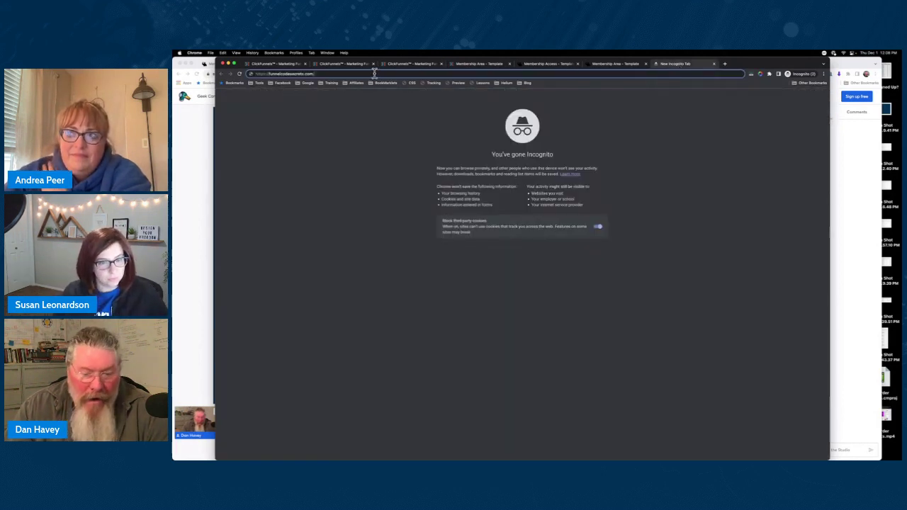
Load funnelcodesecrets.com/# plus the lesson ID, then reload it in DevTools' responsive mobile preview
text(#)
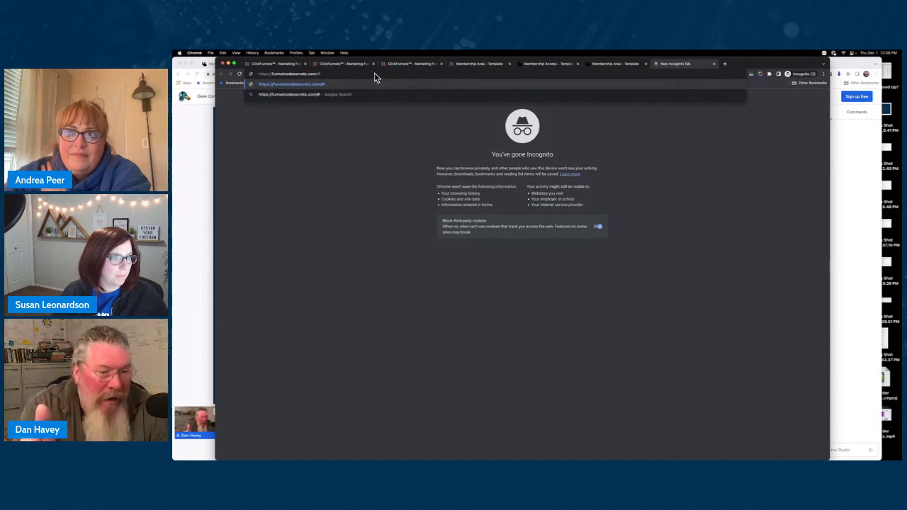
text(17230628)
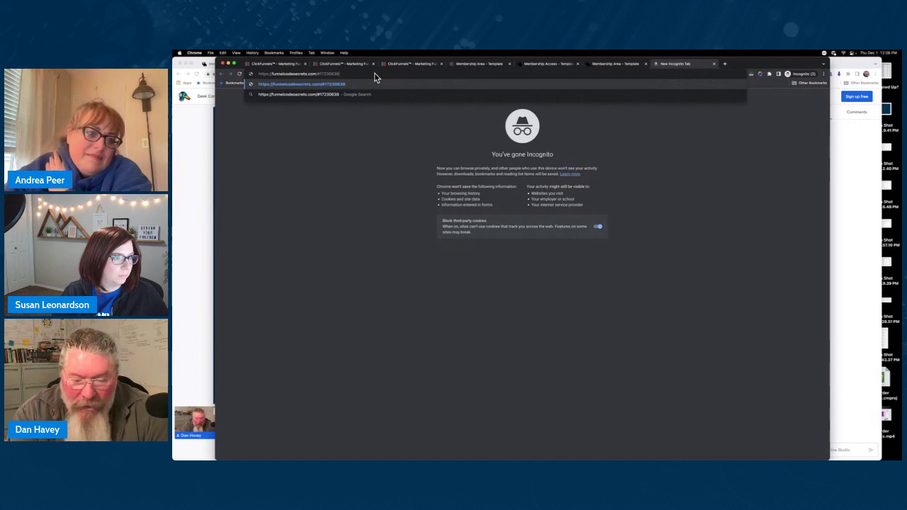
key(Return)
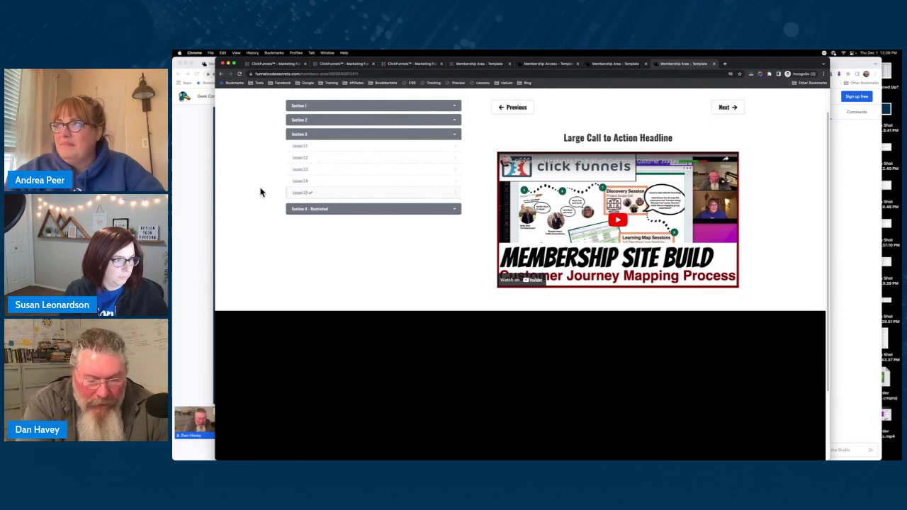
key(super+alt+i)
click(241, 75)
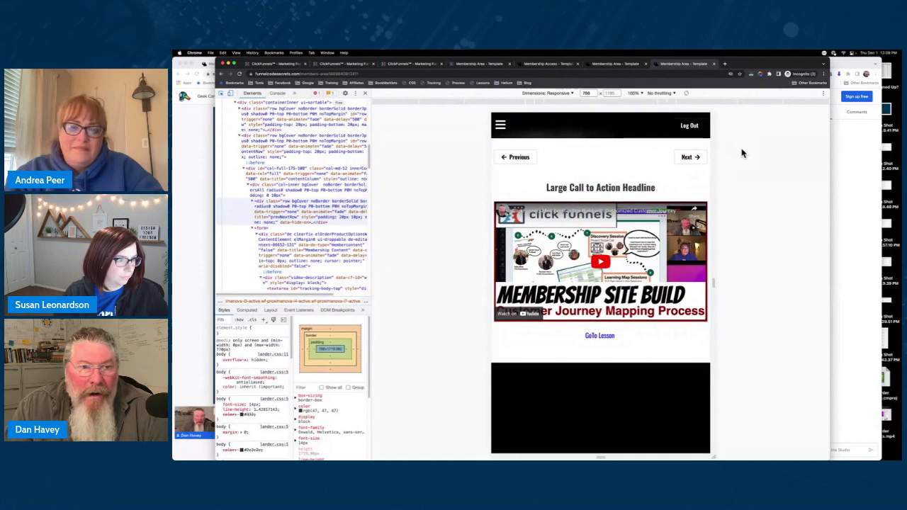
click(625, 130)
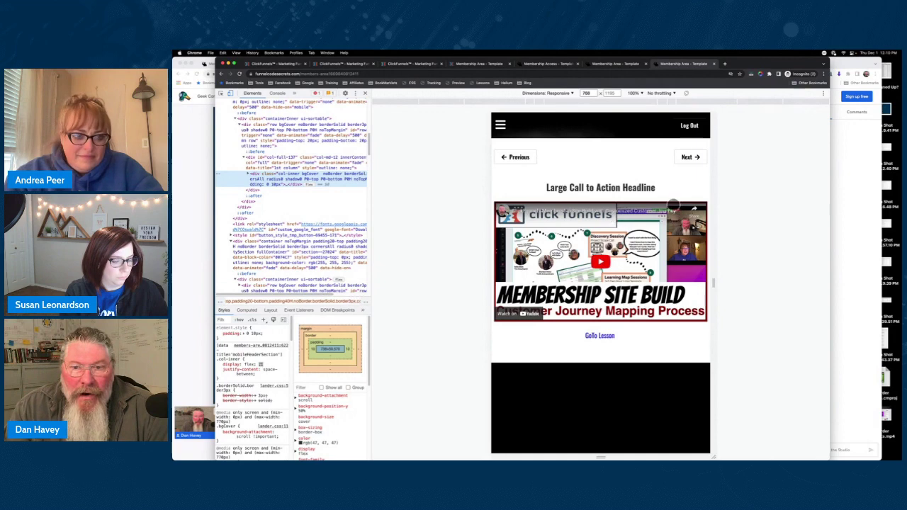
click(688, 157)
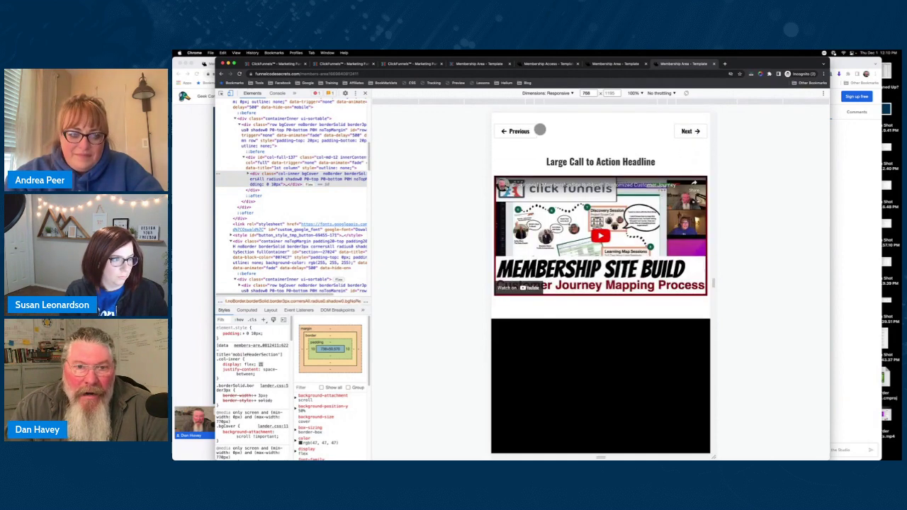
click(524, 131)
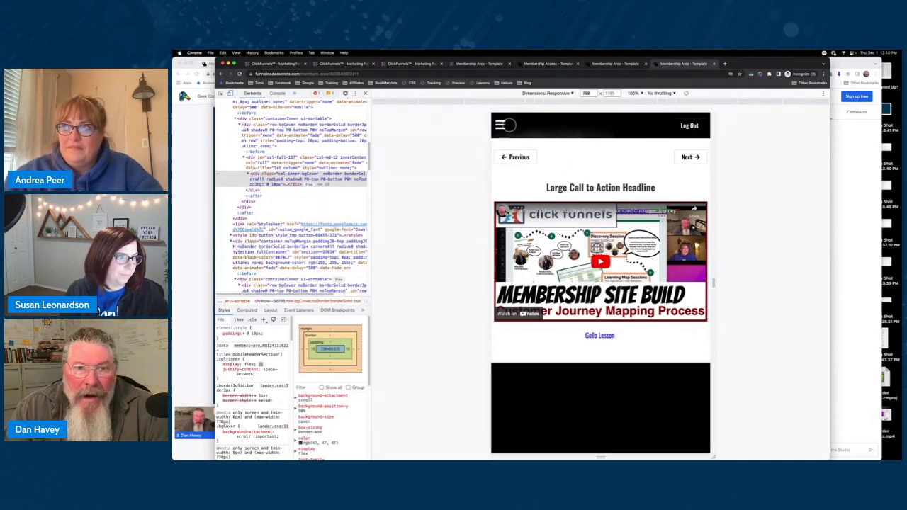
click(501, 125)
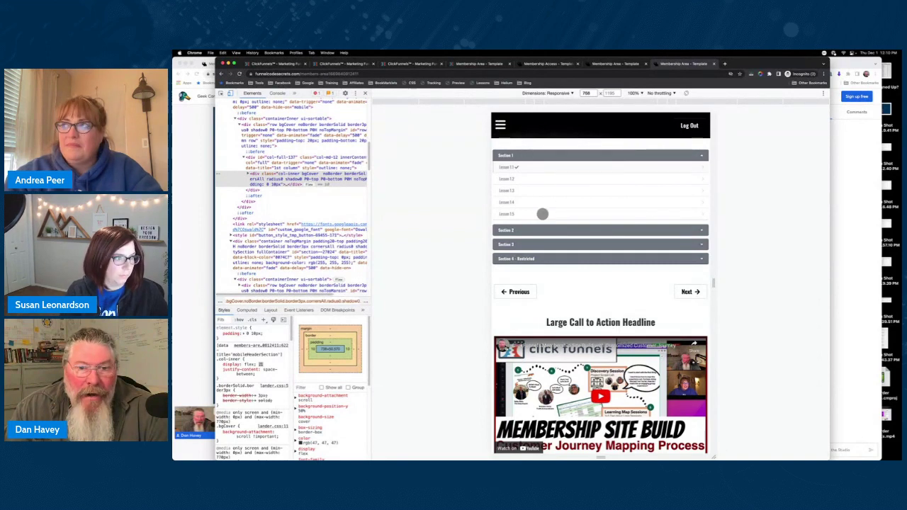
scroll(542, 214, down, 3)
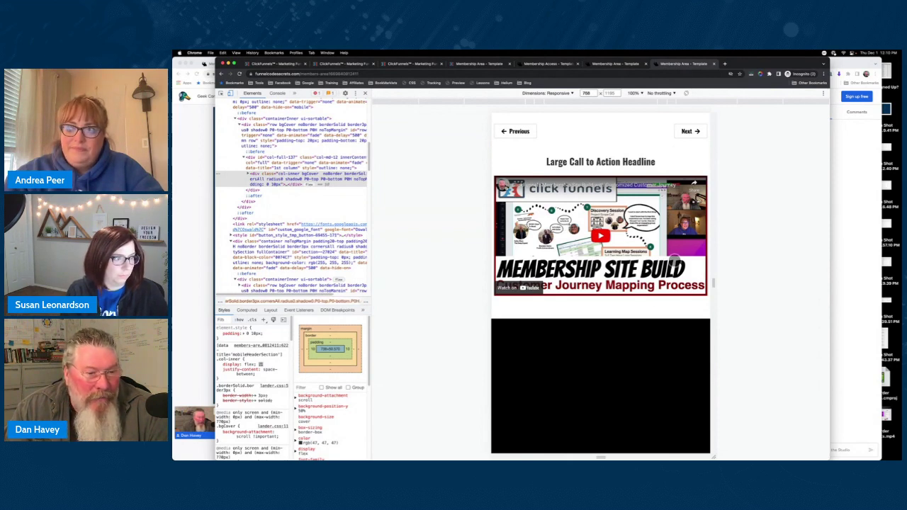
scroll(675, 259, up, 1)
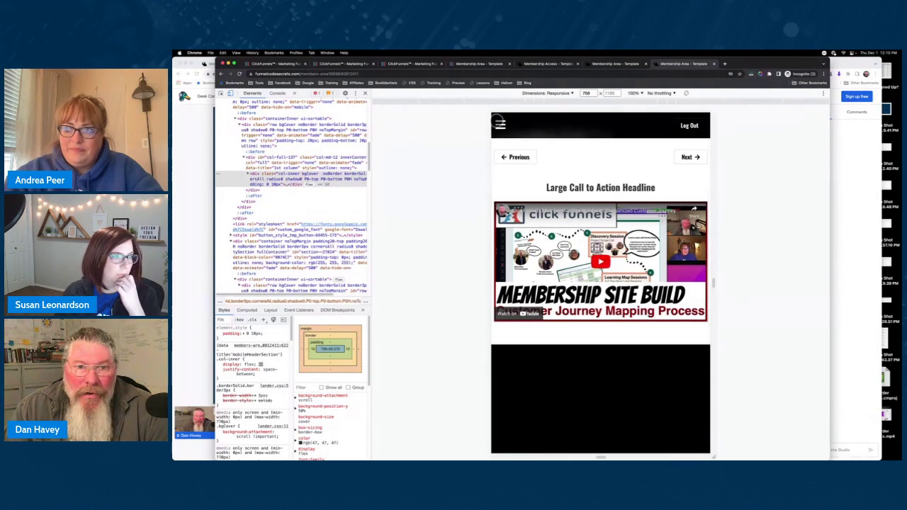
Open the hamburger menu, expand Section 2 to list Lessons 2.1–2.5, and scroll the preview
click(500, 124)
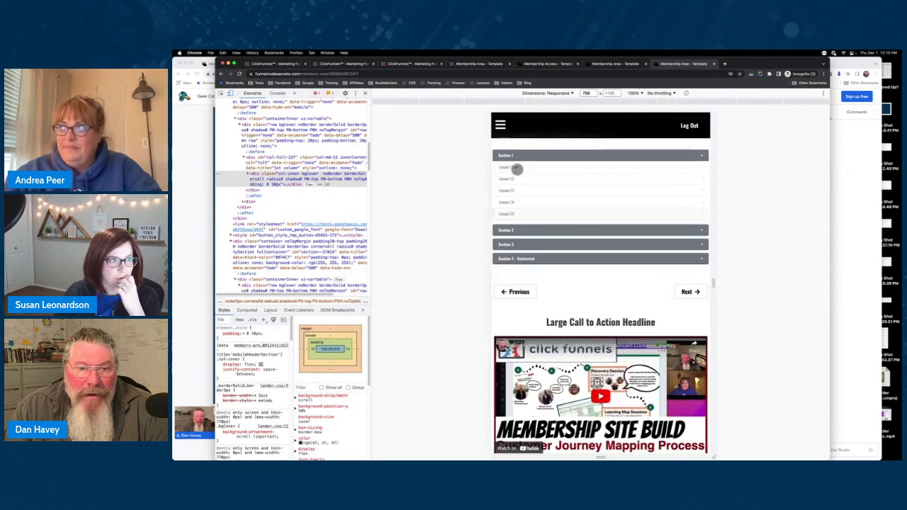
click(528, 229)
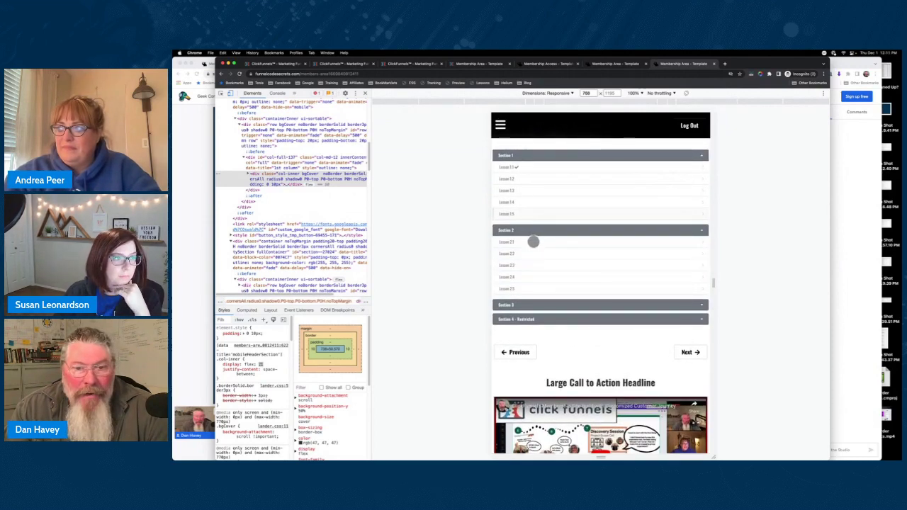
scroll(533, 241, down, 5)
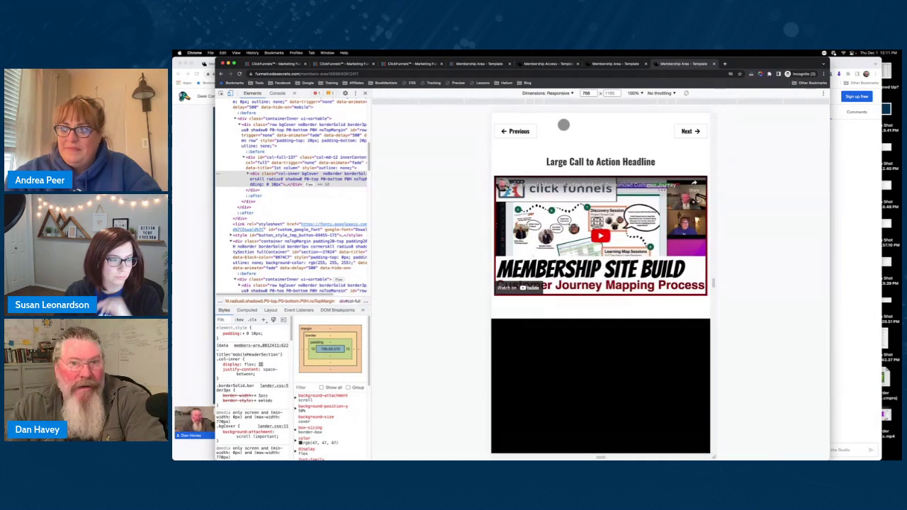
scroll(565, 126, up, 1)
scroll(565, 134, up, 3)
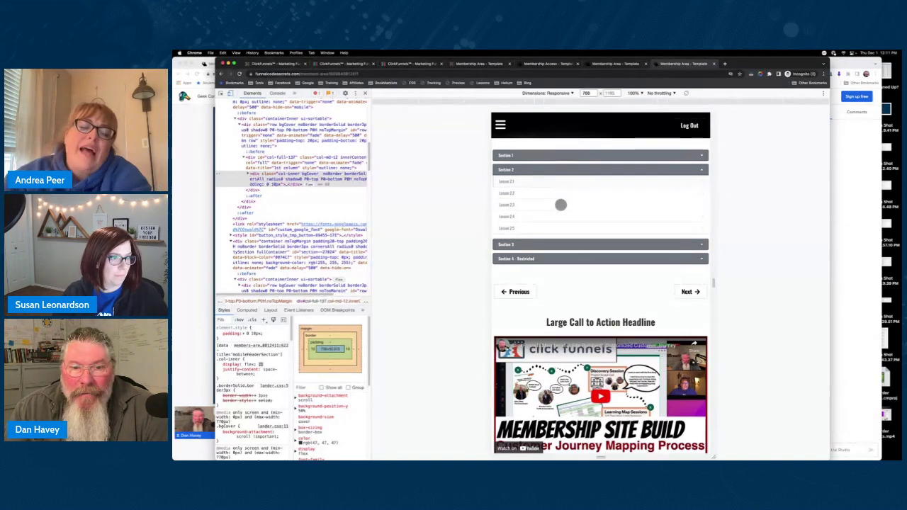
scroll(558, 228, down, 3)
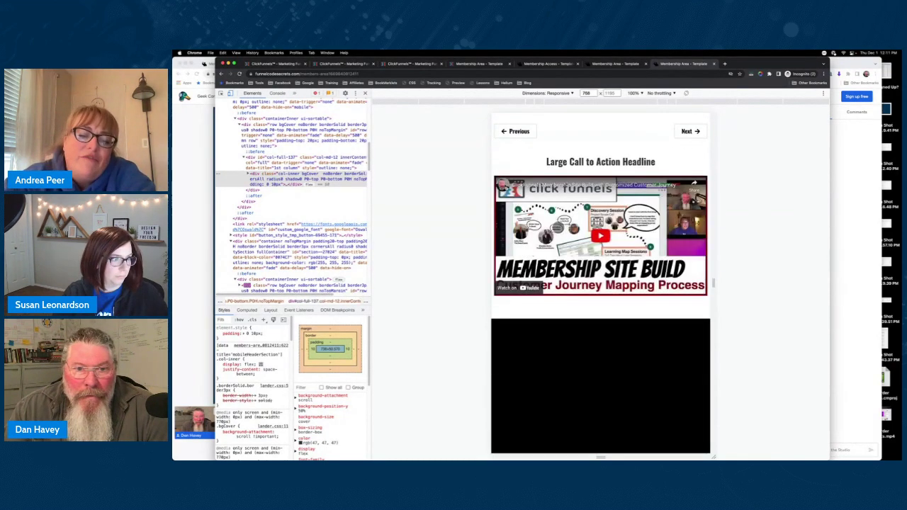
scroll(590, 183, up, 1)
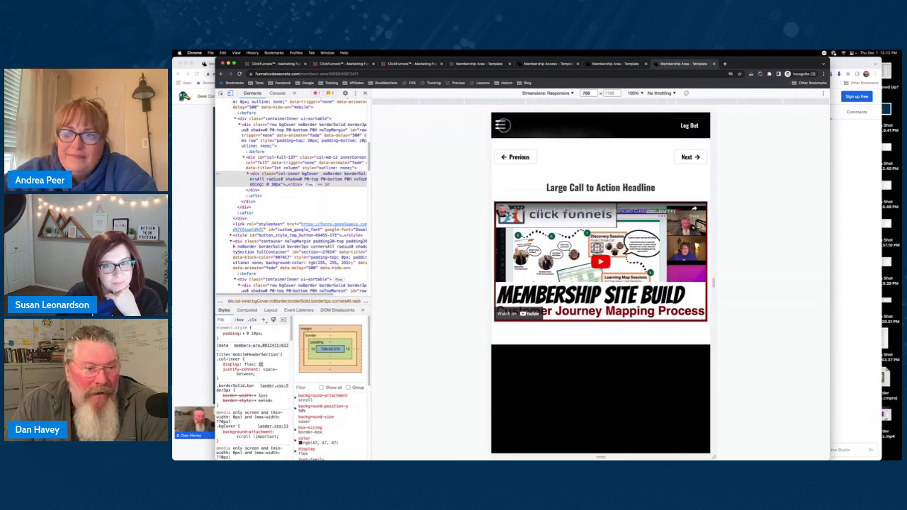
Open the mobile lesson menu, then return to the Membership Area - Template editor tab
click(501, 125)
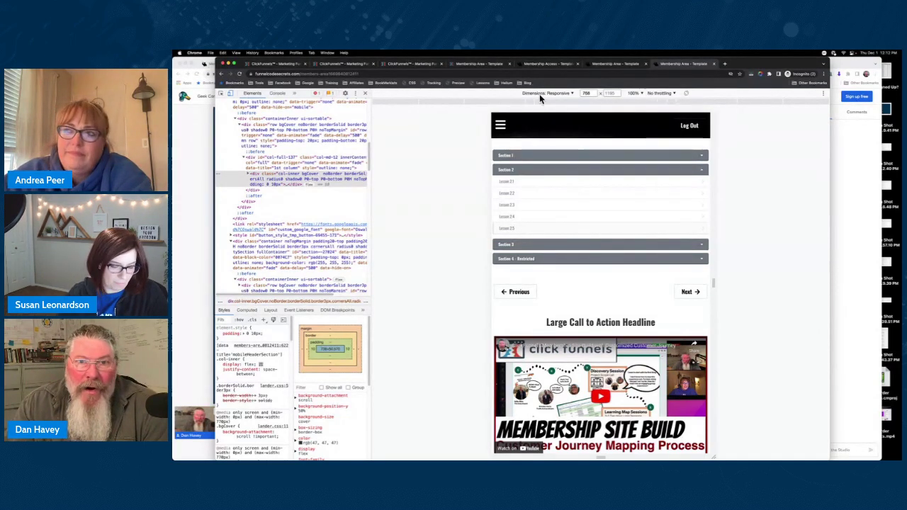
click(559, 68)
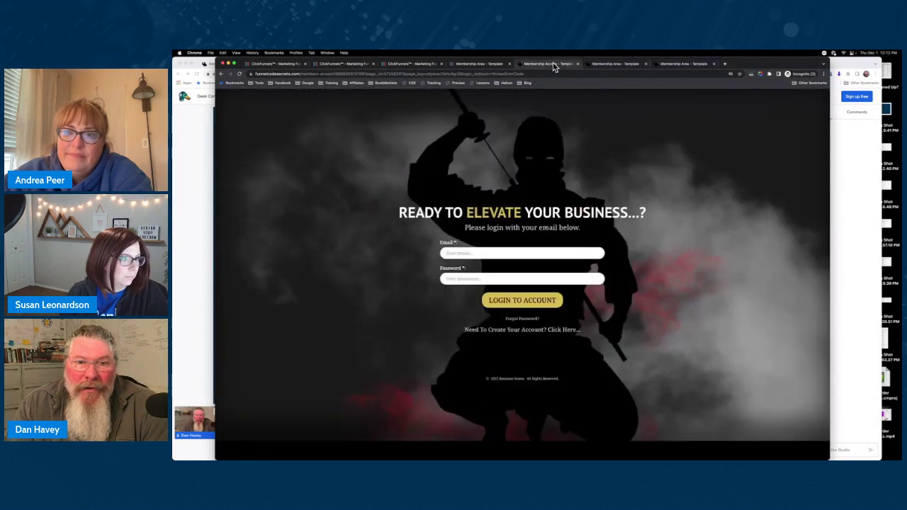
click(484, 65)
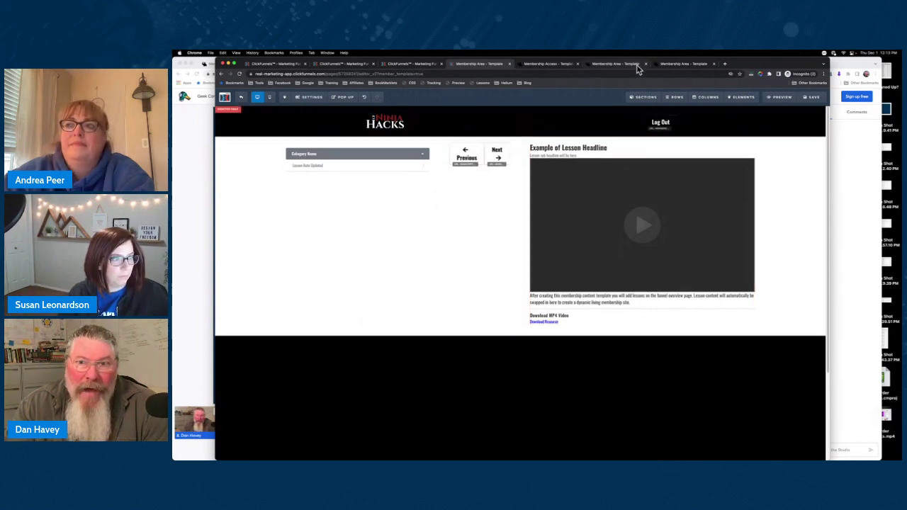
Turn off mobile emulation, reload the lesson at desktop width, then go back to the template editor
click(671, 64)
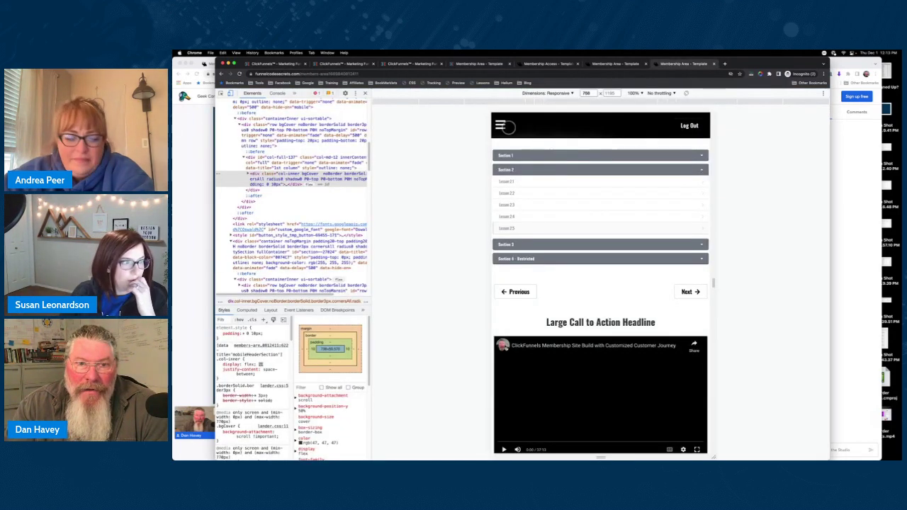
click(501, 125)
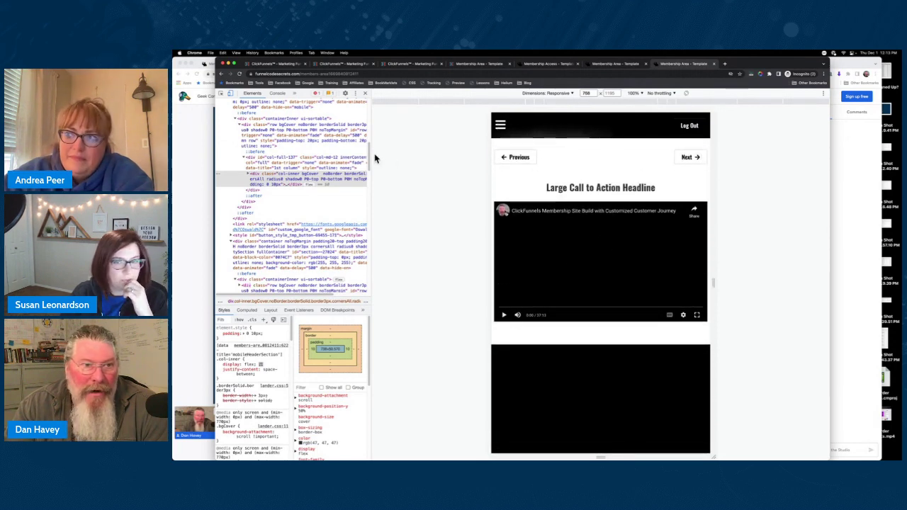
click(229, 94)
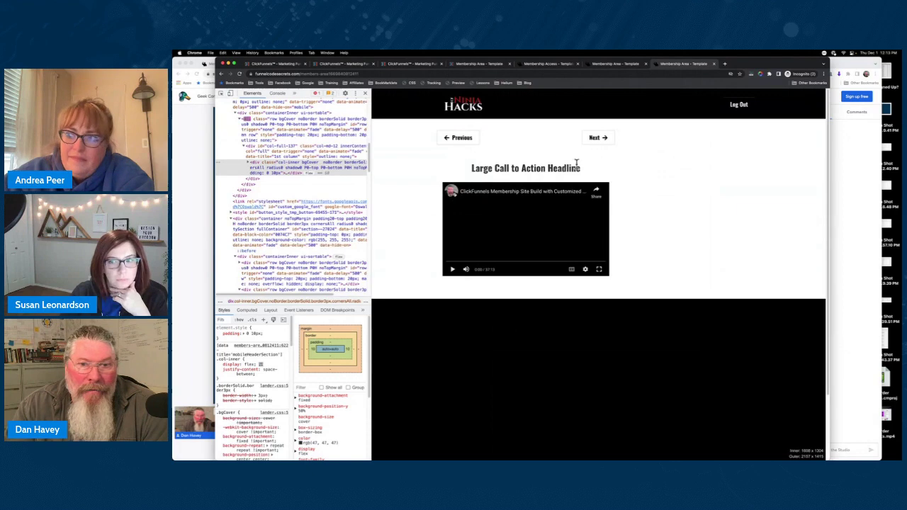
click(239, 74)
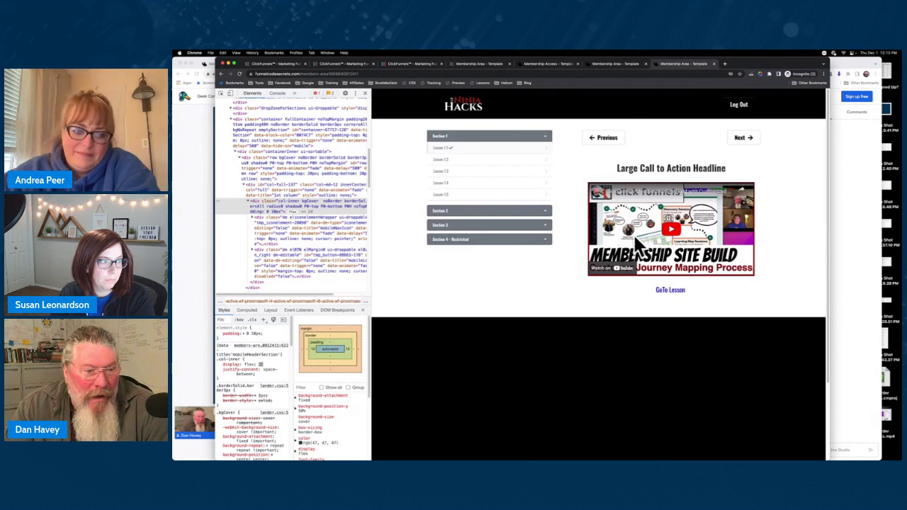
click(482, 64)
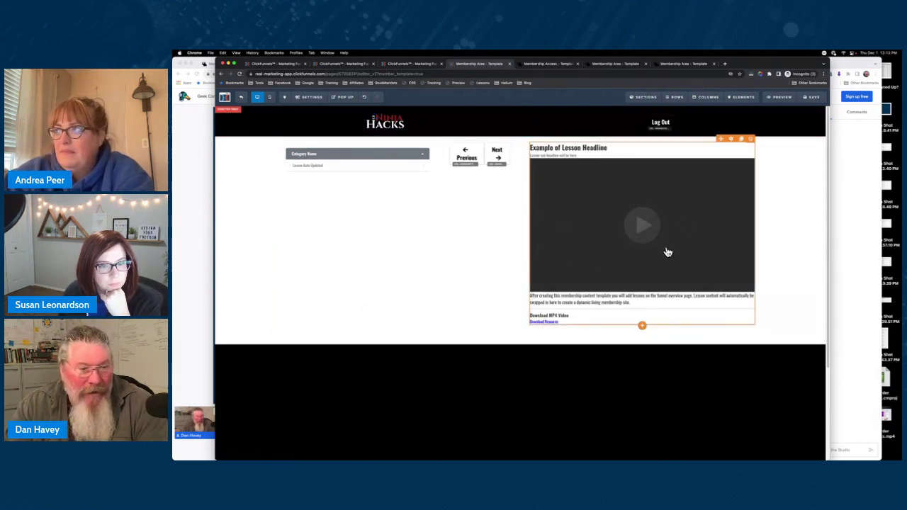
Glance over the page's custom CSS, then return to the Ninja Hacks lesson page with the inspector open
click(412, 84)
scroll(501, 233, down, 8)
scroll(500, 234, down, 1)
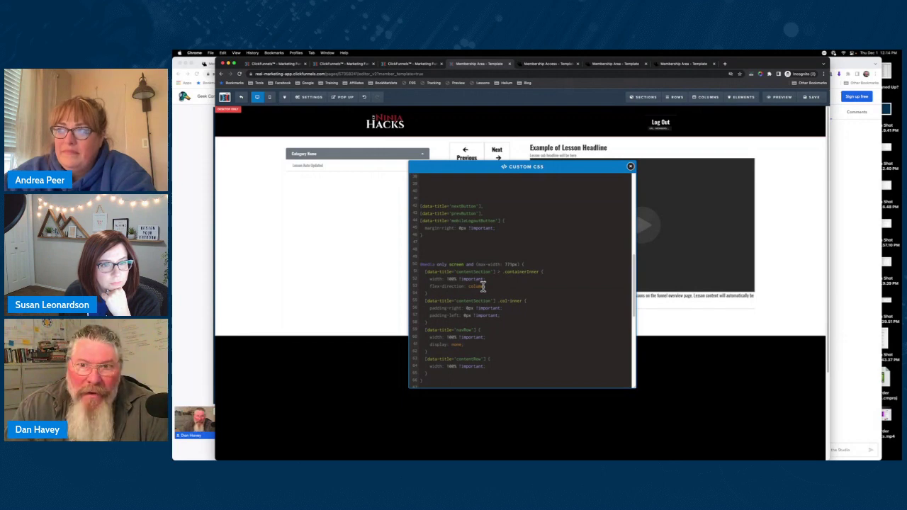
click(671, 65)
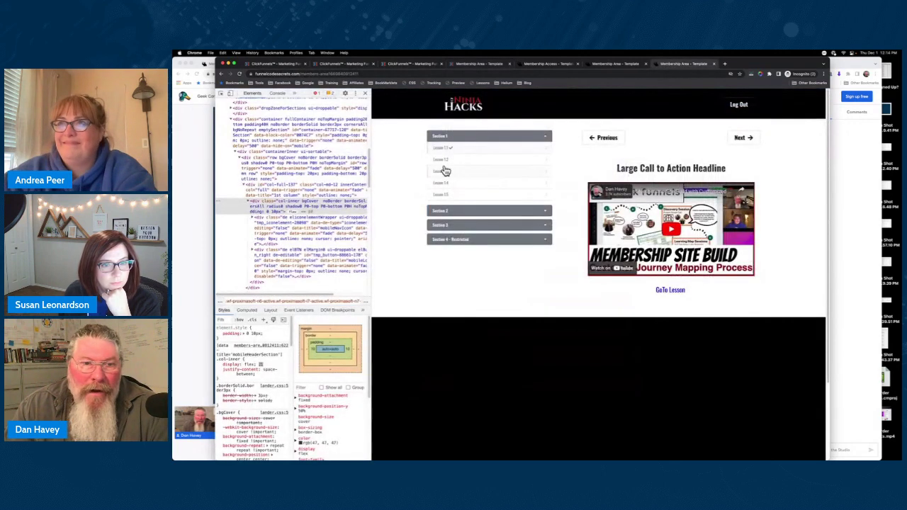
At mobile width, set div.containerInner's flex-direction to column-reverse in Styles
click(229, 93)
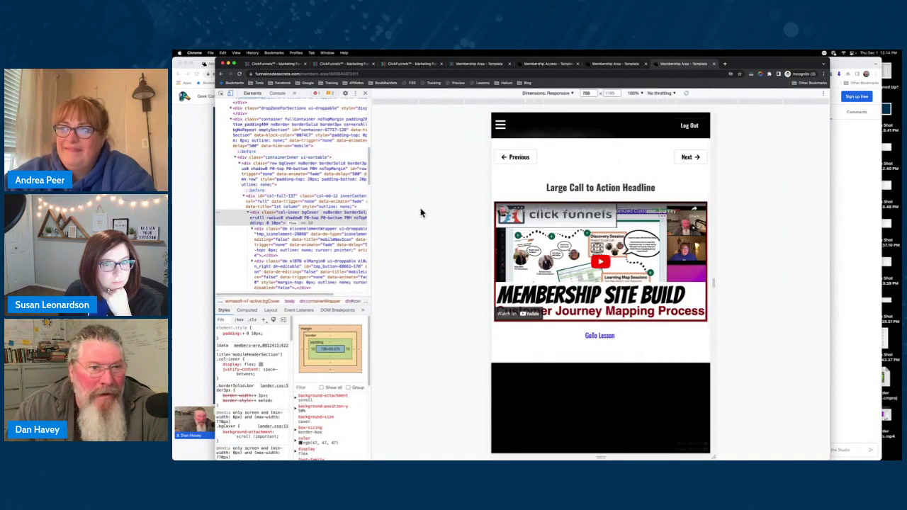
click(249, 213)
scroll(255, 221, down, 5)
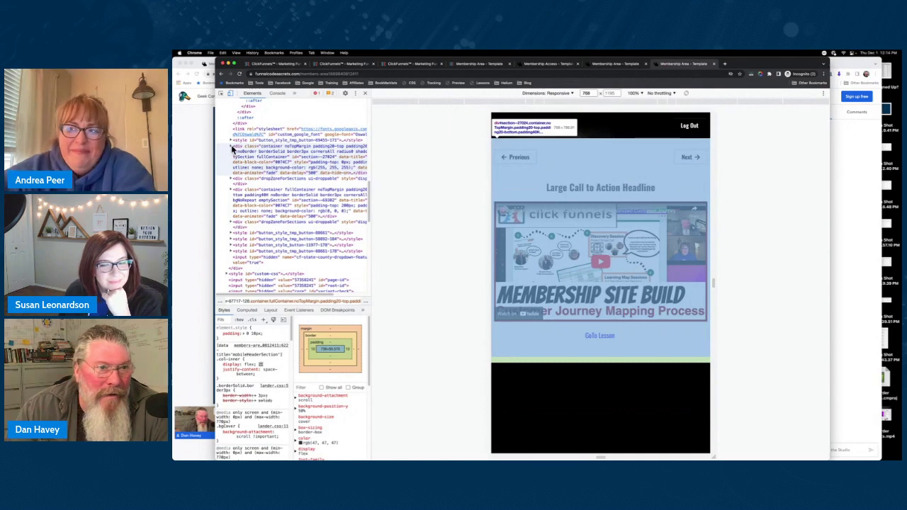
click(231, 146)
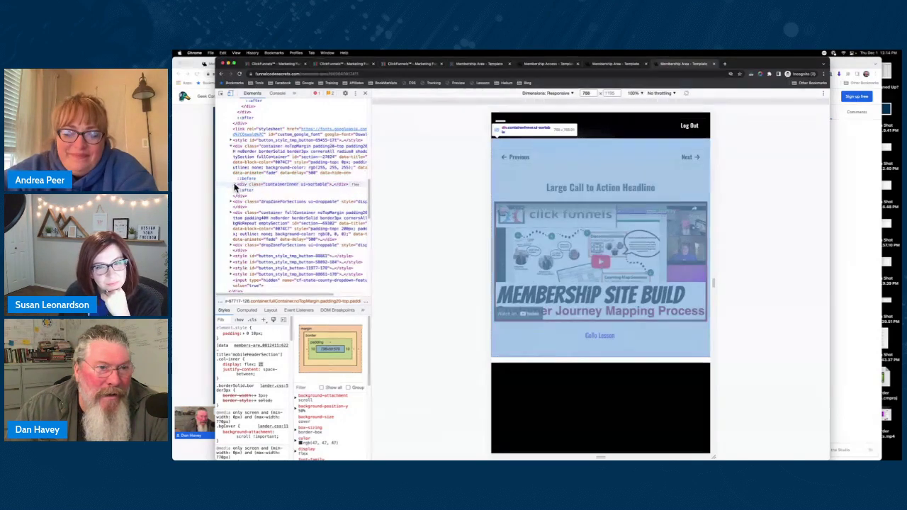
click(236, 185)
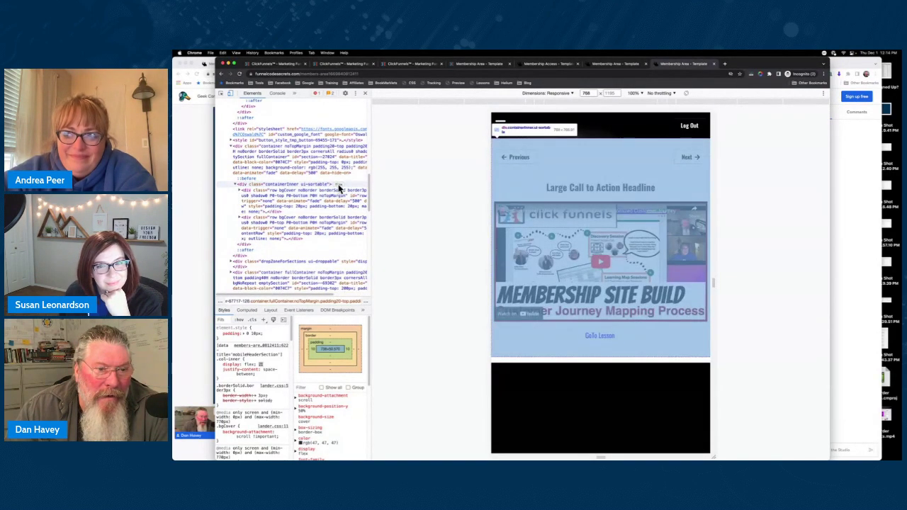
click(339, 186)
click(267, 373)
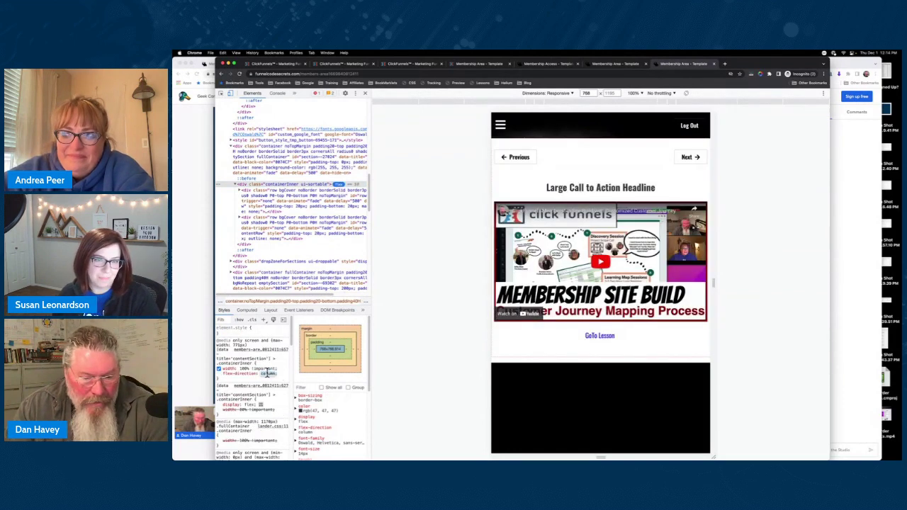
text(c)
click(278, 386)
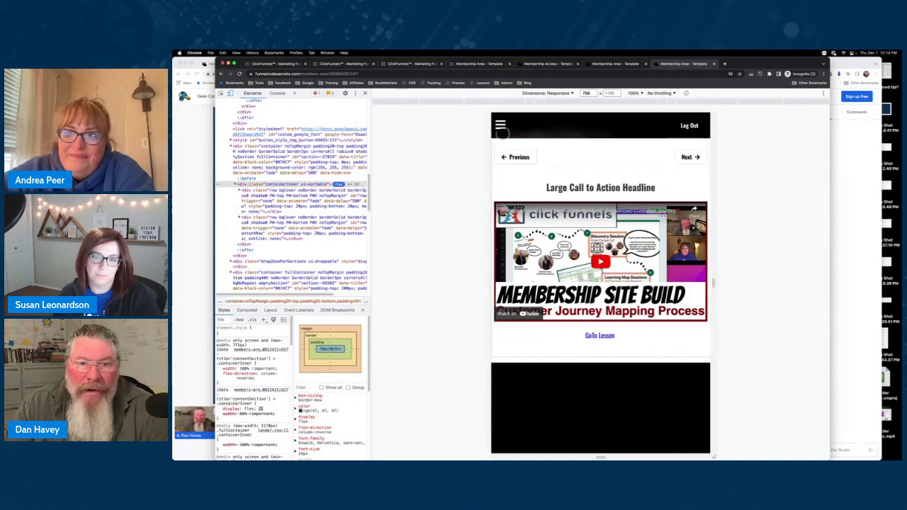
Test the mobile lesson menu with the reordered layout, then return the page to desktop width
click(500, 124)
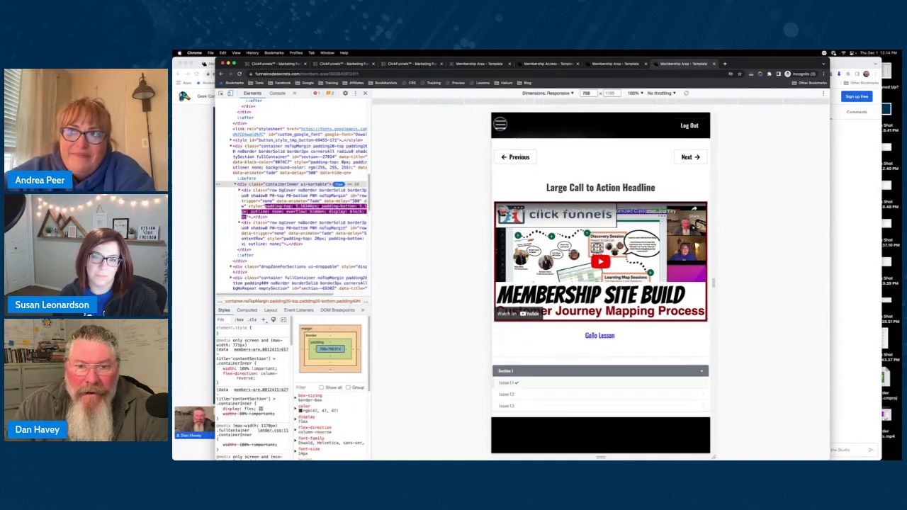
scroll(500, 124, down, 1)
scroll(595, 171, down, 1)
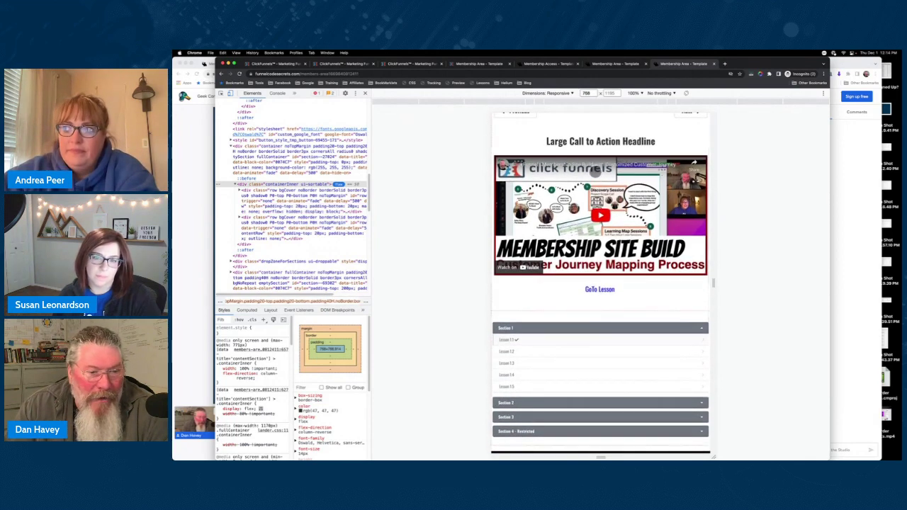
scroll(595, 171, up, 2)
scroll(595, 171, up, 1)
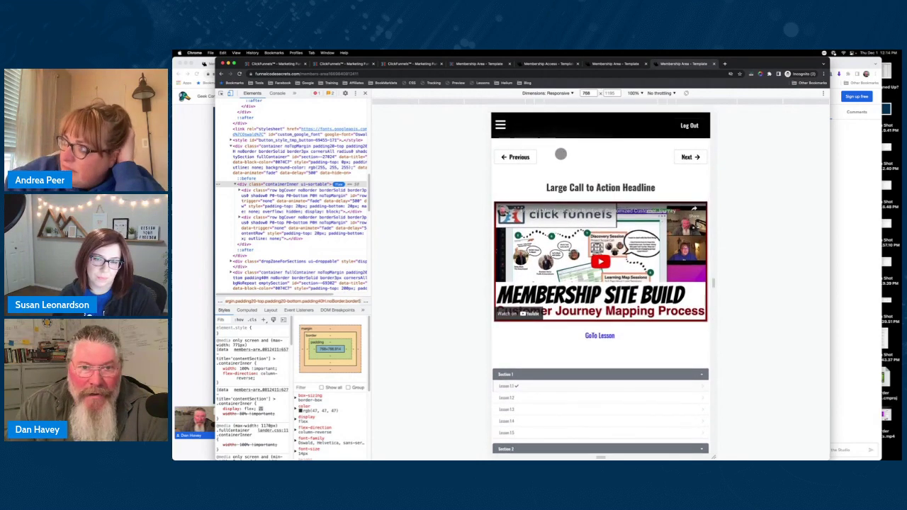
click(501, 125)
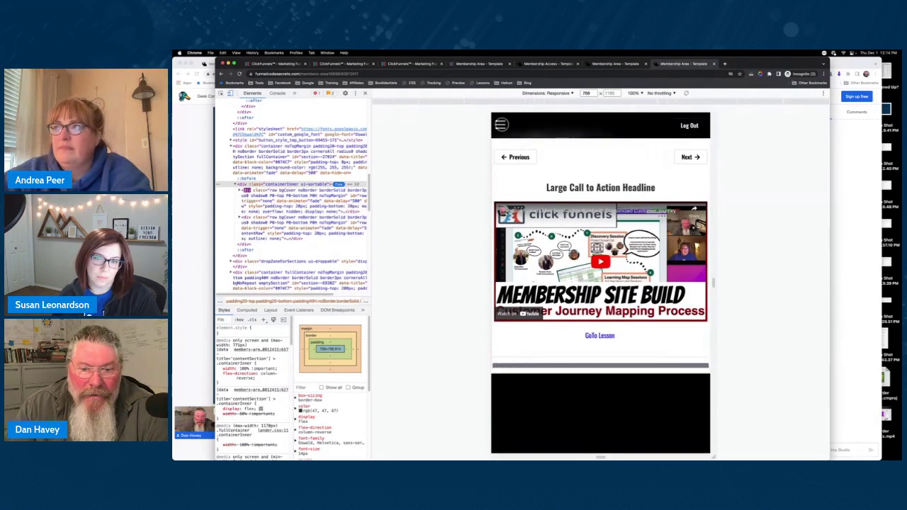
click(501, 125)
scroll(593, 190, down, 5)
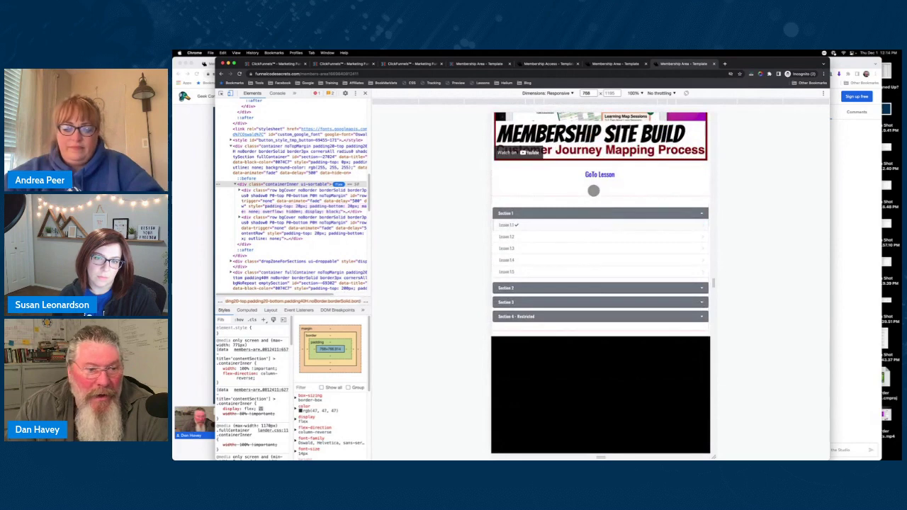
scroll(593, 190, up, 5)
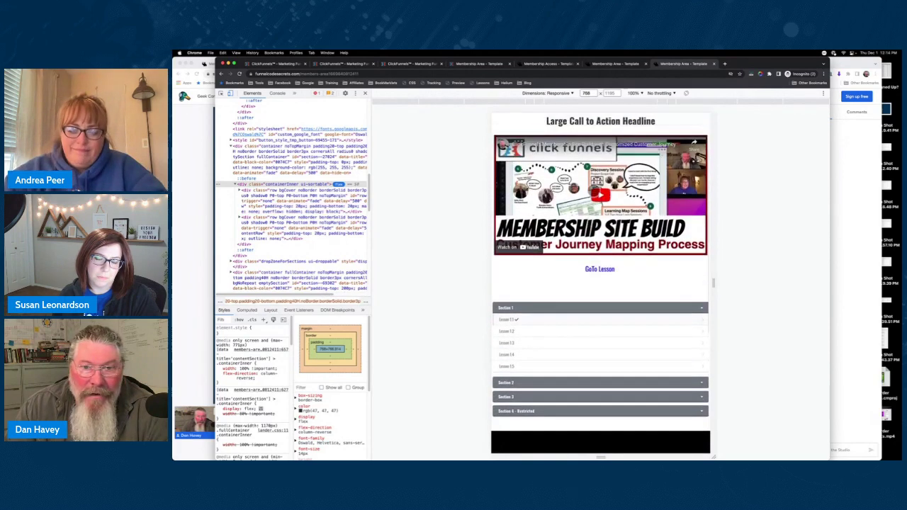
click(500, 125)
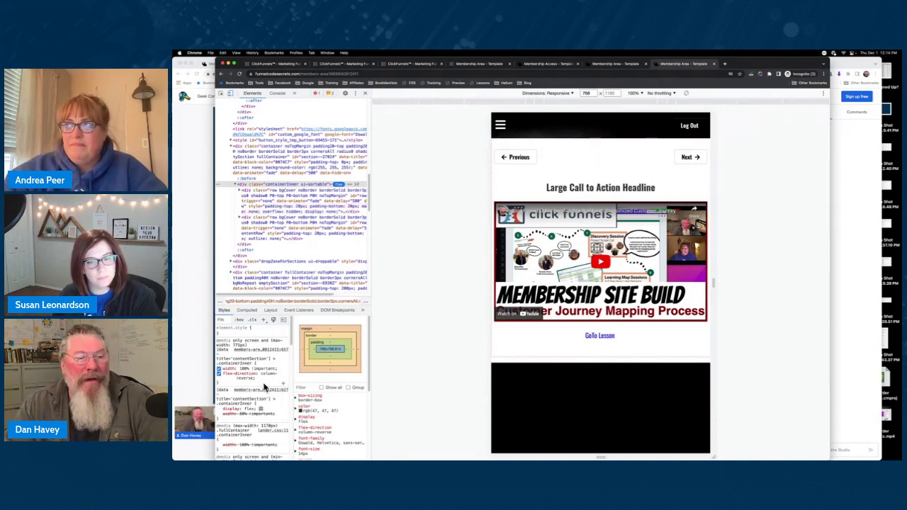
mouse_move(772, 62)
mouse_down()
mouse_move(783, 60)
mouse_move(769, 61)
mouse_up()
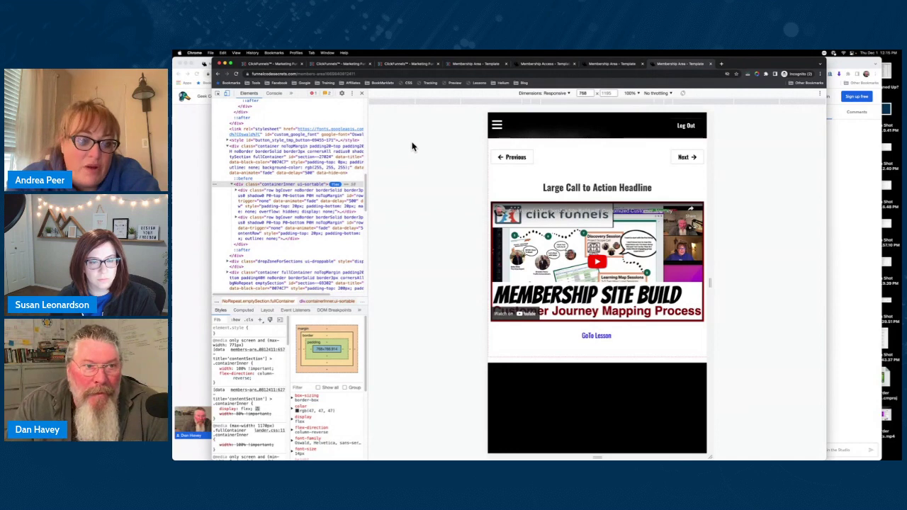
click(227, 92)
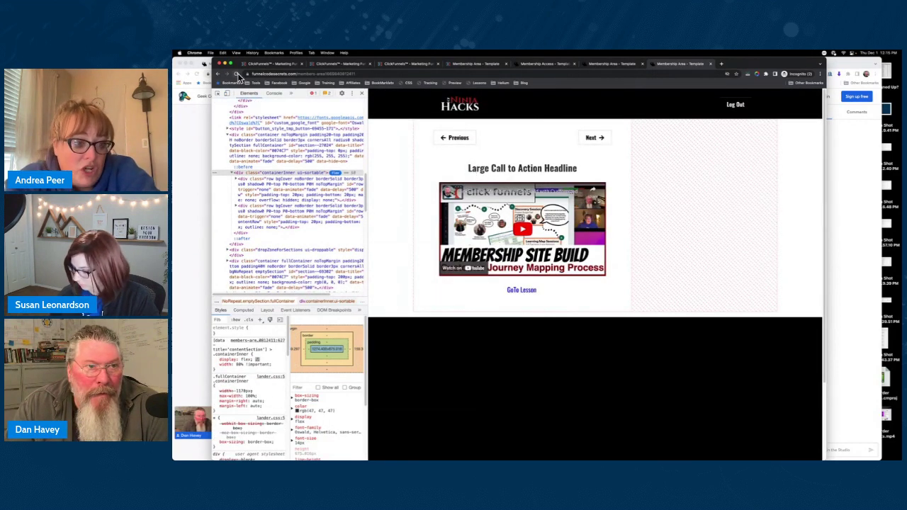
Reload the lesson page and edit the .containerInner 80% width value in the Styles pane
click(237, 73)
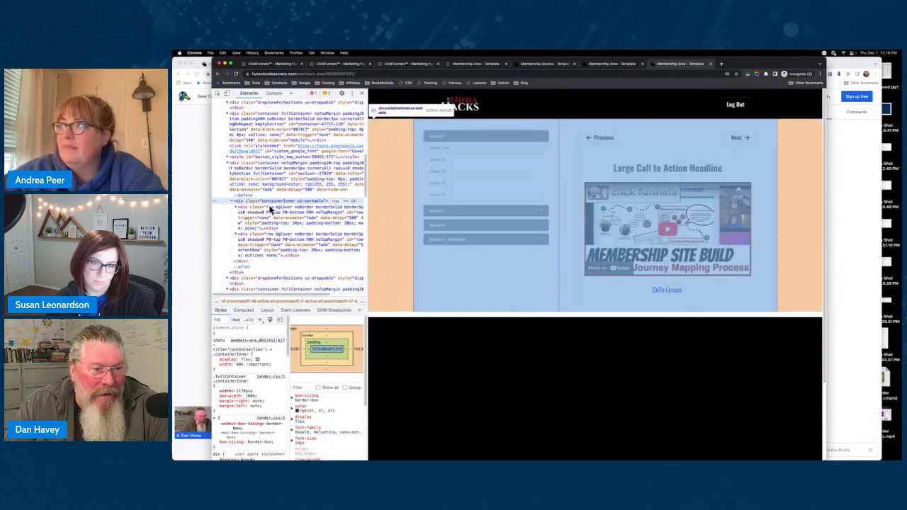
click(236, 370)
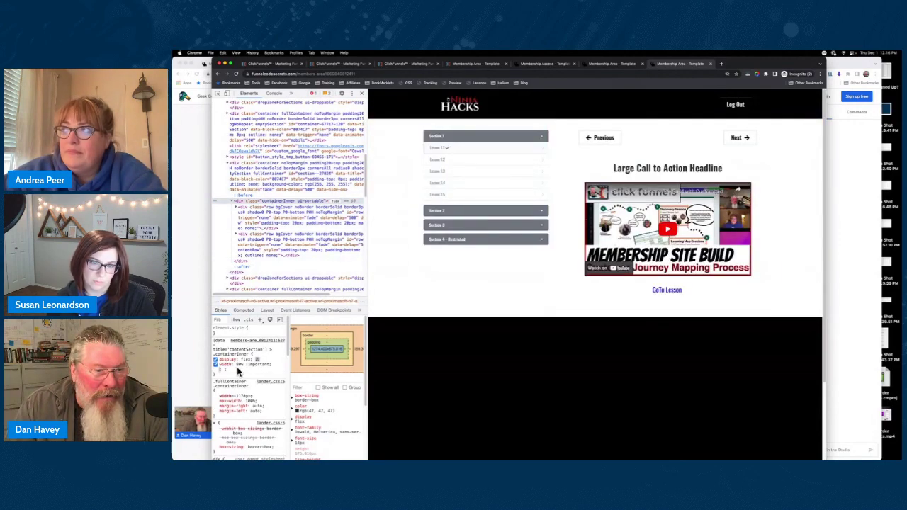
click(239, 365)
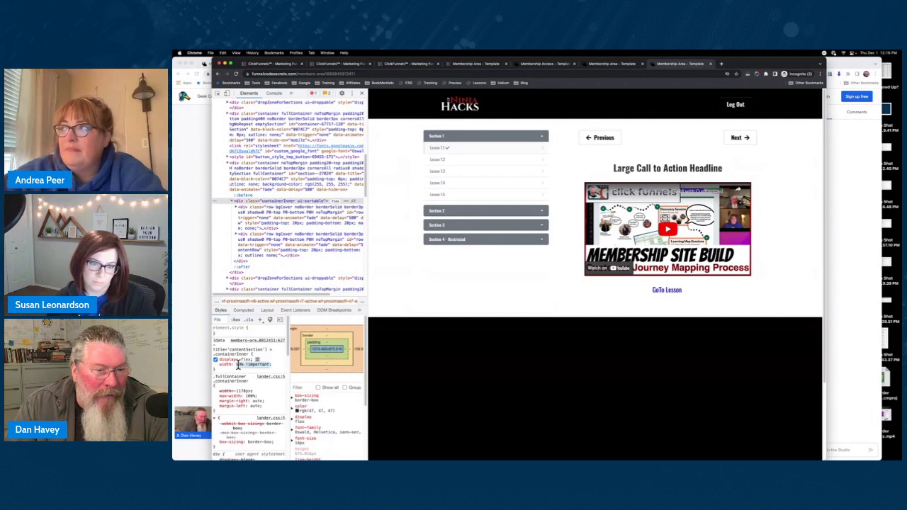
text(5)
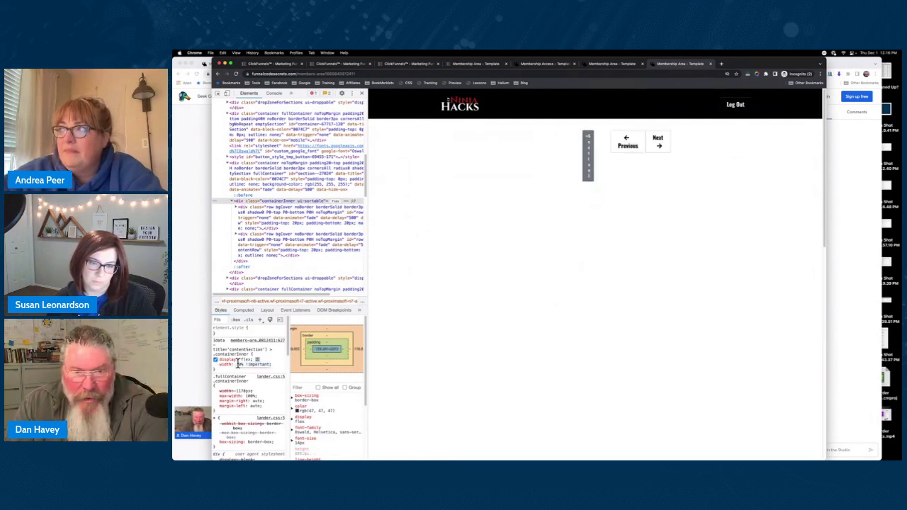
text(00)
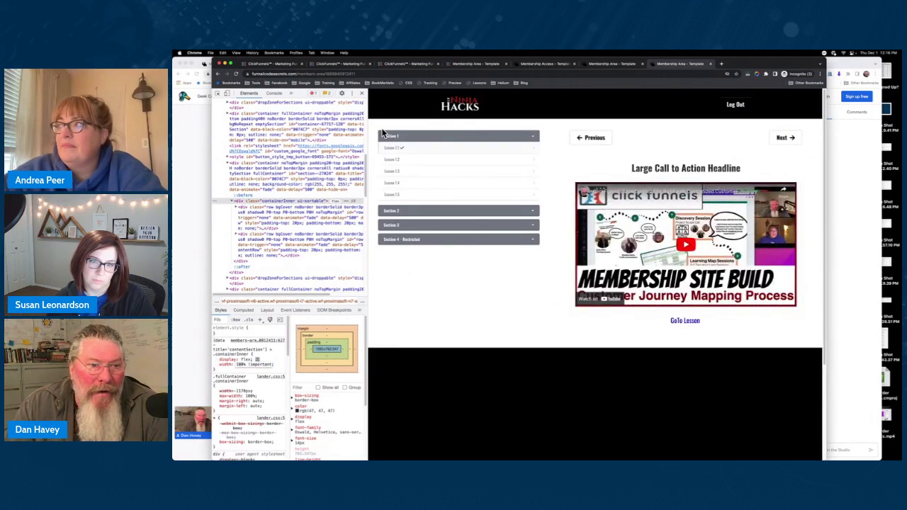
click(275, 215)
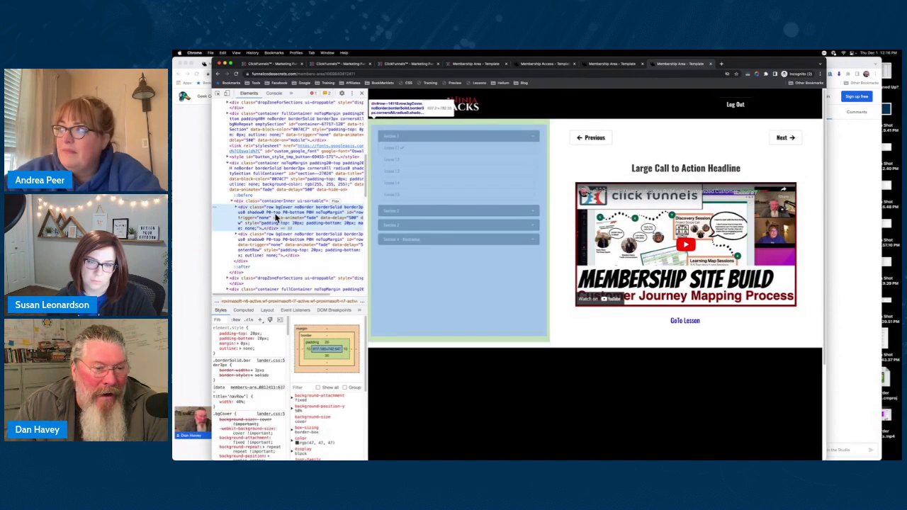
scroll(261, 345, down, 2)
scroll(261, 346, down, 3)
scroll(262, 348, down, 4)
click(215, 367)
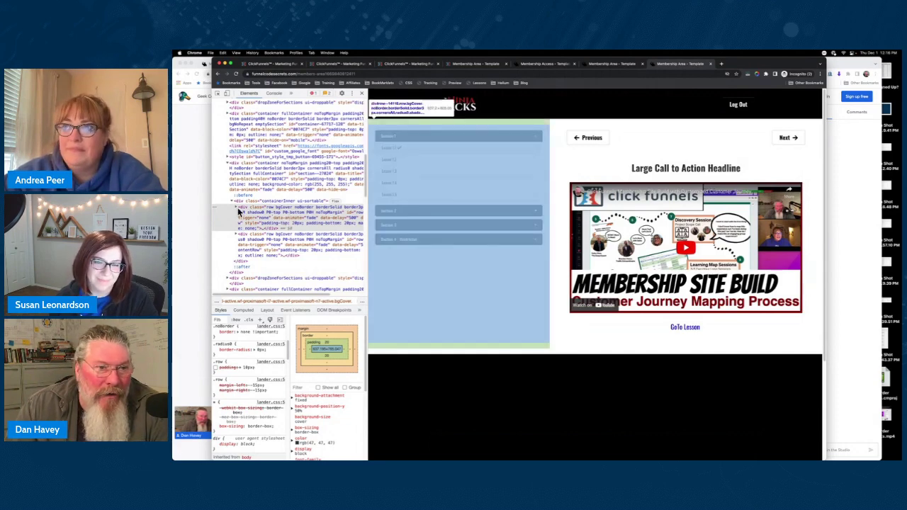
click(237, 209)
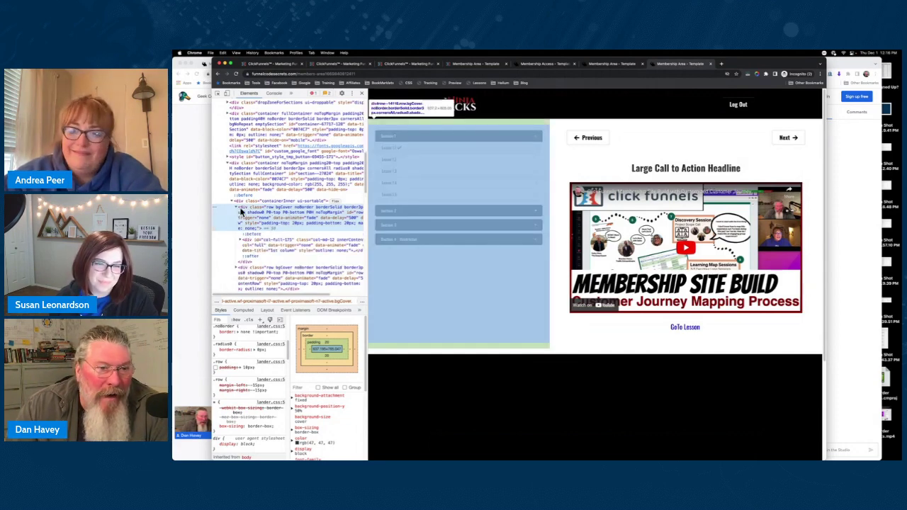
click(248, 243)
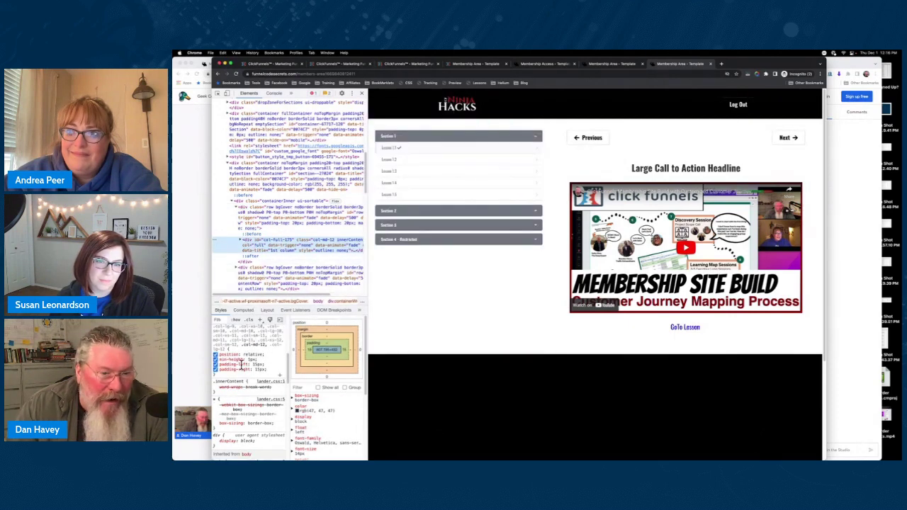
click(216, 364)
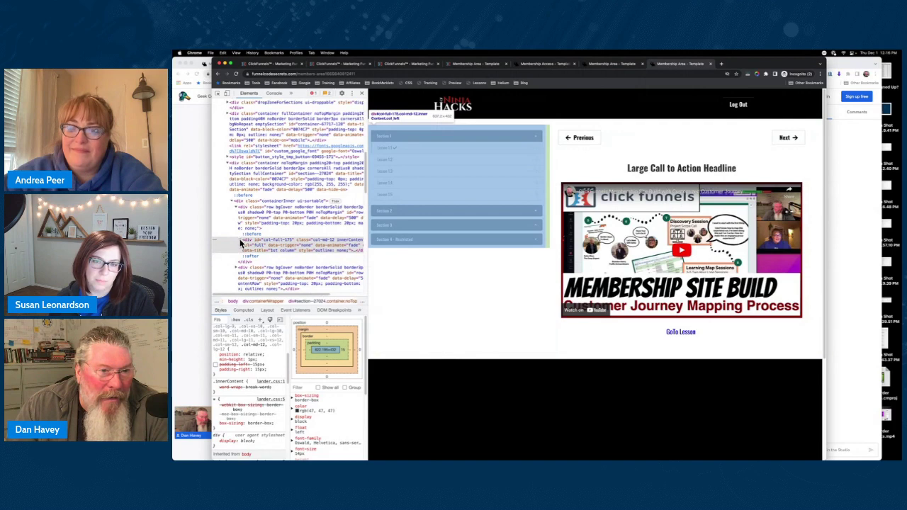
click(239, 239)
click(249, 257)
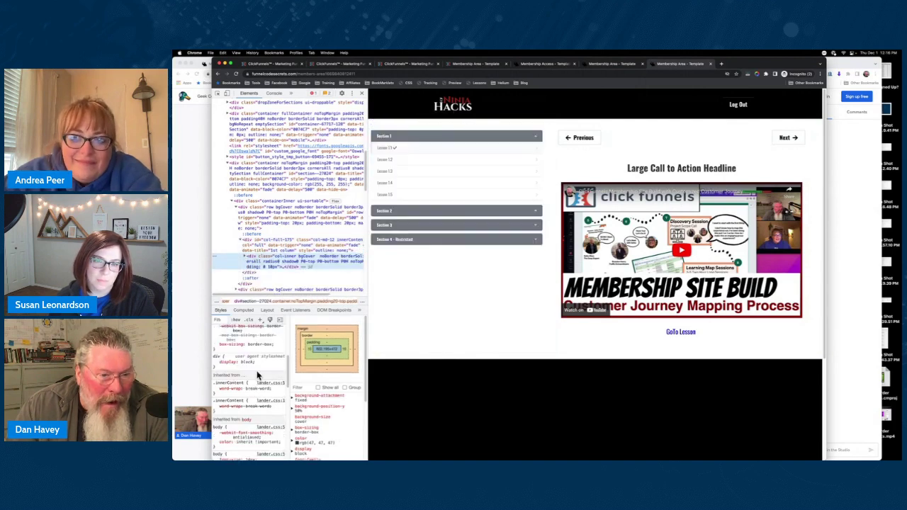
scroll(259, 378, up, 5)
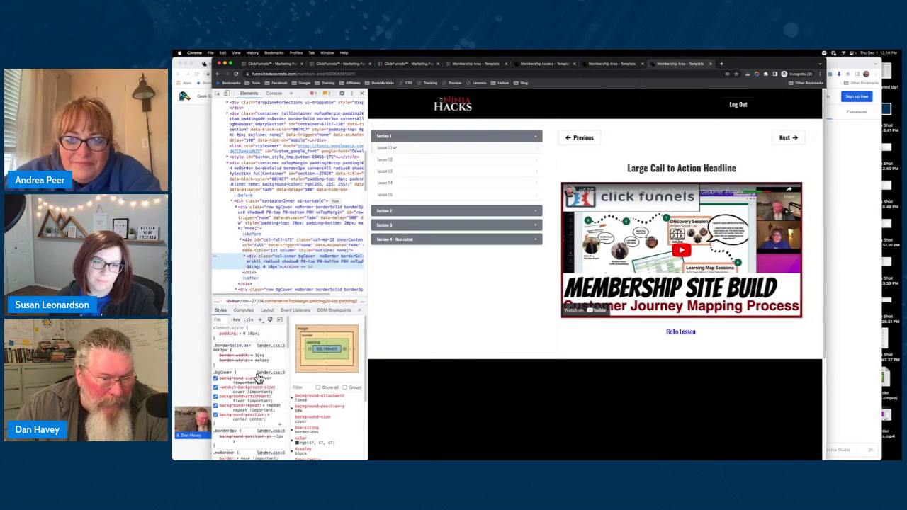
scroll(259, 378, down, 3)
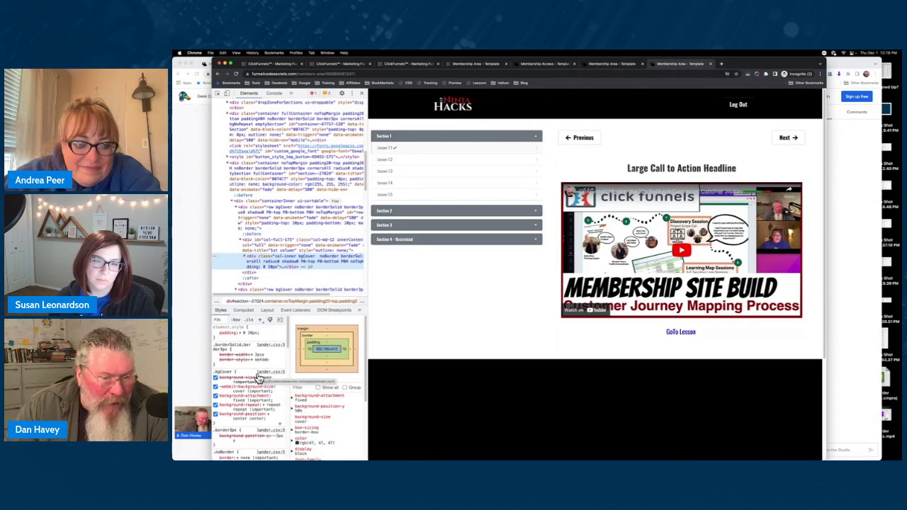
scroll(259, 378, down, 6)
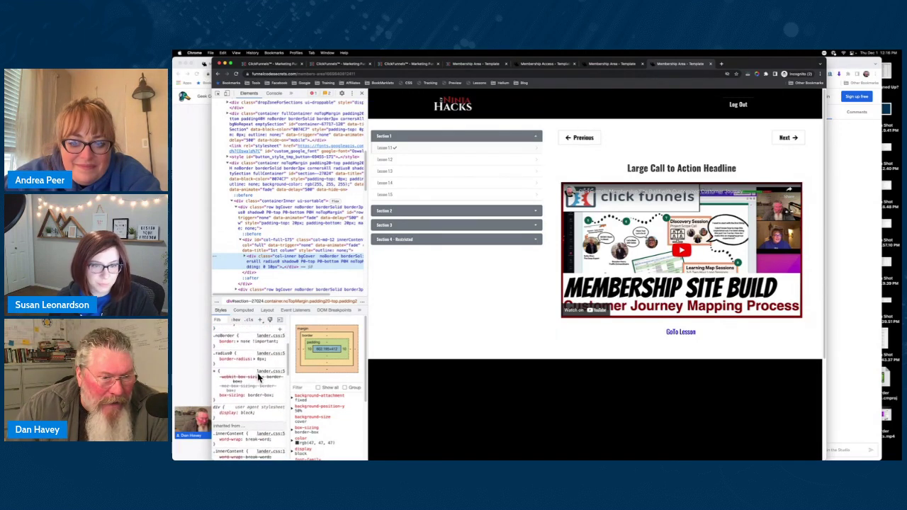
scroll(258, 378, down, 2)
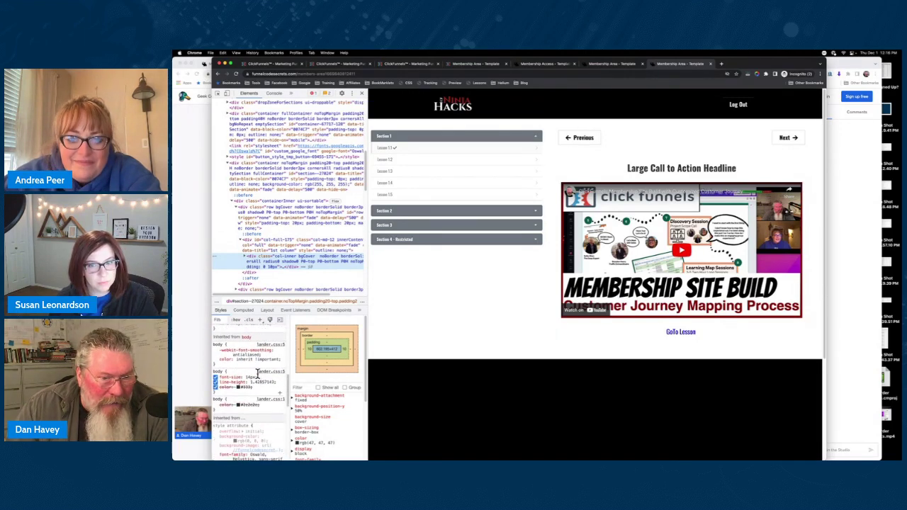
scroll(258, 377, up, 10)
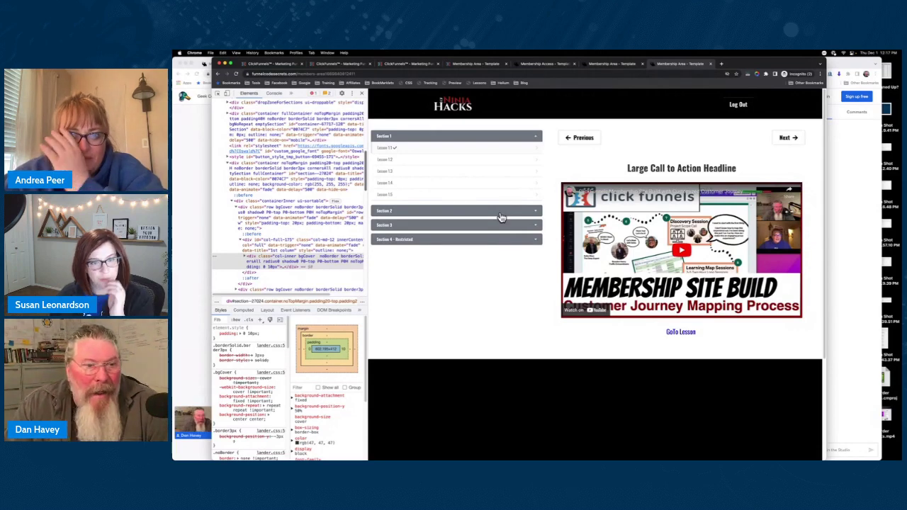
Change the sidebar row's width from 40% to 25% in Styles, then close the inspector
click(266, 214)
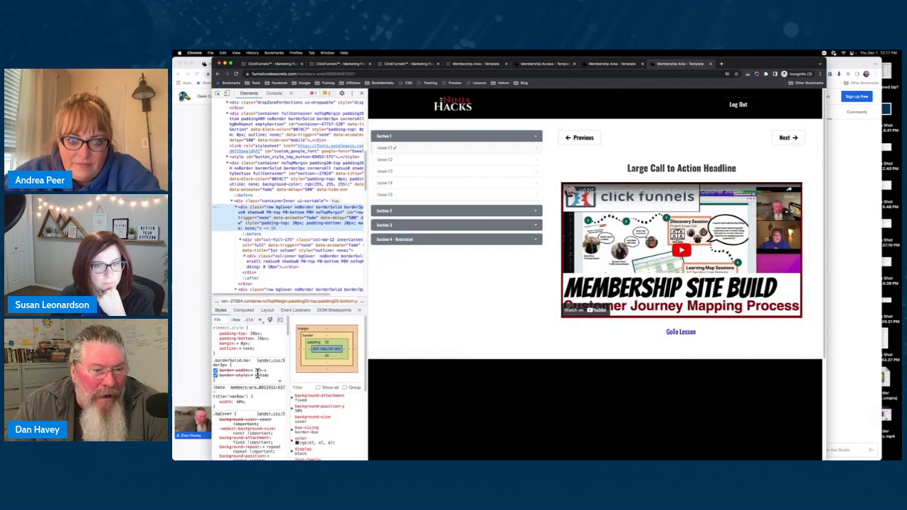
click(240, 401)
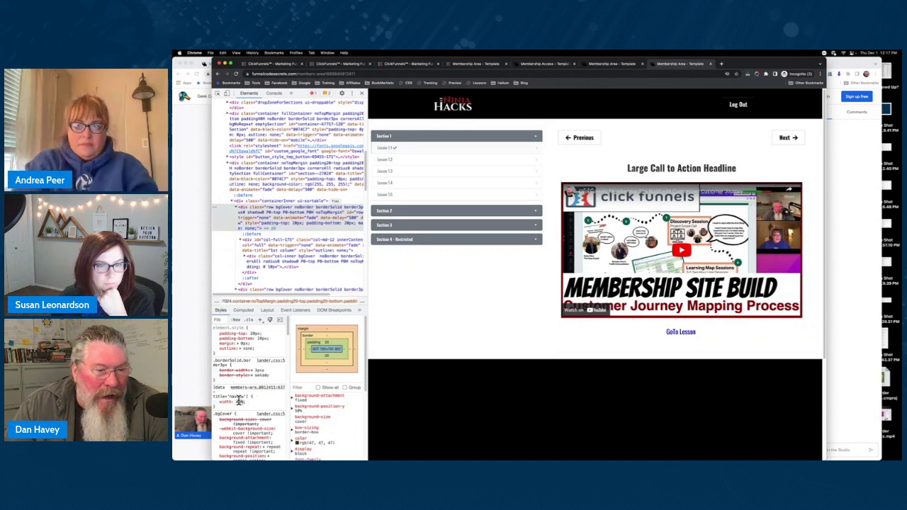
click(238, 401)
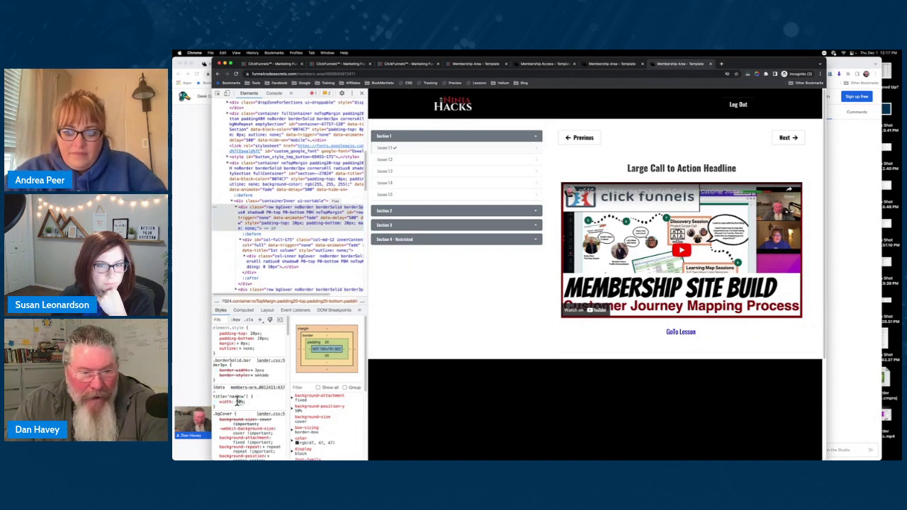
text(30%)
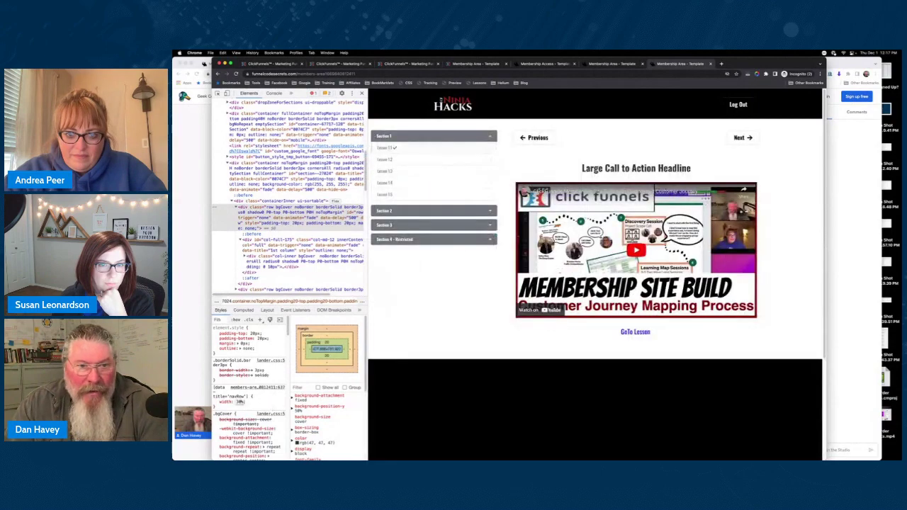
text(25%)
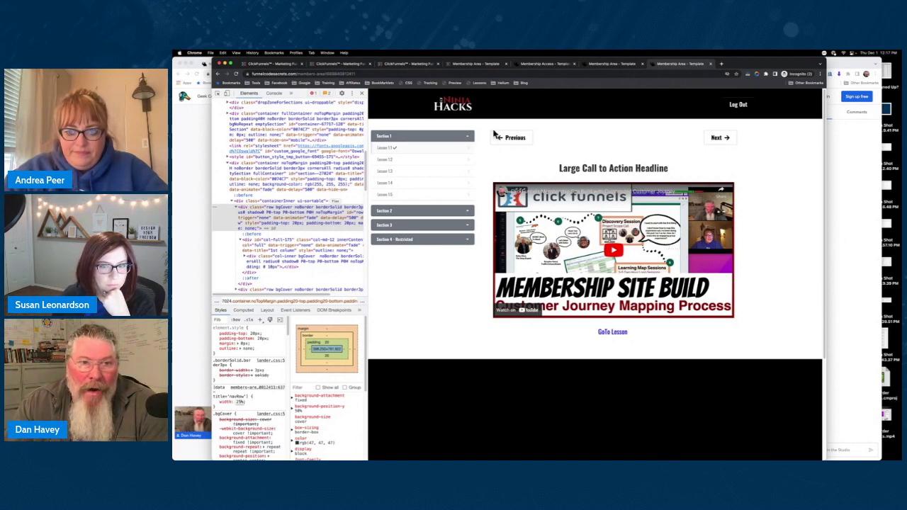
click(362, 93)
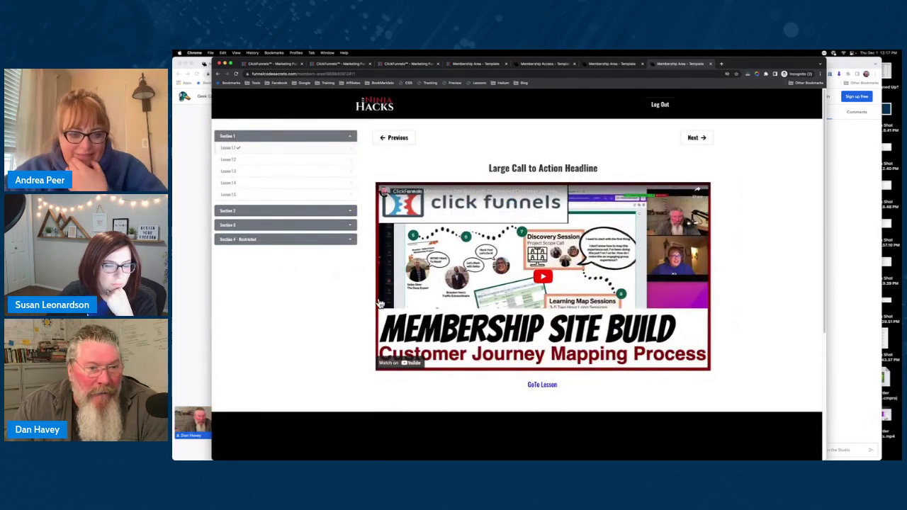
Reopen the page inspector with Cmd+Alt+I, then return to the Membership Area - Template editor
key(super+alt+i)
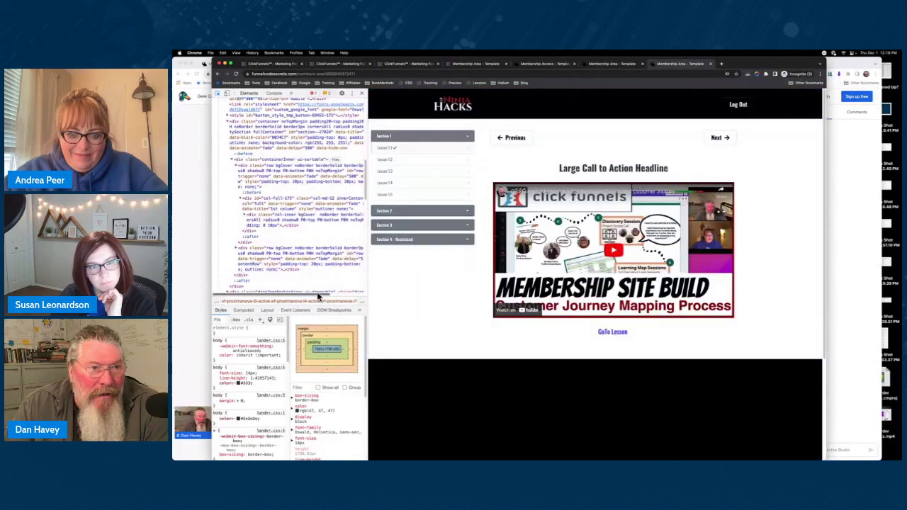
scroll(318, 235, up, 10)
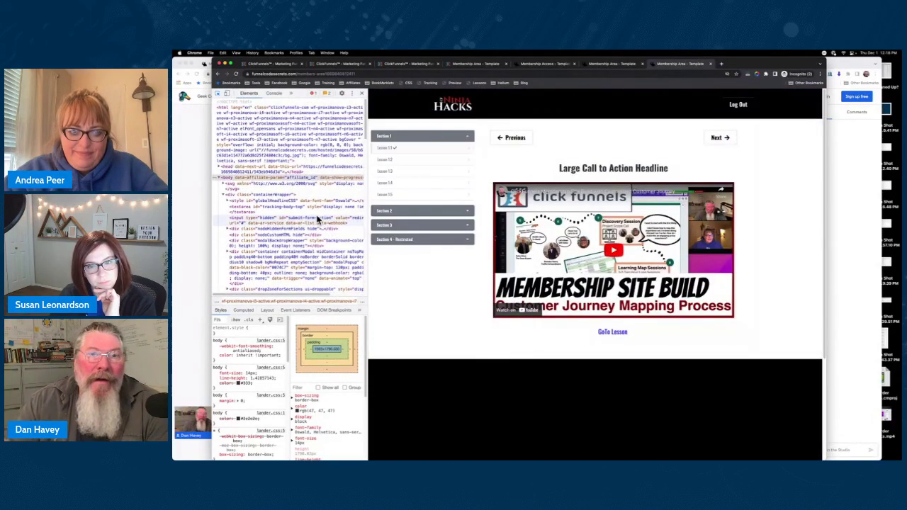
scroll(318, 222, down, 5)
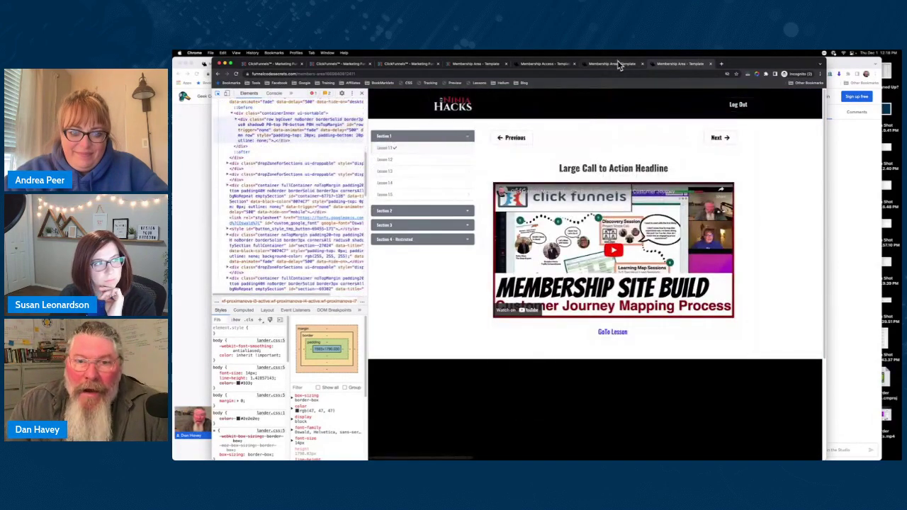
click(485, 64)
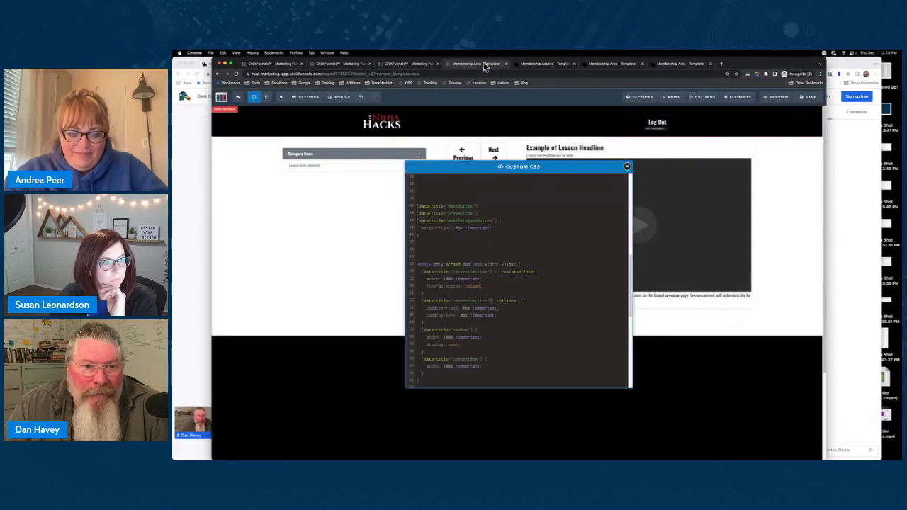
Scroll the custom CSS to the top, then bring the Funnels dashboard window forward via Mission Control
scroll(506, 206, up, 10)
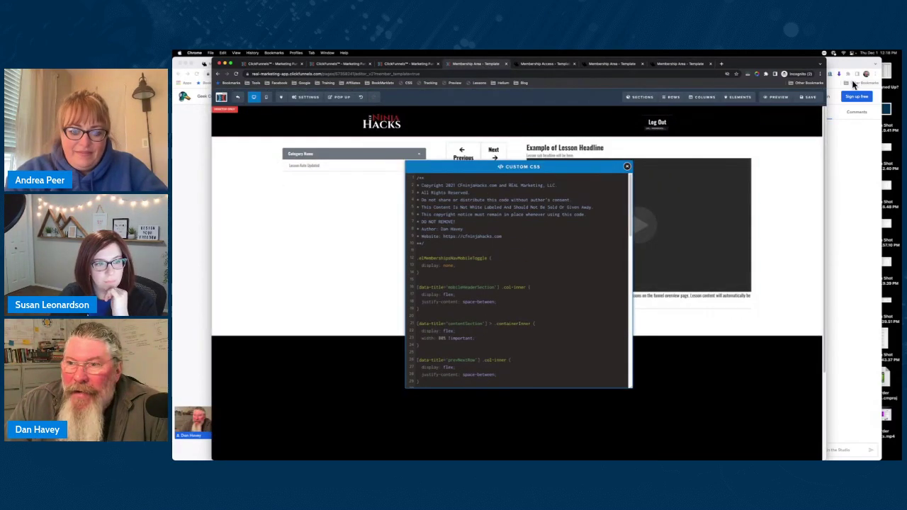
drag(770, 60, 851, 55)
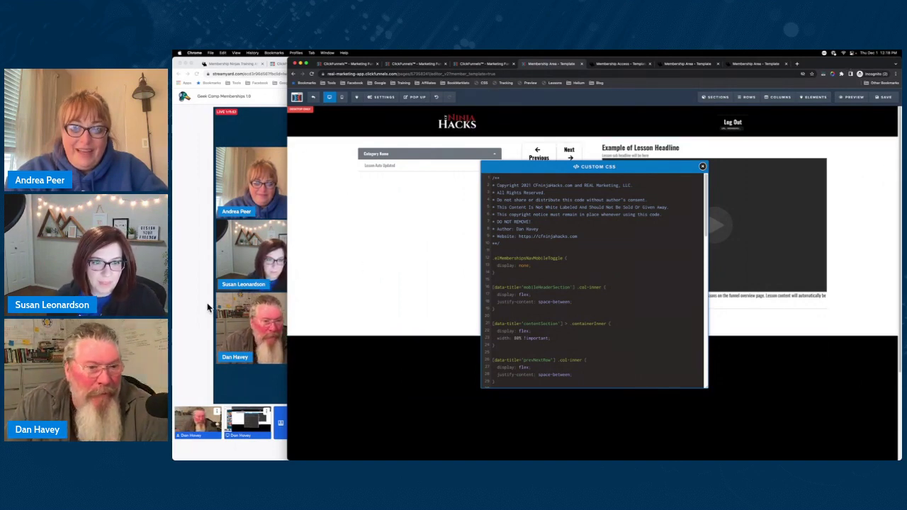
key(ctrl+Up)
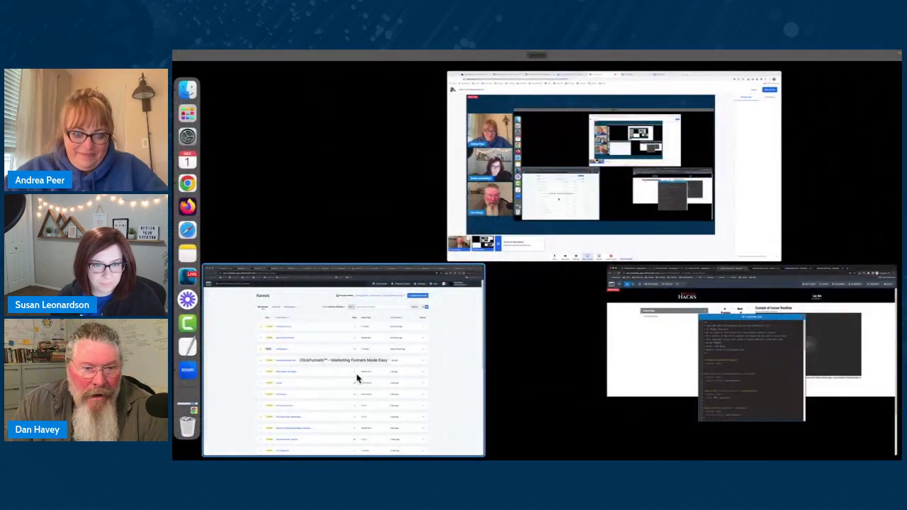
click(433, 369)
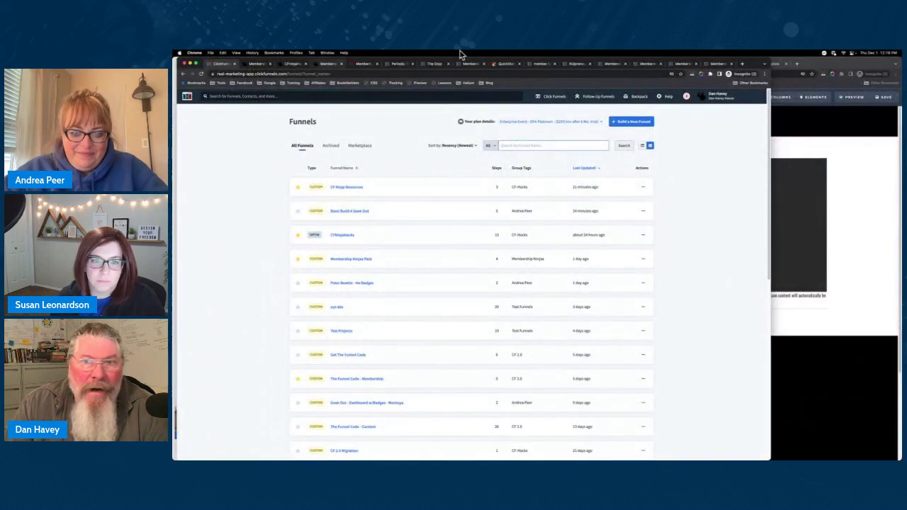
drag(748, 68, 790, 60)
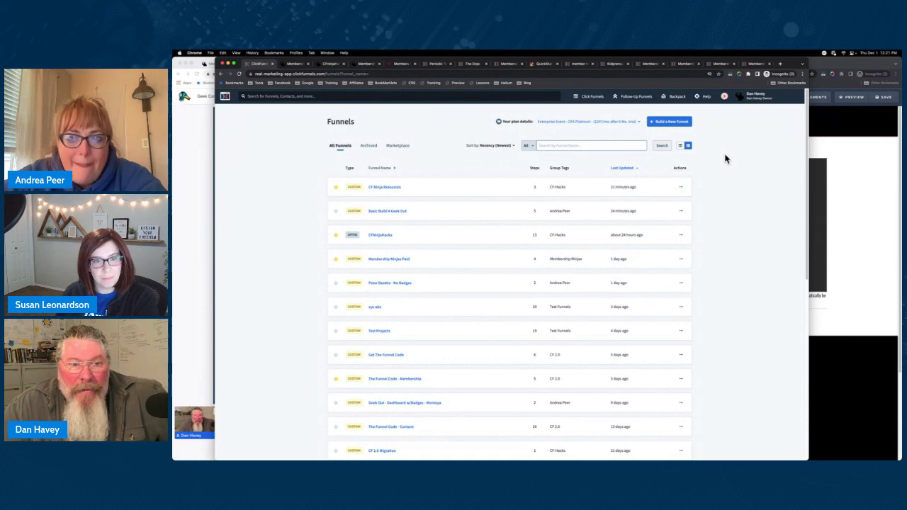
scroll(725, 159, down, 10)
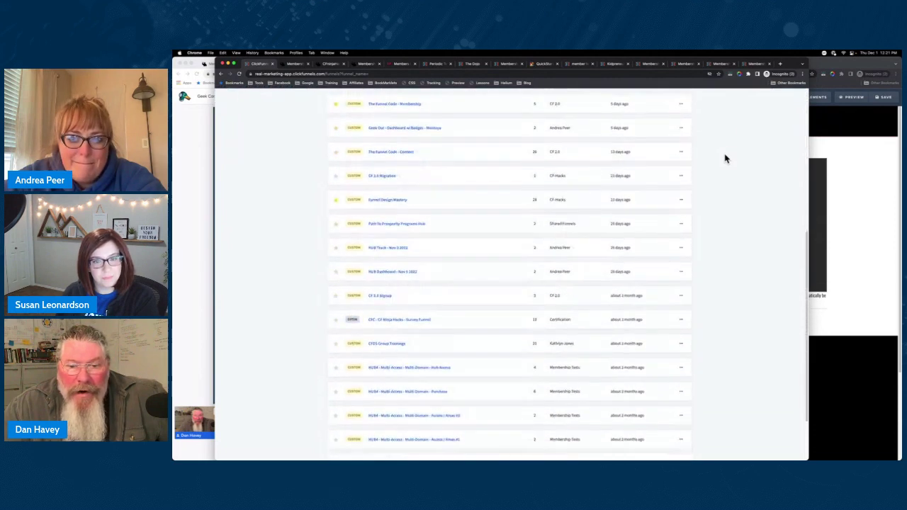
scroll(725, 159, down, 1)
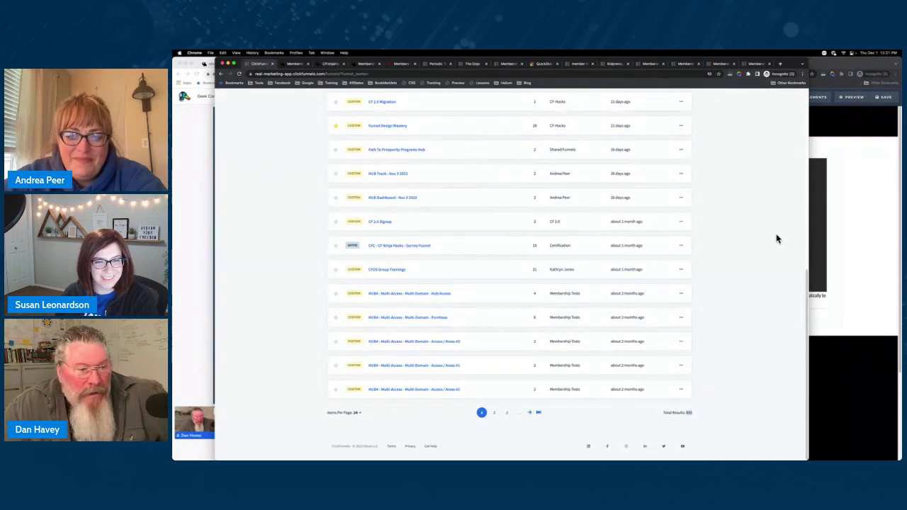
scroll(769, 232, up, 11)
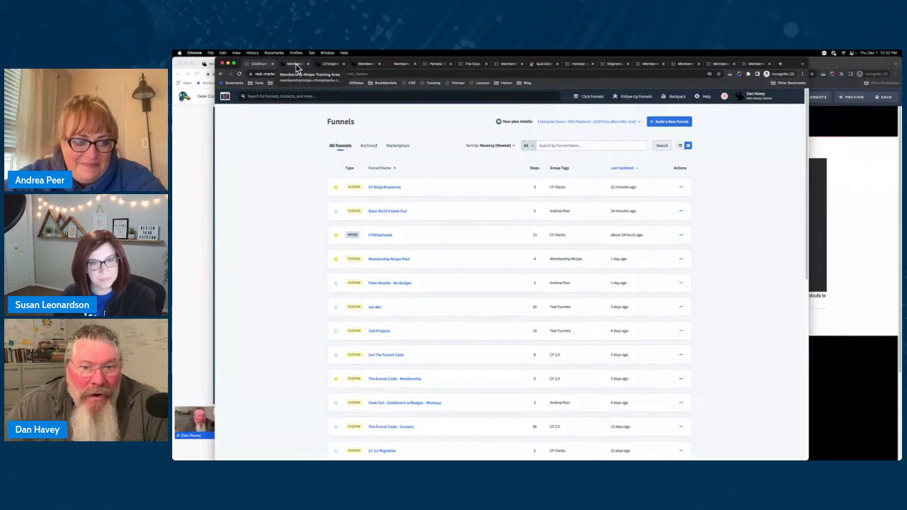
Switch to the Membership Ninjas members area and expand the Bonus and Sections 1–3 lesson lists
click(294, 64)
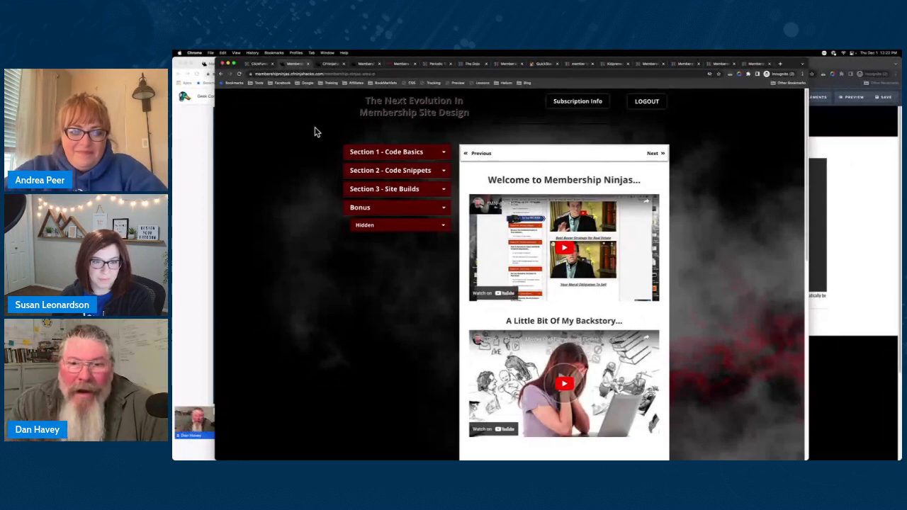
click(378, 209)
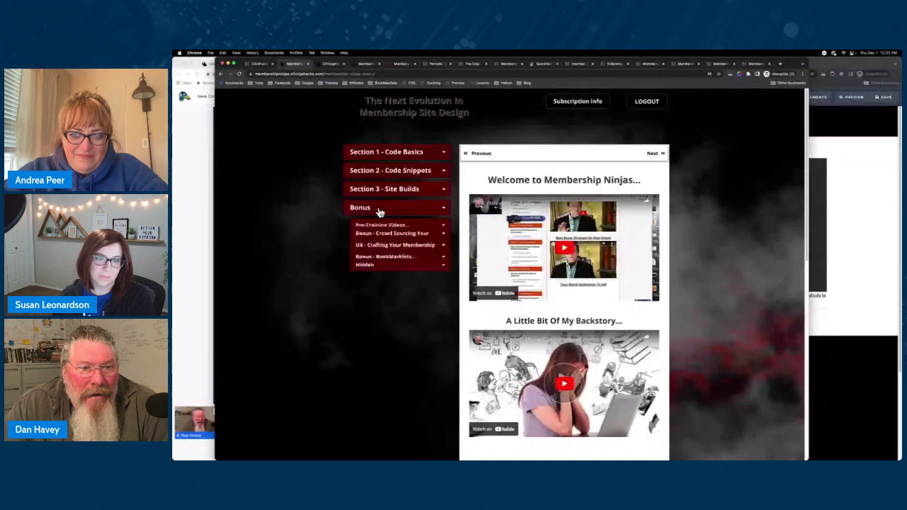
click(386, 192)
click(391, 172)
click(394, 153)
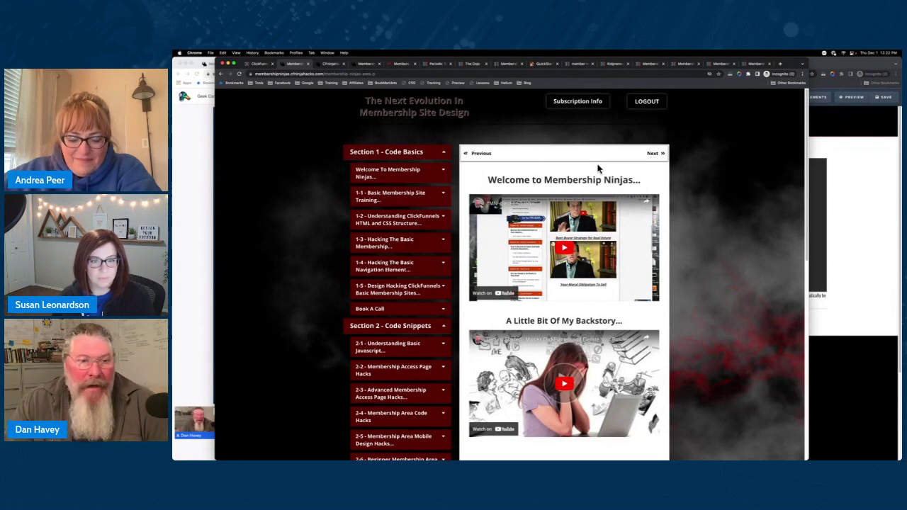
Collapse and re-expand Sections 1–3, then browse the 1-1 and 1-2 lesson groups
click(400, 154)
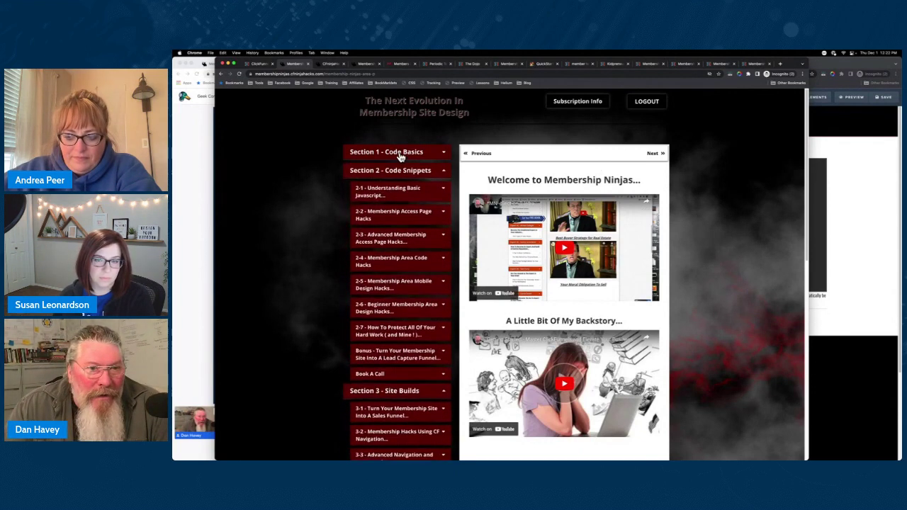
click(401, 170)
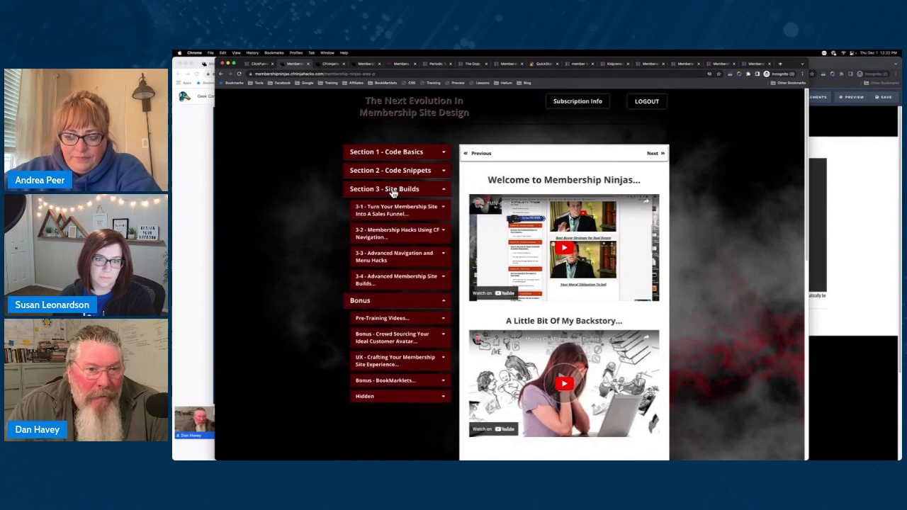
click(394, 190)
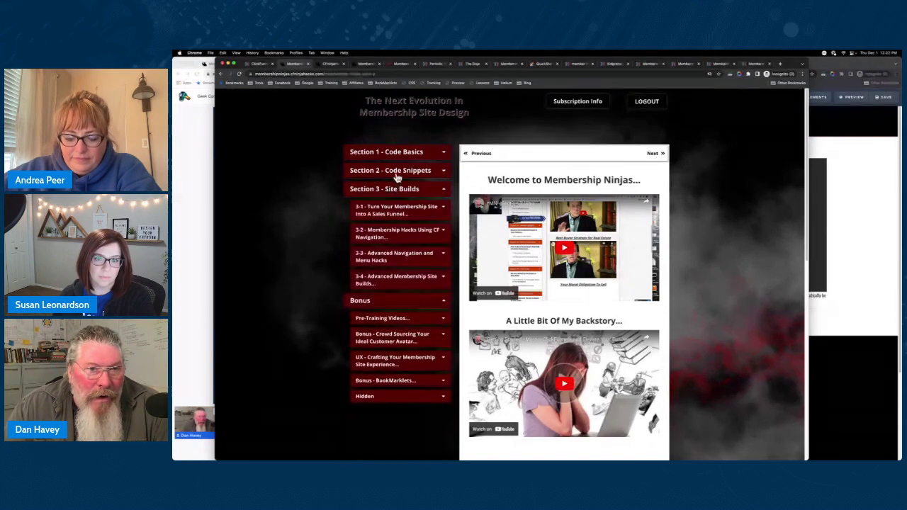
click(397, 170)
click(399, 153)
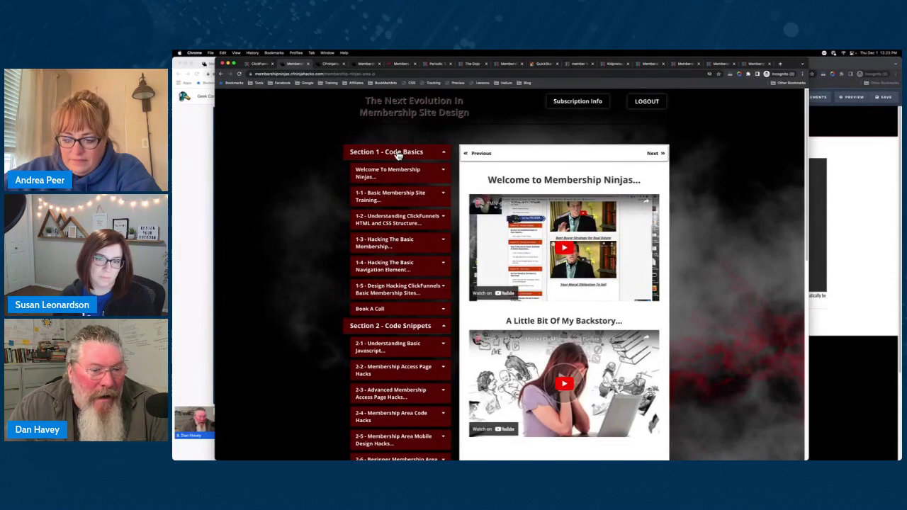
click(394, 173)
click(393, 172)
click(390, 195)
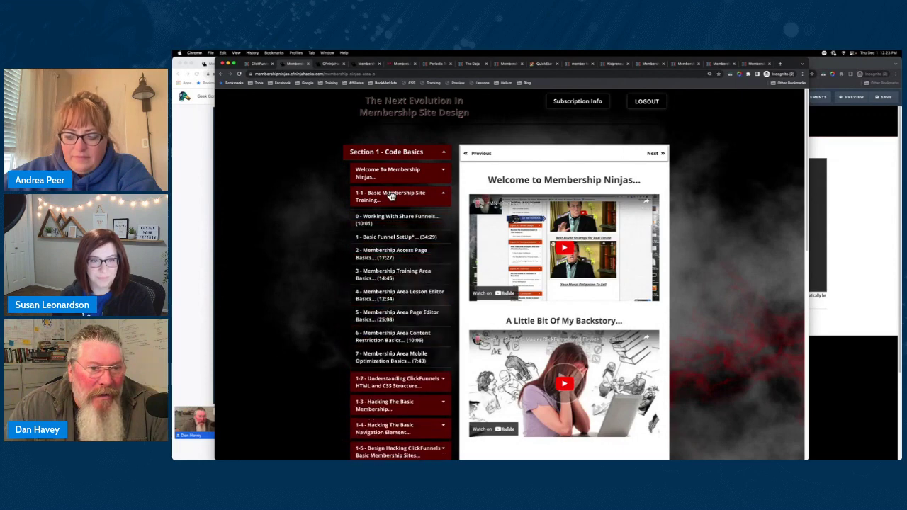
click(390, 195)
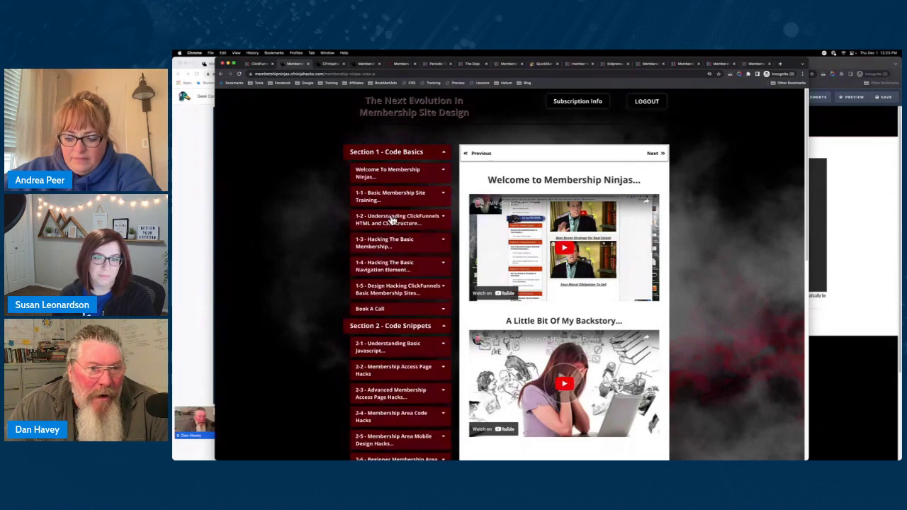
click(390, 220)
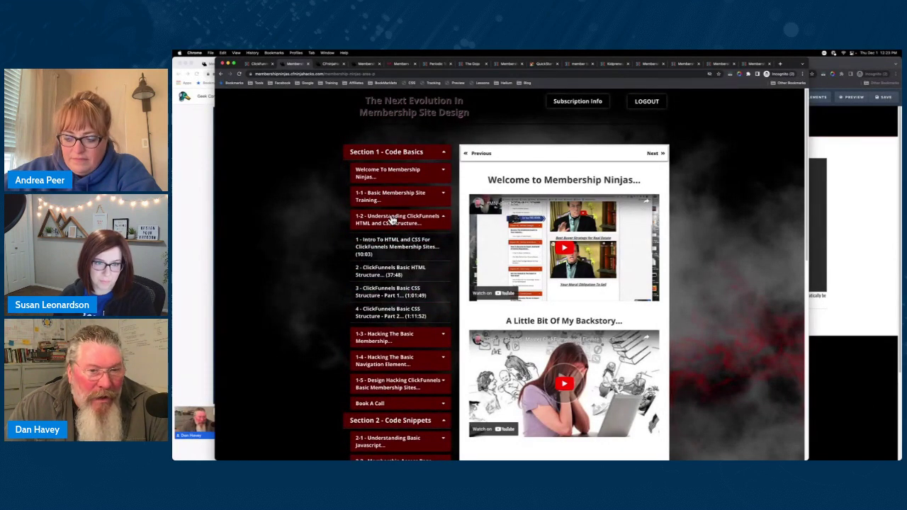
click(391, 219)
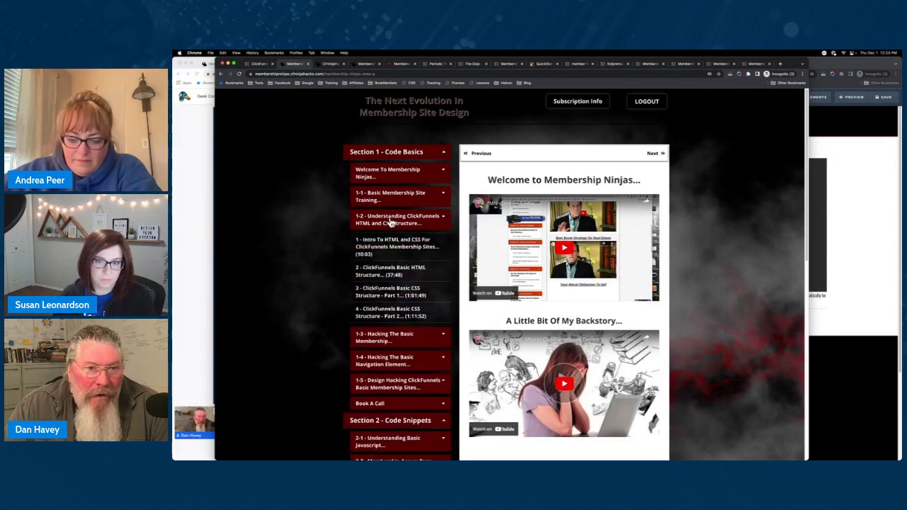
Expand lesson groups 1-4, 2-3 to 2-5 and 3-1 to 3-4, then open Original QuickStart Blueprint
click(372, 360)
scroll(371, 360, down, 5)
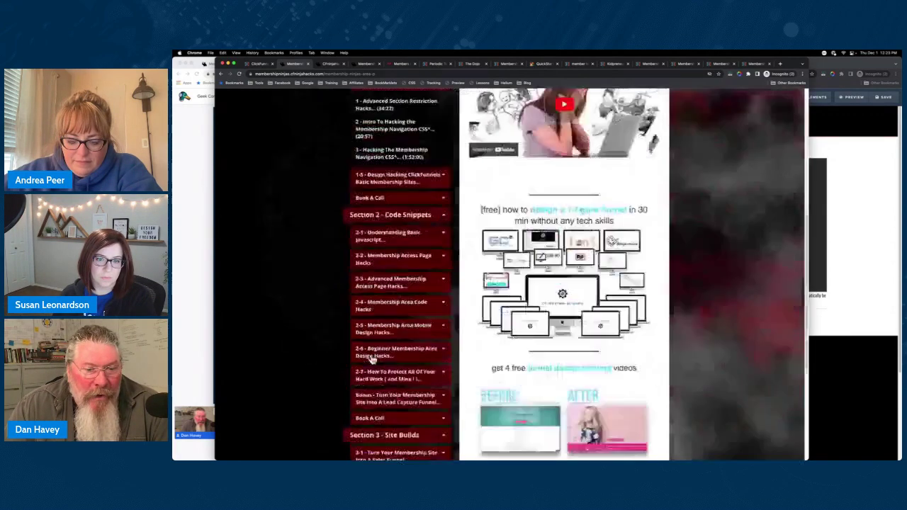
click(394, 293)
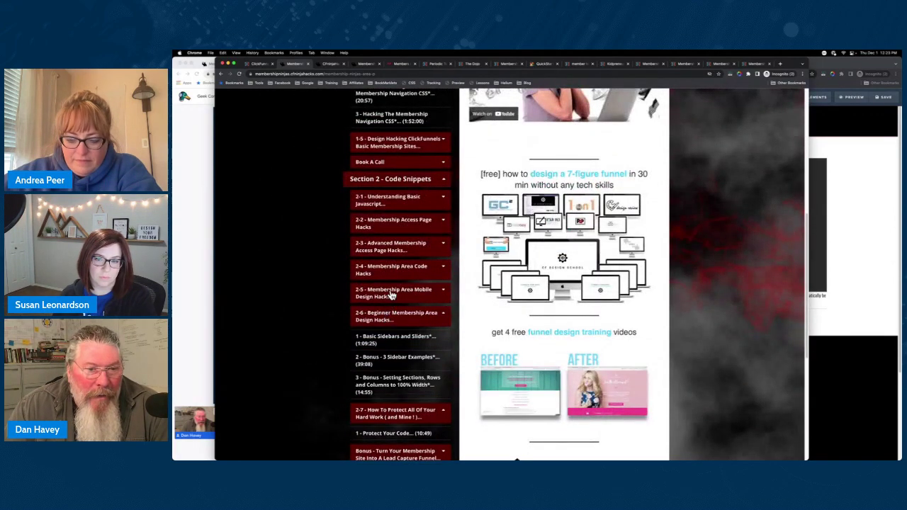
click(391, 269)
click(391, 246)
scroll(557, 304, down, 10)
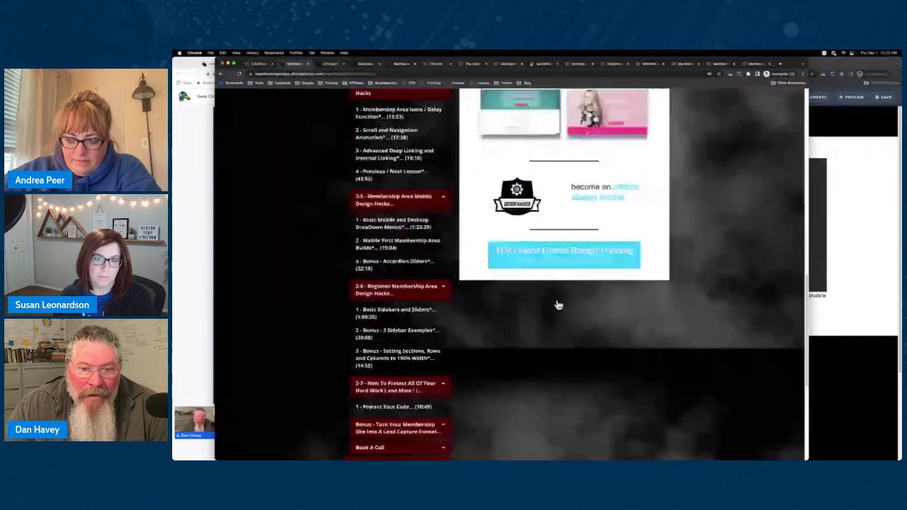
click(421, 319)
click(411, 300)
click(411, 278)
click(413, 256)
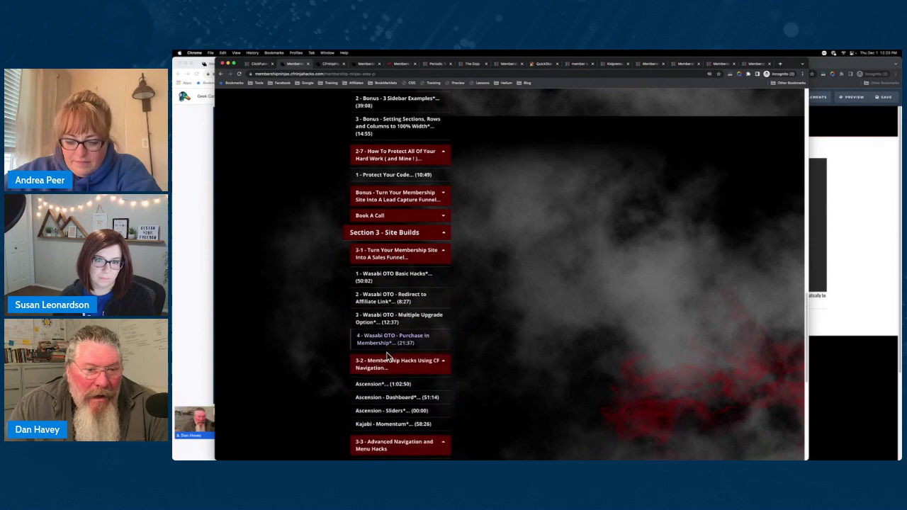
scroll(389, 348, down, 5)
click(402, 274)
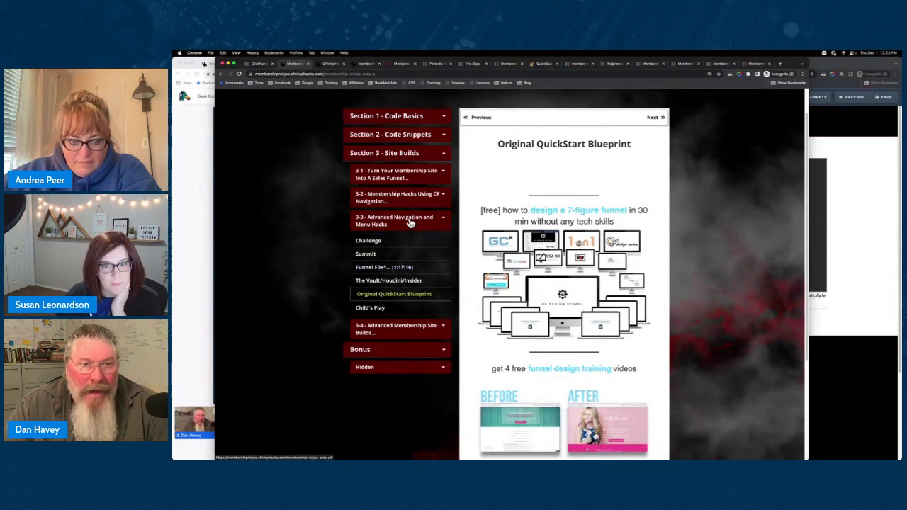
Move Next and Previous between Child's Play and Progress Tracking - Database, ending on Child's Play
click(653, 117)
click(653, 118)
click(483, 118)
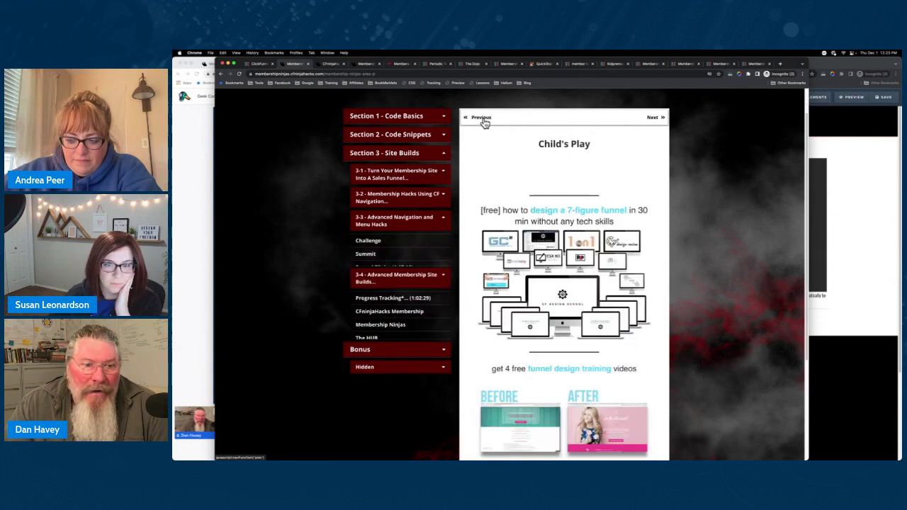
click(654, 118)
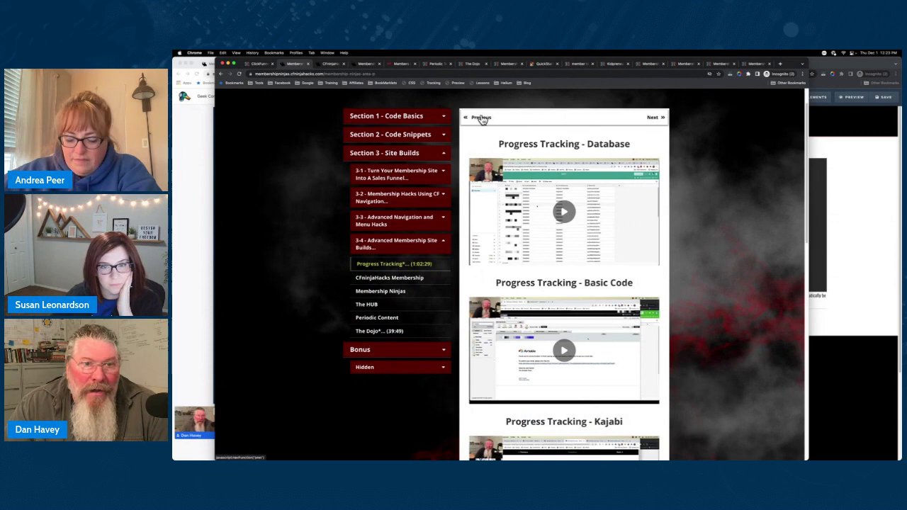
click(482, 118)
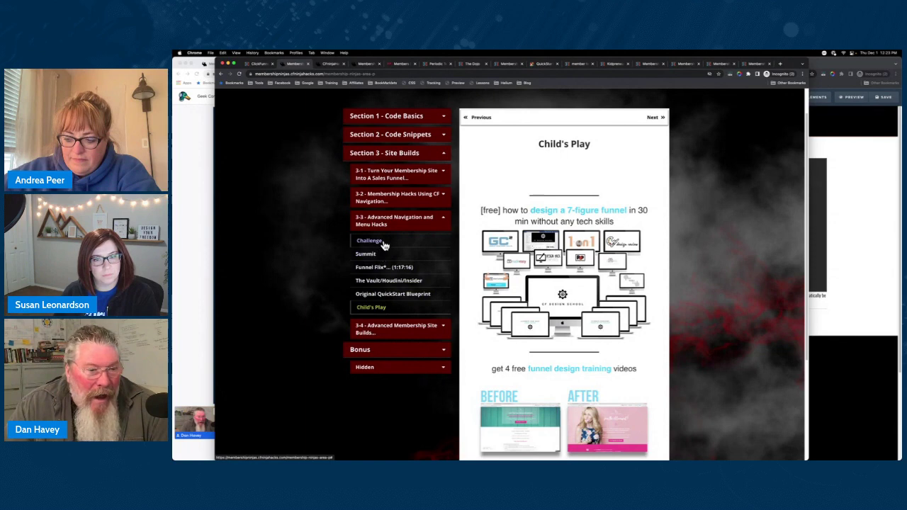
scroll(383, 244, up, 2)
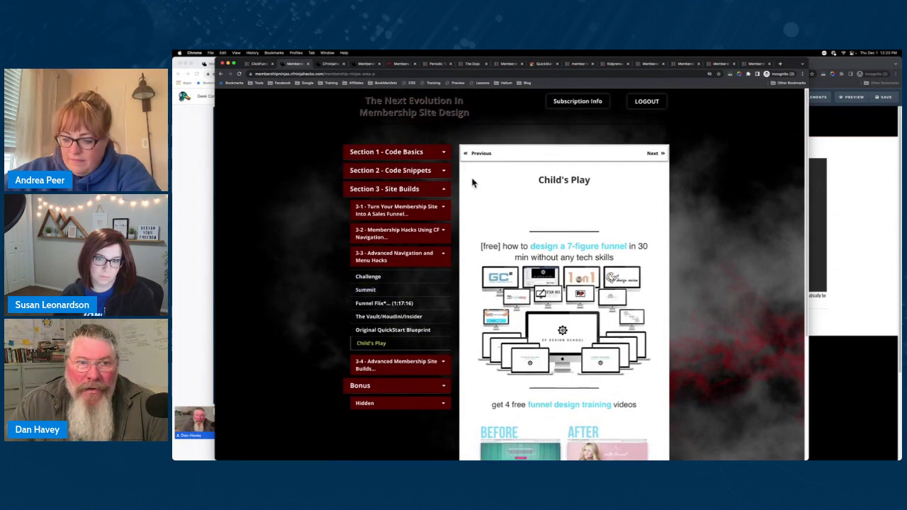
Reload the CF Ninja Hacks members page, log in, and open the ClickFunnels 1.0 course
click(330, 63)
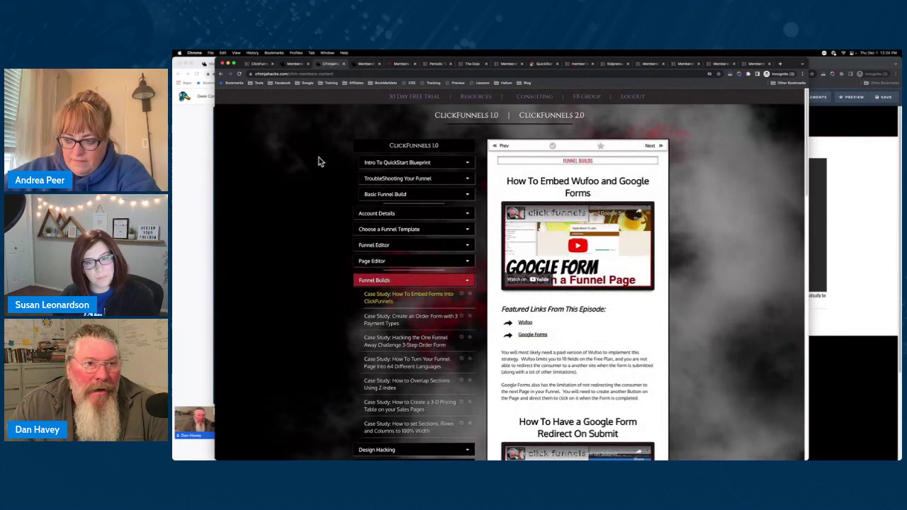
click(240, 75)
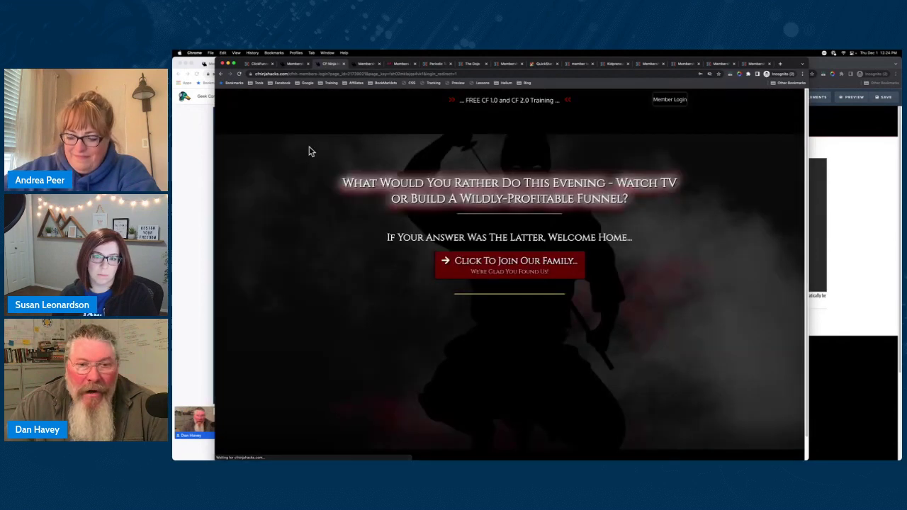
click(664, 104)
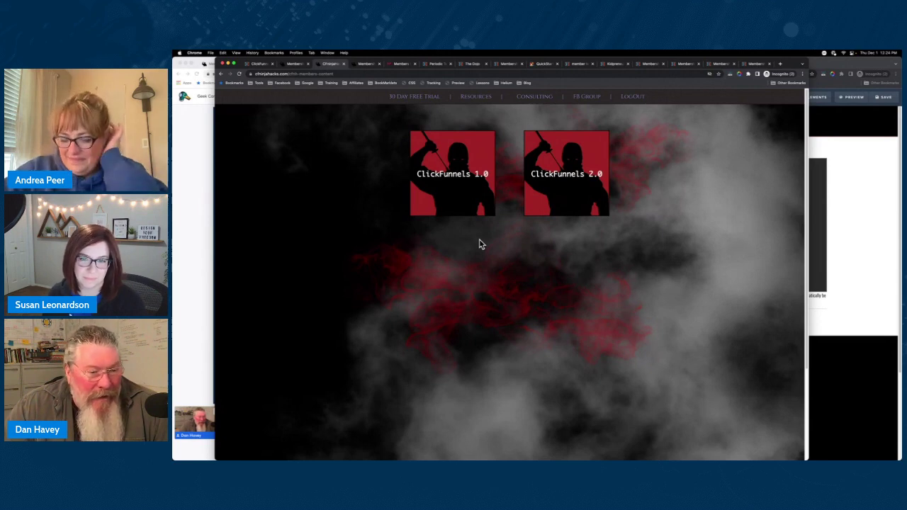
click(467, 200)
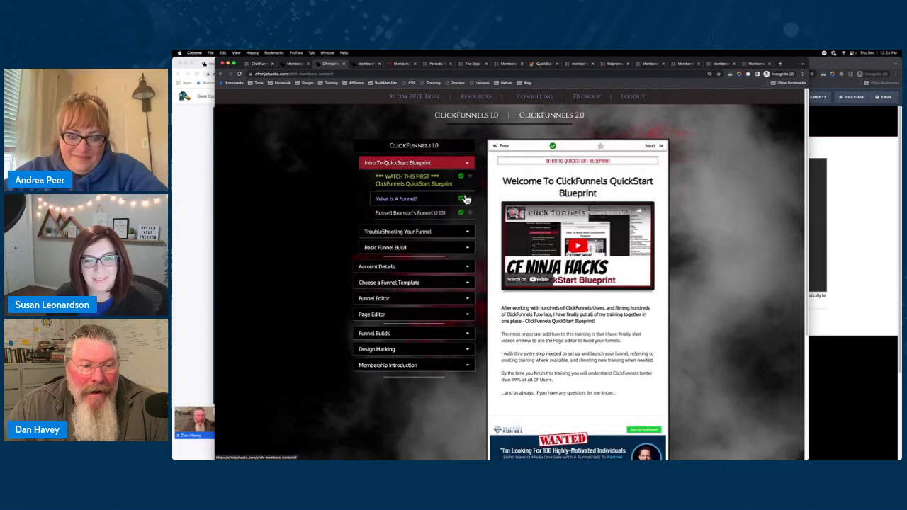
Expand the course's lesson sections and open the Mobile Optimization lesson under Page Editor
click(420, 350)
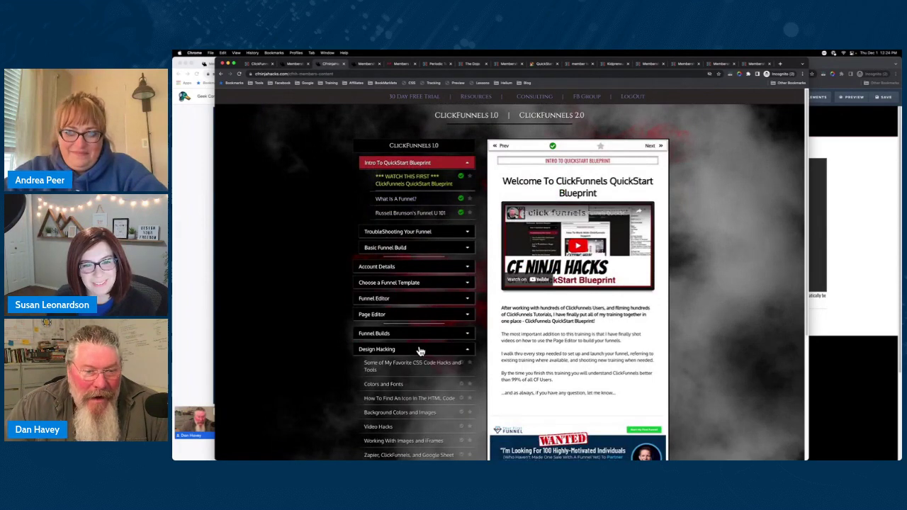
click(421, 333)
click(423, 317)
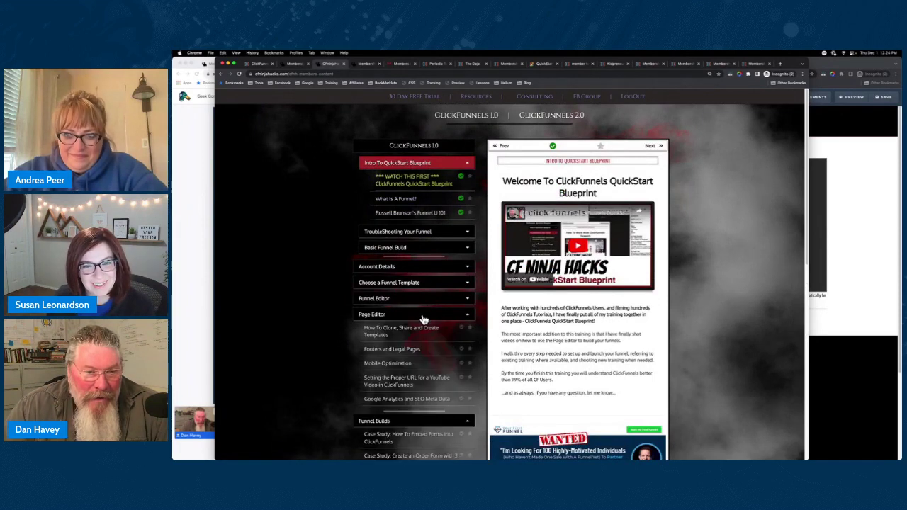
click(428, 298)
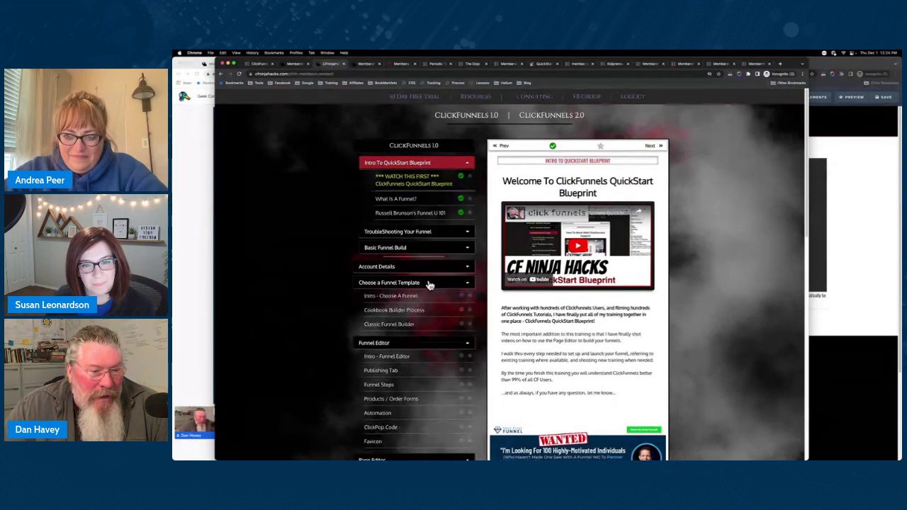
click(428, 285)
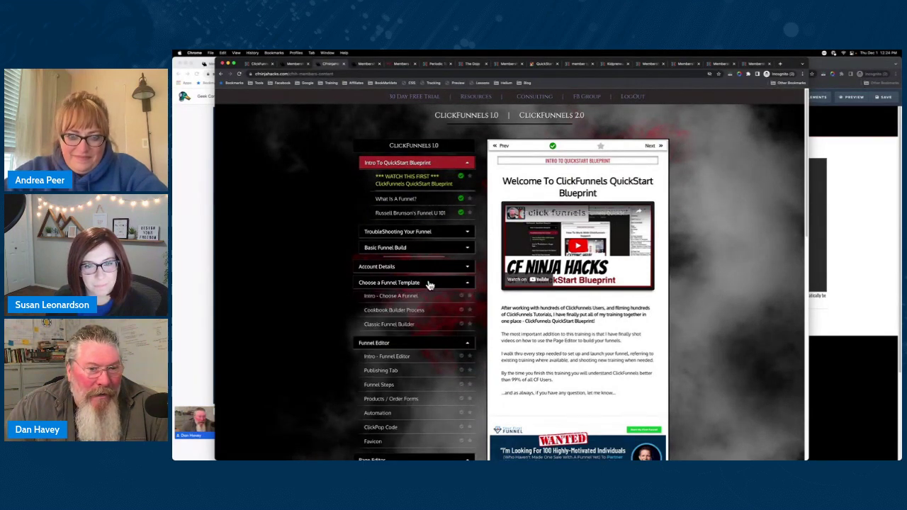
click(428, 283)
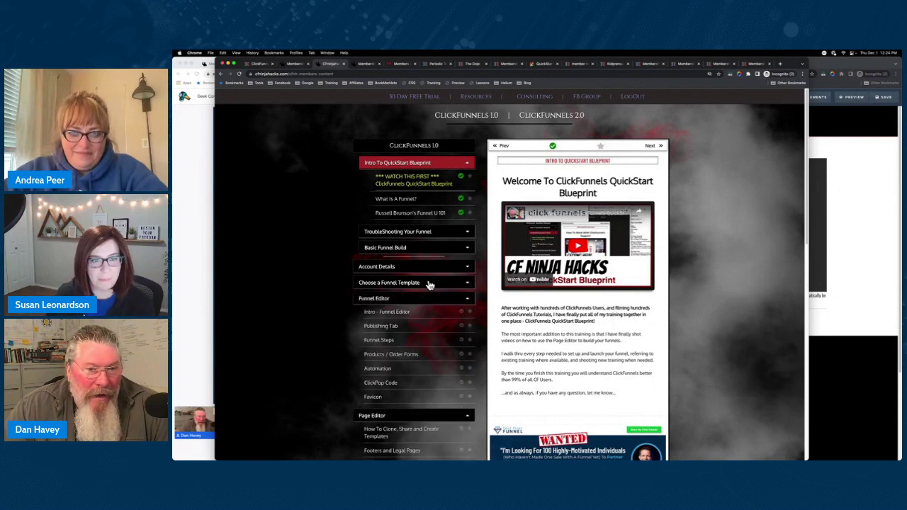
click(429, 284)
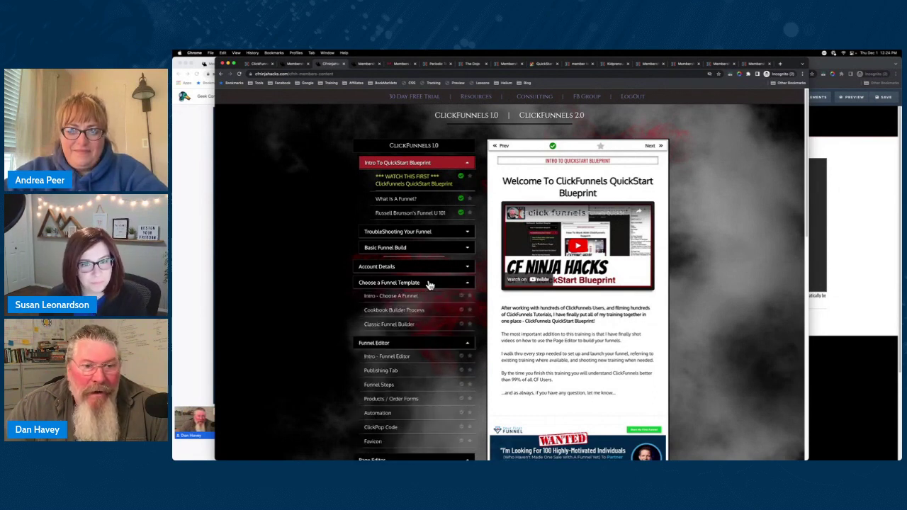
click(430, 268)
click(433, 248)
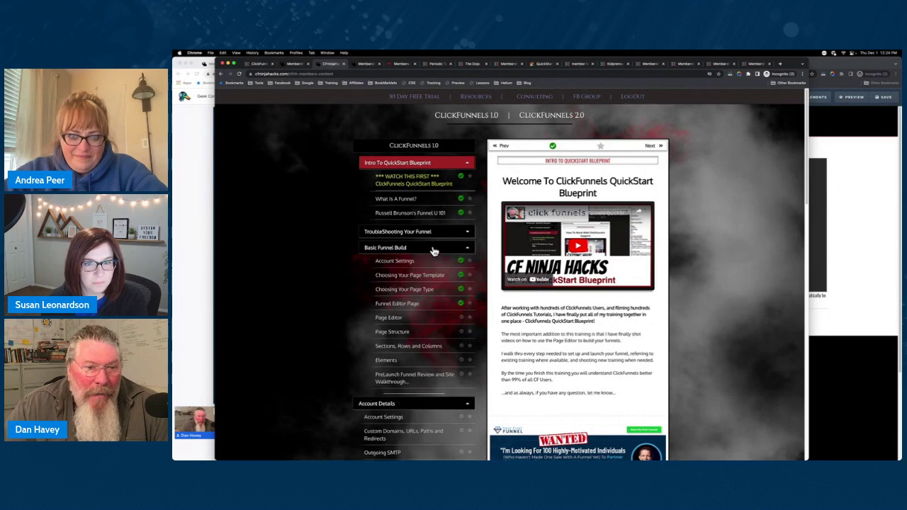
scroll(409, 354, down, 10)
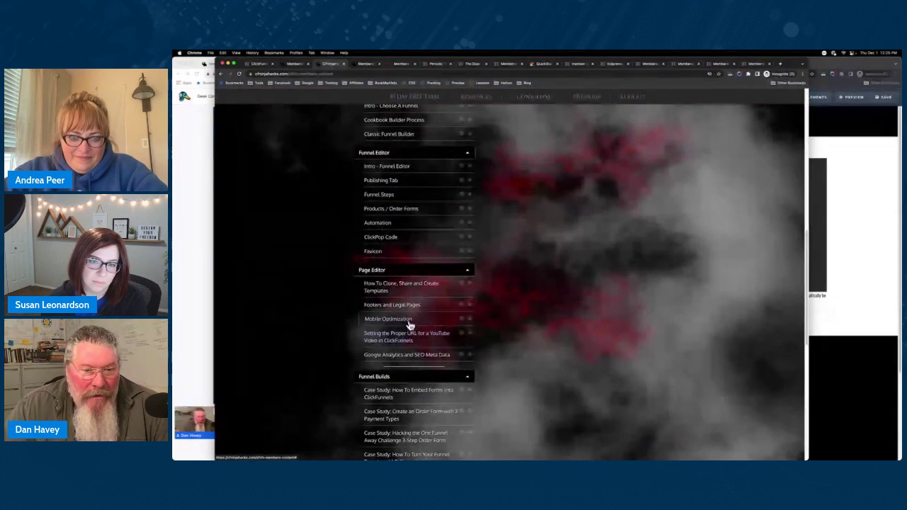
click(409, 324)
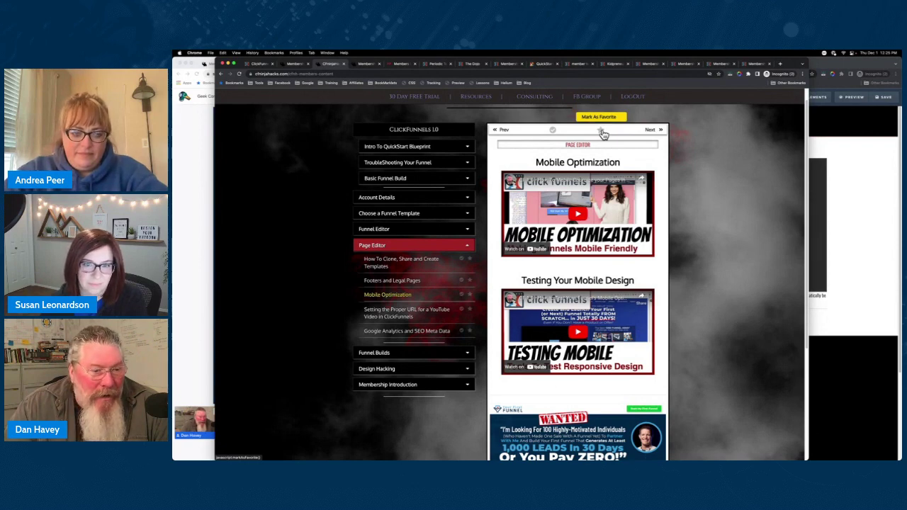
Mark Mobile Optimization complete and favourite, then mark Footers and Legal Pages complete
click(553, 133)
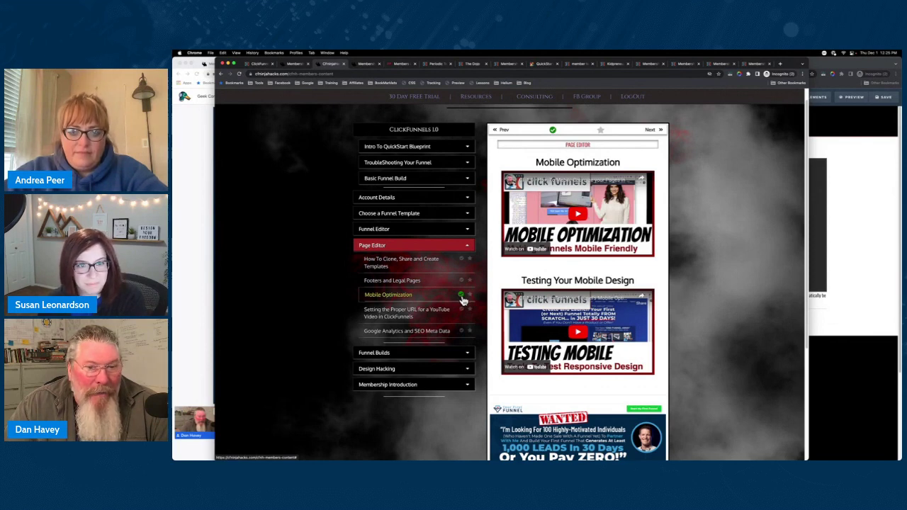
click(601, 131)
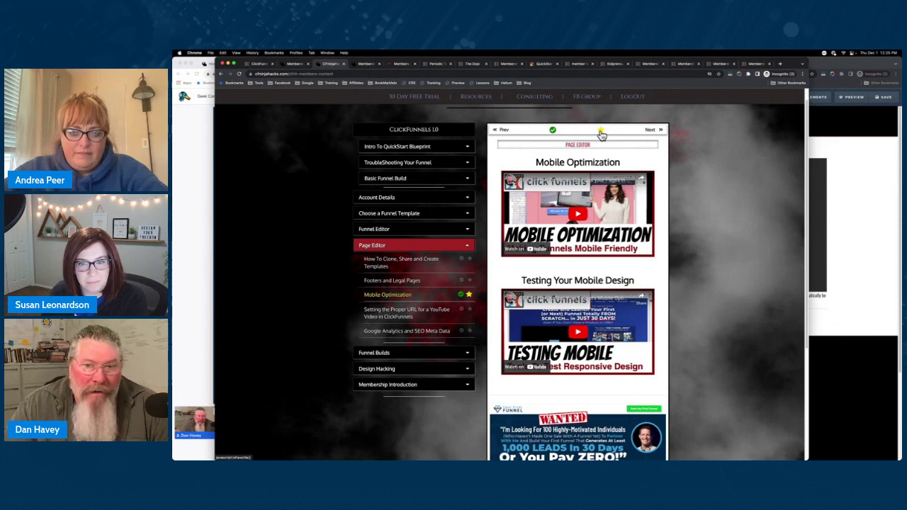
click(420, 282)
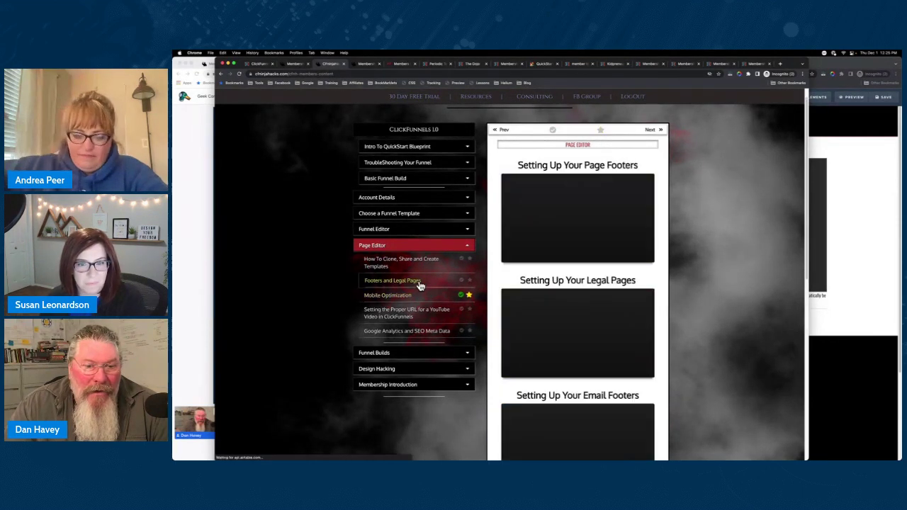
click(551, 131)
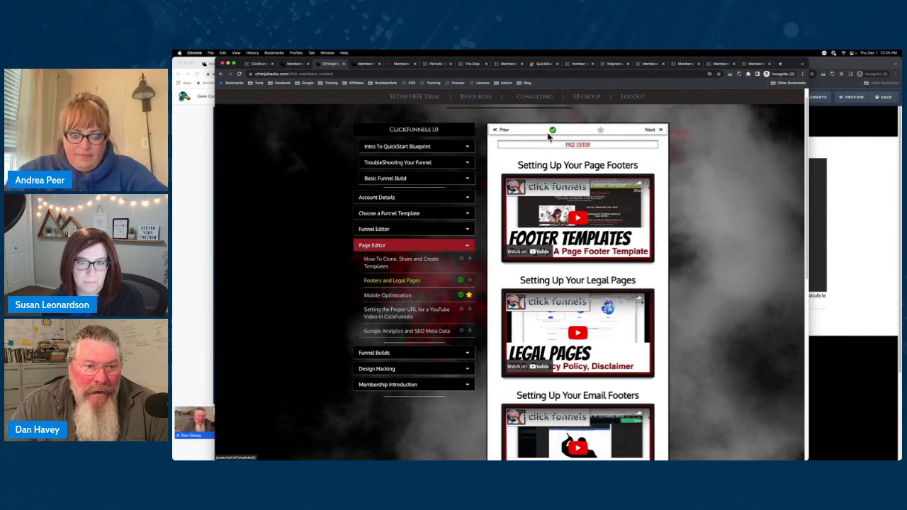
Open the Cookbook Builder Process lesson from the Choose a Funnel Template section
click(430, 213)
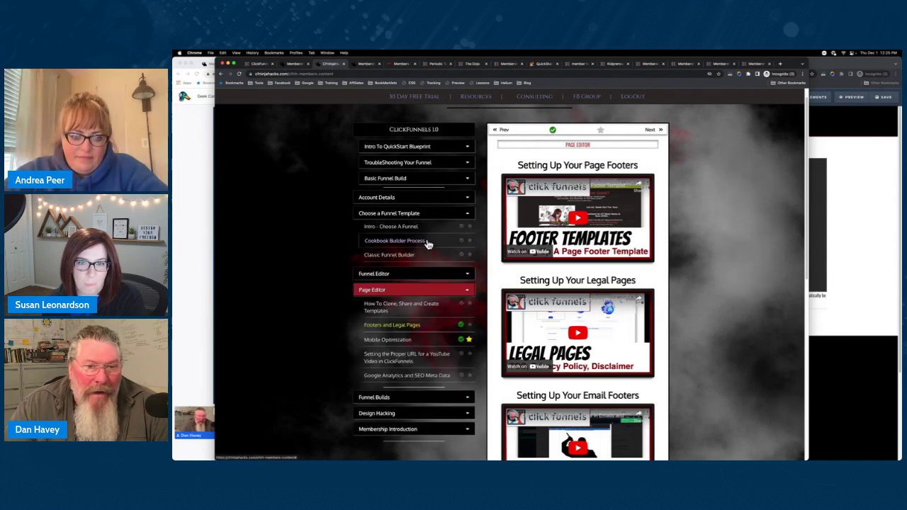
click(428, 242)
click(413, 291)
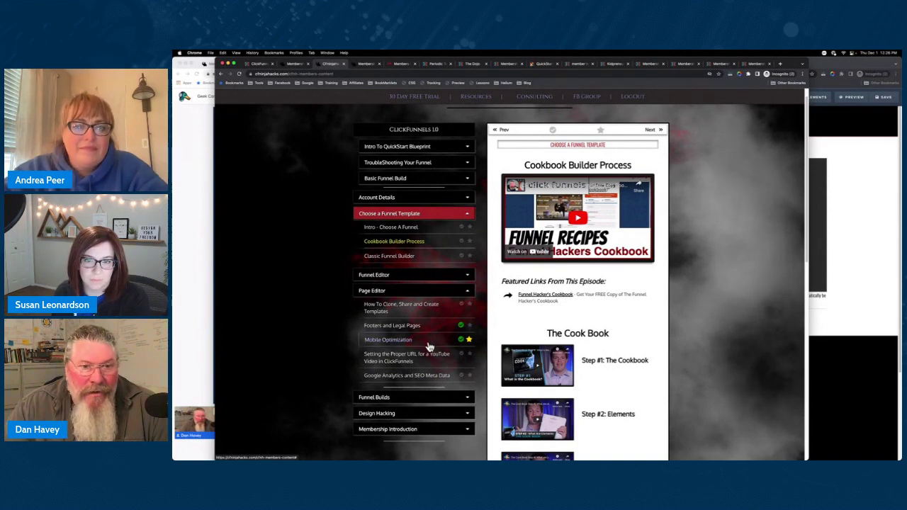
scroll(407, 205, up, 1)
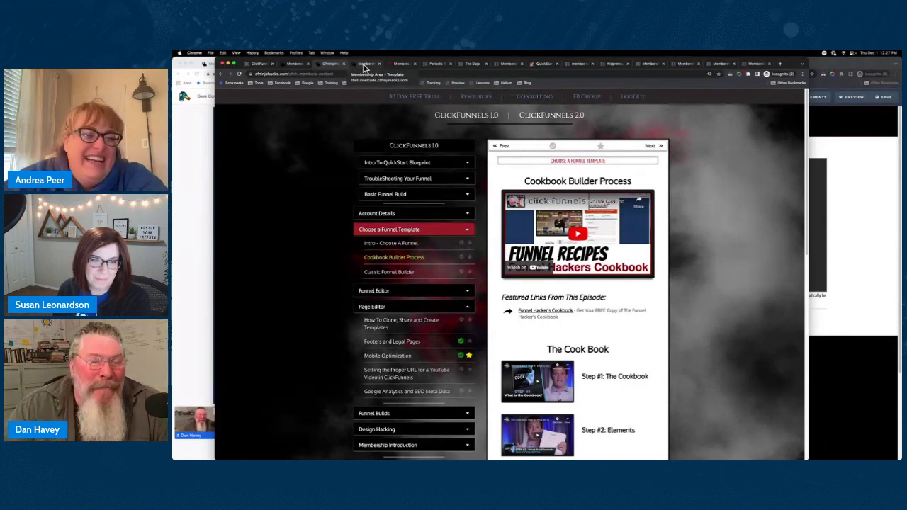
Switch to The Funnel Code area and browse the Welcome, CFDS Hacks and Site Hacks sections
click(365, 67)
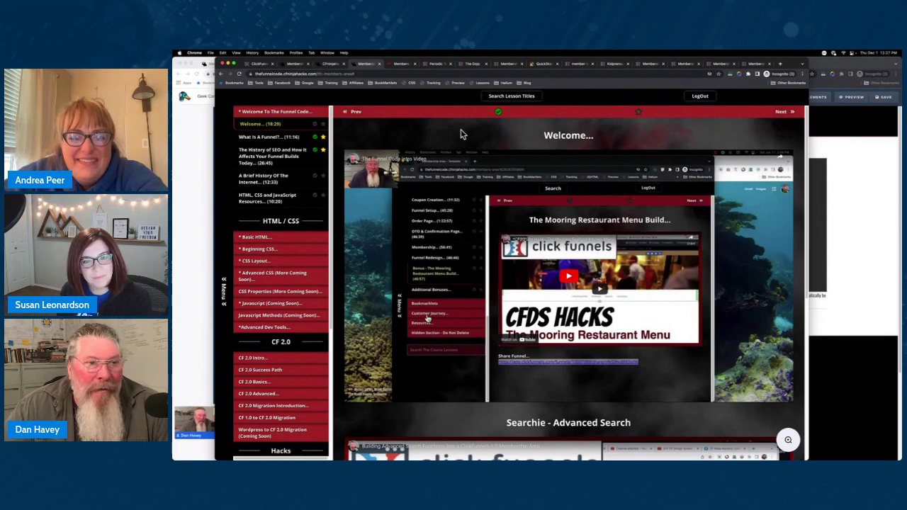
click(275, 112)
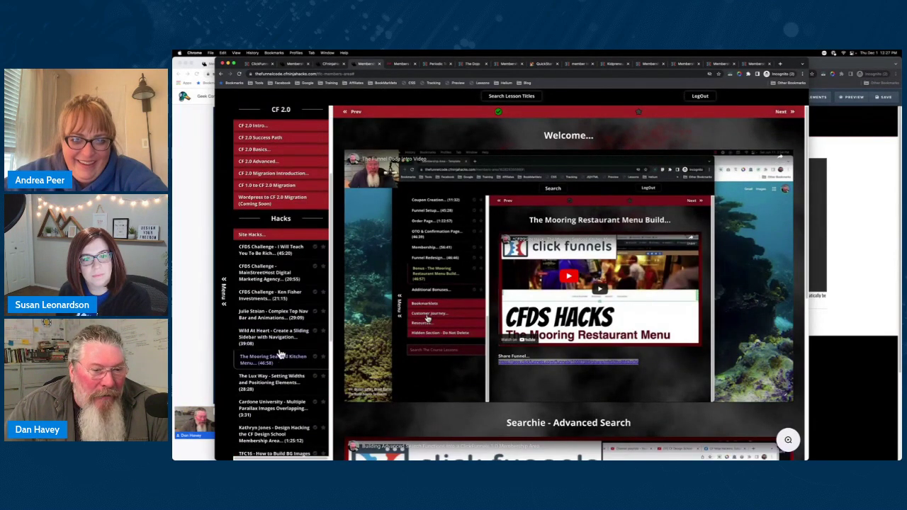
scroll(278, 338, down, 3)
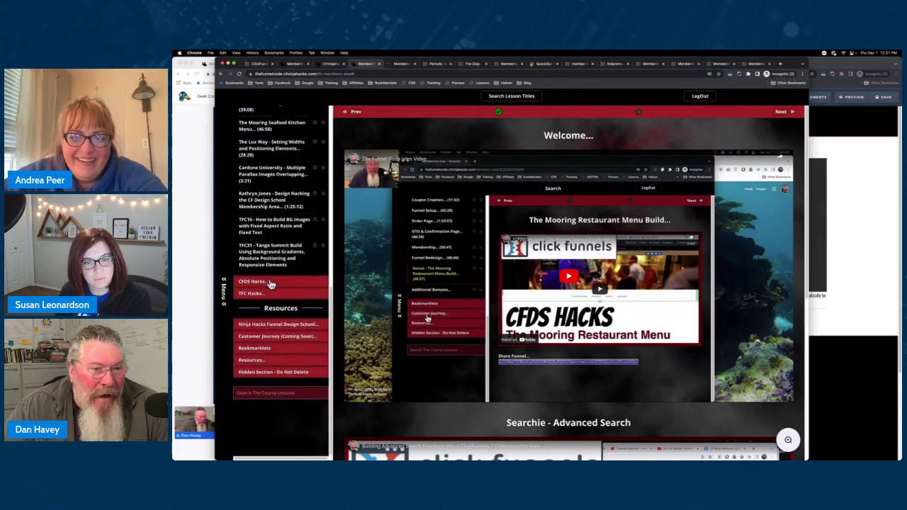
click(270, 283)
scroll(270, 284, down, 5)
scroll(270, 282, down, 20)
scroll(270, 284, up, 20)
scroll(270, 282, up, 3)
click(268, 274)
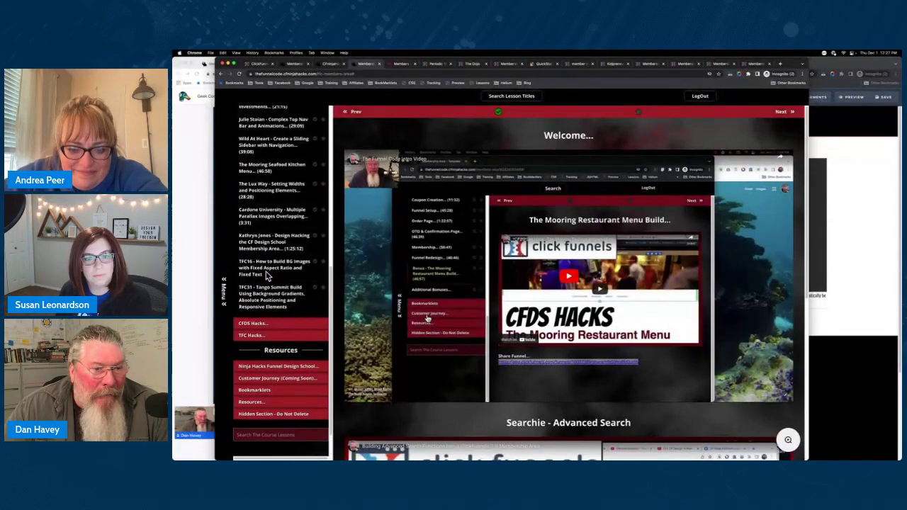
scroll(268, 276, up, 5)
click(260, 202)
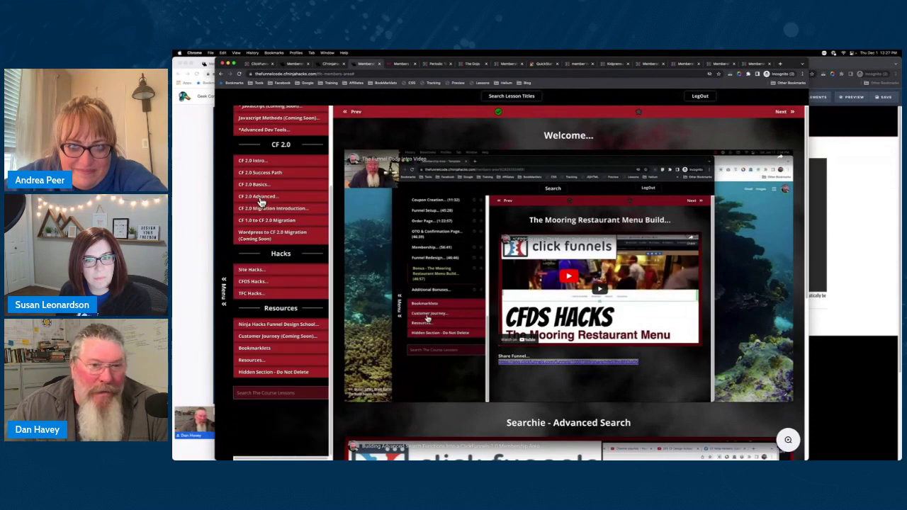
scroll(273, 214, up, 1)
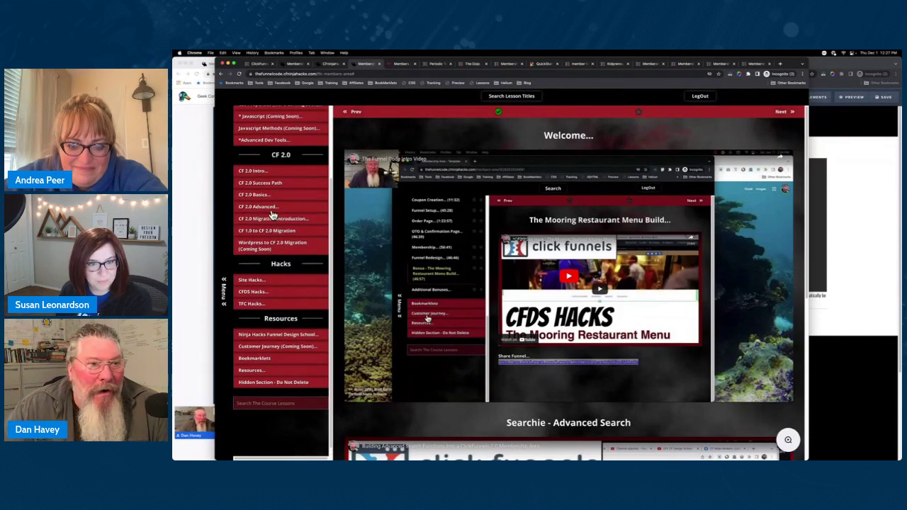
scroll(273, 214, up, 3)
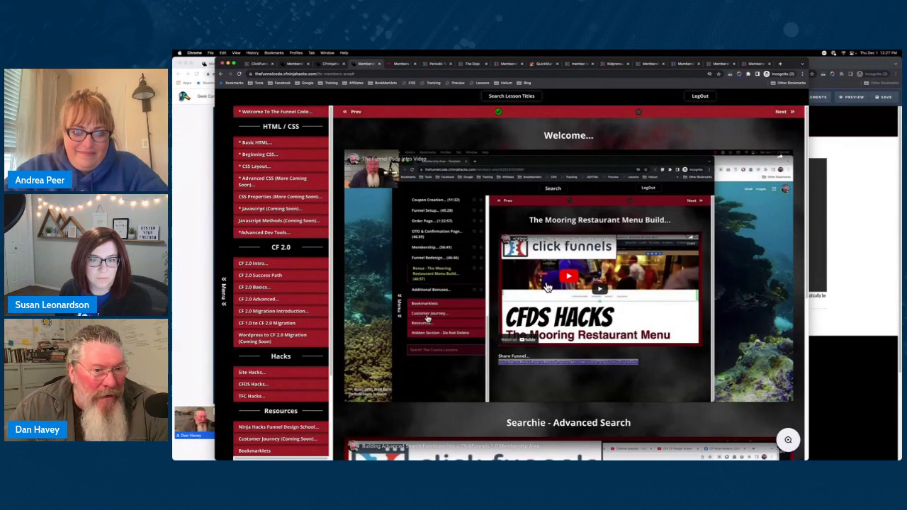
Expand the Basic HTML lessons and star the Welcome lesson as a favourite
click(224, 292)
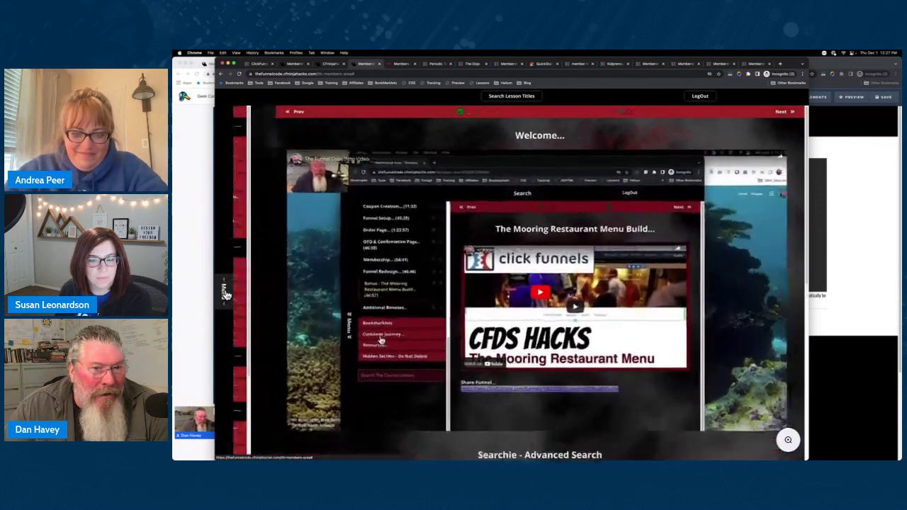
click(226, 292)
click(275, 144)
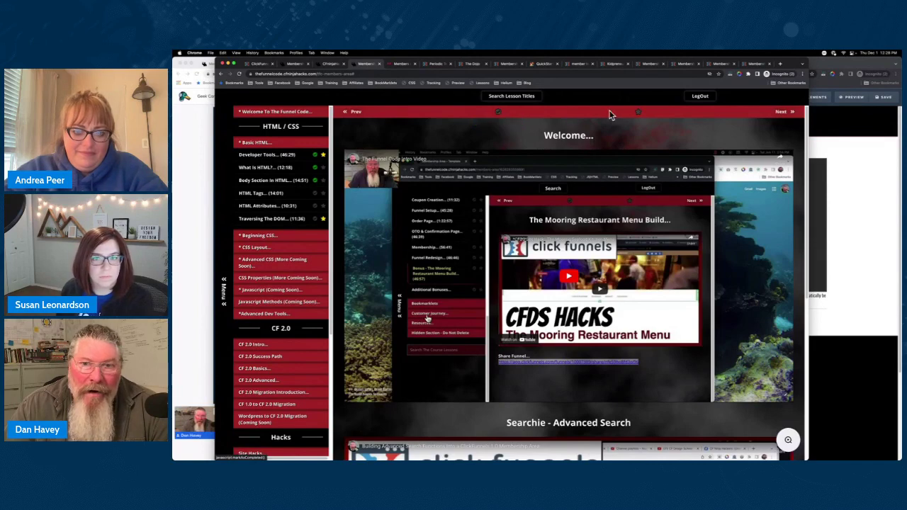
click(639, 115)
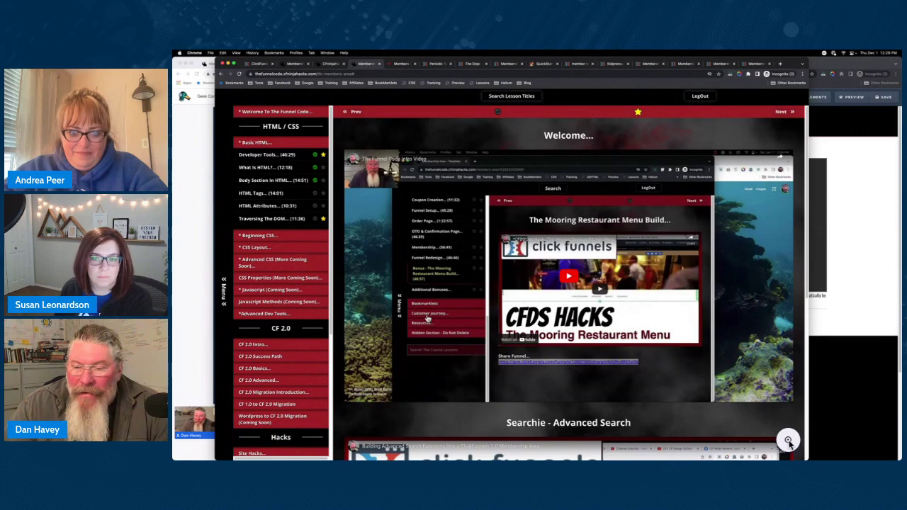
click(788, 441)
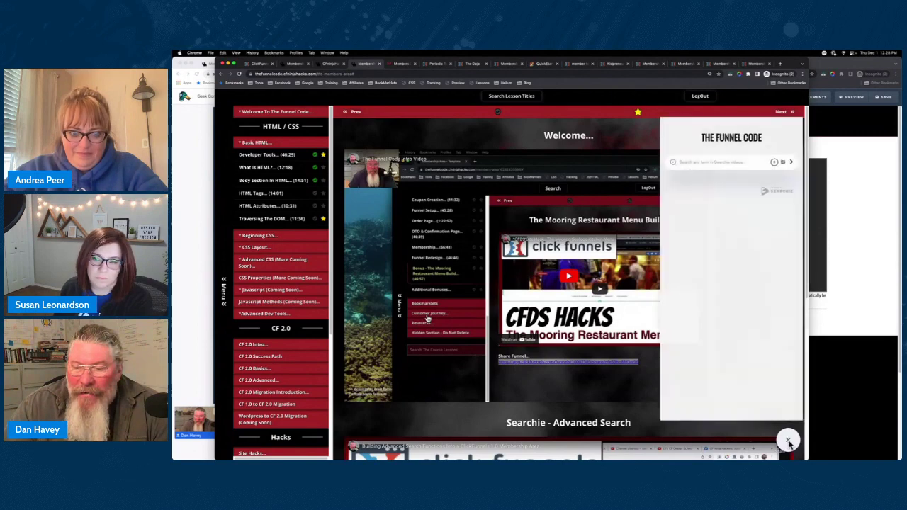
click(717, 162)
text(H)
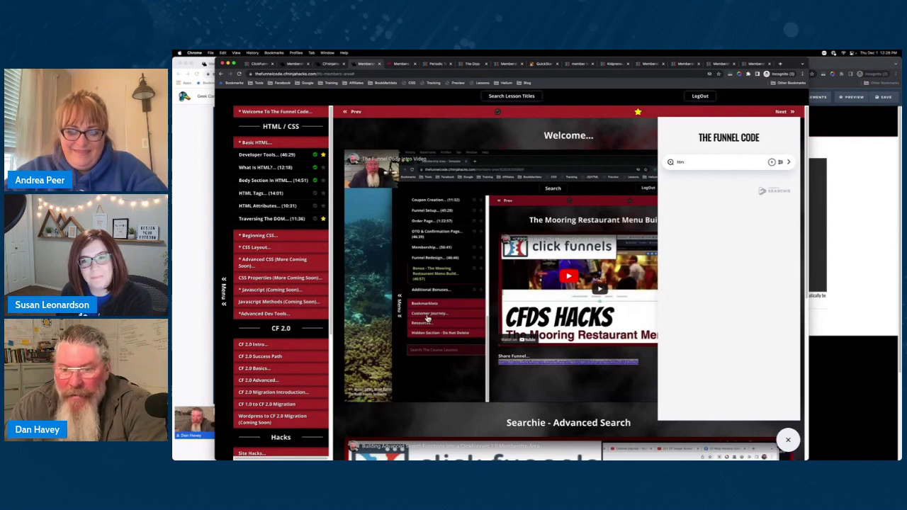
key(BackSpace)
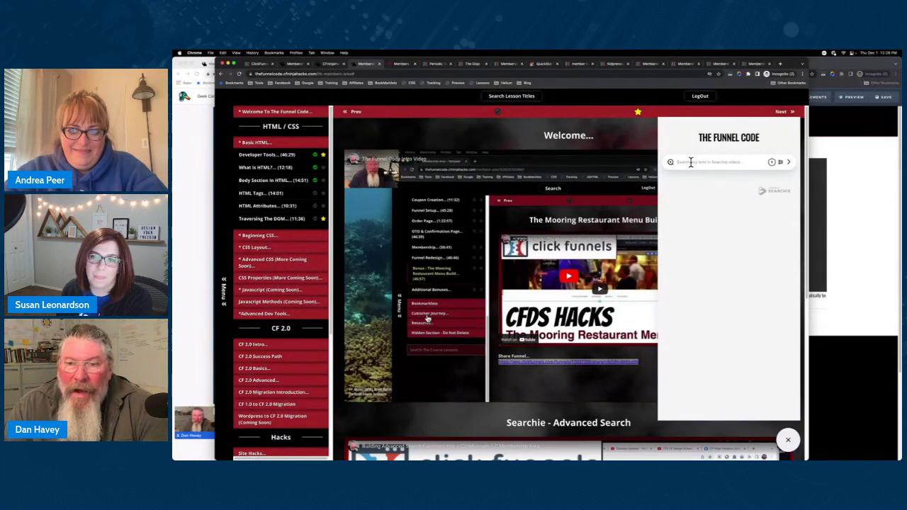
text(css)
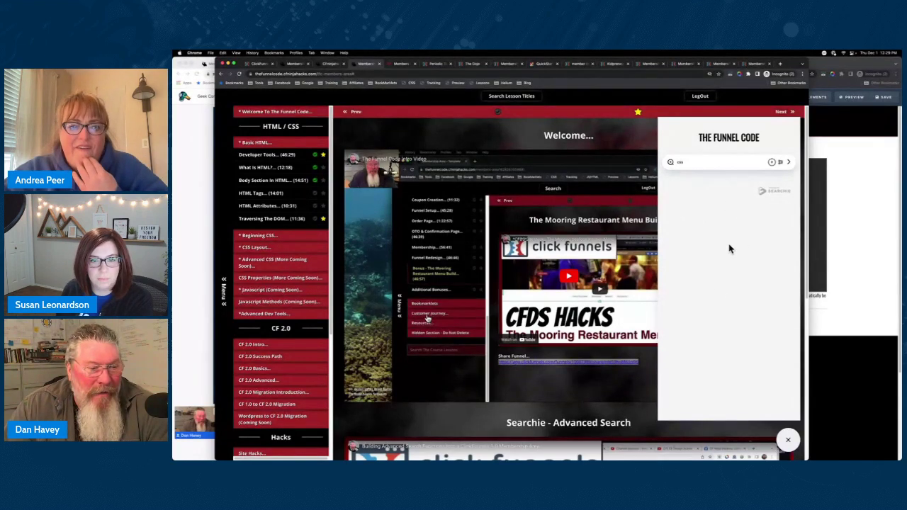
click(788, 442)
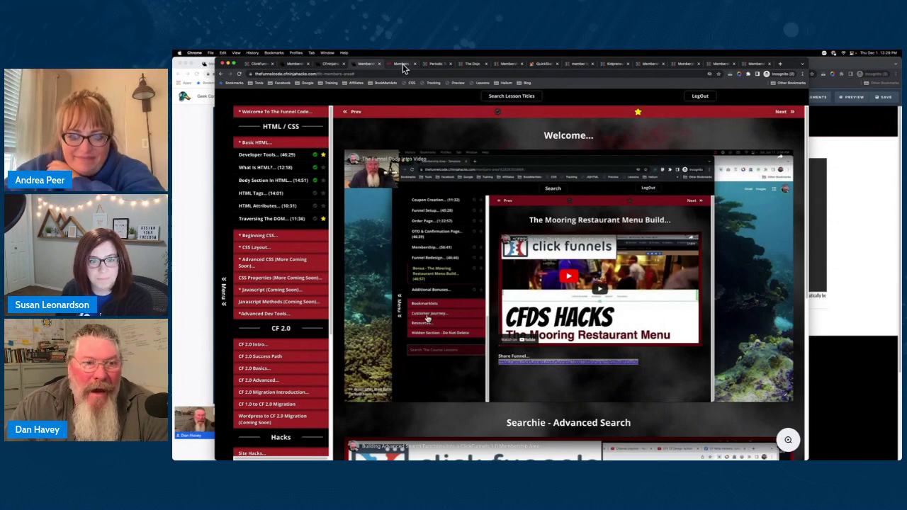
Switch to the How To Be Seen As An Expert login page and scroll through its success stories
click(401, 65)
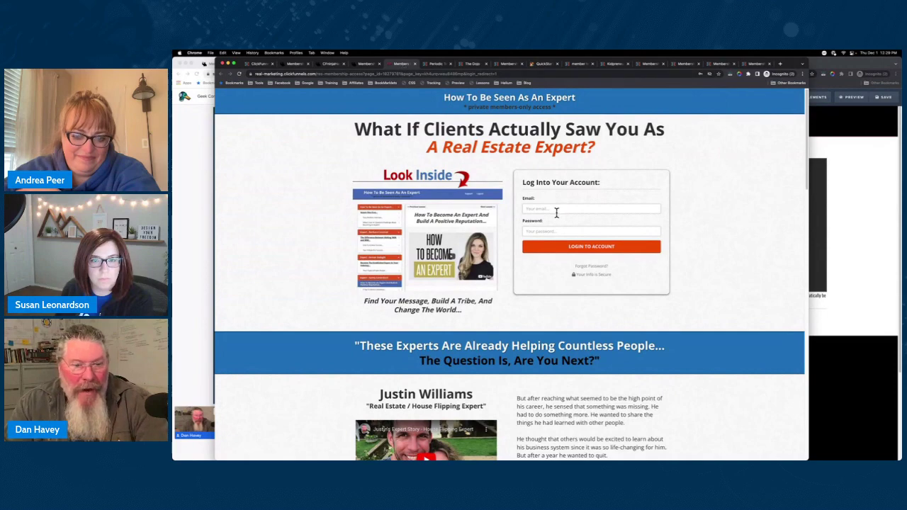
scroll(556, 211, down, 5)
scroll(556, 211, down, 15)
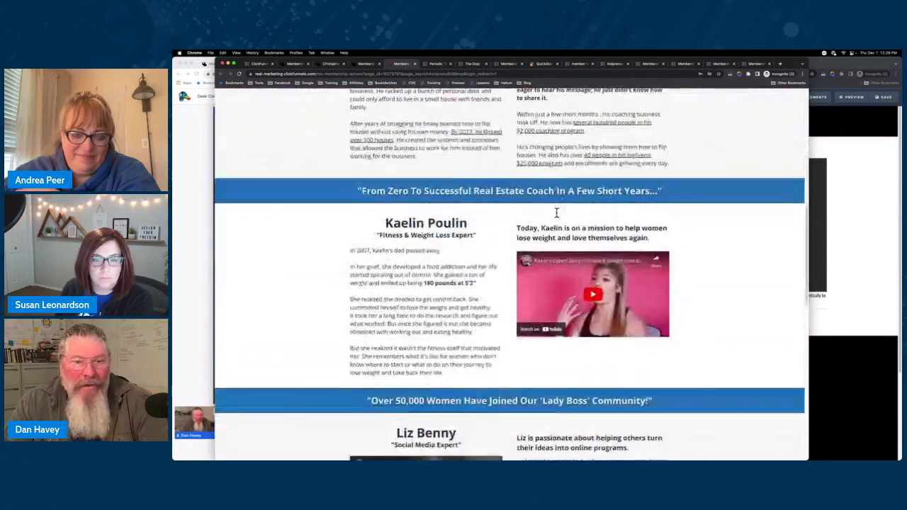
scroll(556, 213, down, 1)
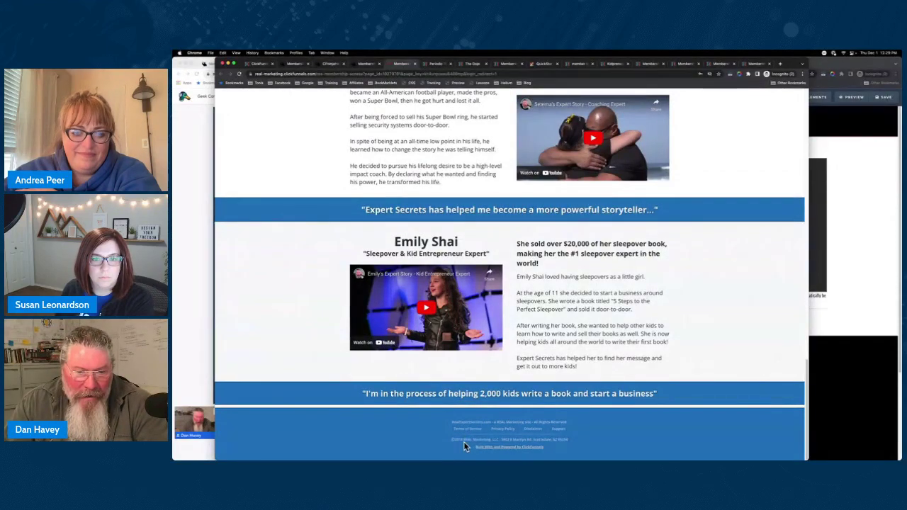
scroll(523, 425, up, 18)
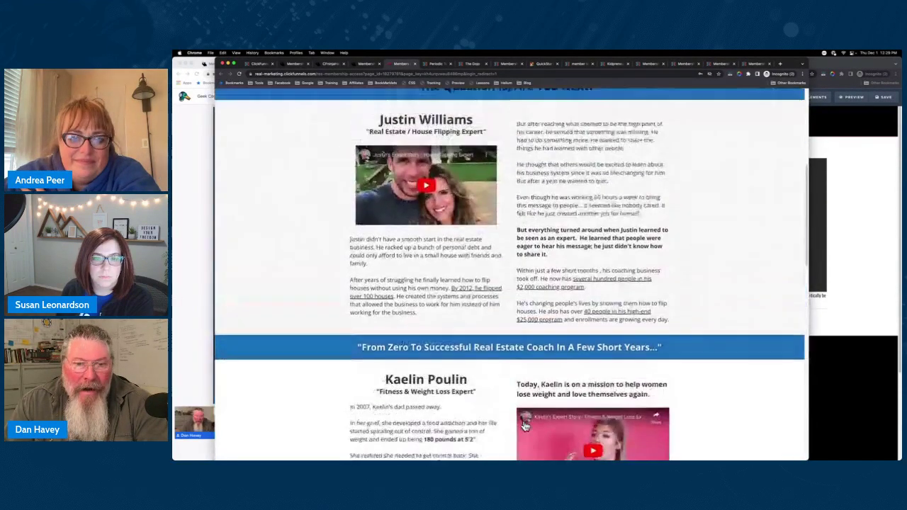
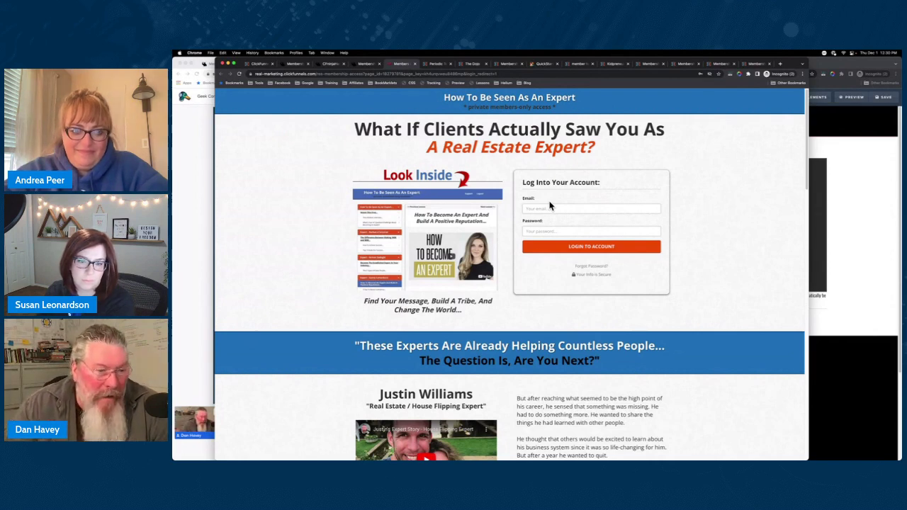
View the December 1, 2022 workout plan preview, then switch to The Dojo's Ninja Mission page
click(437, 64)
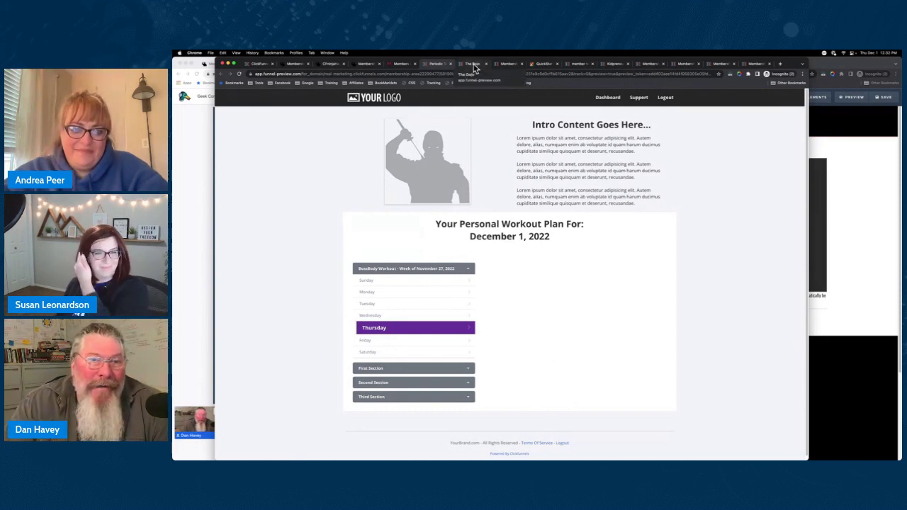
click(473, 64)
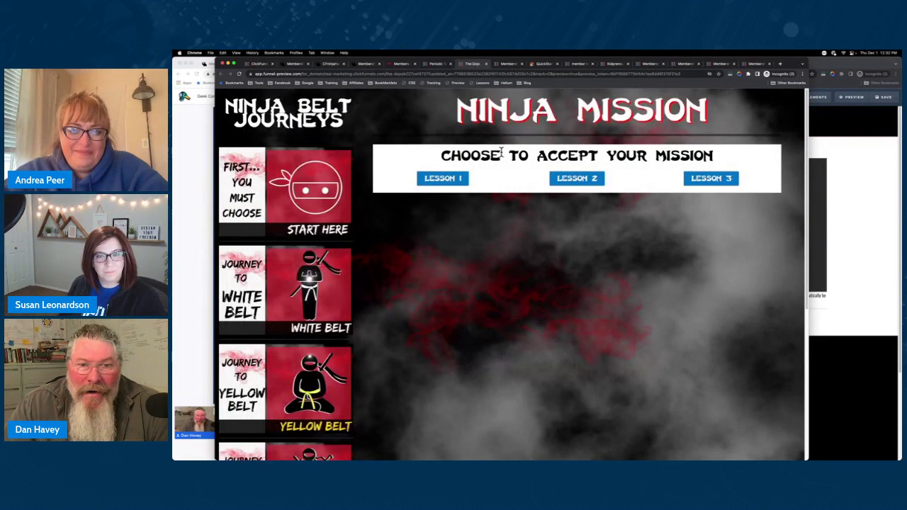
Expand the Start Here, White, Yellow, Orange and Green Belt journey cards, ending back on Start Here
click(303, 192)
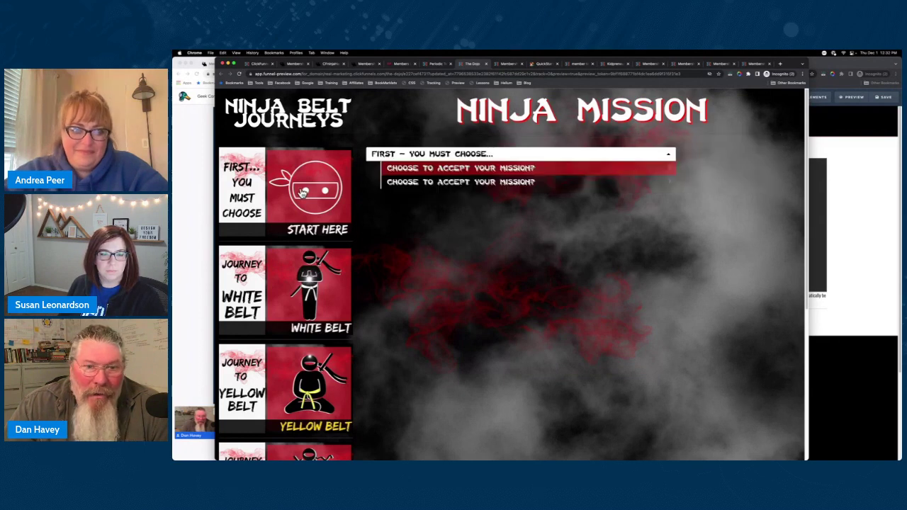
click(301, 266)
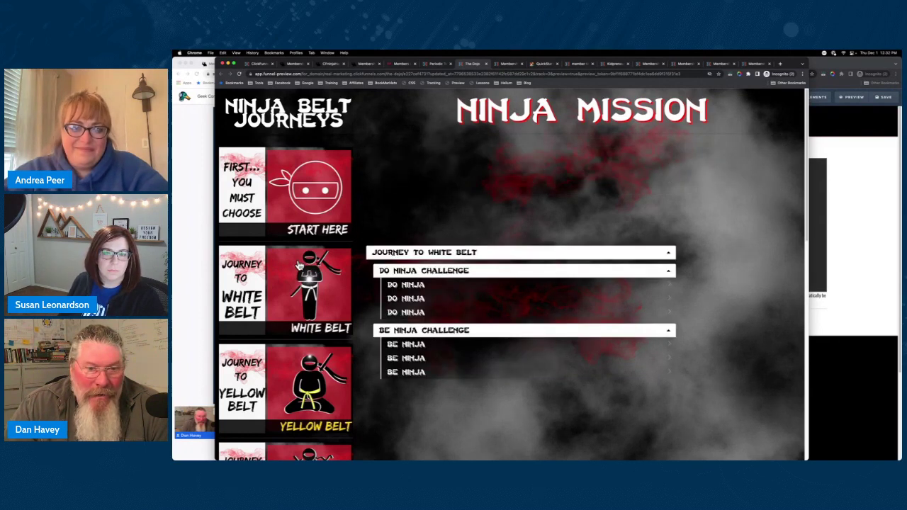
click(297, 365)
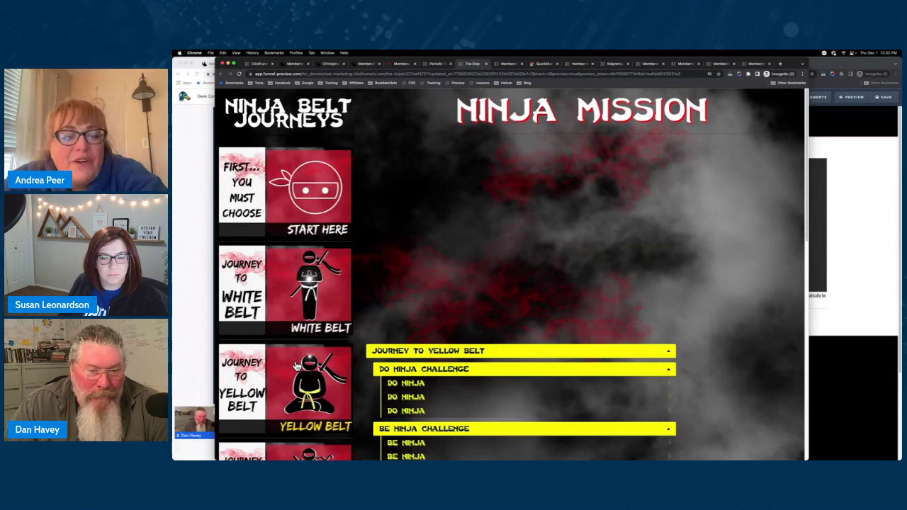
click(291, 455)
scroll(311, 347, down, 1)
scroll(316, 345, down, 5)
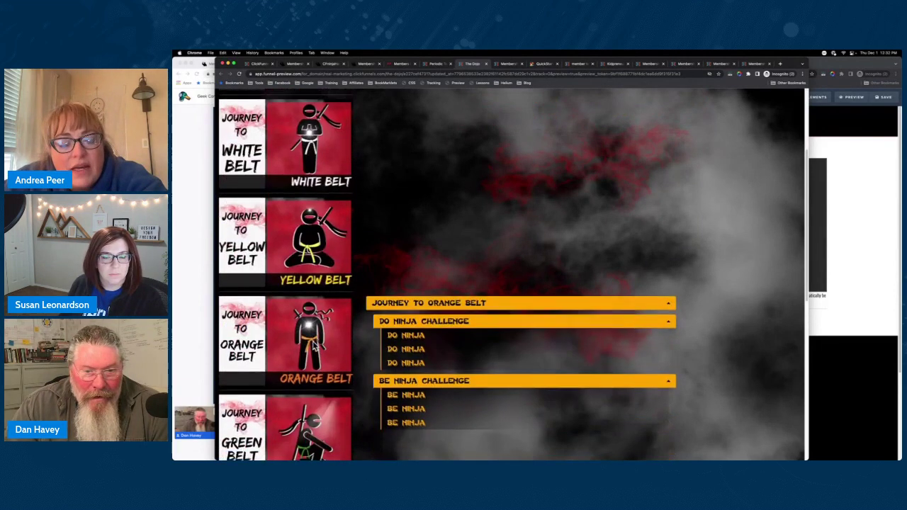
click(313, 359)
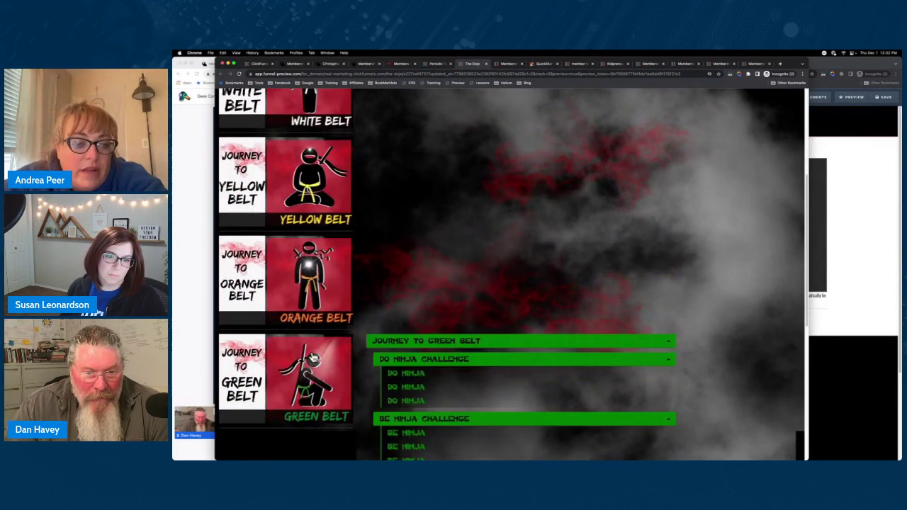
scroll(314, 359, down, 2)
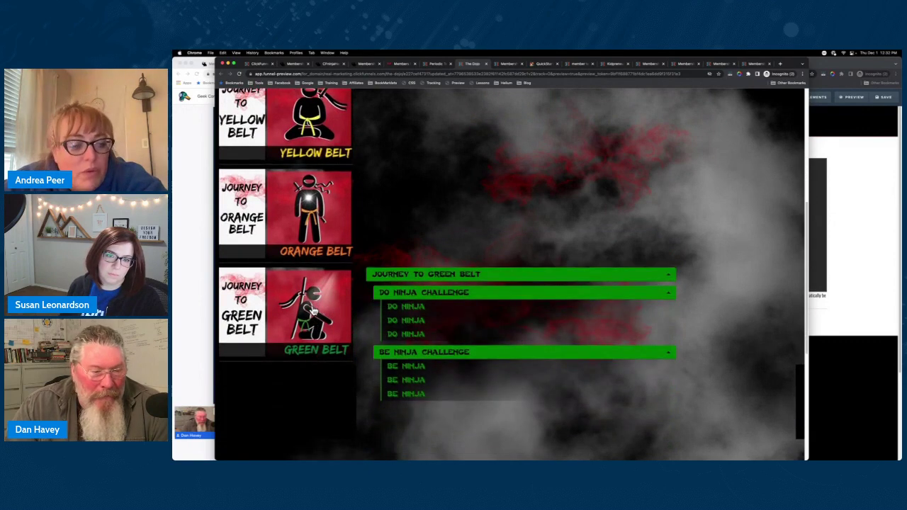
scroll(313, 312, up, 1)
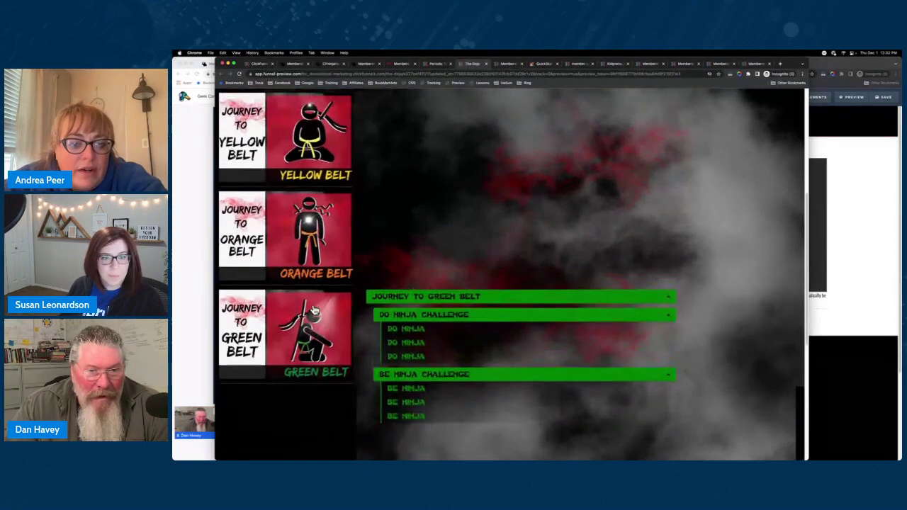
scroll(314, 311, up, 7)
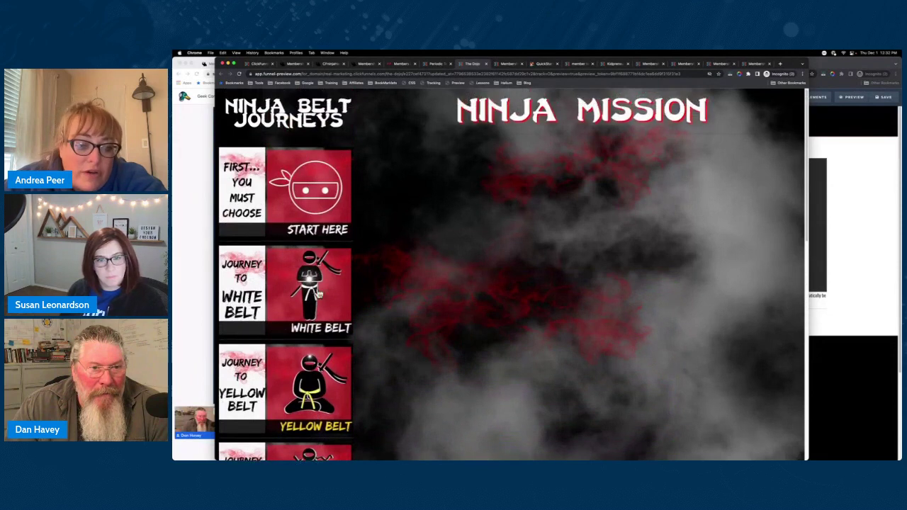
click(317, 206)
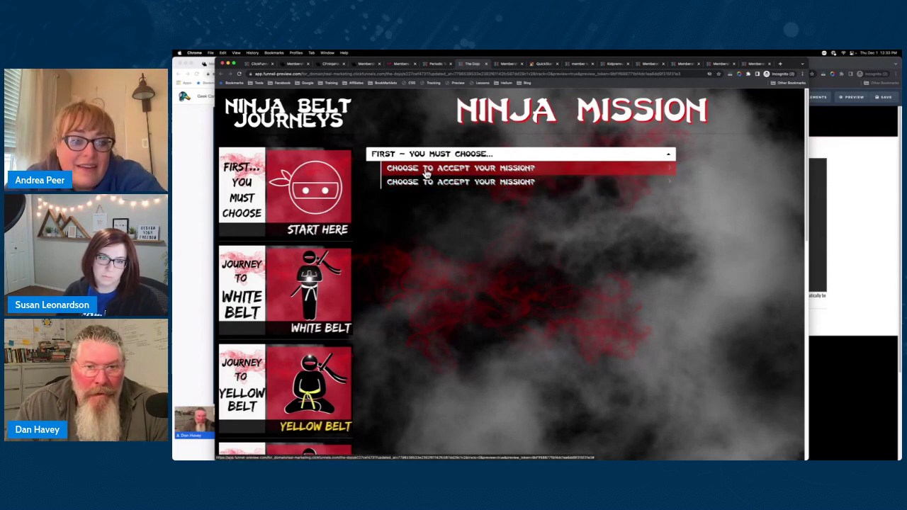
Open Choose to Accept Your Mission and step through Lessons 1, 2 and 3
click(426, 172)
click(439, 181)
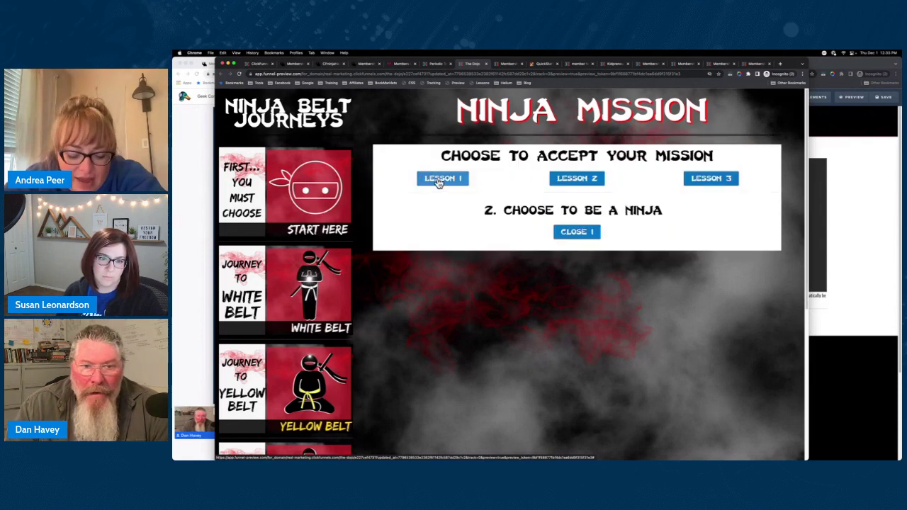
click(578, 234)
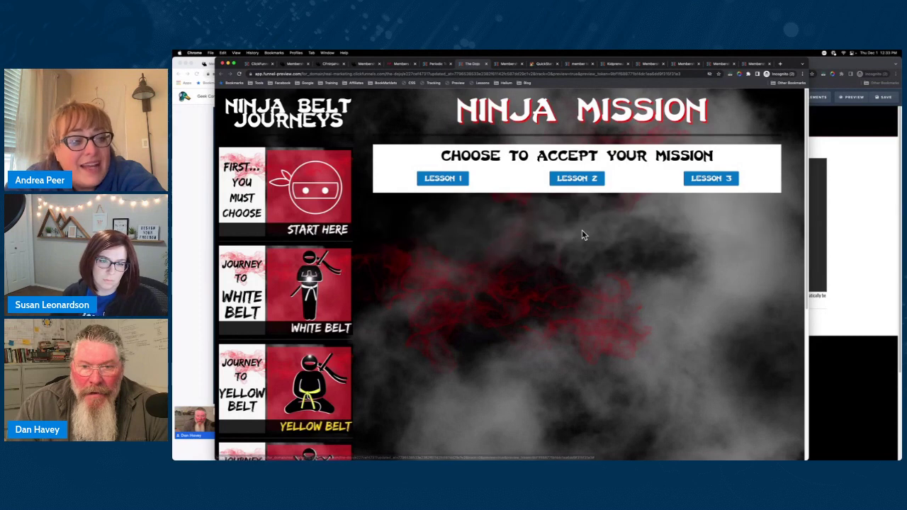
click(588, 181)
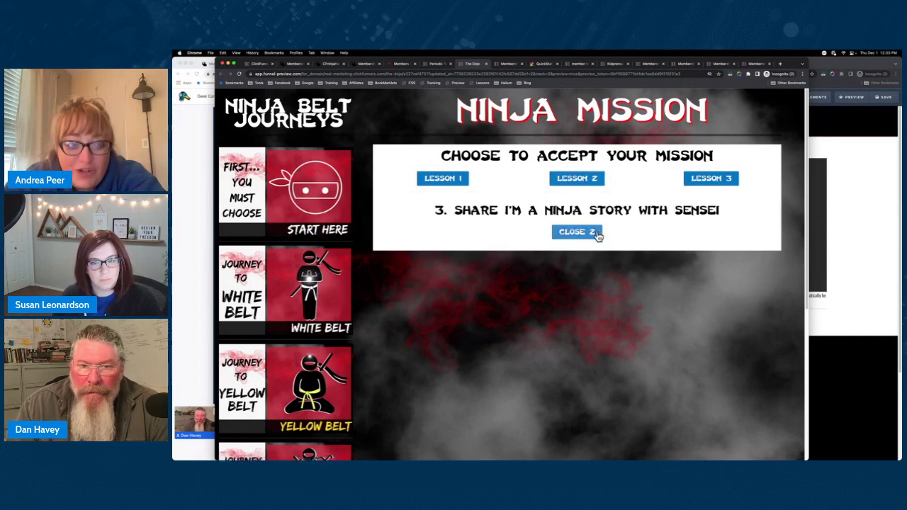
click(592, 233)
click(691, 183)
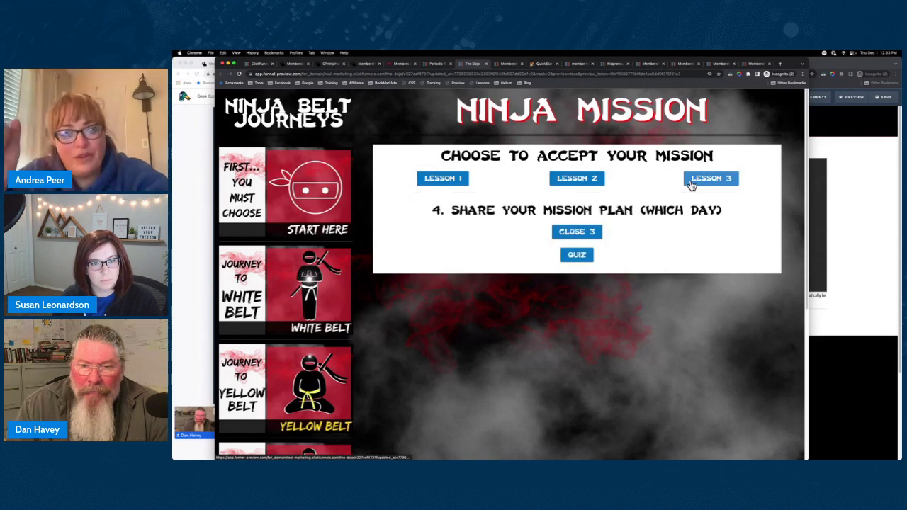
Expand the Quiz Section and scroll through the embedded Demo Quiz form
click(577, 256)
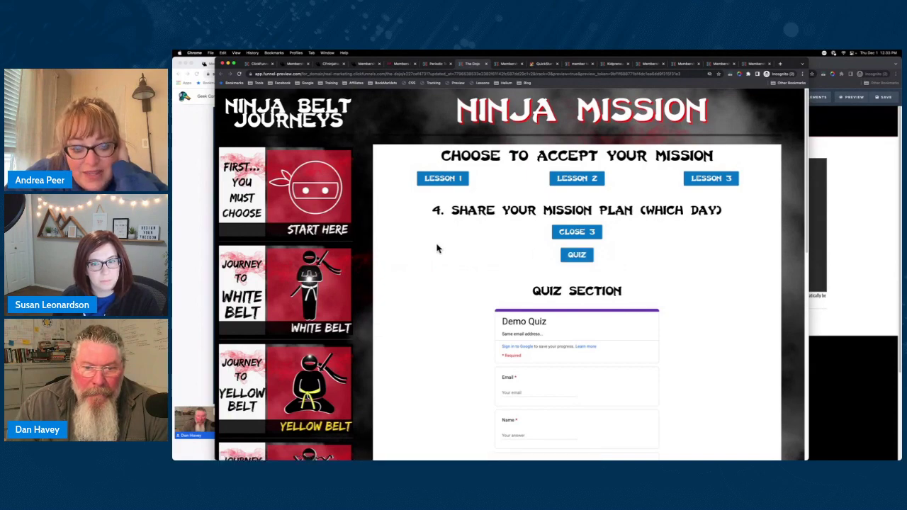
scroll(437, 248, down, 3)
scroll(438, 248, down, 5)
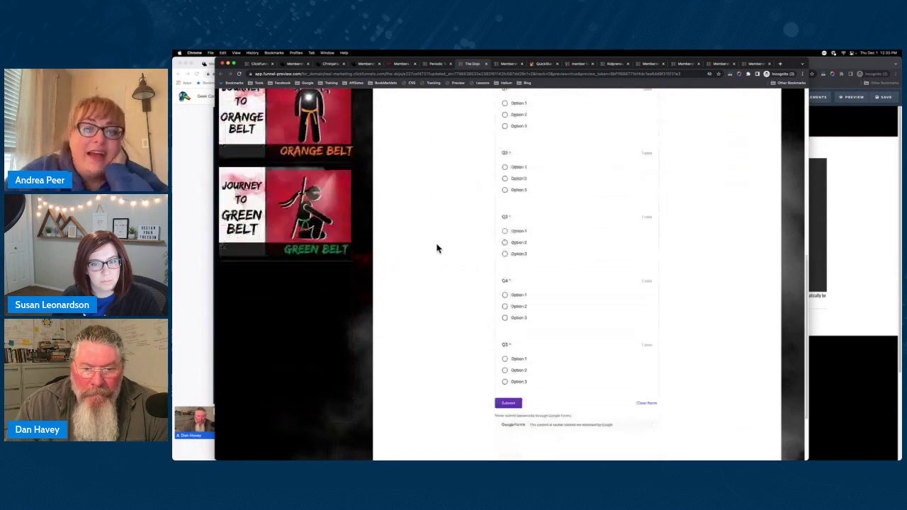
scroll(437, 248, up, 7)
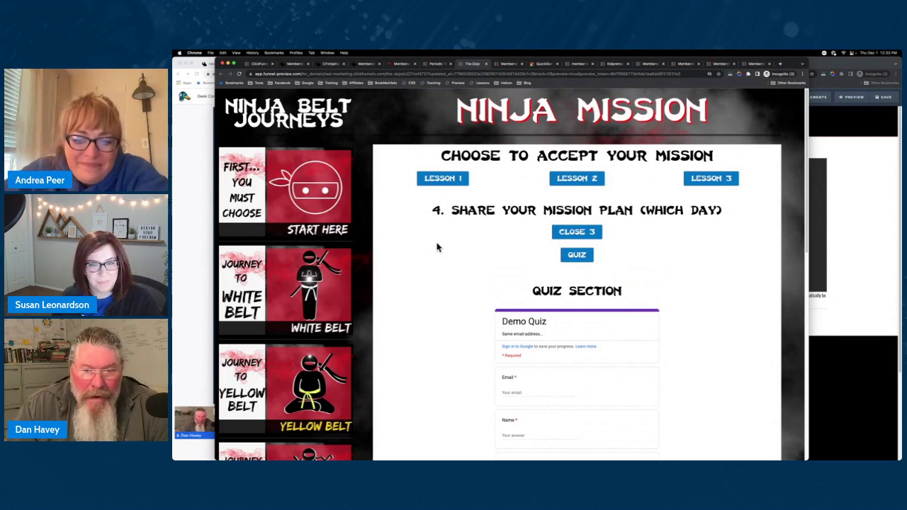
scroll(579, 320, down, 1)
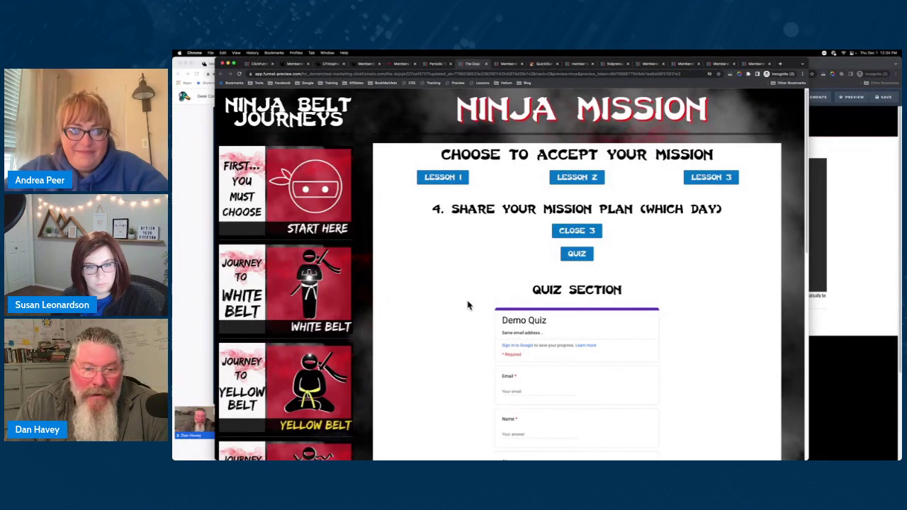
scroll(468, 305, down, 6)
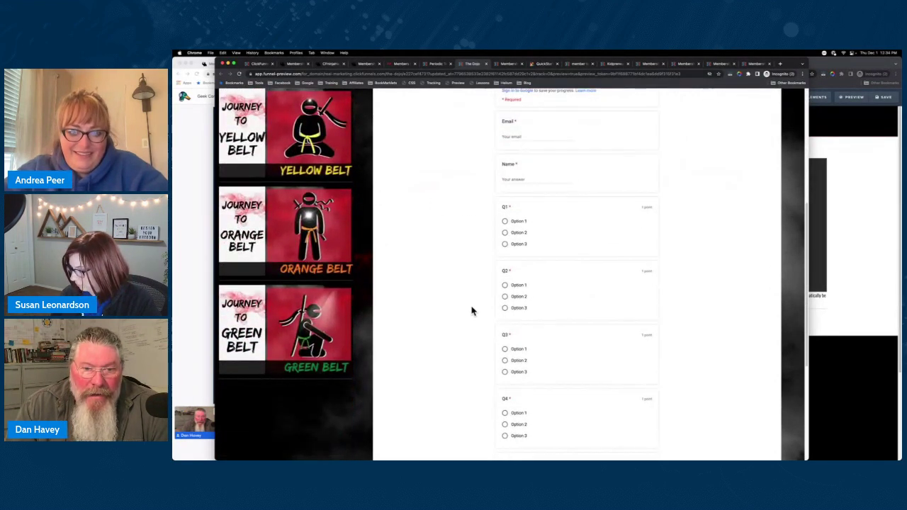
scroll(474, 330, down, 1)
scroll(474, 330, down, 4)
scroll(474, 330, up, 10)
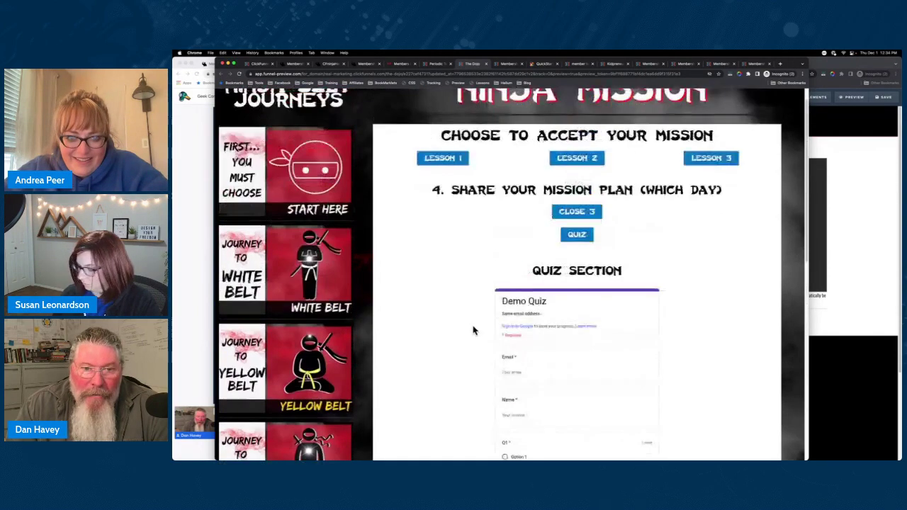
scroll(471, 319, up, 1)
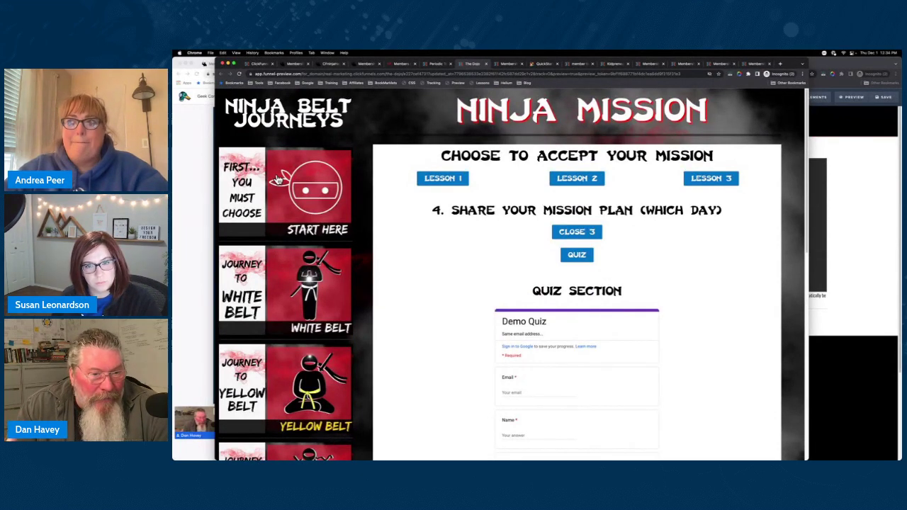
Revisit the White Belt journey and the Choose to Accept Your Mission panel under Start Here
click(297, 262)
click(309, 203)
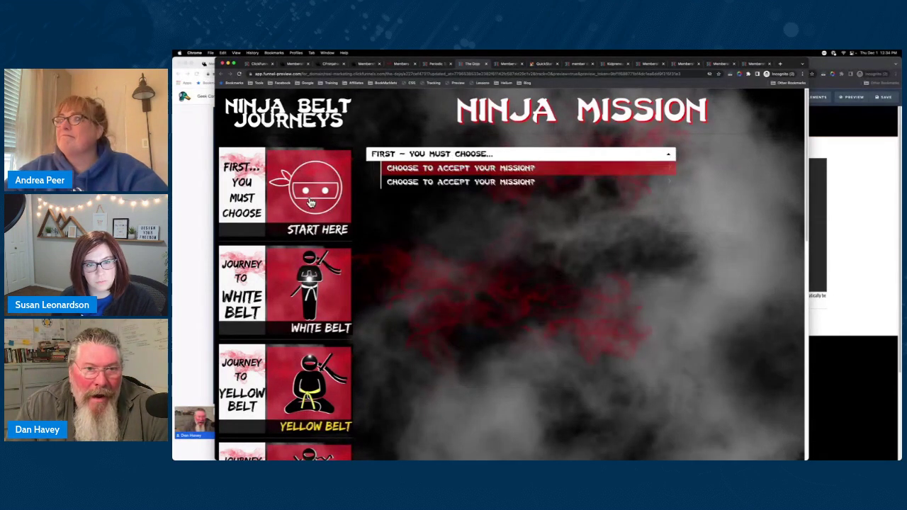
click(400, 170)
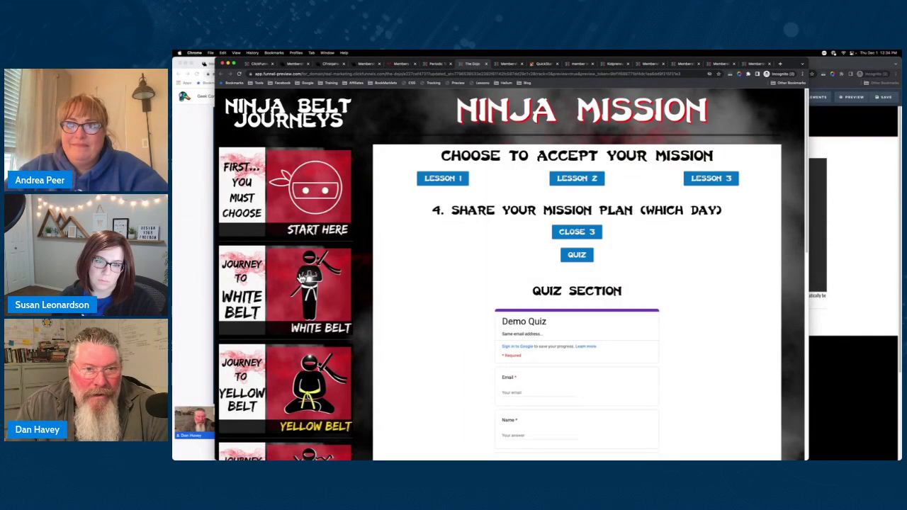
click(301, 279)
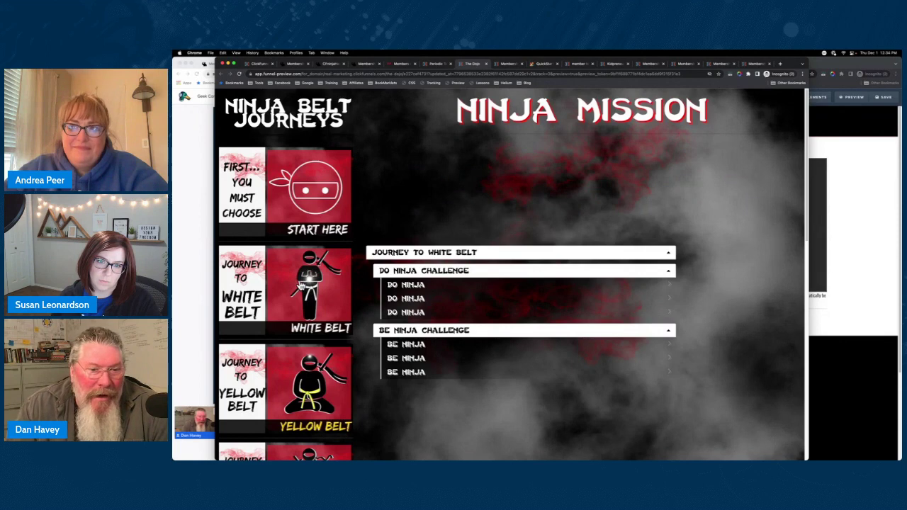
scroll(301, 285, down, 3)
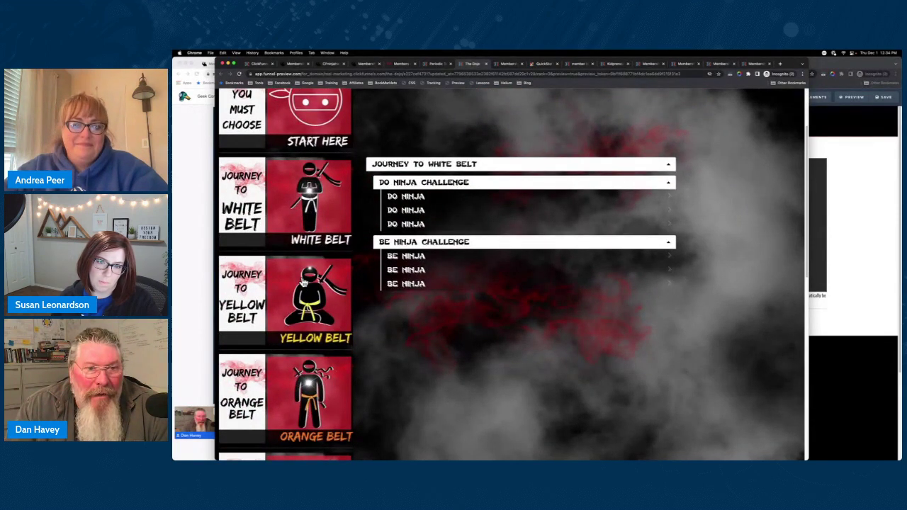
Show the Yellow and Orange Belt lessons, then switch to the Membership Ninjas dashboard
click(304, 282)
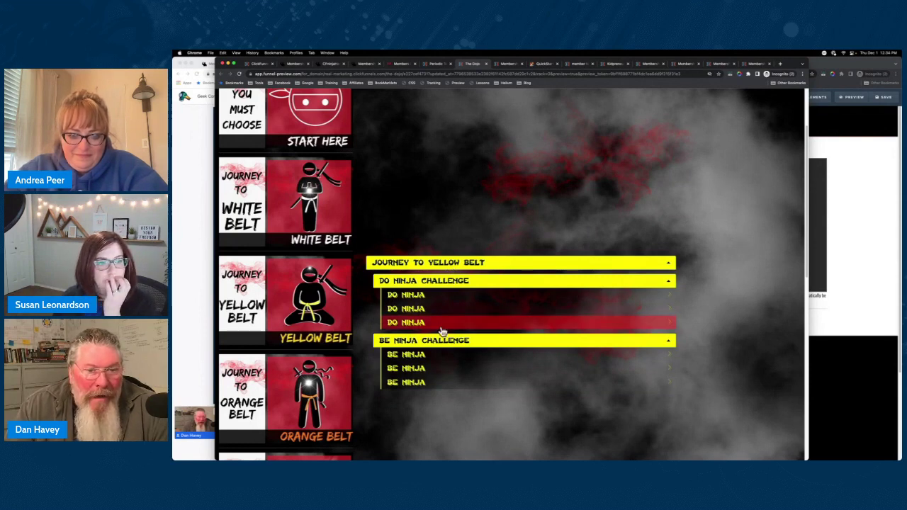
click(343, 379)
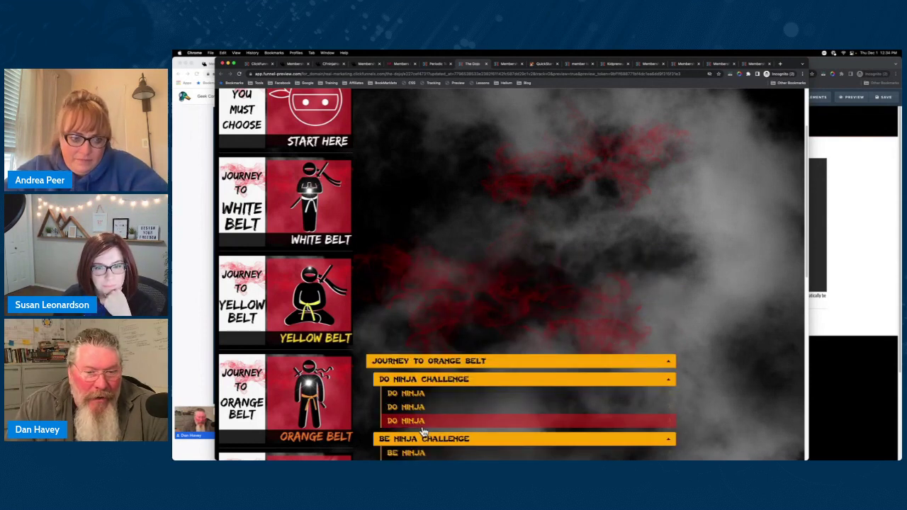
scroll(310, 329, down, 3)
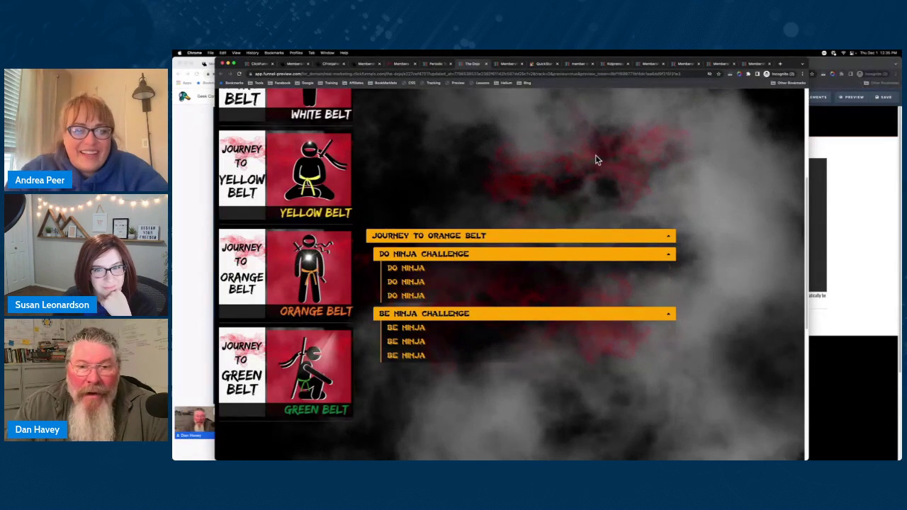
scroll(574, 168, up, 3)
scroll(574, 169, up, 3)
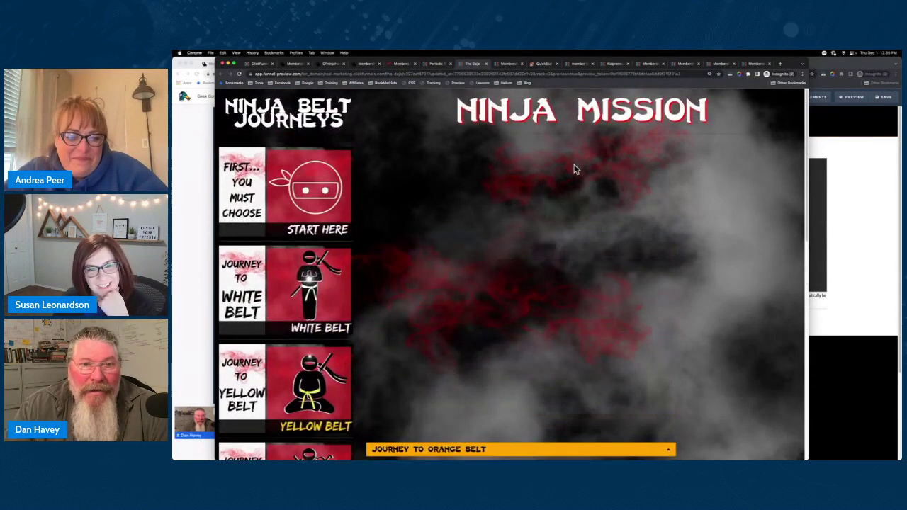
click(507, 64)
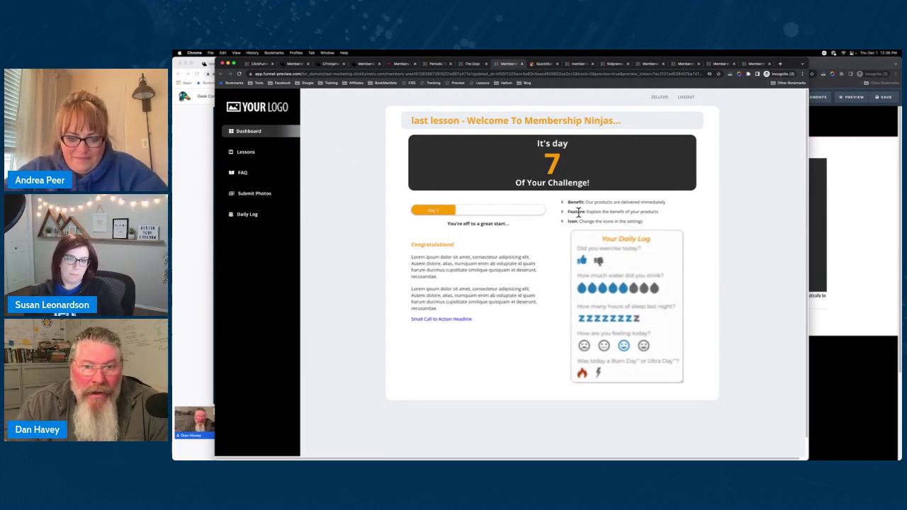
click(247, 156)
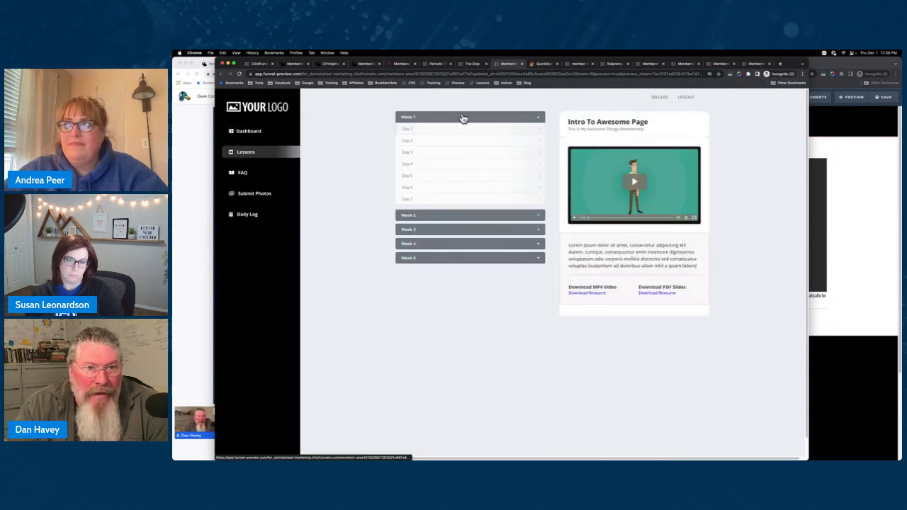
click(243, 174)
click(245, 194)
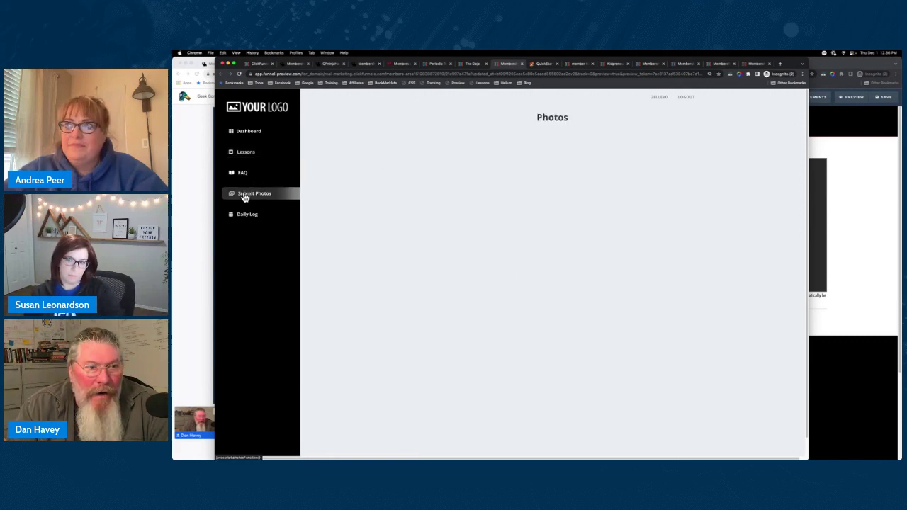
click(246, 216)
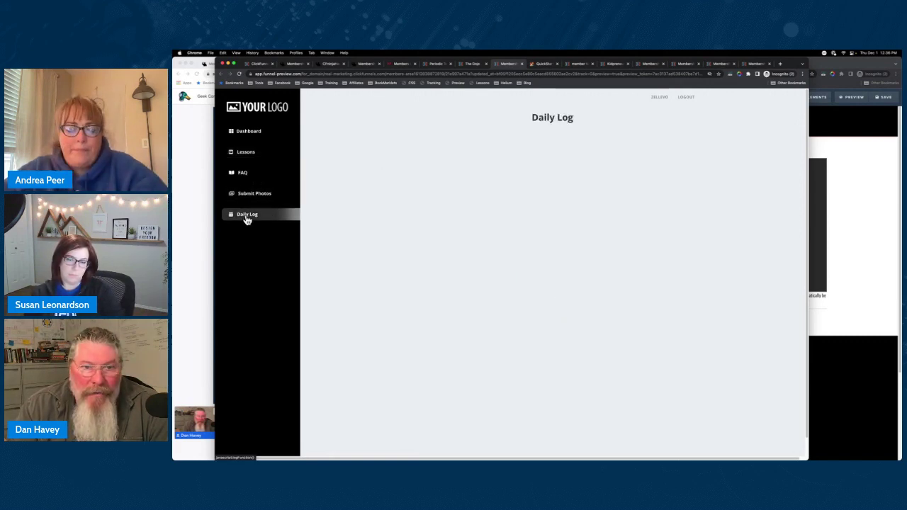
click(248, 195)
click(245, 133)
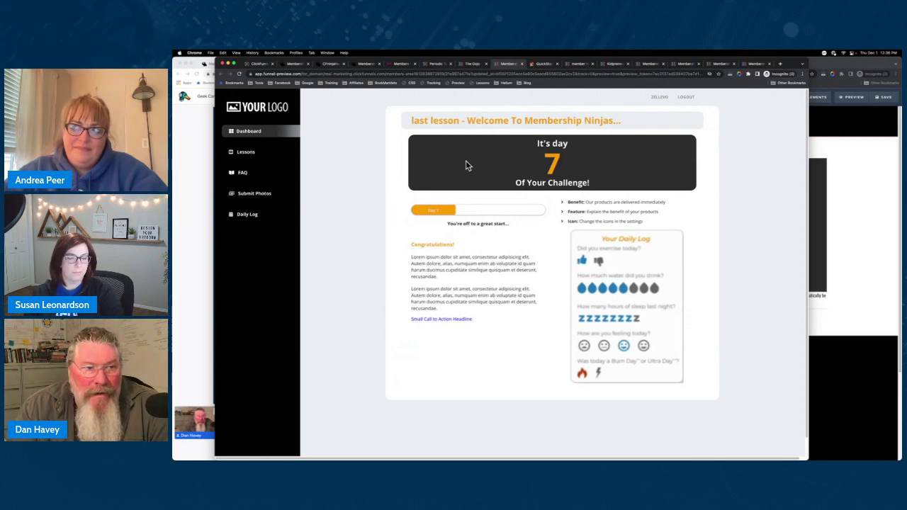
click(239, 153)
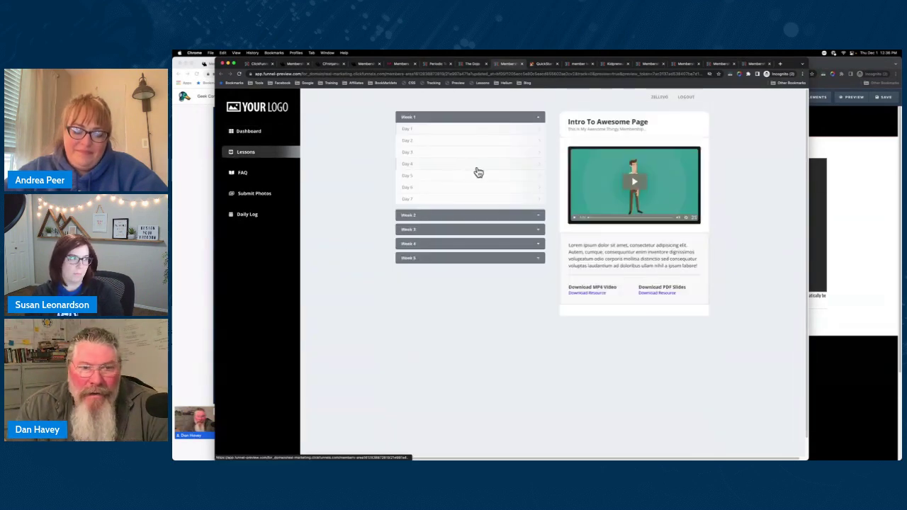
click(428, 216)
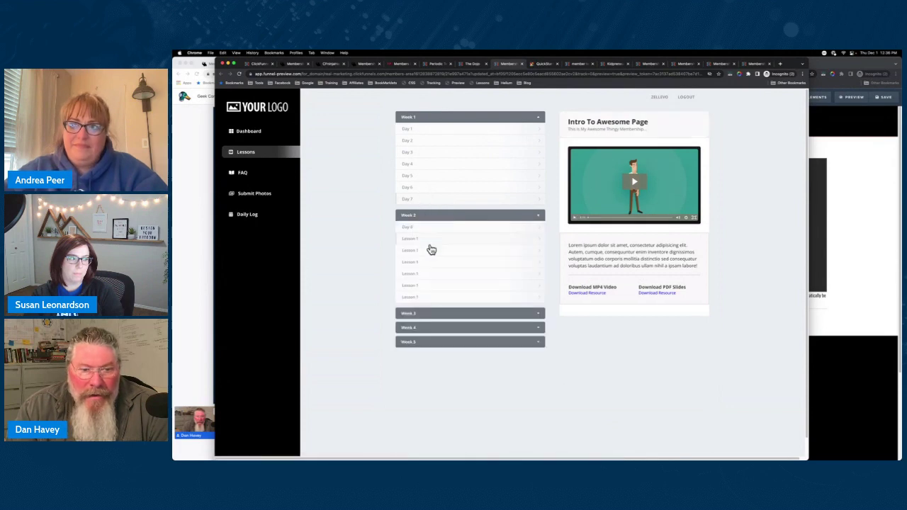
click(435, 343)
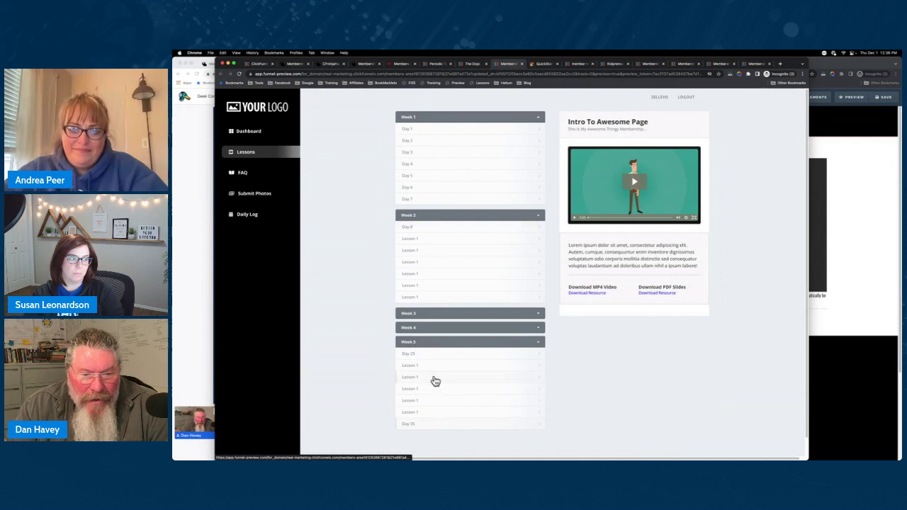
click(440, 329)
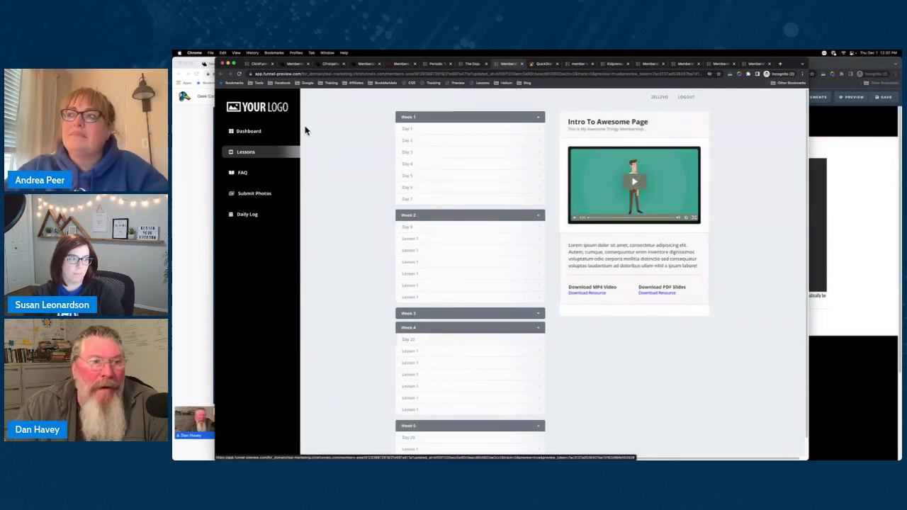
click(241, 134)
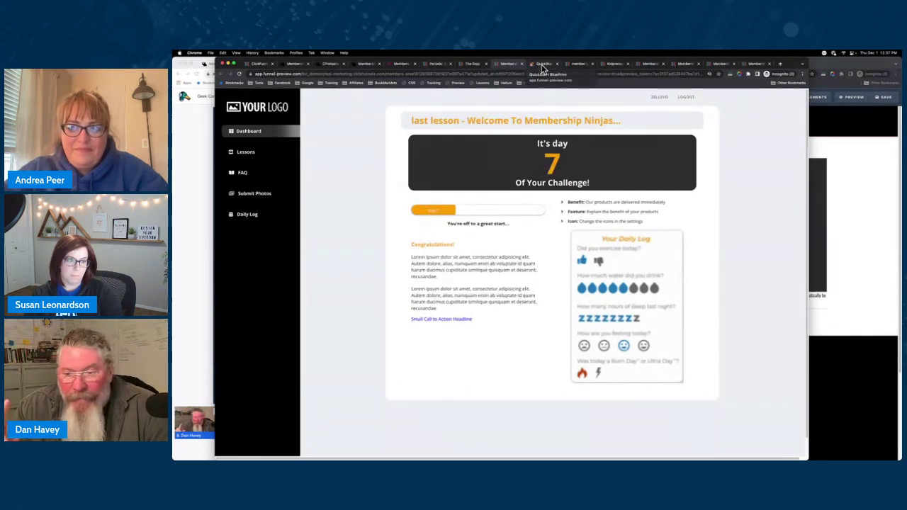
Switch to the QuickStart Blueprint member area and scroll through its page
click(542, 64)
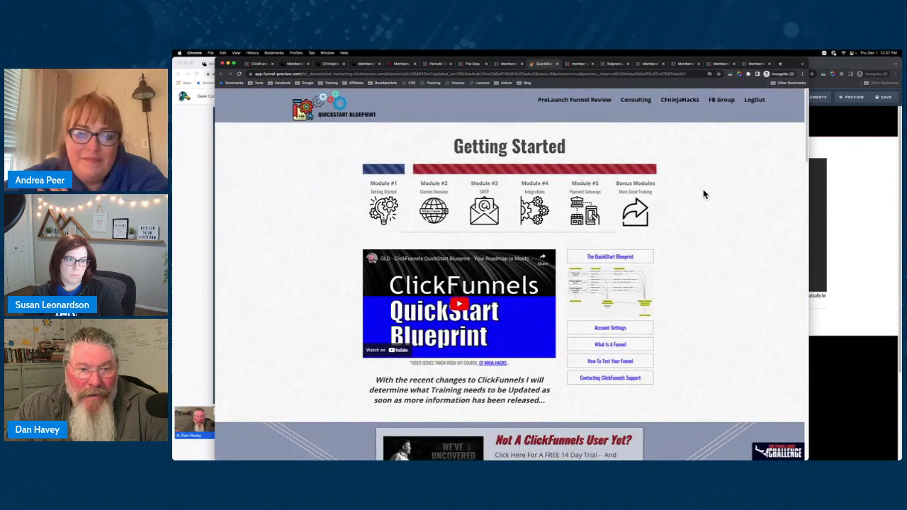
scroll(704, 194, down, 8)
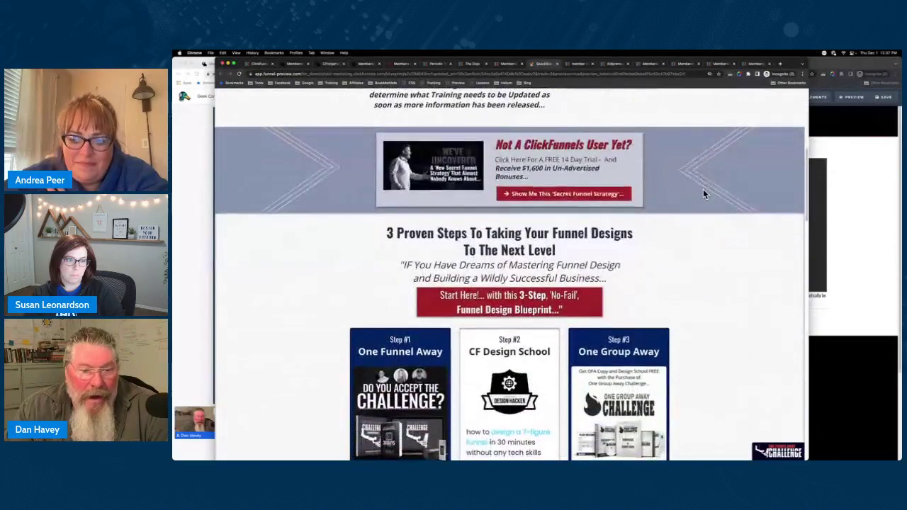
scroll(703, 189, down, 12)
scroll(703, 189, up, 2)
scroll(703, 189, down, 15)
scroll(703, 190, up, 15)
scroll(703, 189, up, 18)
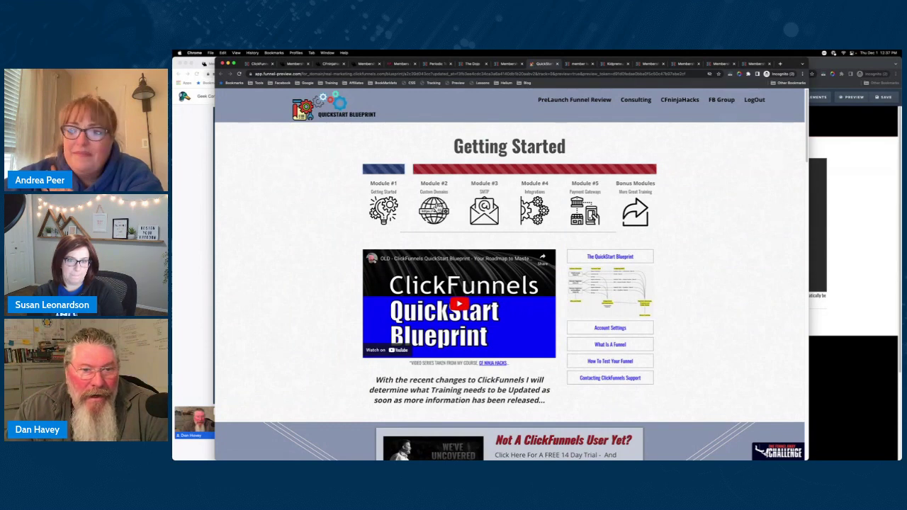
Visit Modules 2 to 8, from Custom Domains to Mobile Optimization, then return to Getting Started
click(434, 210)
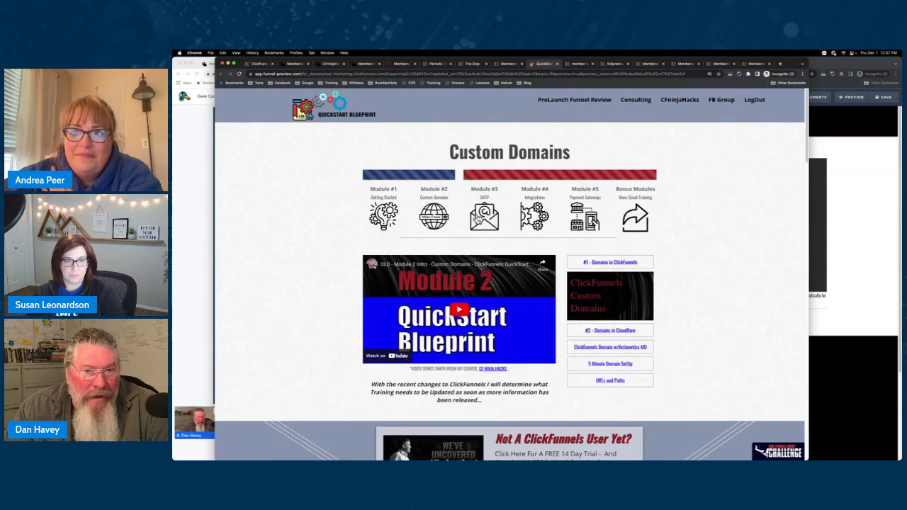
click(484, 217)
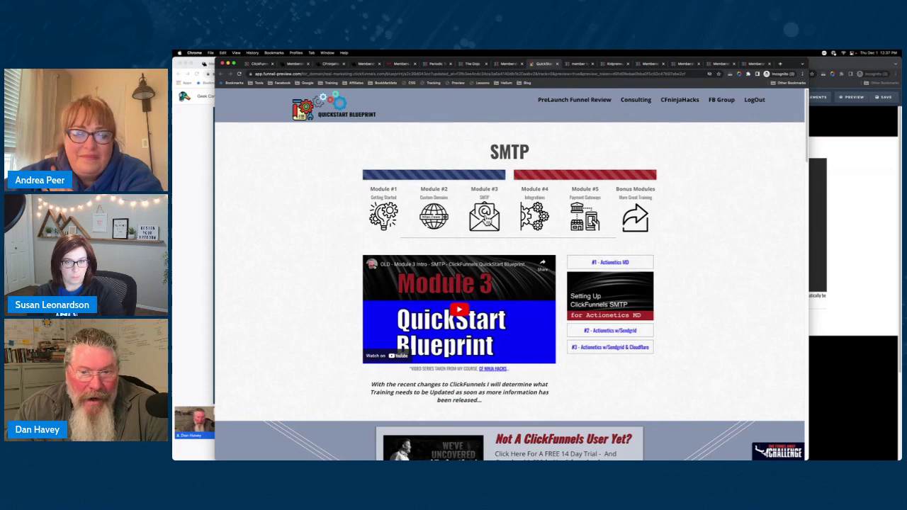
click(533, 218)
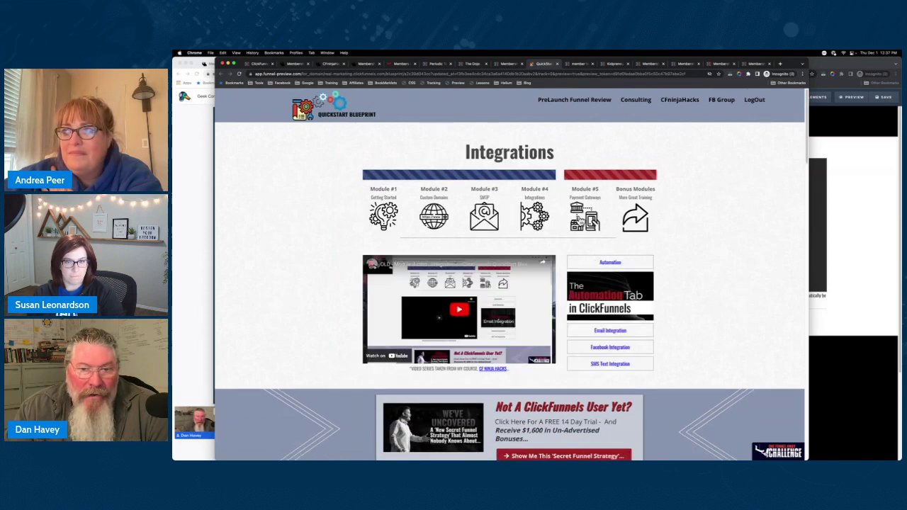
click(582, 220)
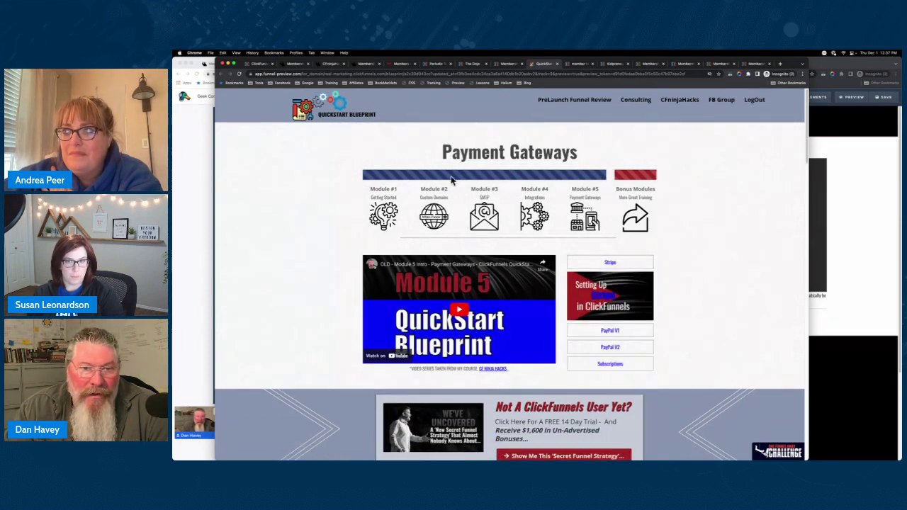
click(638, 221)
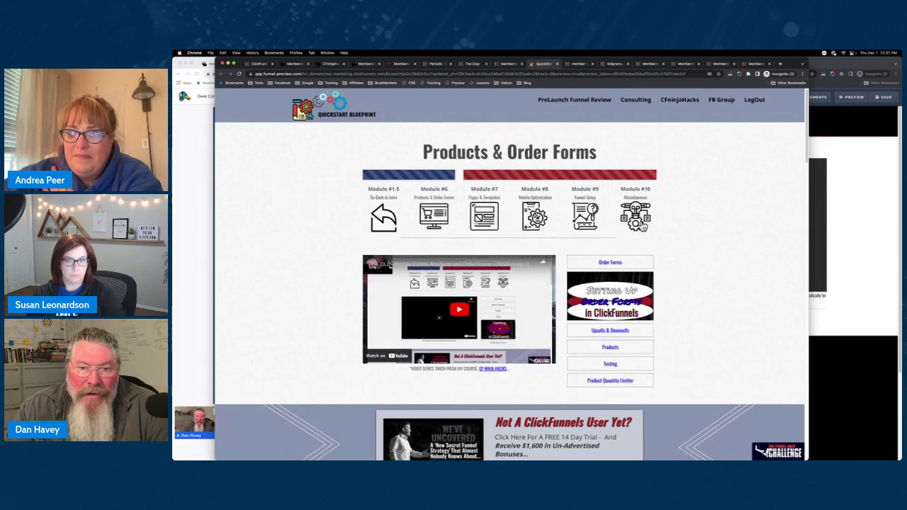
click(481, 218)
click(516, 221)
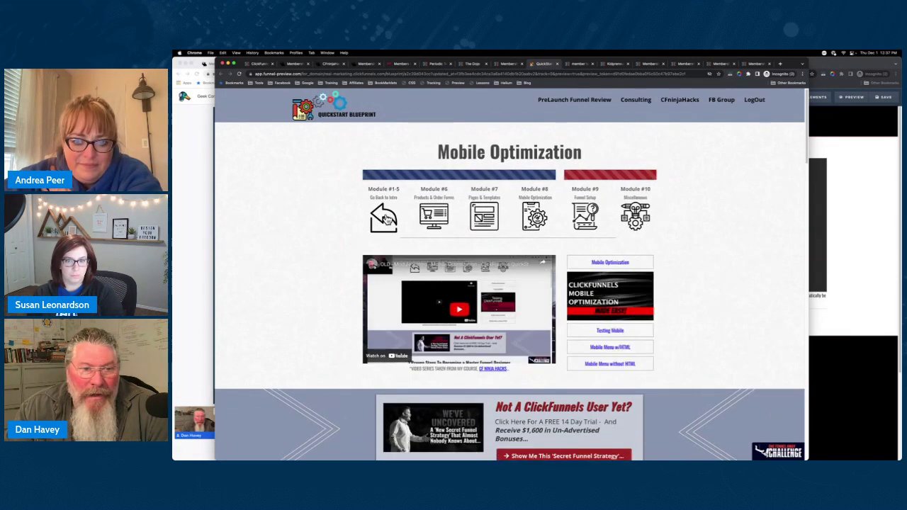
click(386, 218)
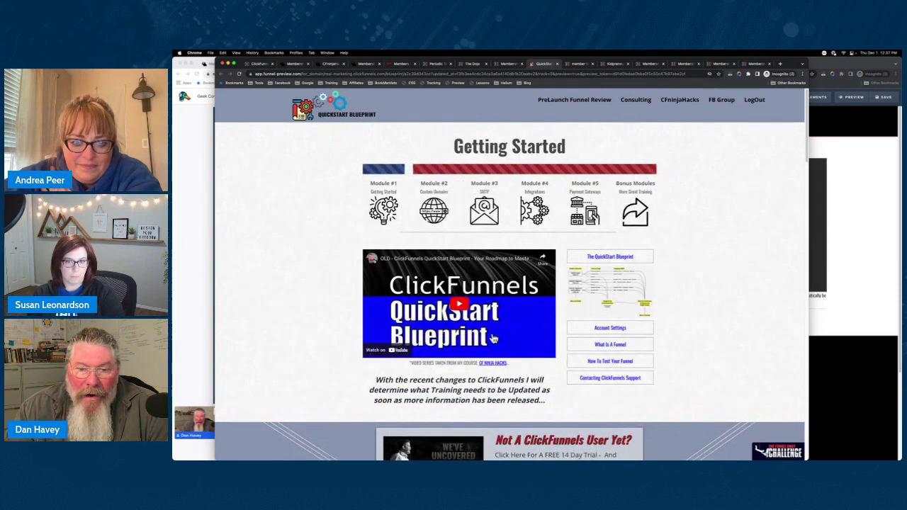
Play the Account Settings overview video preview and close its popup
click(611, 329)
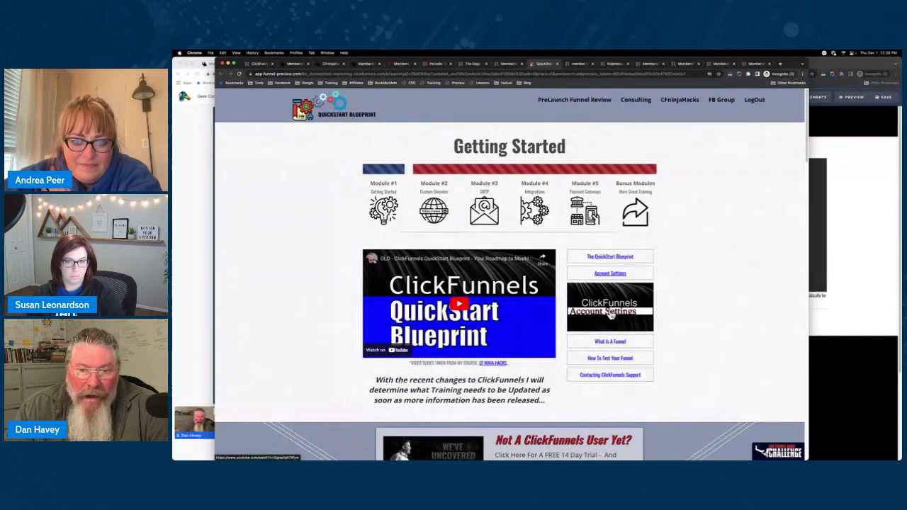
click(611, 312)
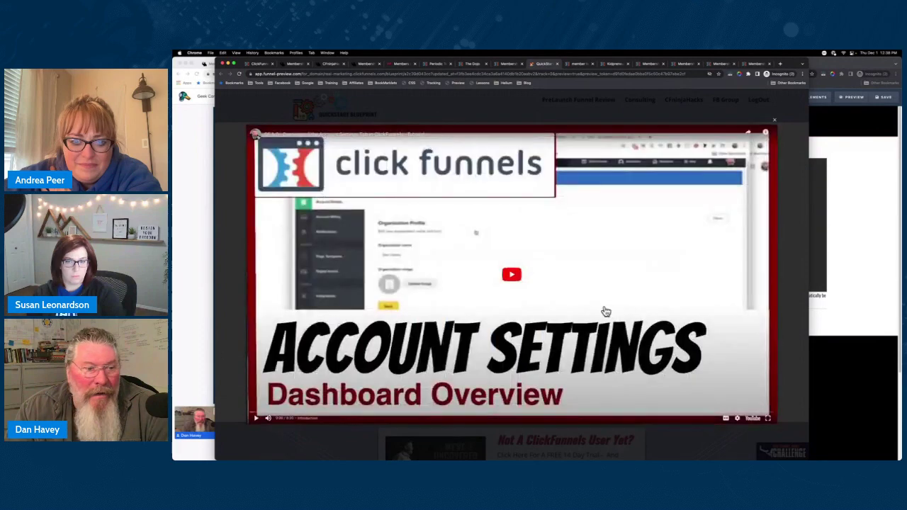
click(776, 124)
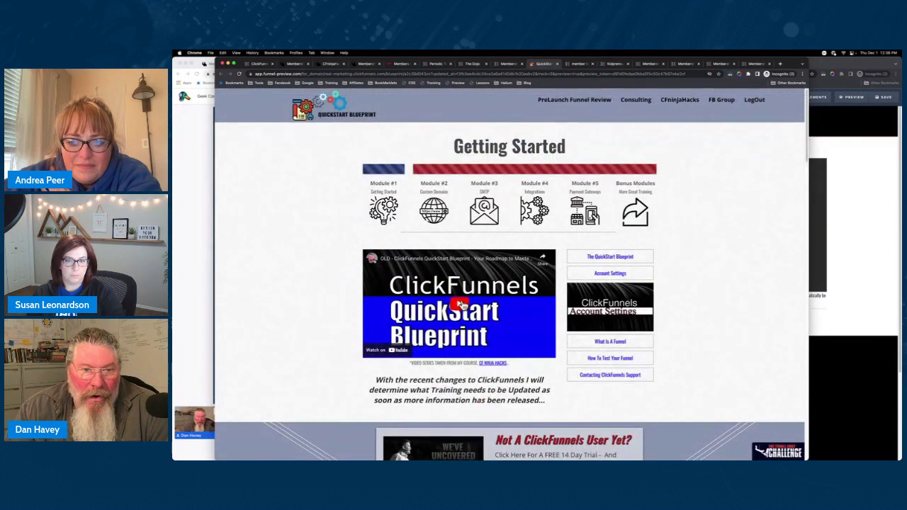
On the Module 3 SMTP page, play and close the Sendgrid and Cloudflare video
click(445, 210)
click(484, 214)
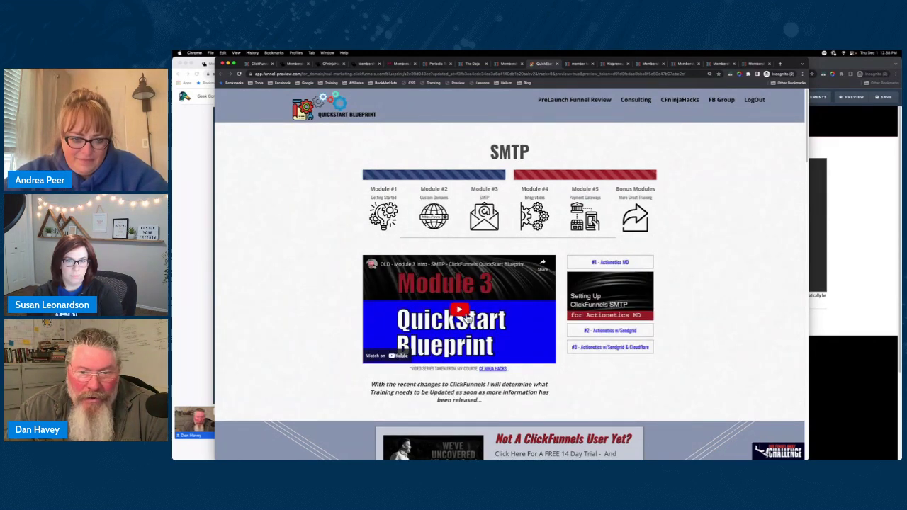
click(615, 342)
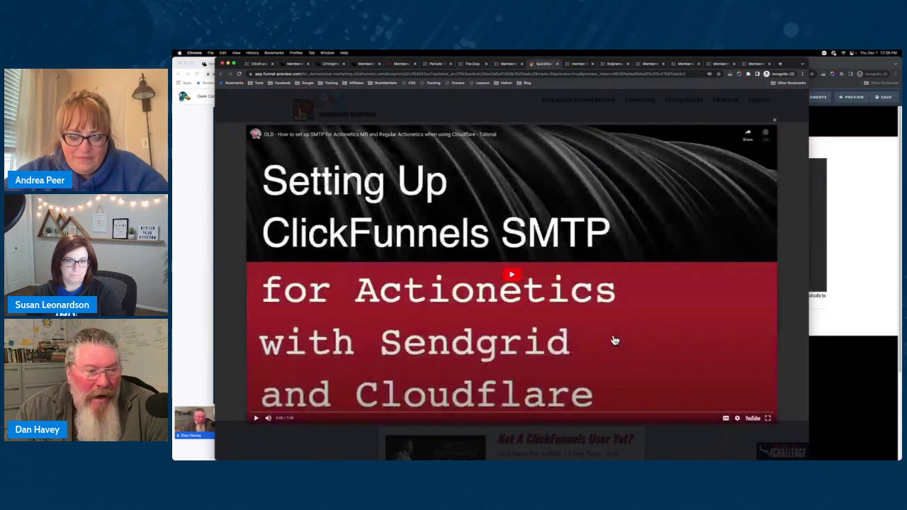
click(774, 124)
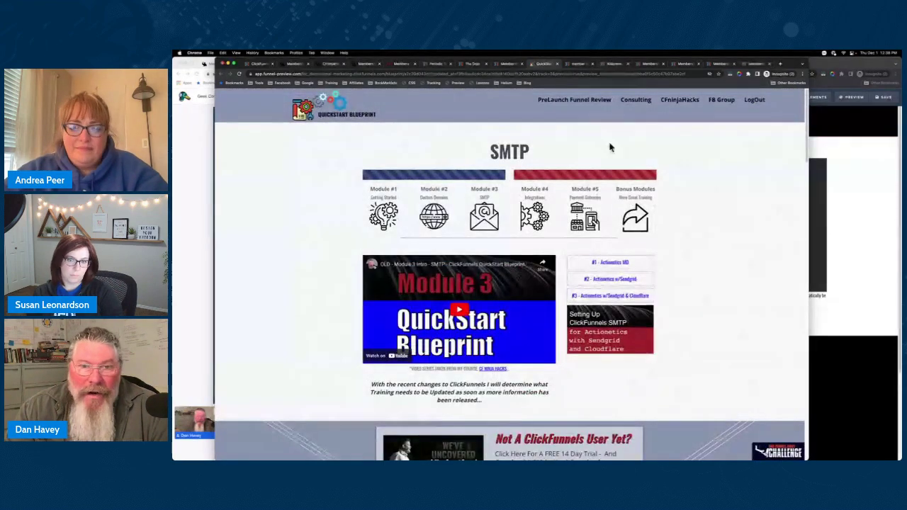
scroll(658, 364, down, 4)
scroll(656, 364, up, 4)
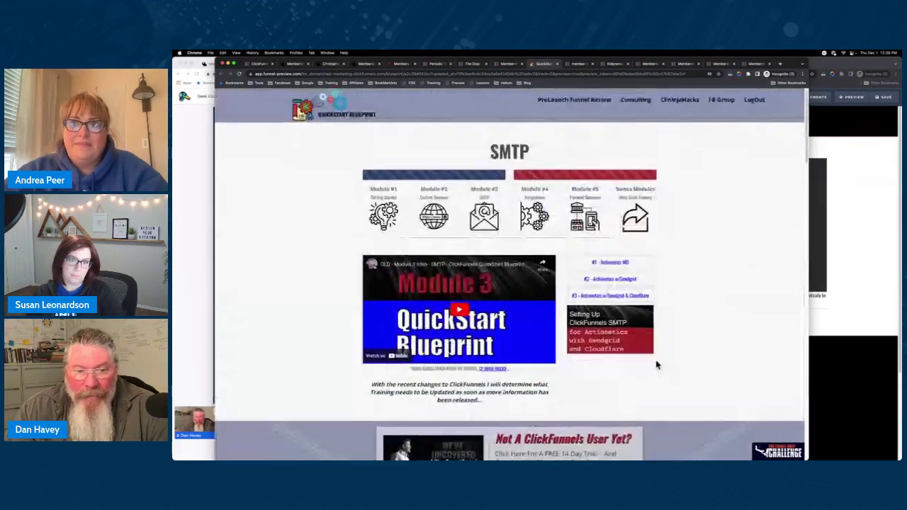
Switch to the Affiliate Outrage membership preview and scroll through its page
click(575, 65)
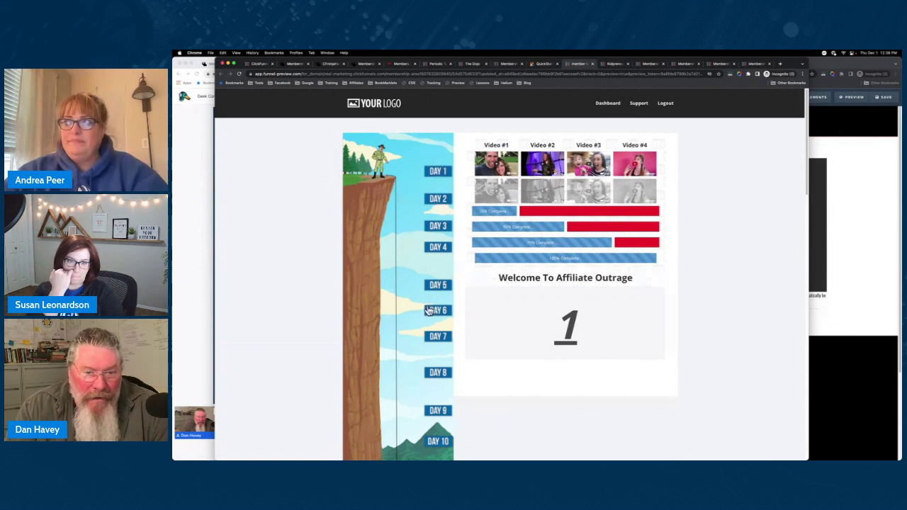
scroll(390, 157, down, 1)
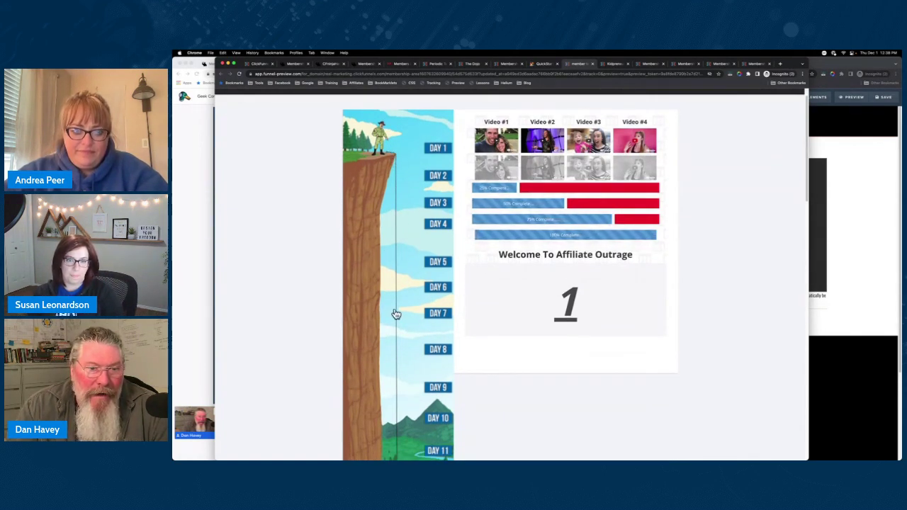
scroll(401, 340, down, 6)
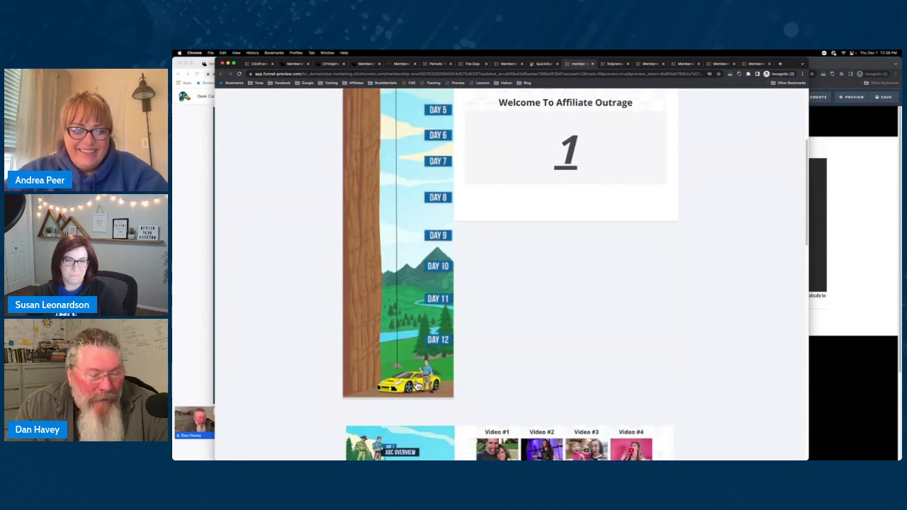
scroll(418, 385, up, 6)
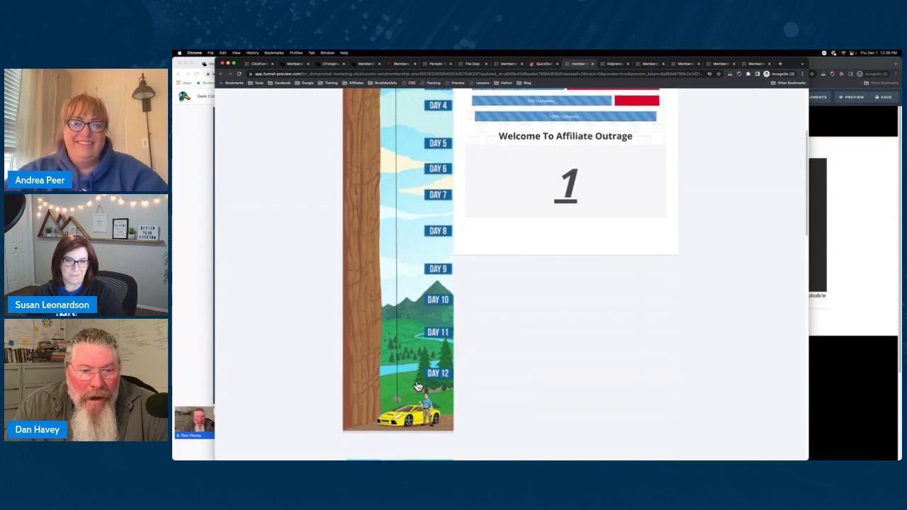
scroll(430, 296, up, 1)
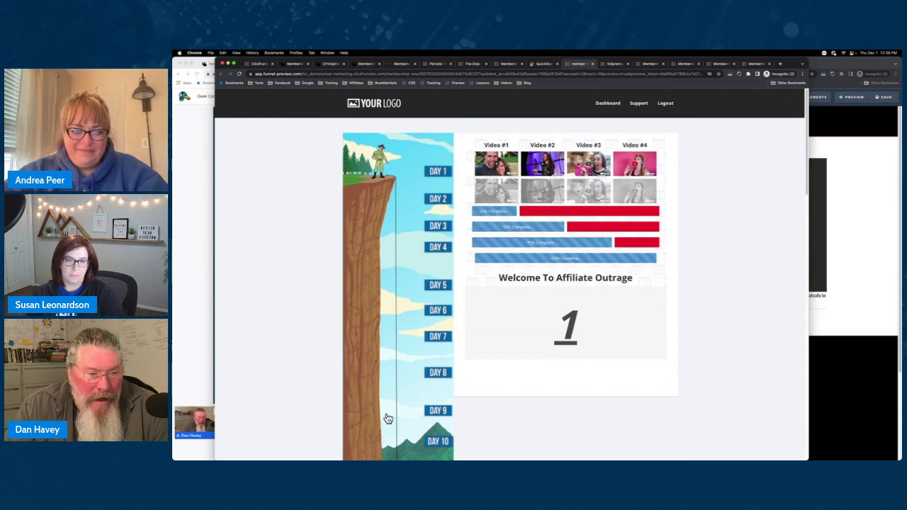
Open each daily lesson from Day 1 through Day 7, then return to Day 1
click(437, 173)
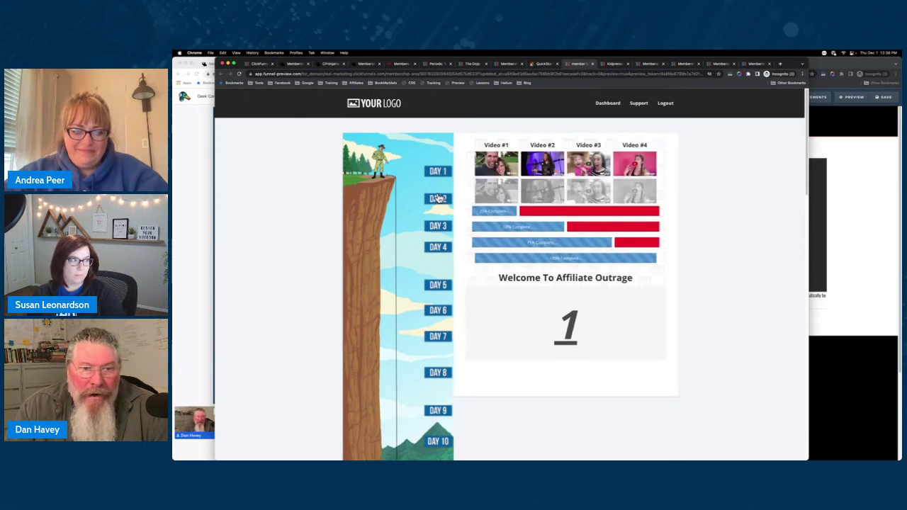
click(439, 201)
click(436, 227)
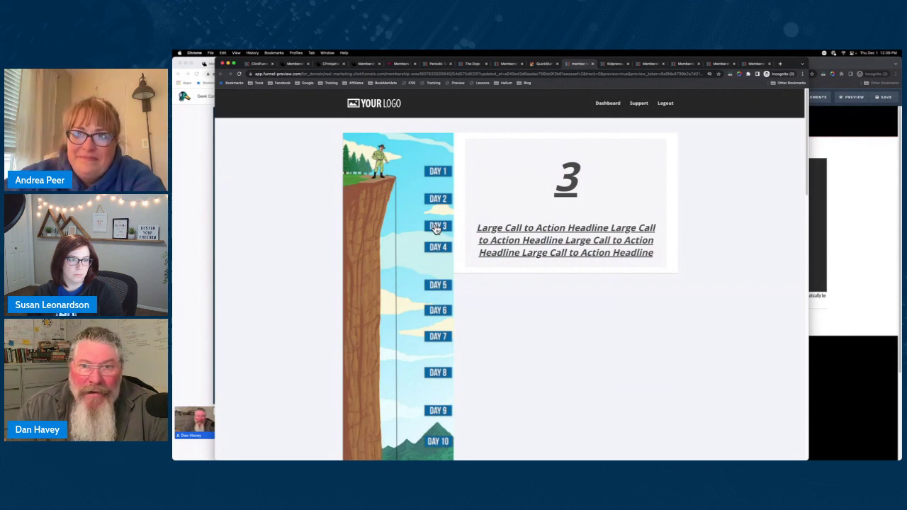
click(437, 250)
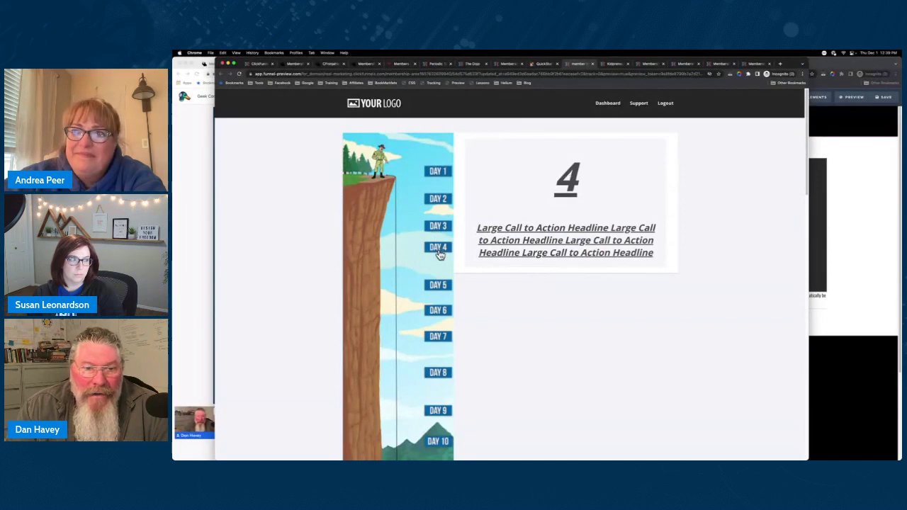
click(439, 287)
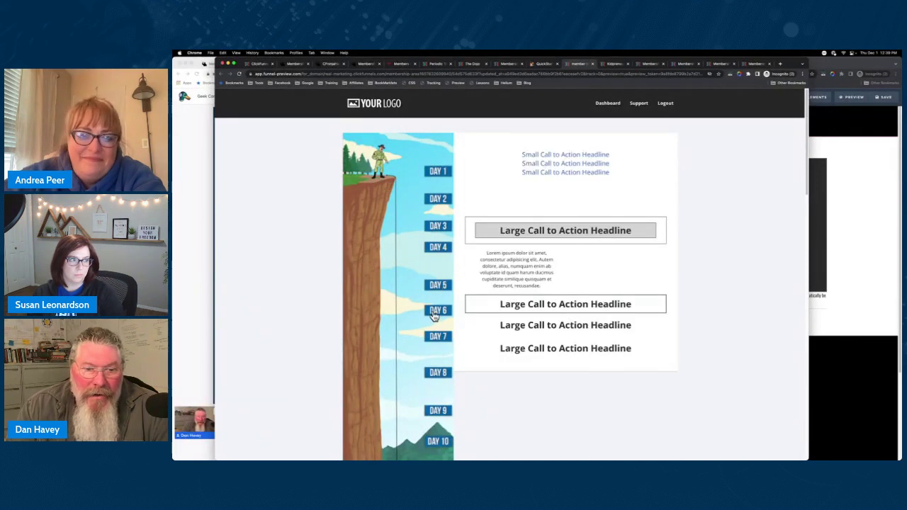
click(435, 315)
click(438, 337)
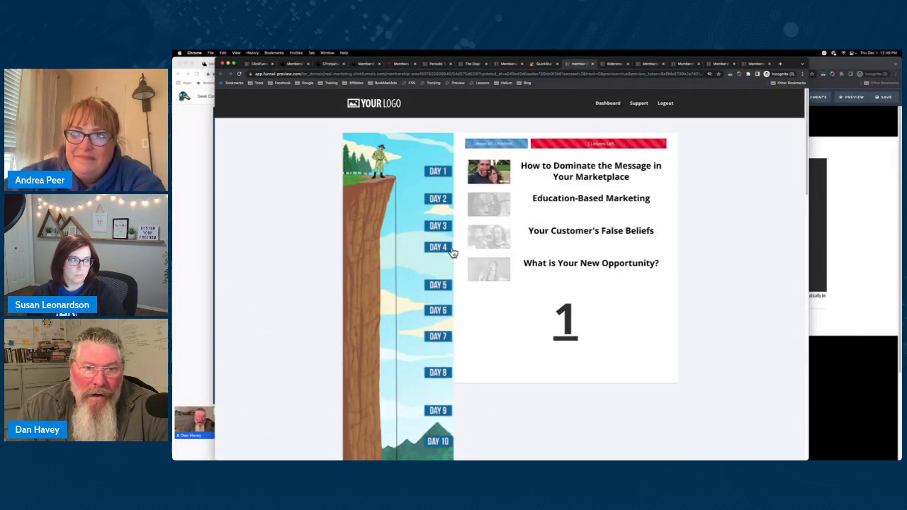
click(439, 173)
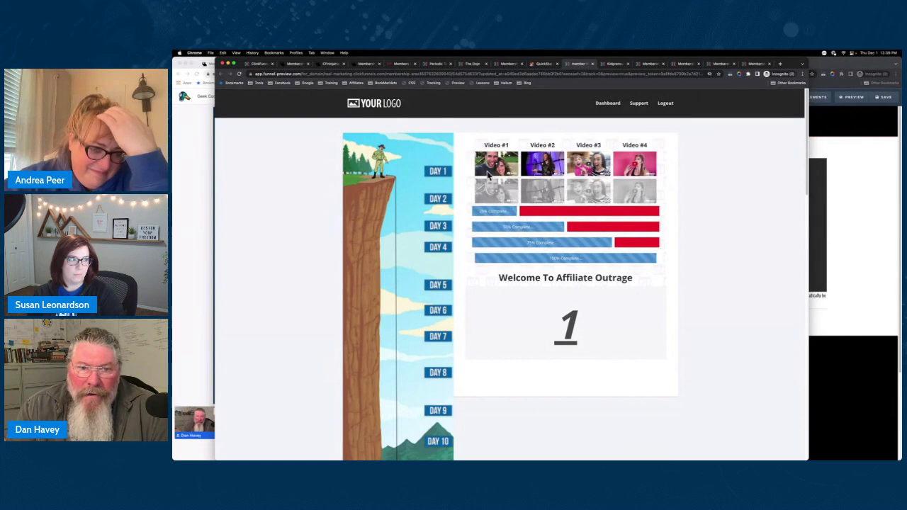
Cycle through Day 1 Videos #1 to #4 and back, then reopen the full Day 1 overview
click(498, 188)
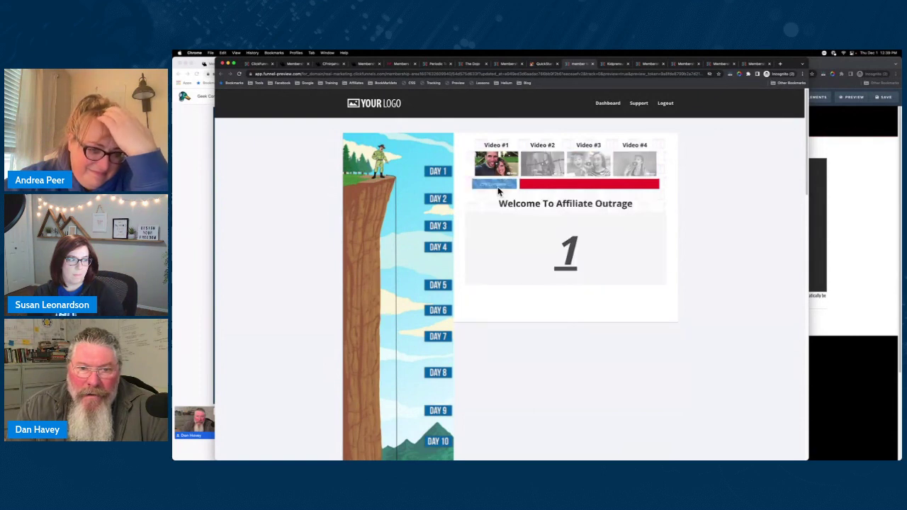
click(533, 164)
click(589, 167)
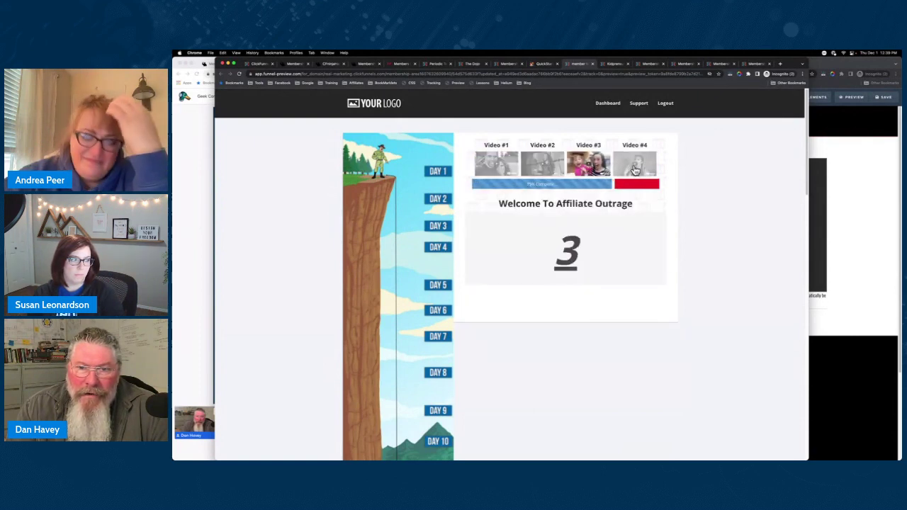
click(635, 168)
click(598, 169)
click(551, 168)
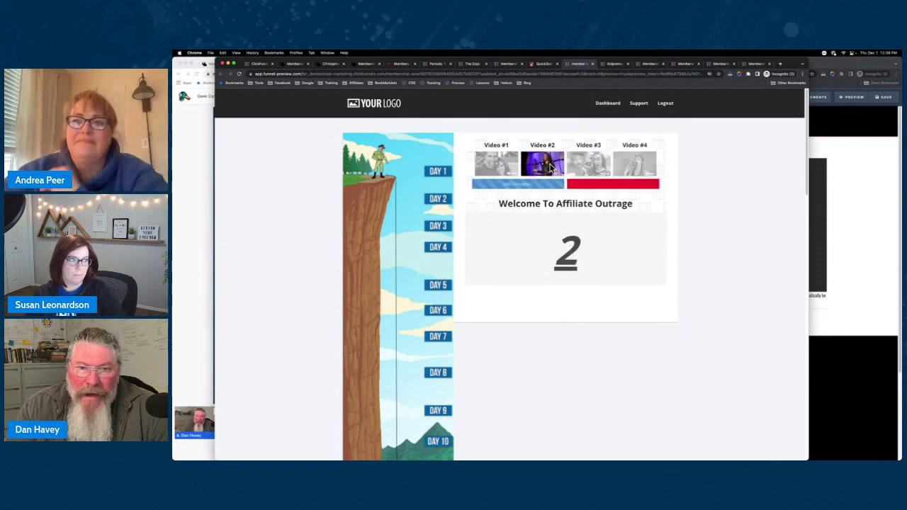
click(514, 164)
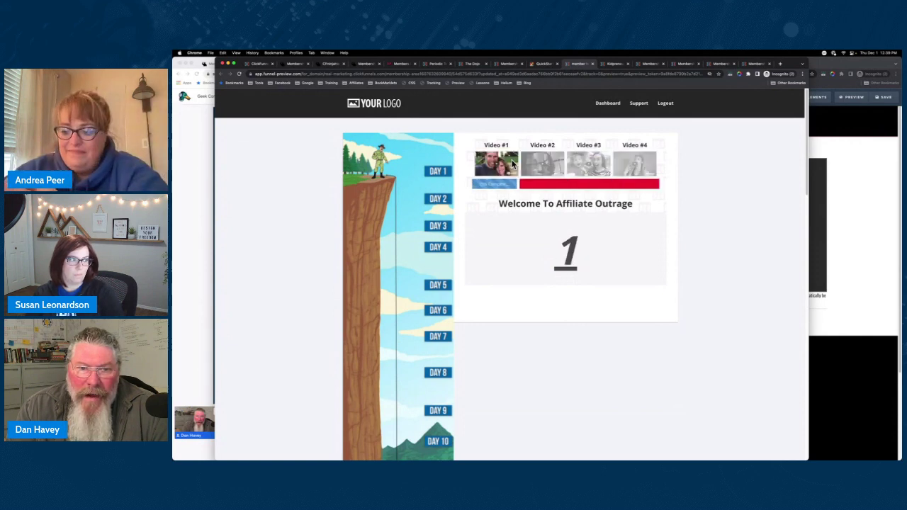
click(437, 173)
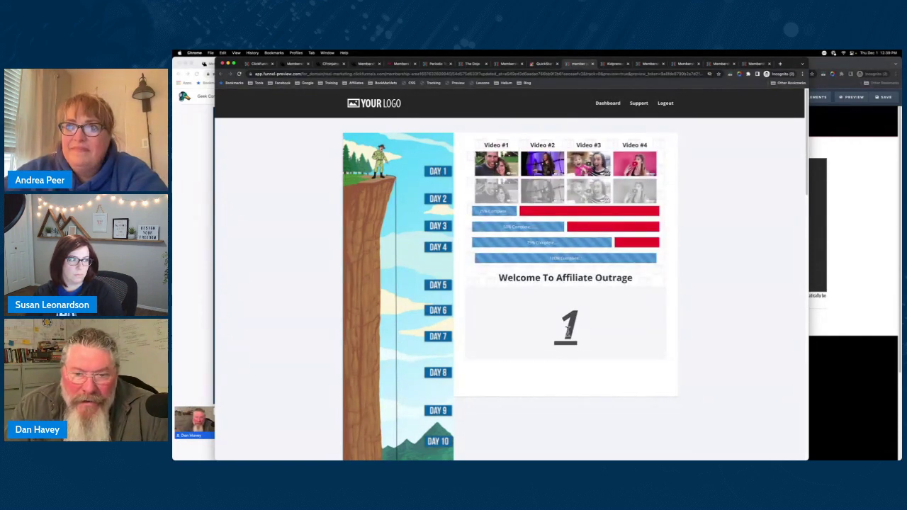
Open Days 2 to 6, then the How to Dominate the Message and Education-Based Marketing lessons
click(441, 200)
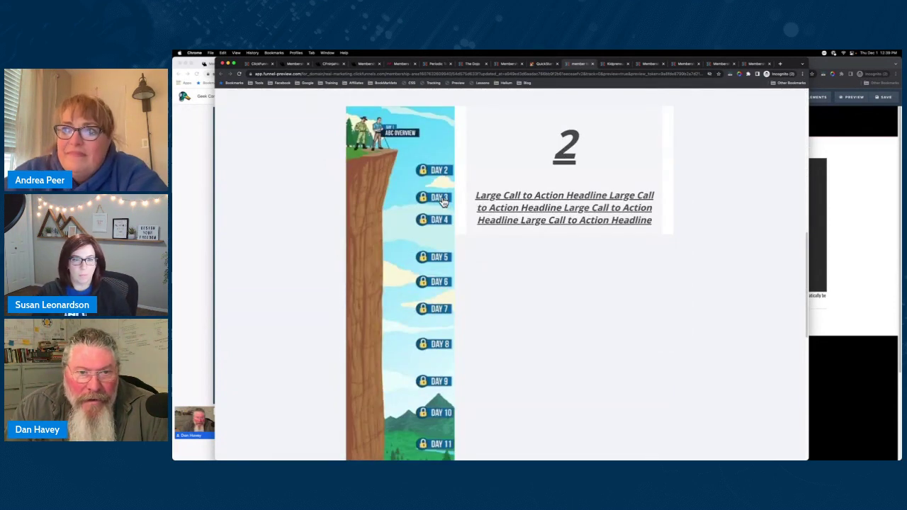
click(440, 198)
click(439, 222)
click(436, 257)
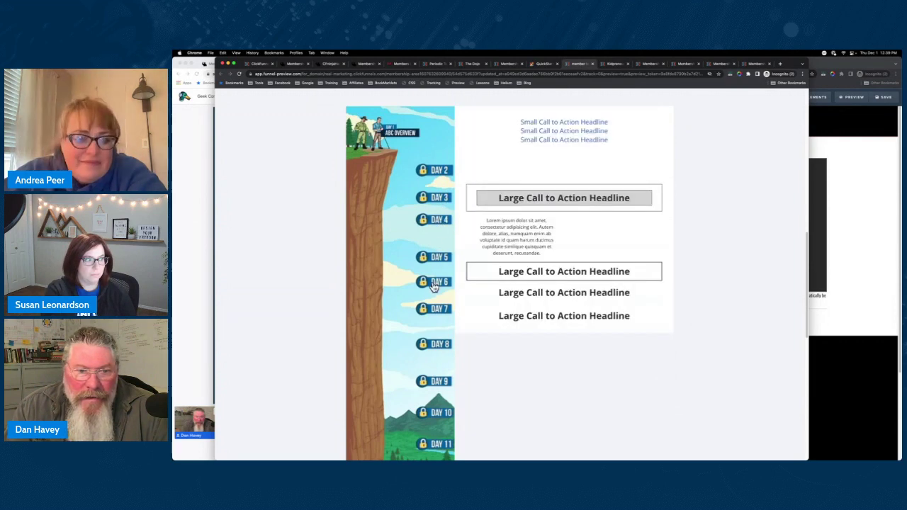
click(434, 283)
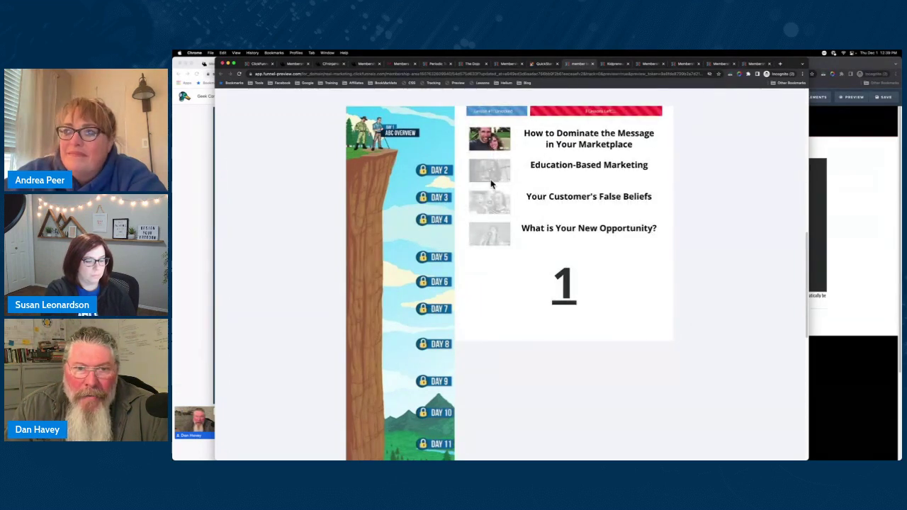
click(439, 282)
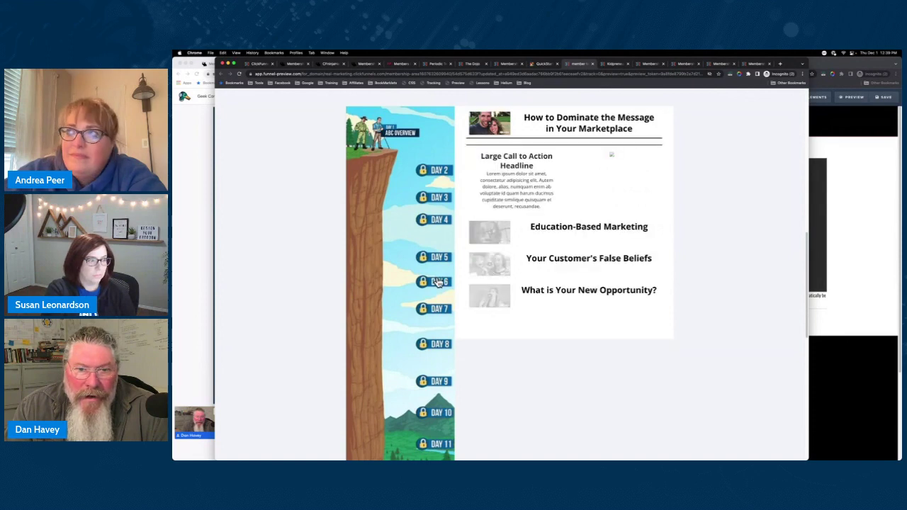
click(498, 234)
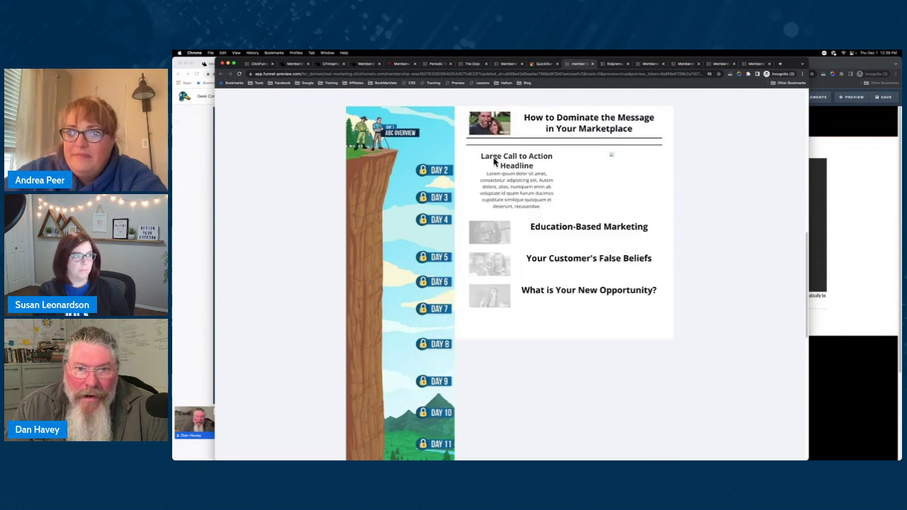
click(547, 228)
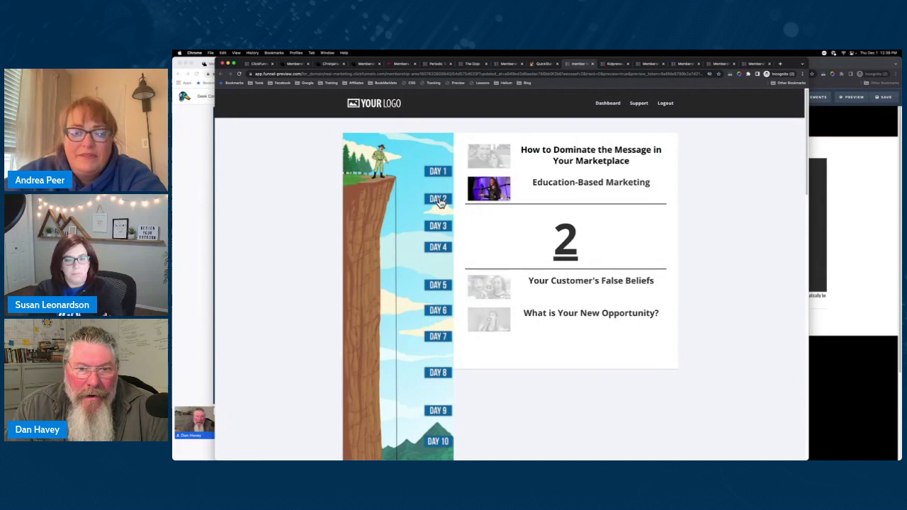
Step through Days 2 to 6 again, then the Education-Based Marketing, False Beliefs and New Opportunity lessons
click(439, 202)
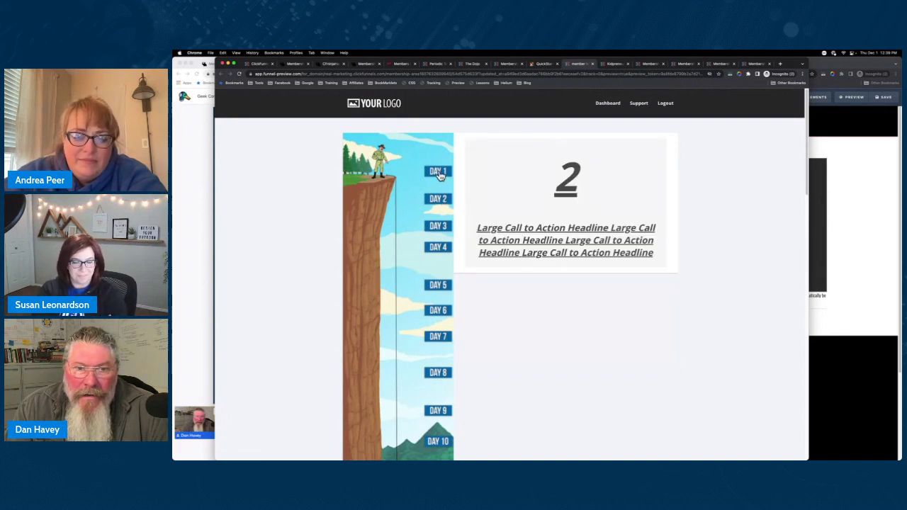
click(438, 229)
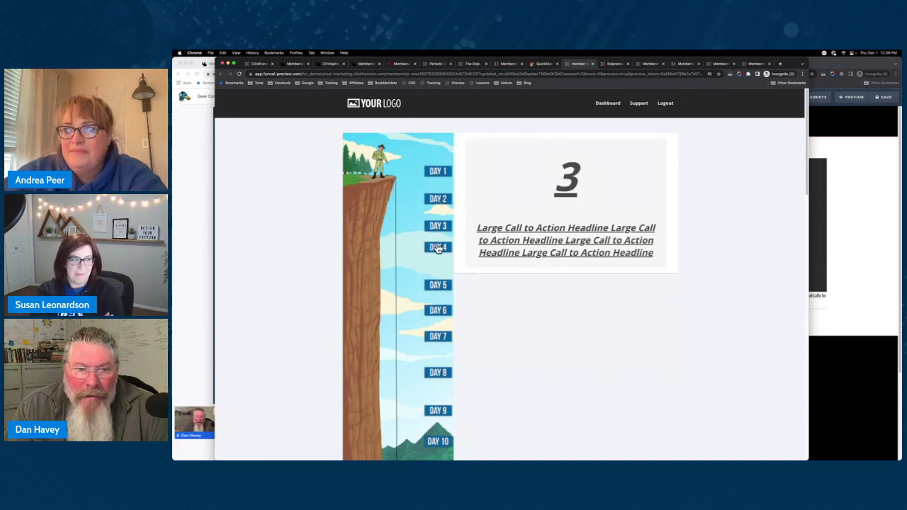
click(438, 248)
click(434, 287)
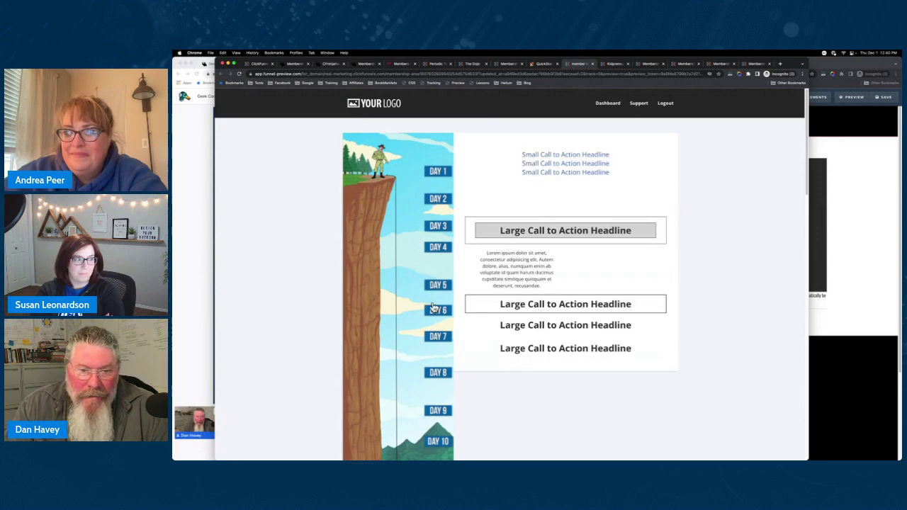
click(437, 313)
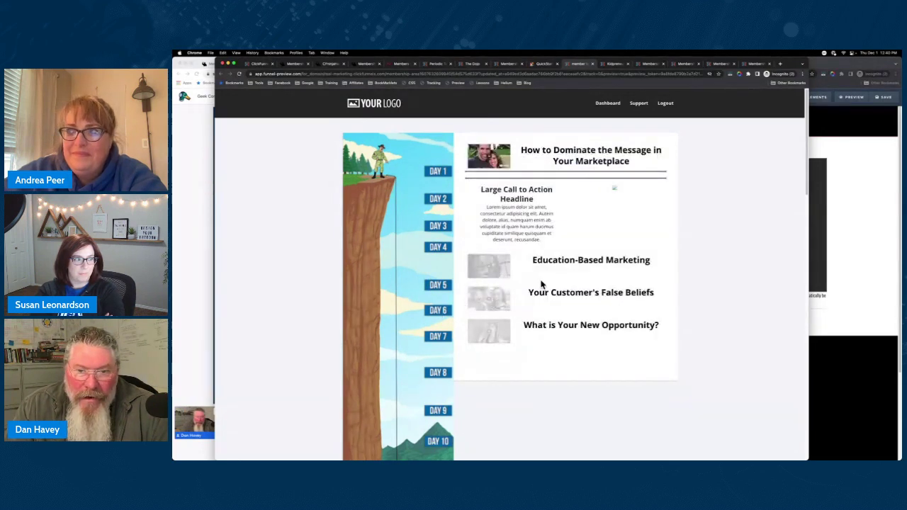
click(572, 262)
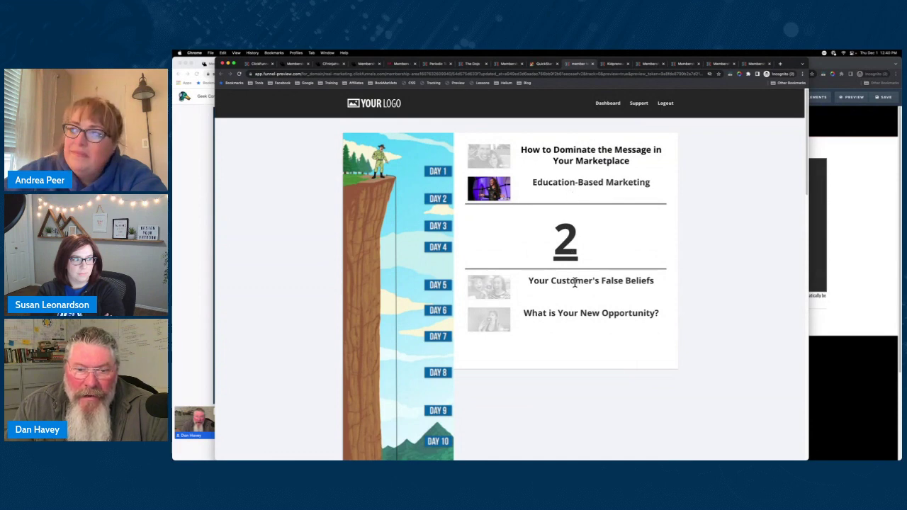
click(501, 292)
click(494, 323)
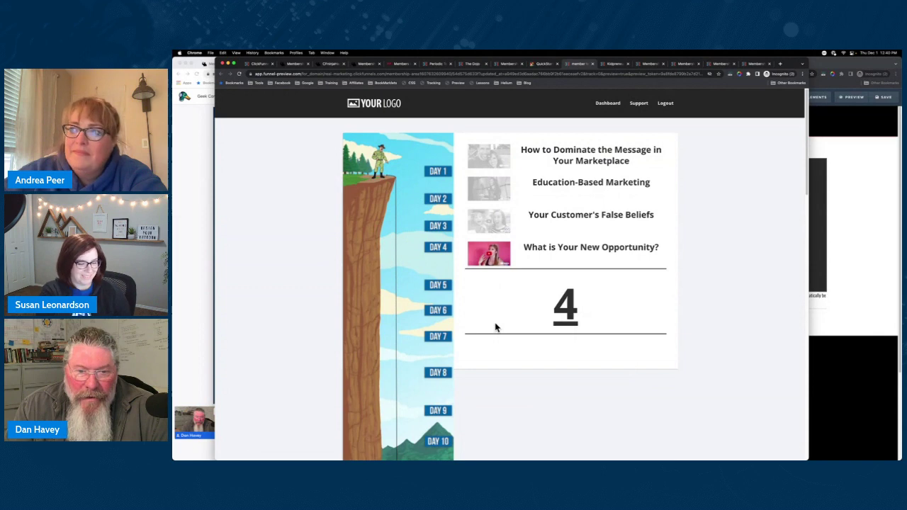
Move back through the four lessons, finishing on 'What is Your New Opportunity?'
click(487, 226)
click(493, 197)
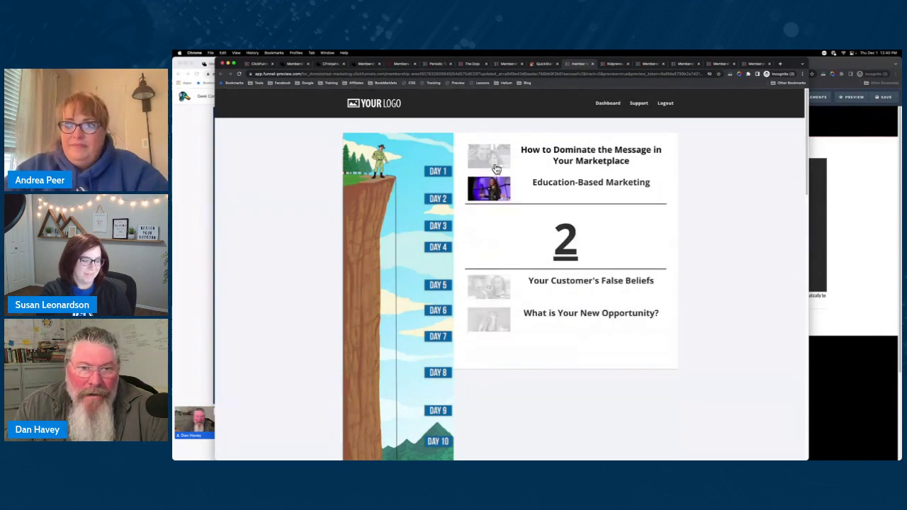
click(498, 163)
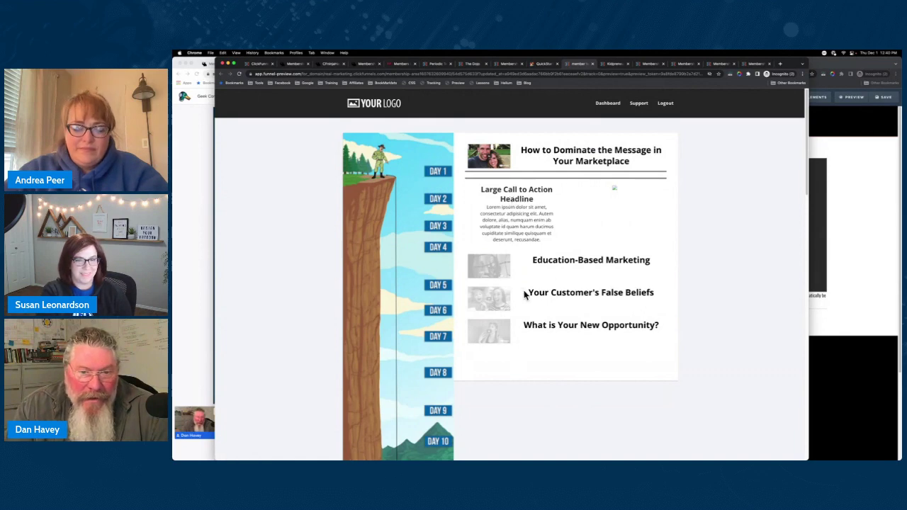
click(497, 299)
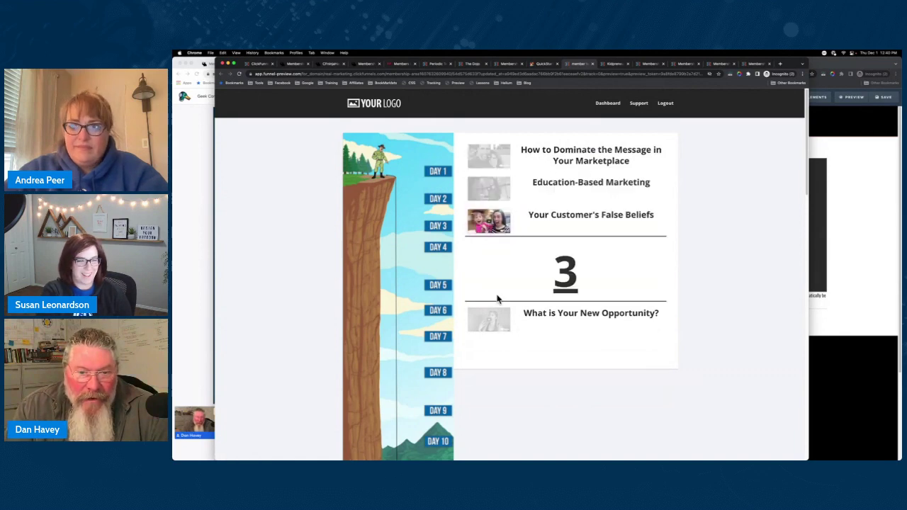
click(498, 201)
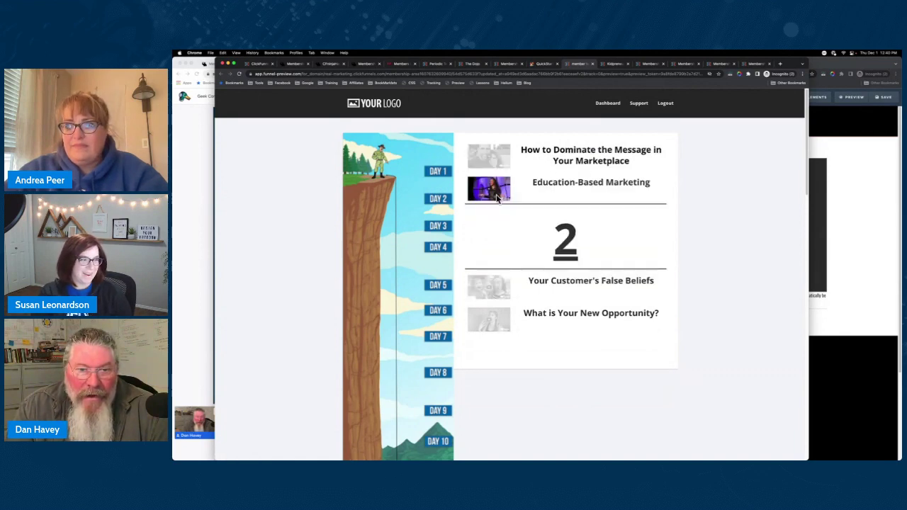
click(498, 318)
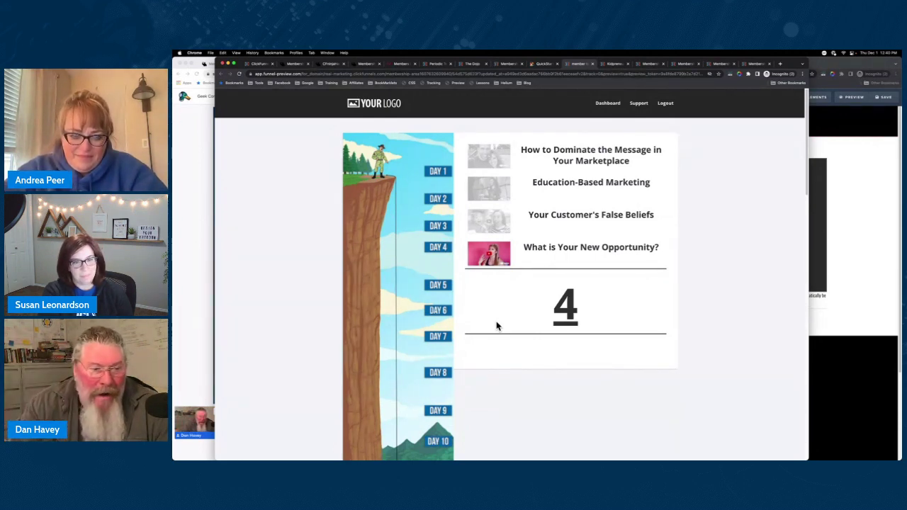
Open the Kidpreneurs course preview, scan its table of contents, and show the Introduction chapter
click(616, 64)
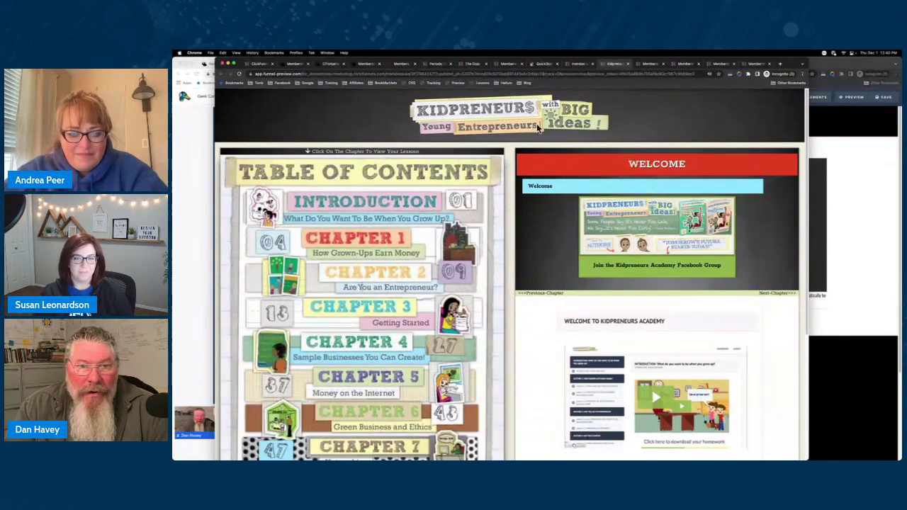
scroll(570, 174, down, 3)
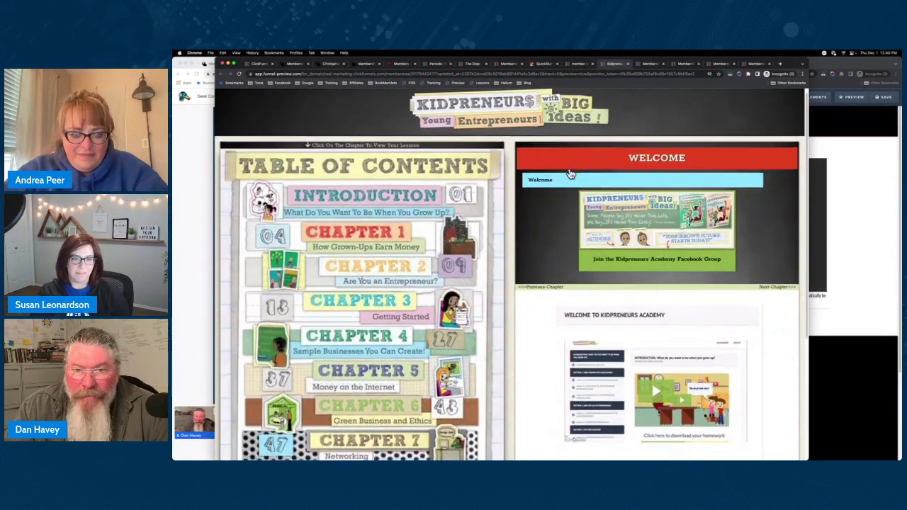
scroll(569, 172, down, 2)
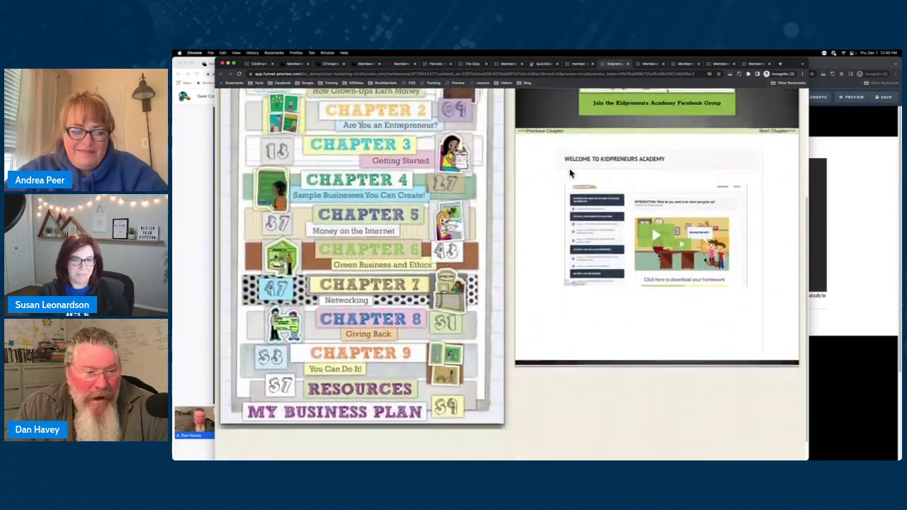
scroll(585, 184, up, 5)
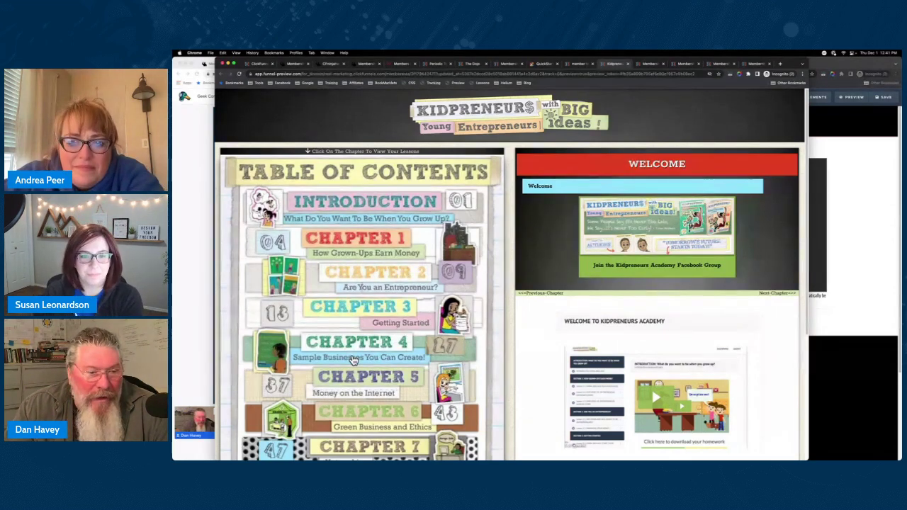
click(375, 205)
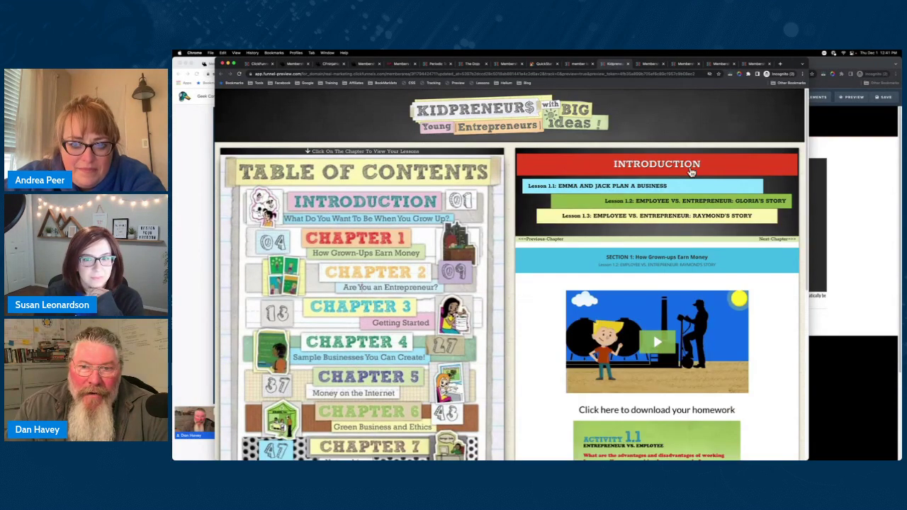
click(369, 173)
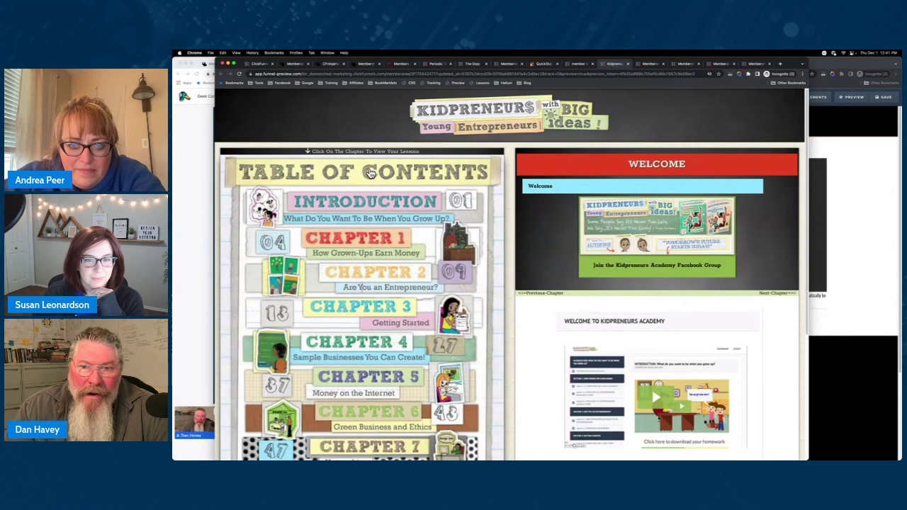
click(367, 204)
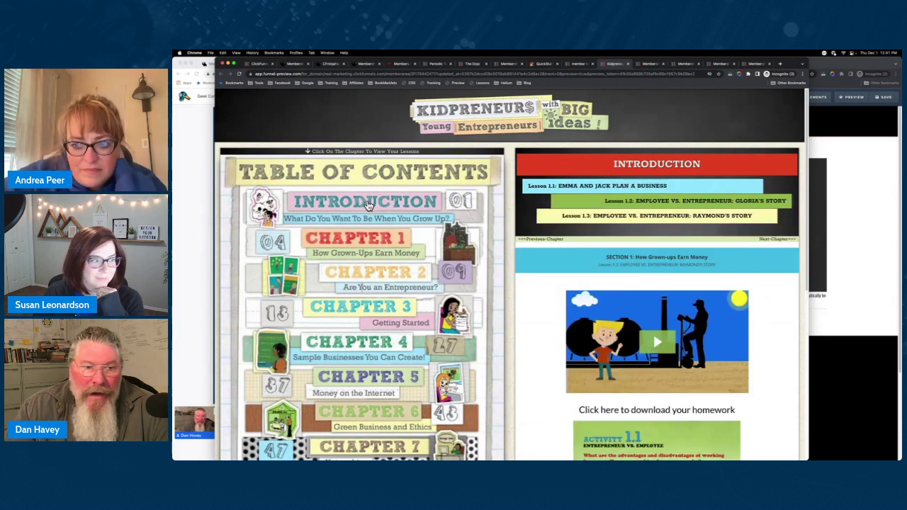
Step through Chapters 1 to 5 and back down to the Introduction chapter
click(359, 243)
click(358, 273)
click(356, 308)
click(347, 343)
click(345, 381)
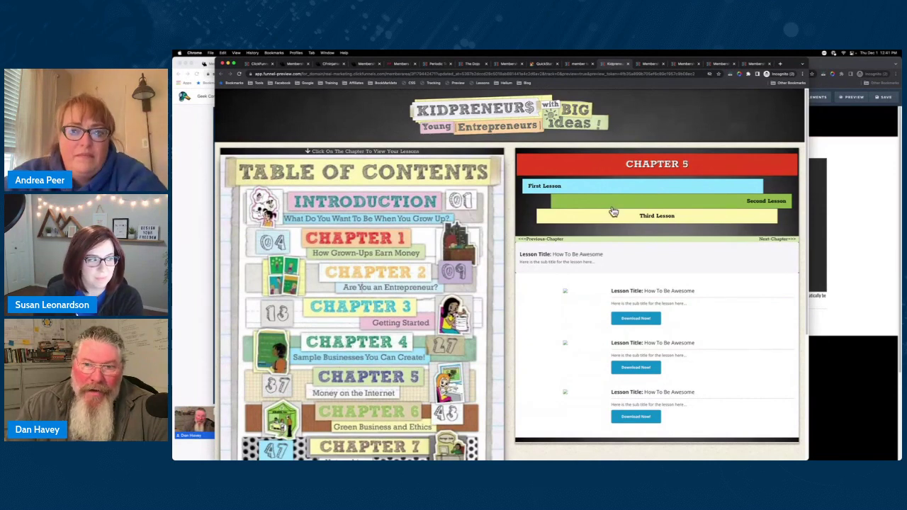
click(365, 312)
click(379, 280)
click(384, 251)
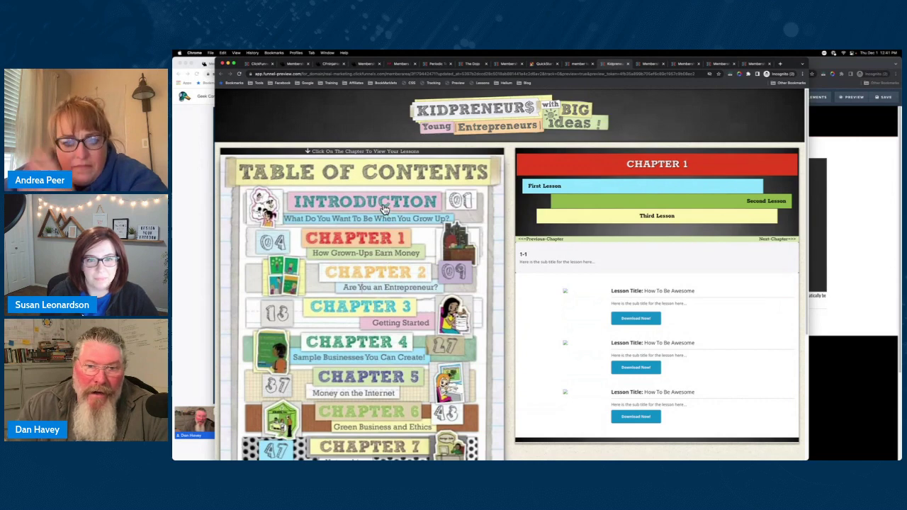
click(382, 207)
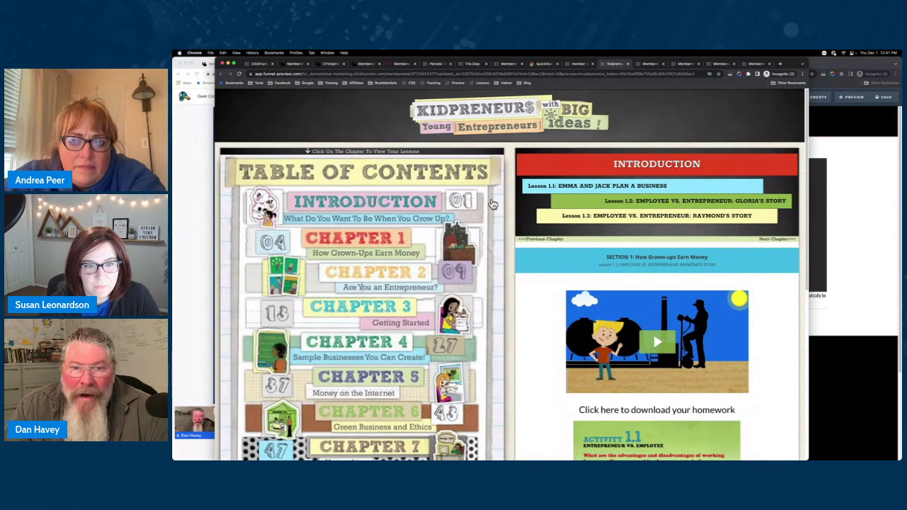
Open lessons 1.2 and 1.3, then move between the Welcome and Introduction chapters
click(659, 203)
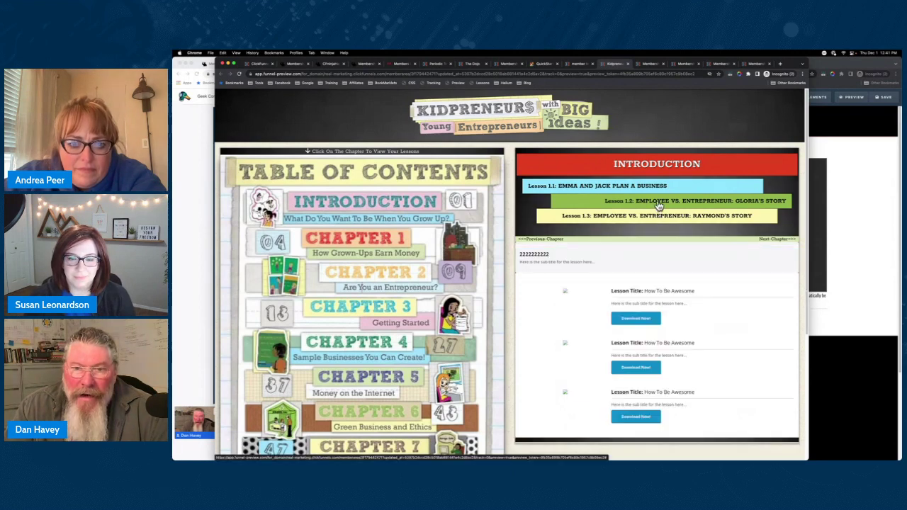
click(657, 217)
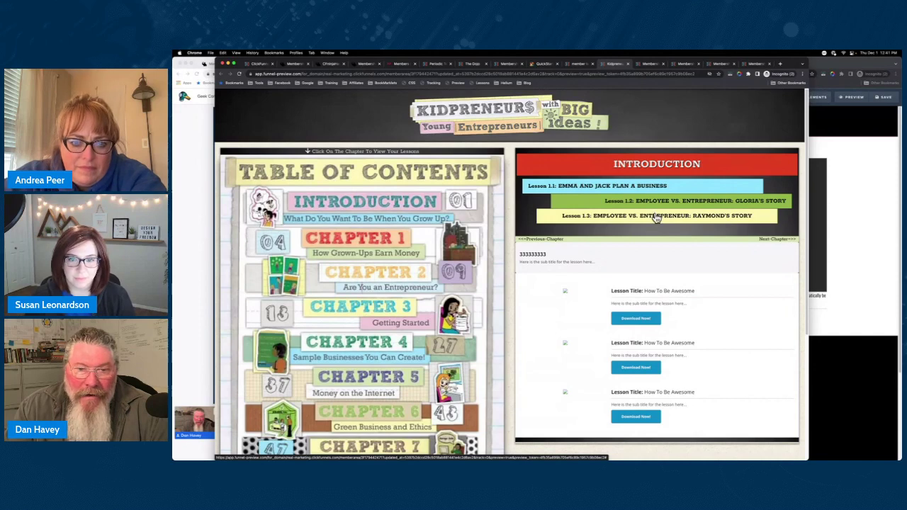
click(552, 241)
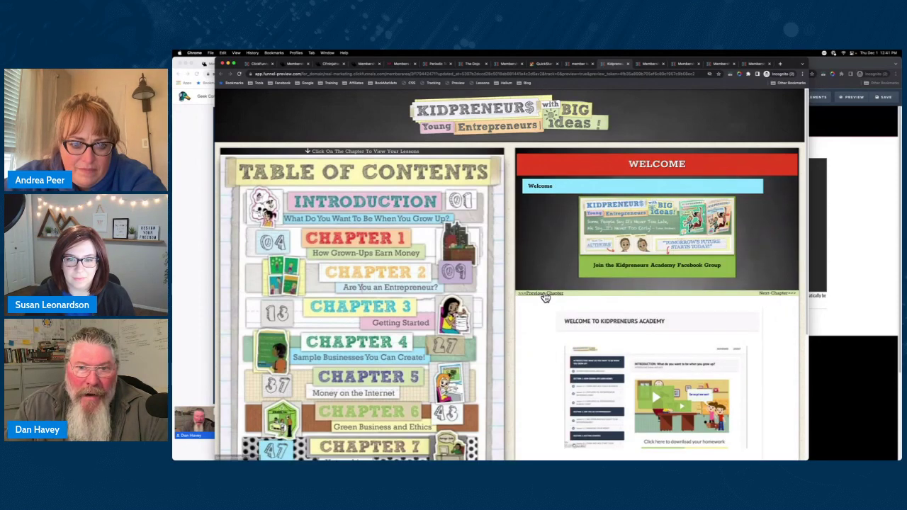
click(768, 296)
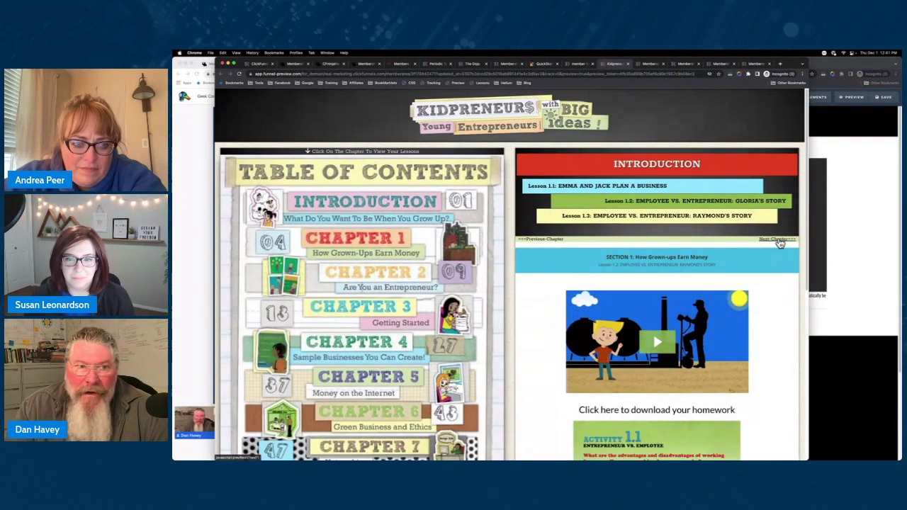
click(337, 175)
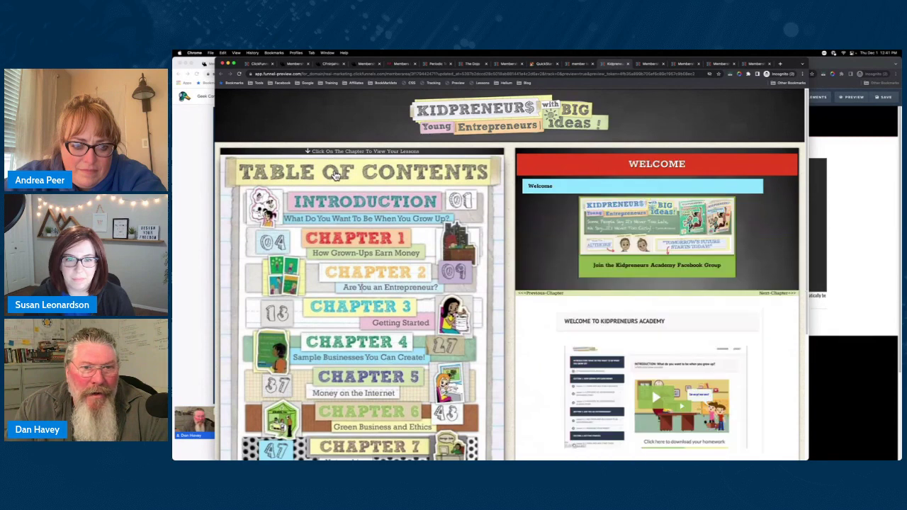
click(326, 202)
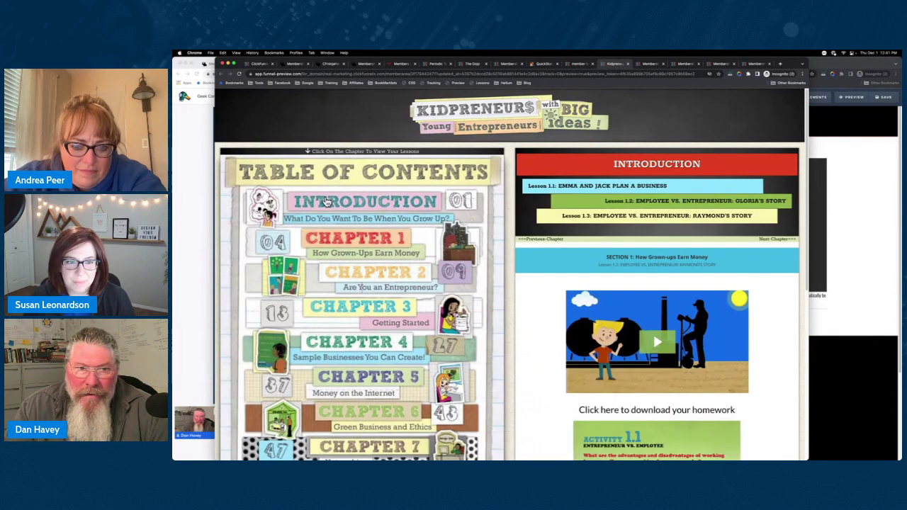
Page forward through Chapters 1 to 4 with Next Chapter, back again, then open Chapter 2
click(779, 240)
click(780, 240)
click(779, 240)
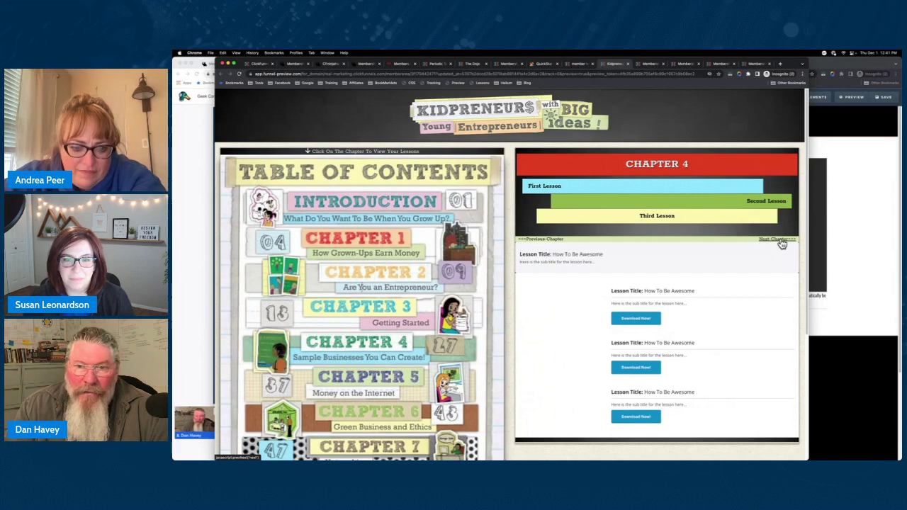
click(780, 240)
click(765, 242)
click(549, 242)
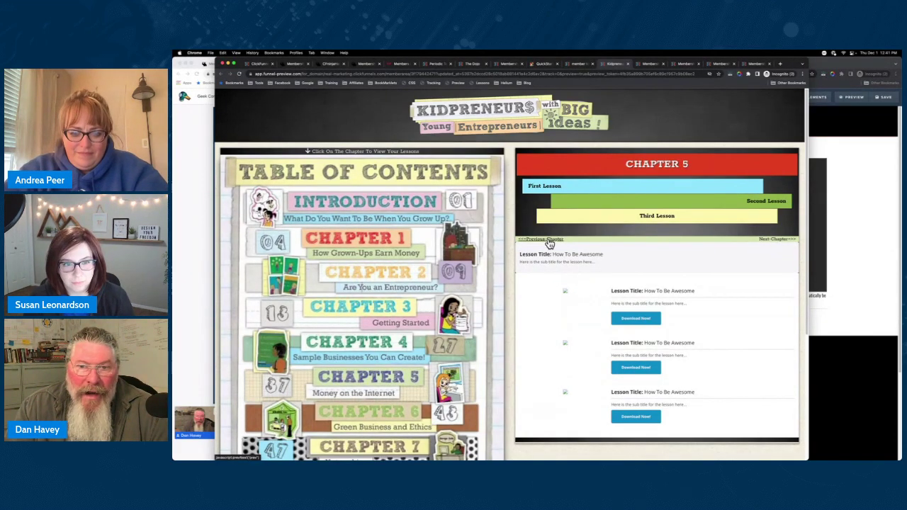
click(549, 241)
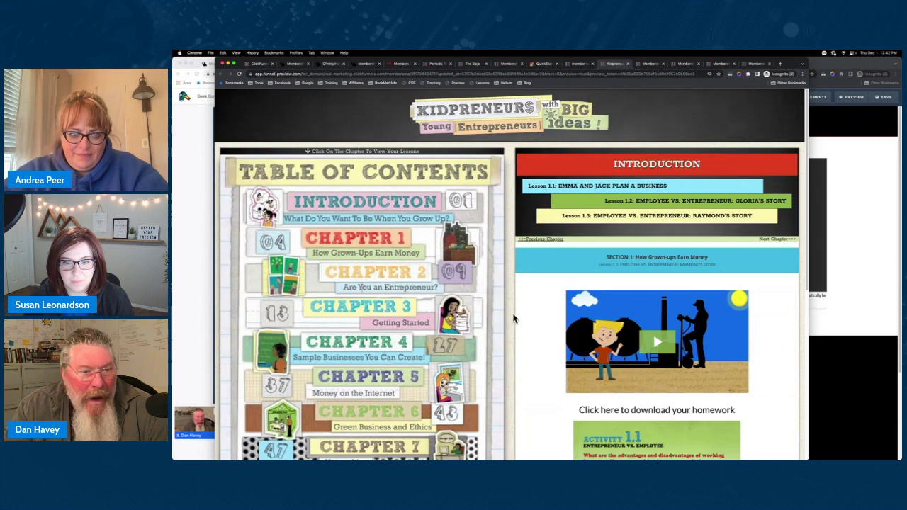
scroll(435, 338, down, 5)
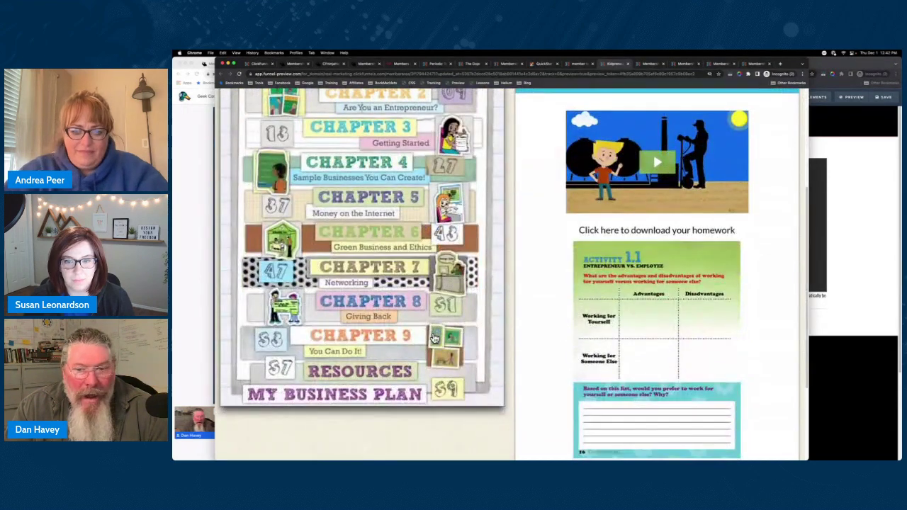
scroll(435, 338, up, 5)
click(391, 276)
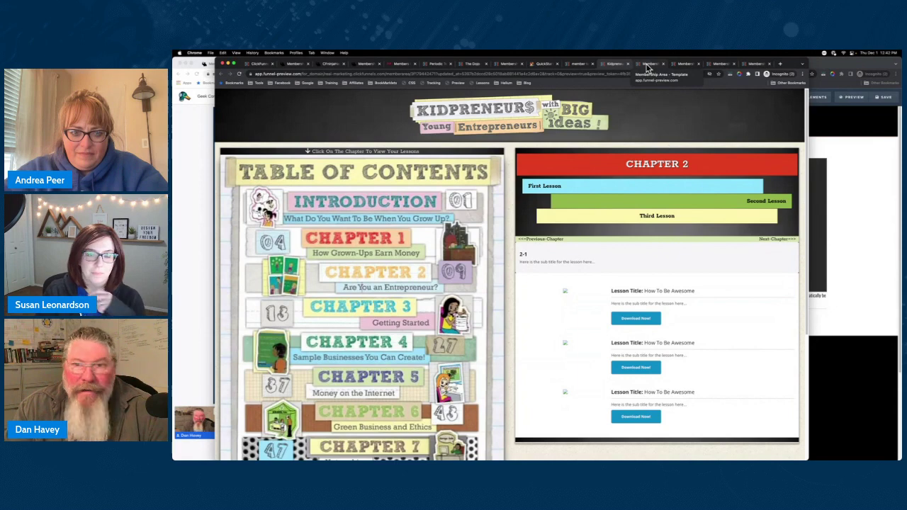
In the Funnelflix preview, view the High Ticket Secrets course lessons and return to the dashboard
click(646, 65)
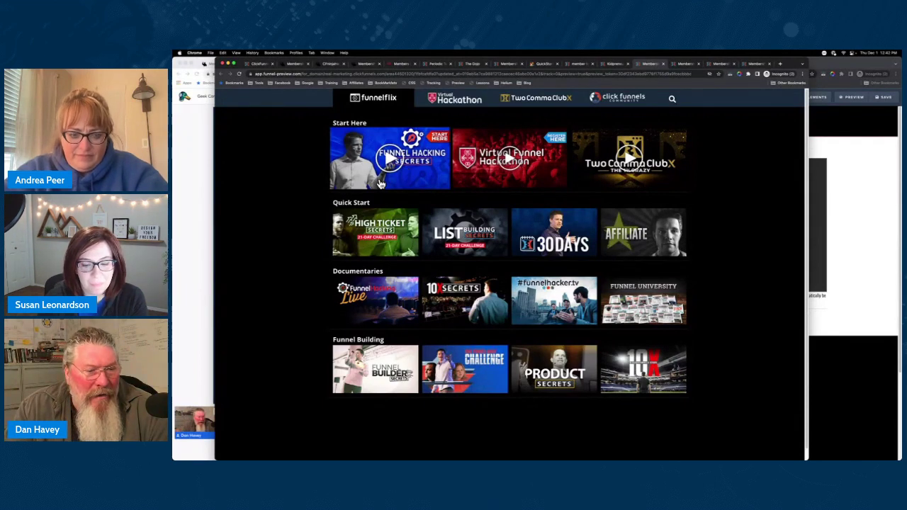
click(381, 180)
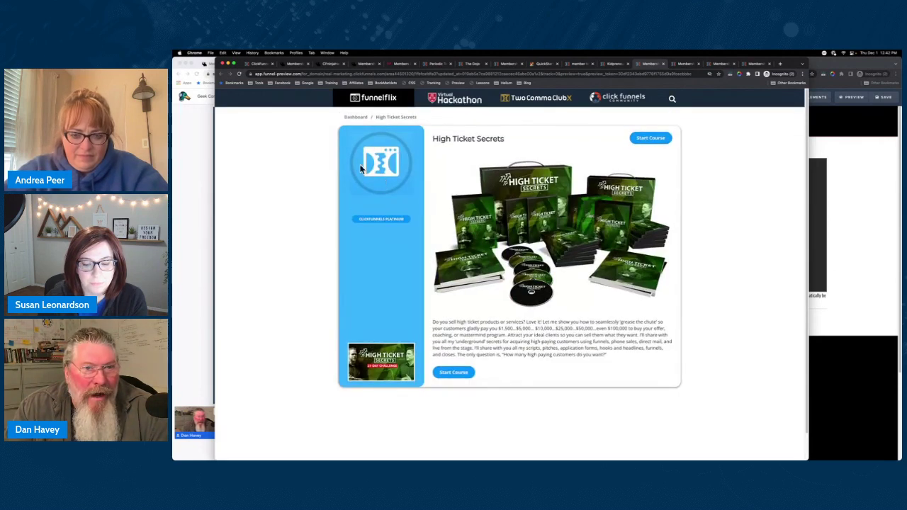
click(654, 141)
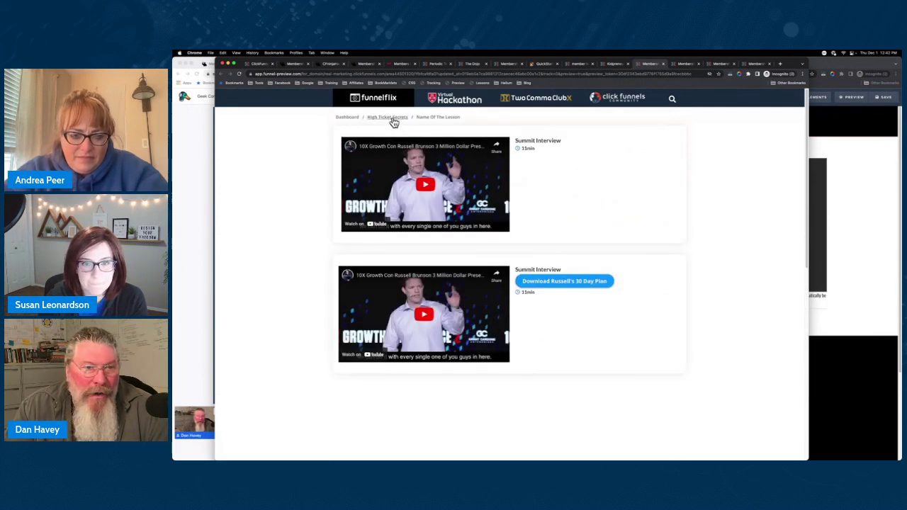
click(346, 119)
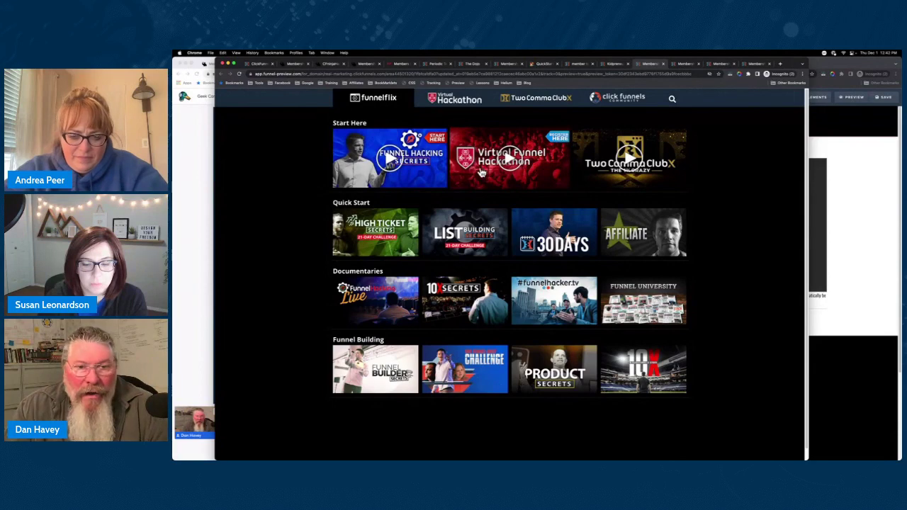
View the Funnel Hacker TV and 2CCX course lessons, then bring up the ninja members area
click(480, 172)
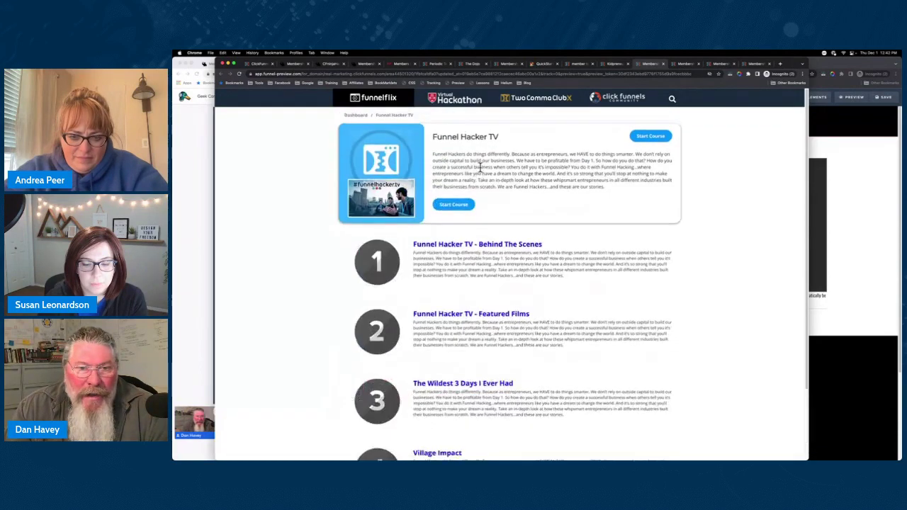
click(465, 206)
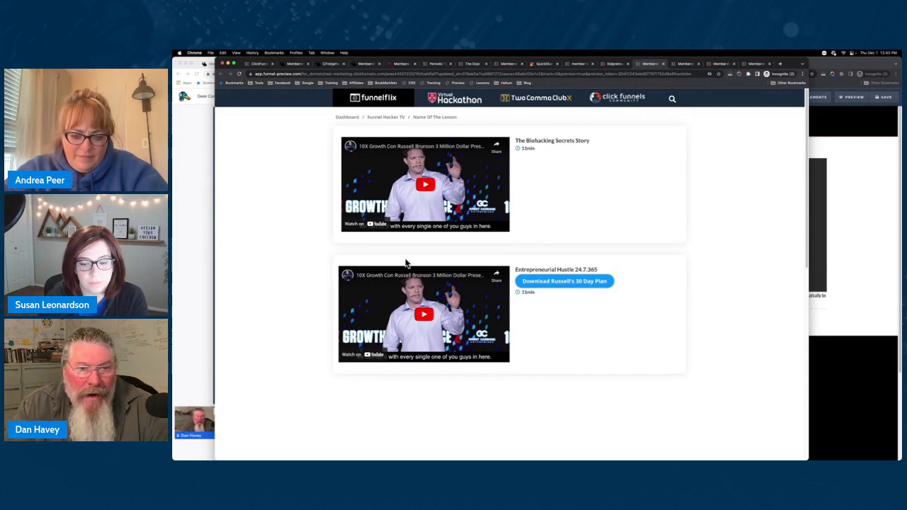
click(350, 116)
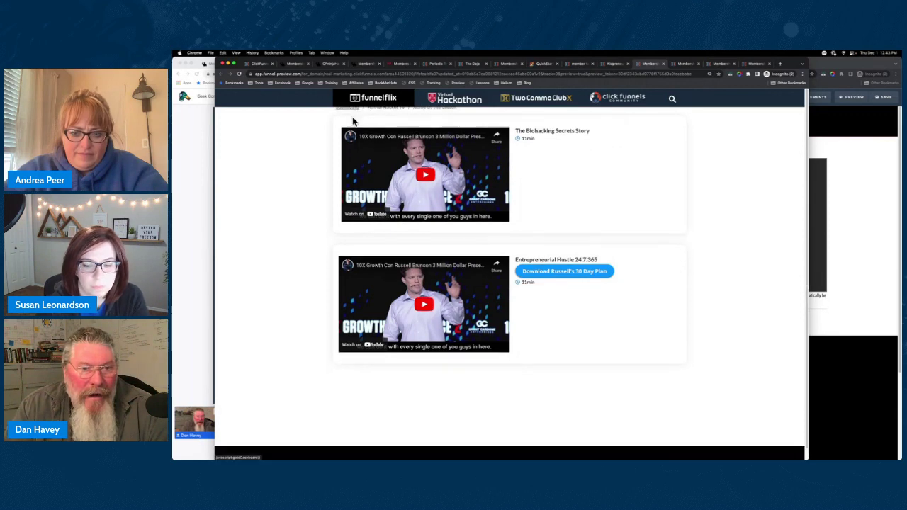
click(634, 156)
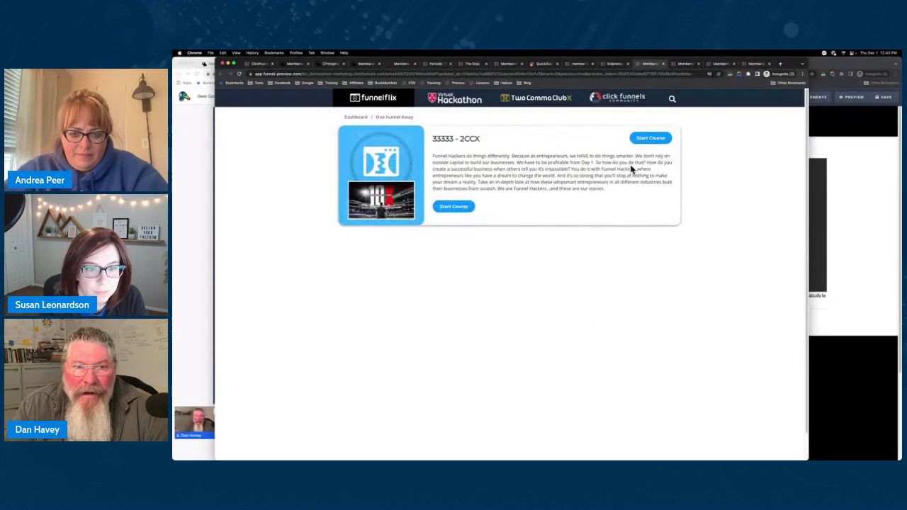
click(641, 144)
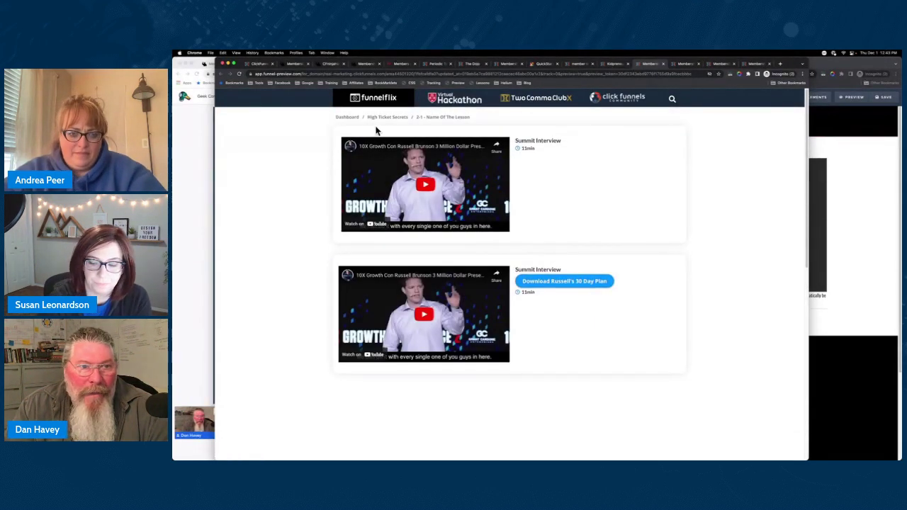
click(349, 118)
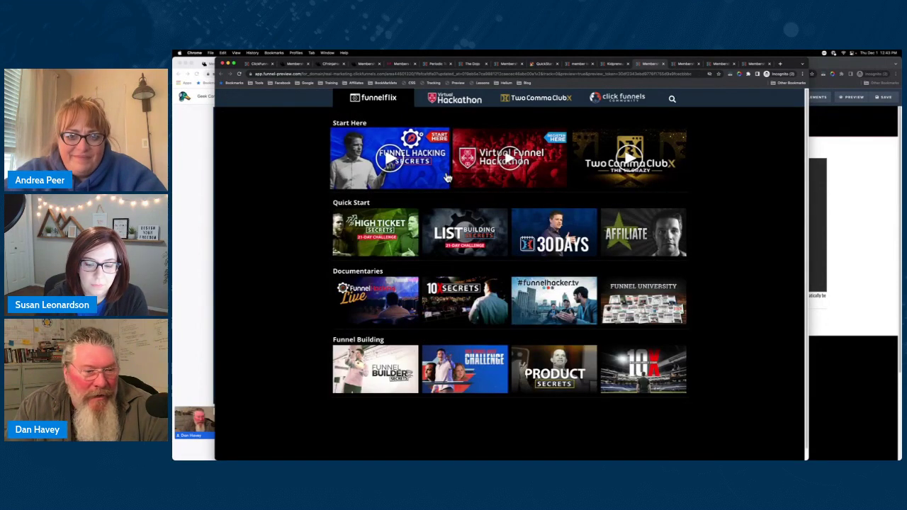
click(685, 66)
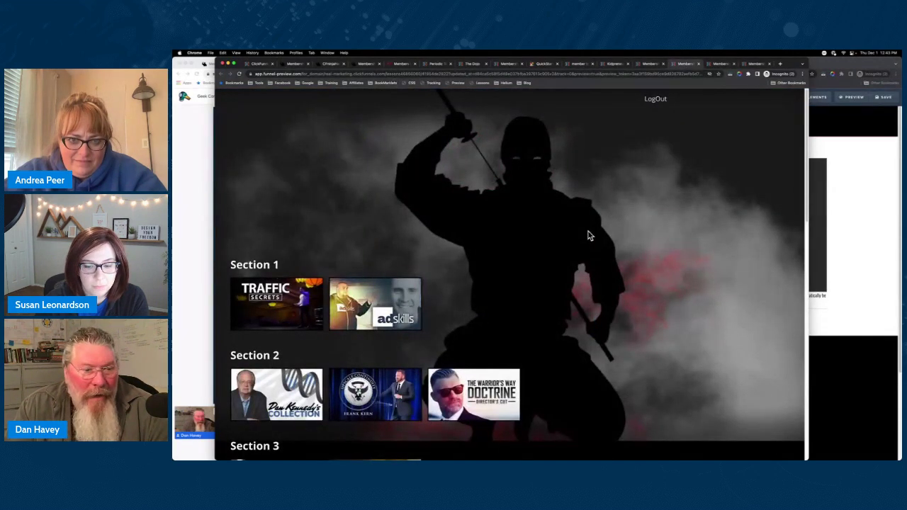
Browse the ninja members area's course sections and open Dan Kennedy's Collection
scroll(588, 235, down, 3)
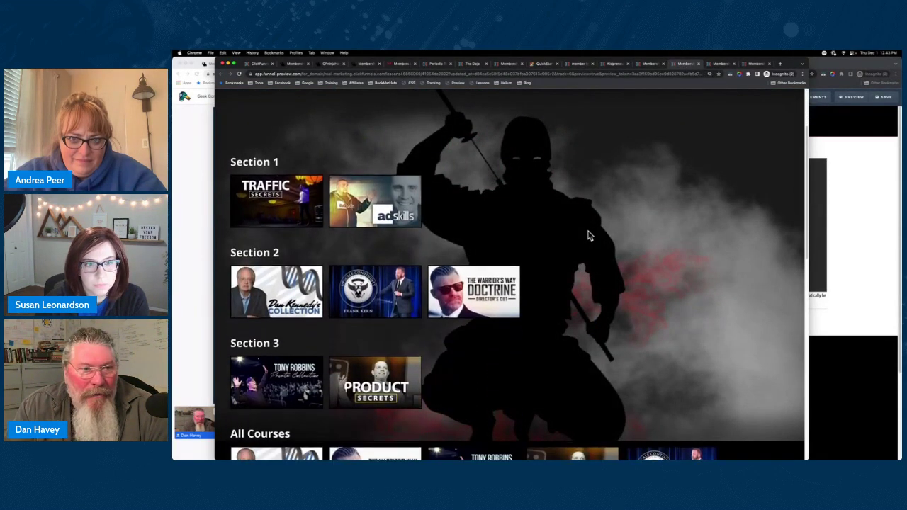
scroll(591, 236, down, 1)
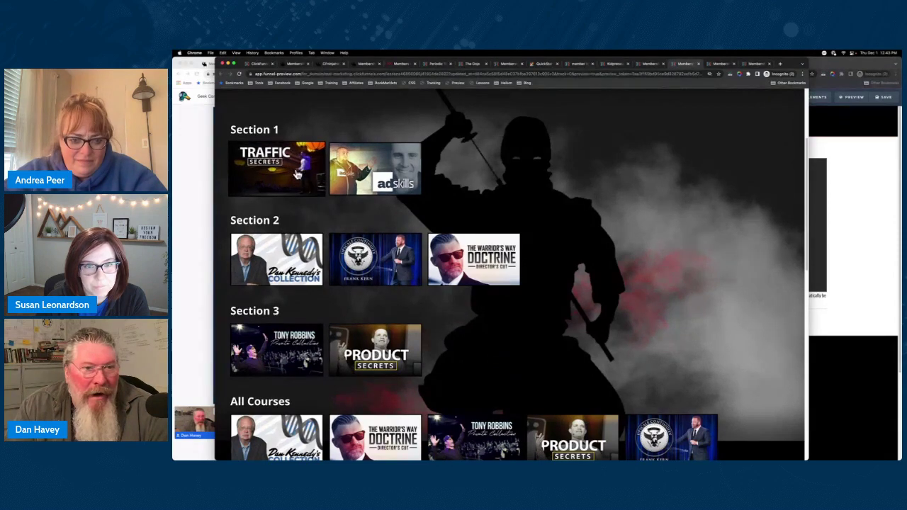
scroll(308, 193, down, 10)
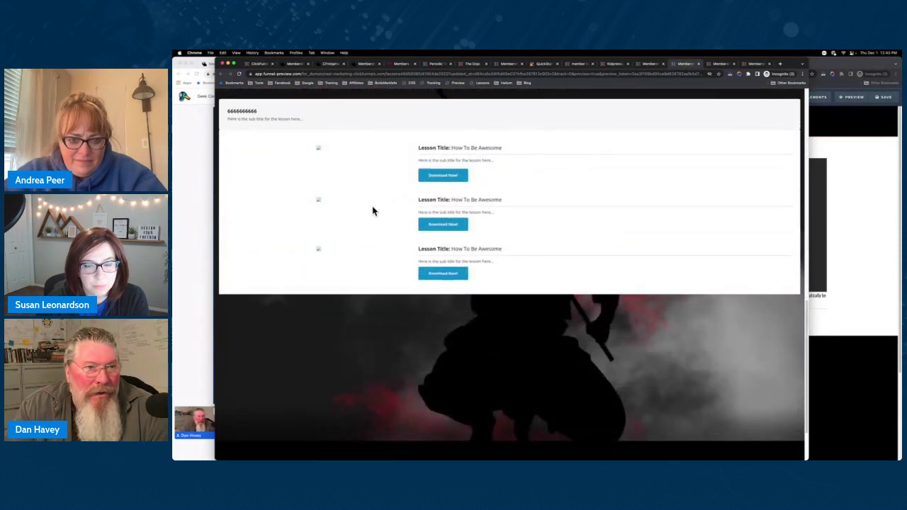
scroll(306, 188, up, 4)
click(303, 196)
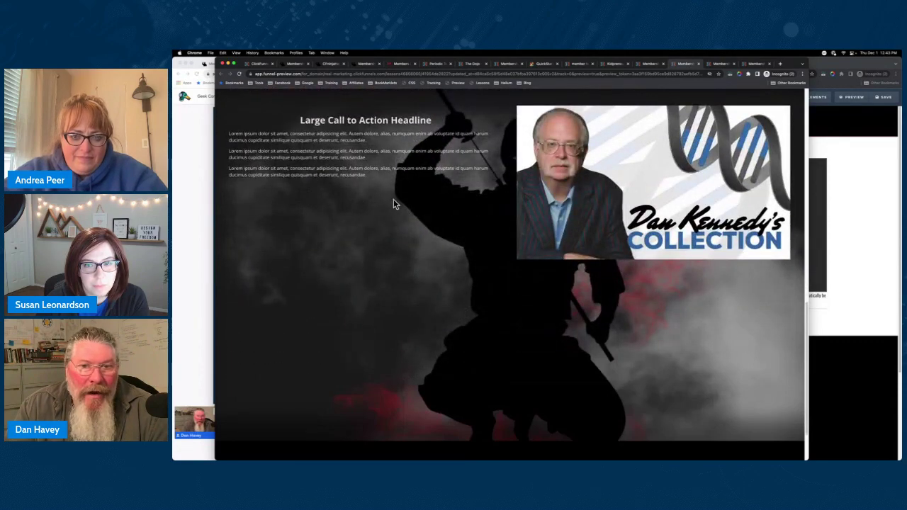
Look through Dan Kennedy's Collection, then move to the other members area page
scroll(388, 205, up, 3)
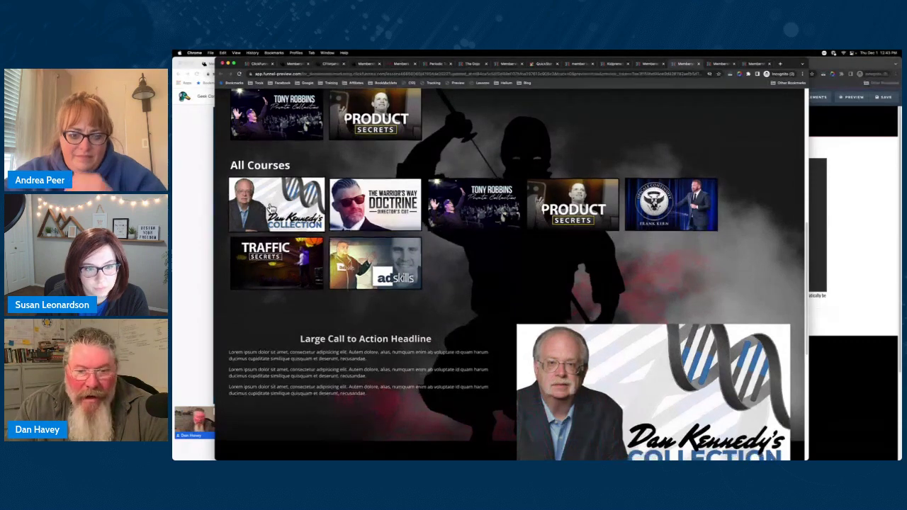
scroll(460, 297, down, 2)
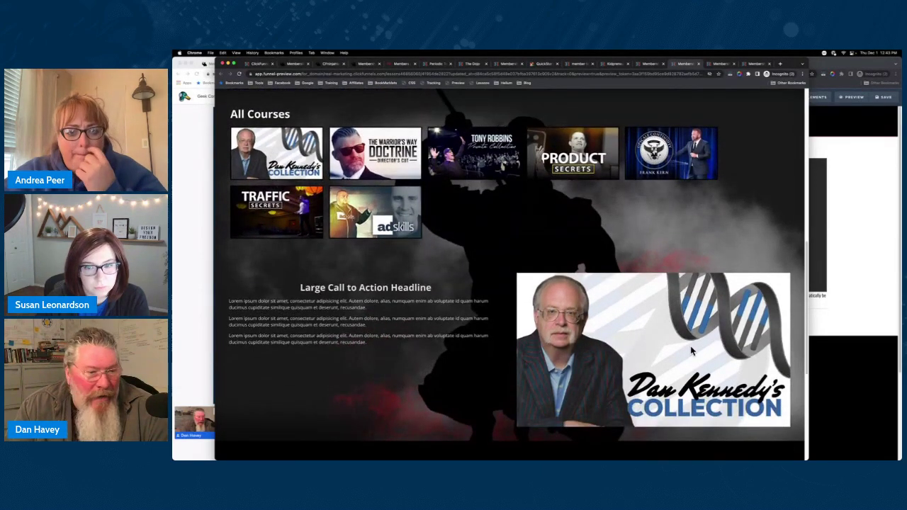
scroll(367, 315, up, 1)
scroll(367, 314, up, 7)
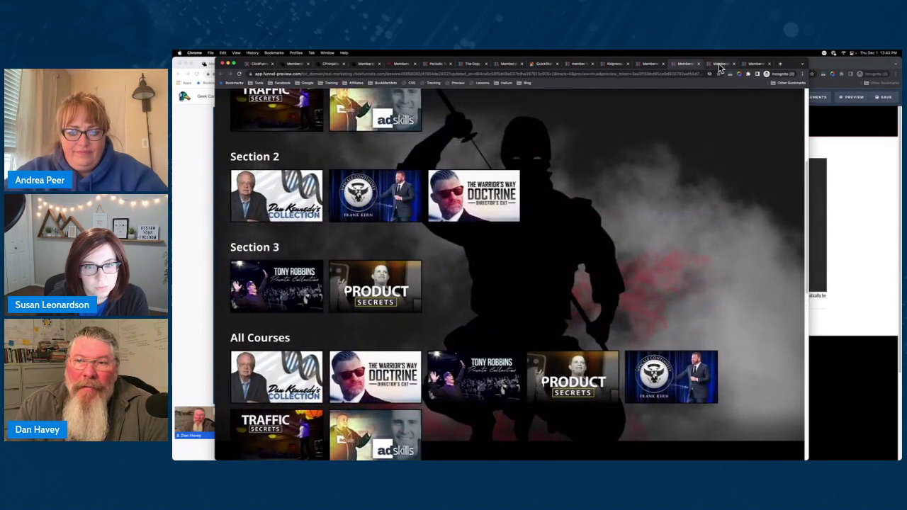
click(719, 65)
Preview the Influential Writing Workshop, Personality In Copy and Consulting Bootcamp lessons, then open the tiered portal
scroll(411, 342, down, 1)
scroll(268, 344, down, 18)
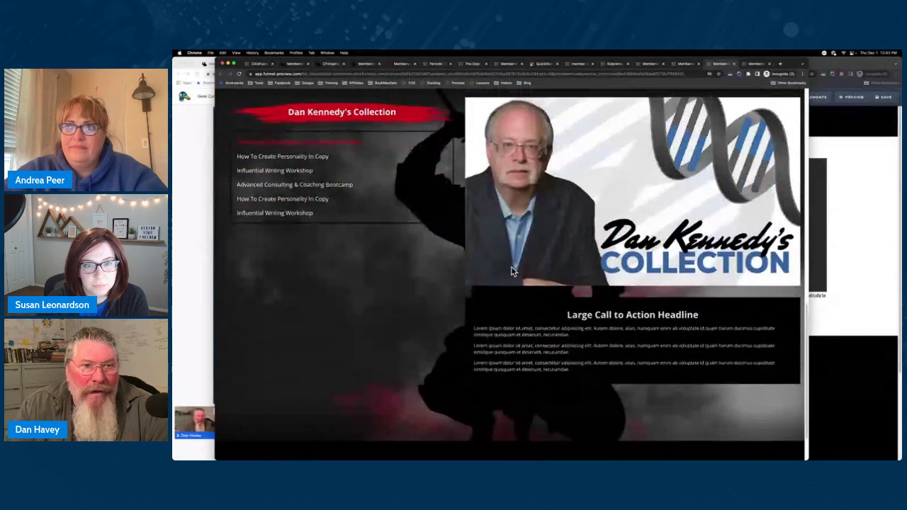
scroll(511, 272, up, 1)
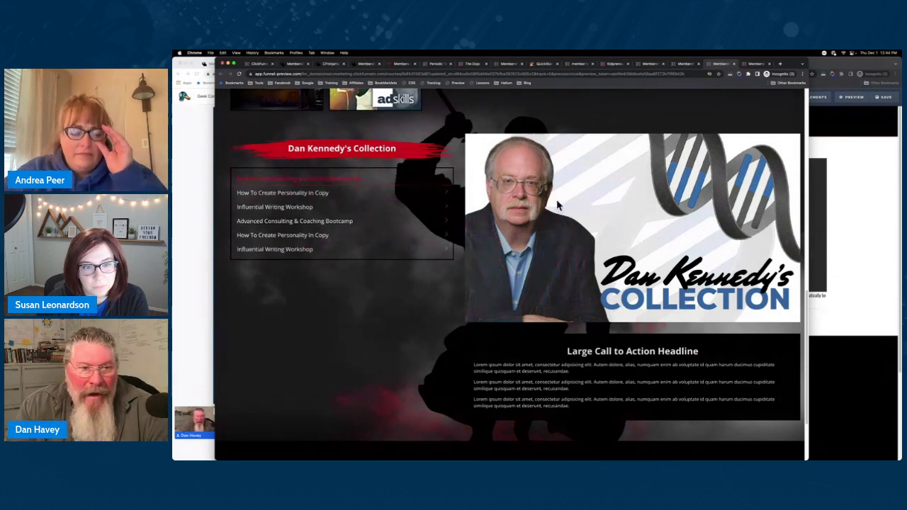
click(304, 207)
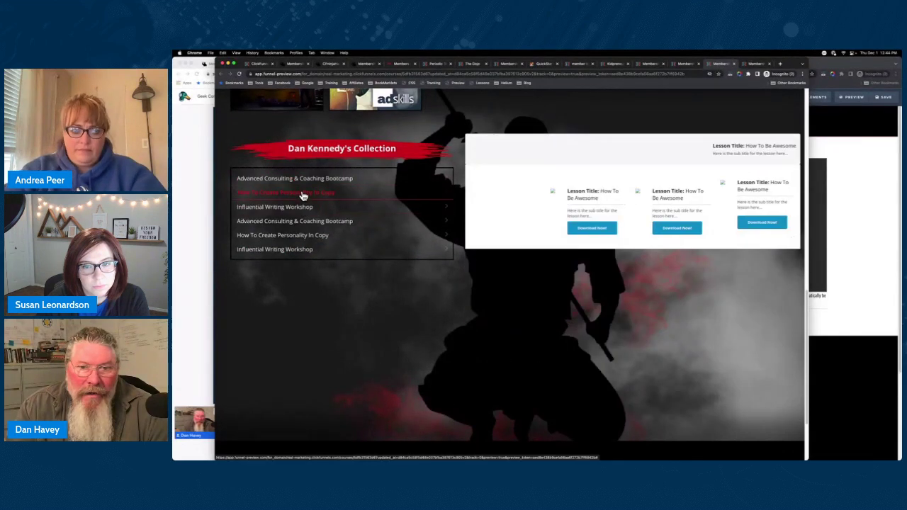
click(297, 241)
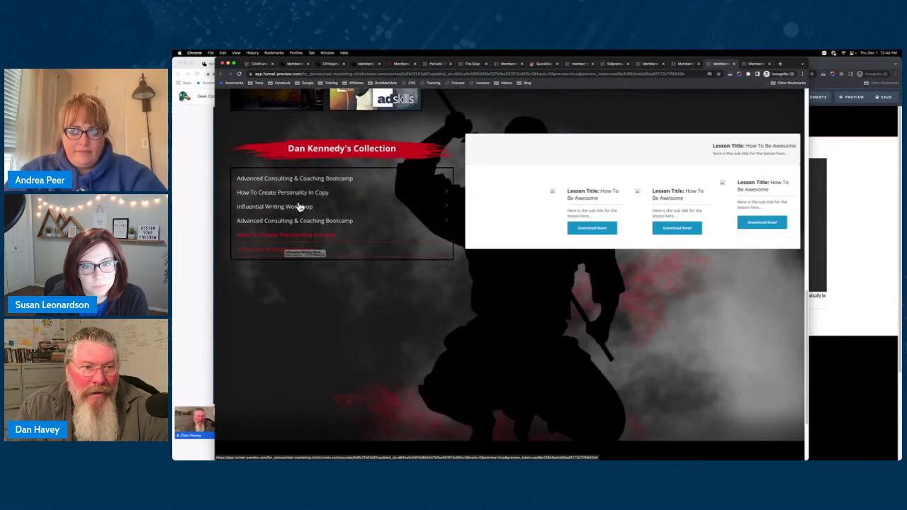
click(301, 179)
click(559, 242)
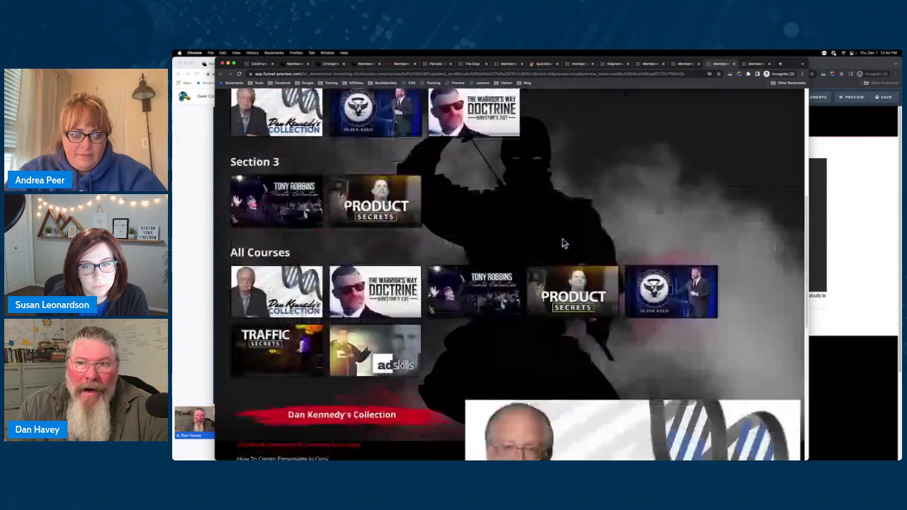
click(753, 65)
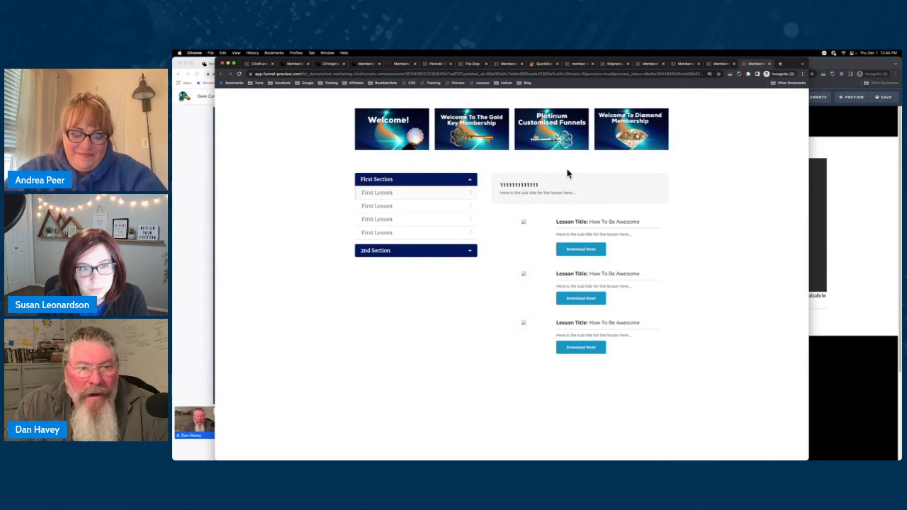
Switch the preview among the Welcome, Gold Key, Platinum and Diamond section lists, then close it
click(399, 252)
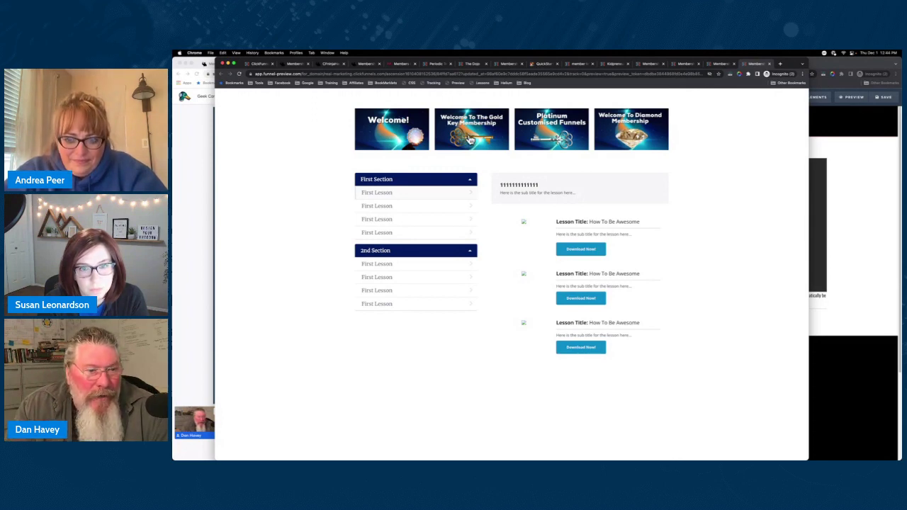
click(469, 139)
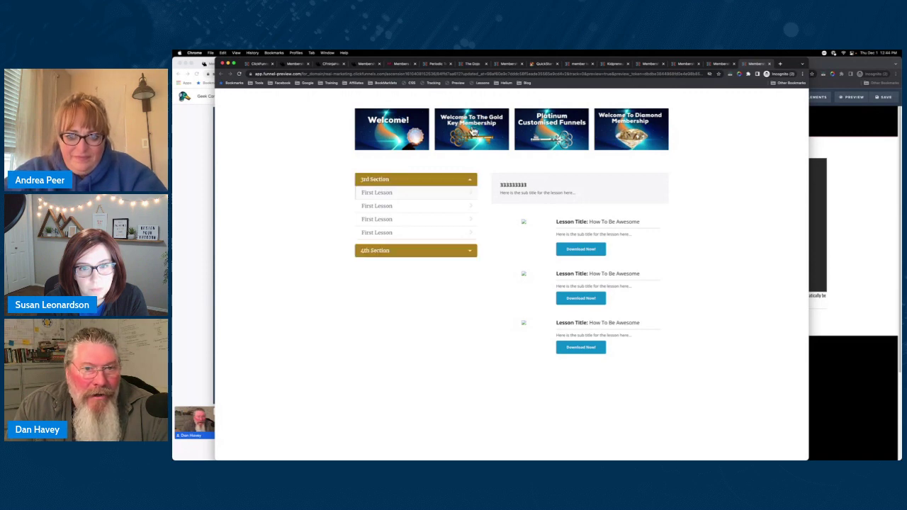
click(405, 128)
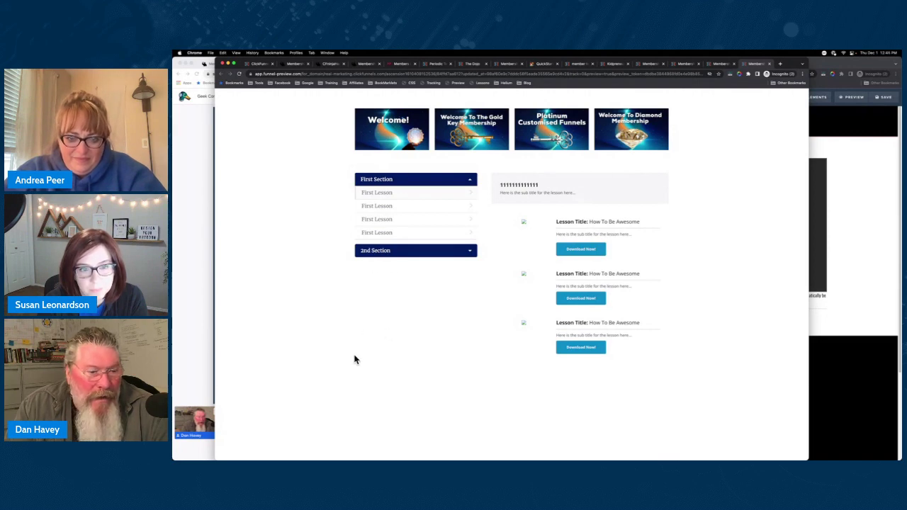
click(458, 136)
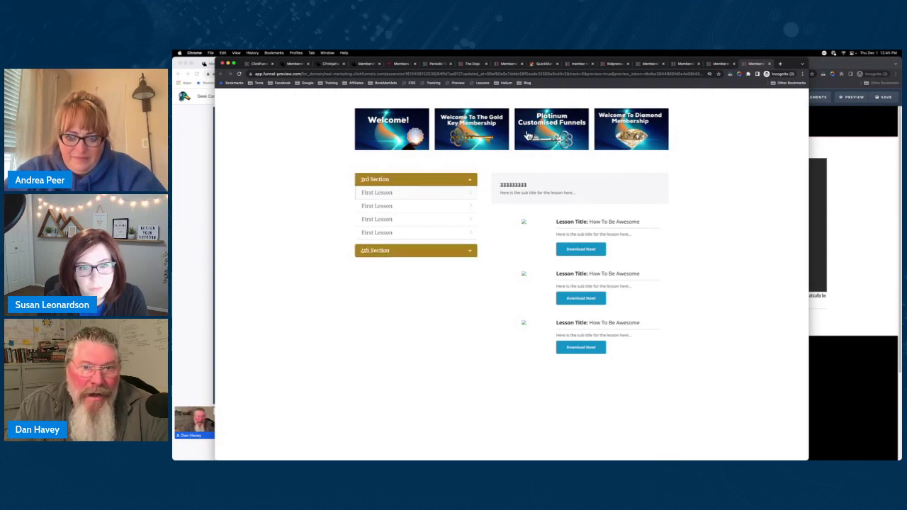
click(556, 132)
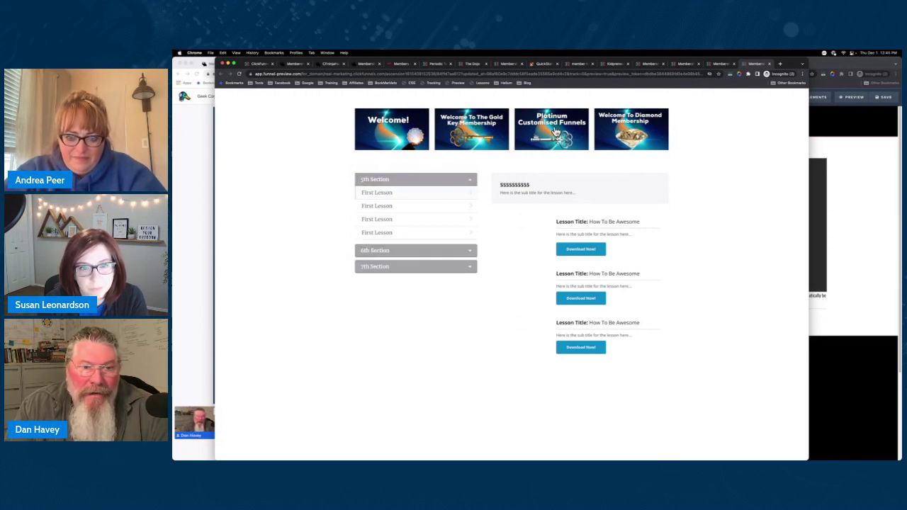
click(606, 133)
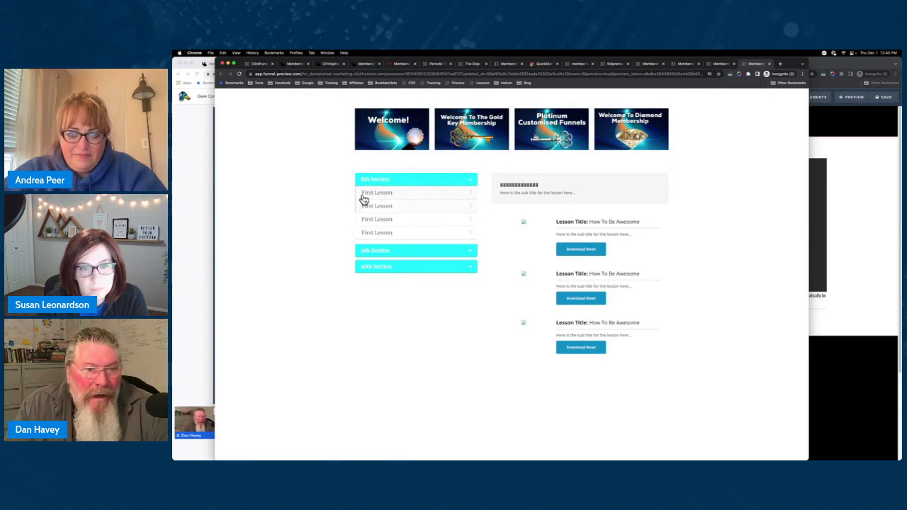
click(540, 141)
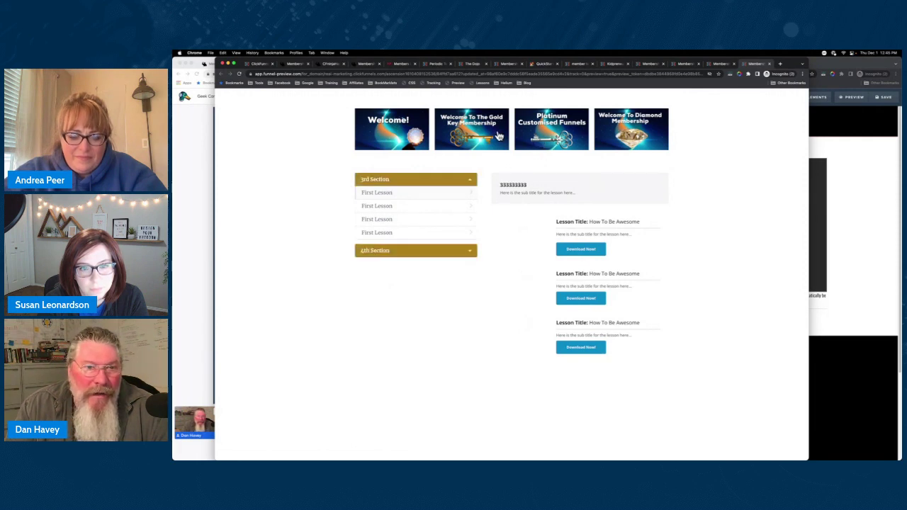
click(416, 135)
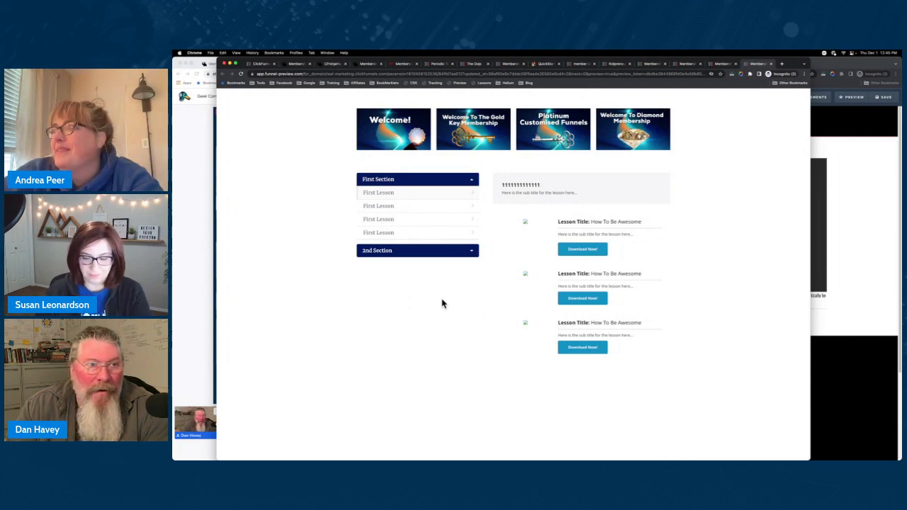
click(230, 64)
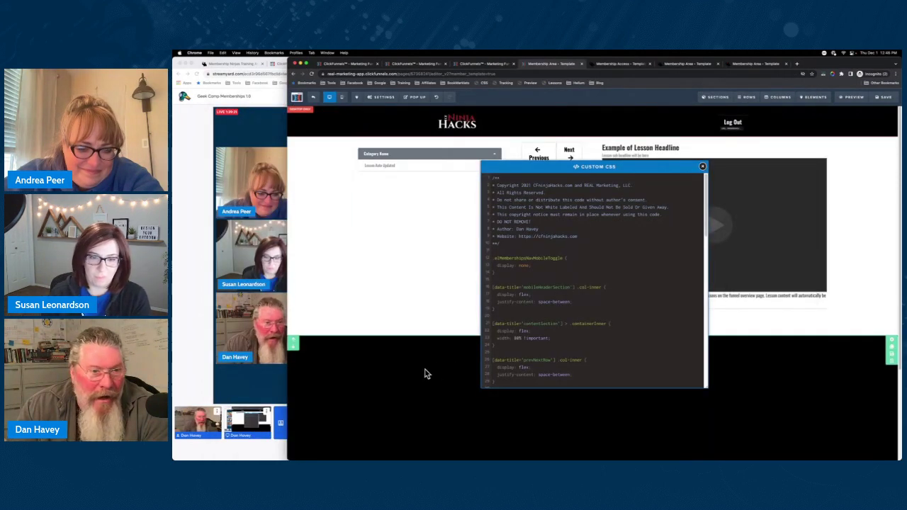
Switch the shared screen to the browser showing the Seibo Knows login page
click(266, 386)
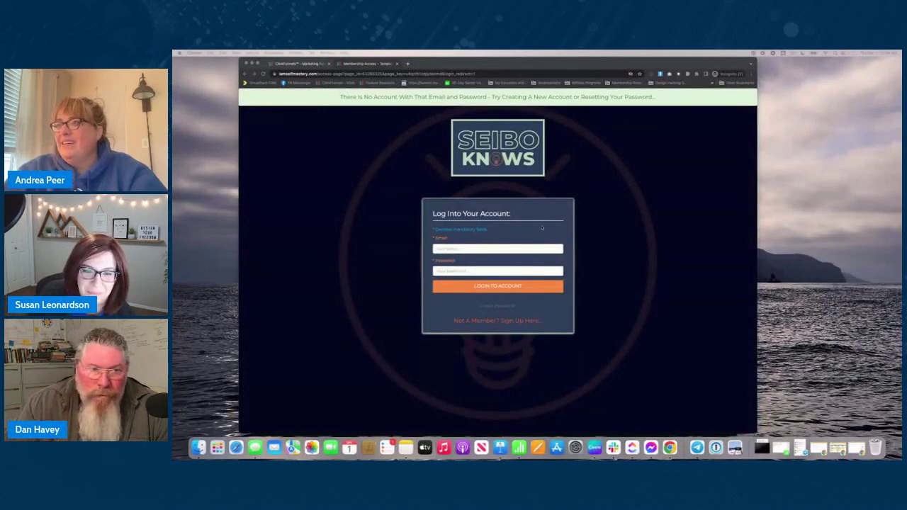
Log in to the Seibo Knows member area with the member's email and saved password
click(496, 250)
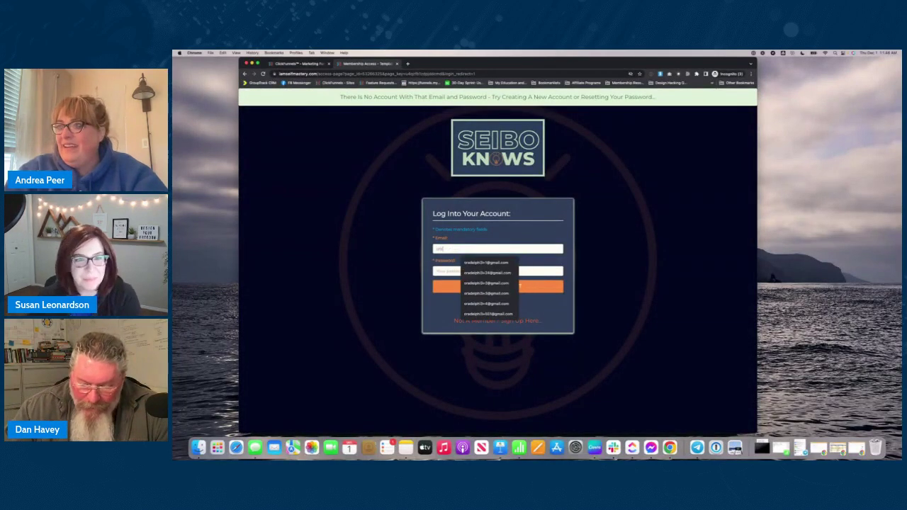
key(Tab)
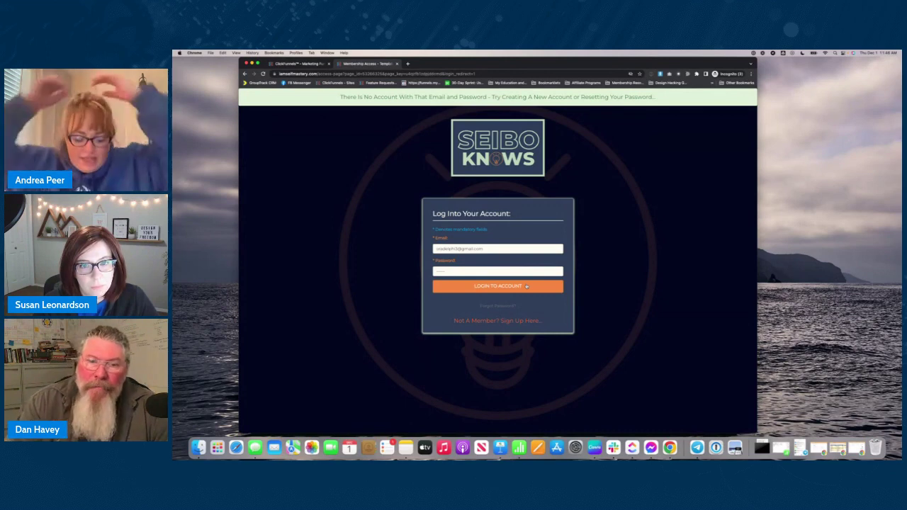
click(526, 286)
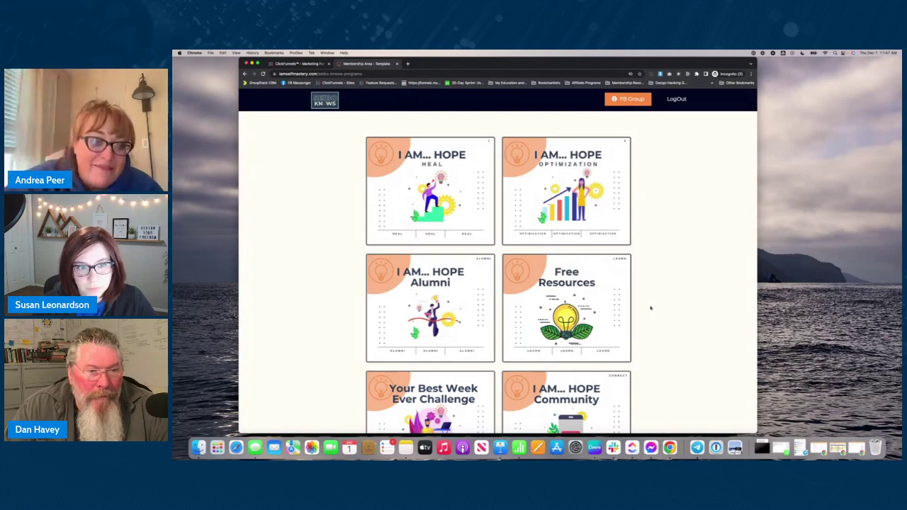
Open the Your Best Week Ever Challenge and its Day 1: Intro to Theta Consciousness lesson
scroll(665, 280, down, 2)
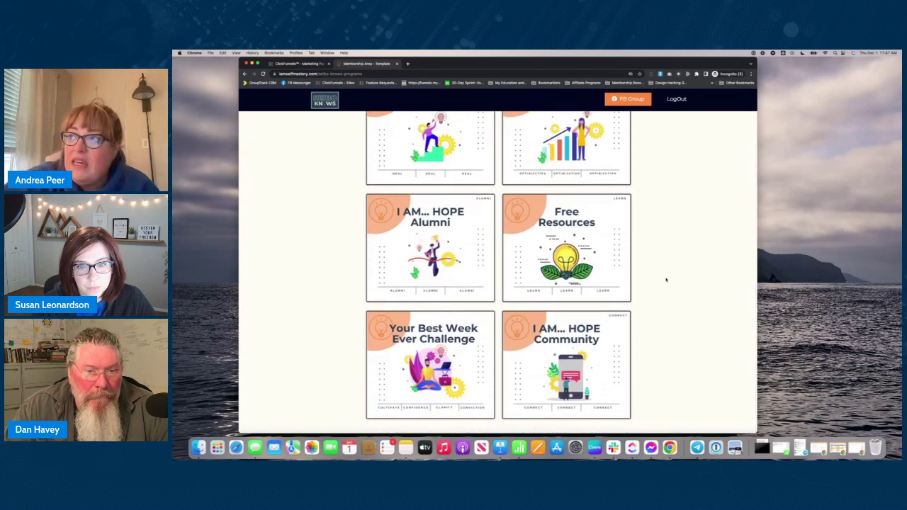
scroll(665, 280, up, 2)
scroll(666, 280, down, 2)
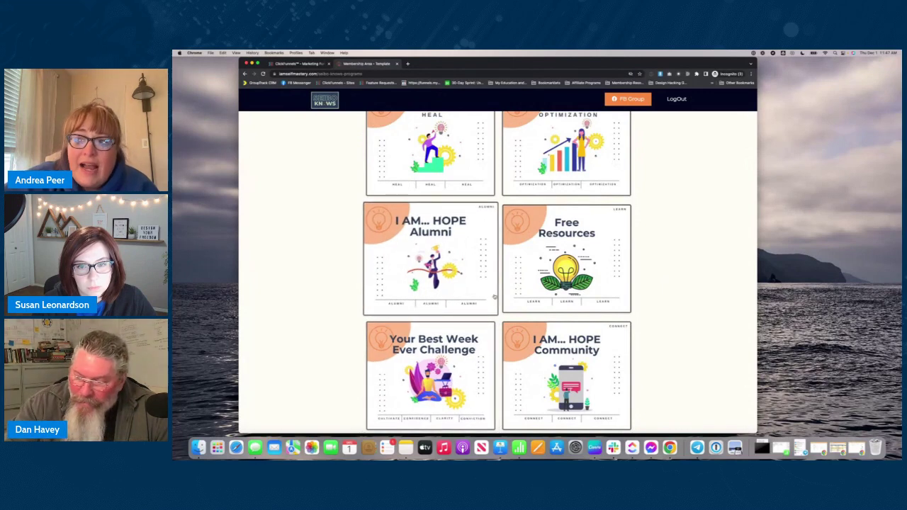
scroll(495, 297, up, 2)
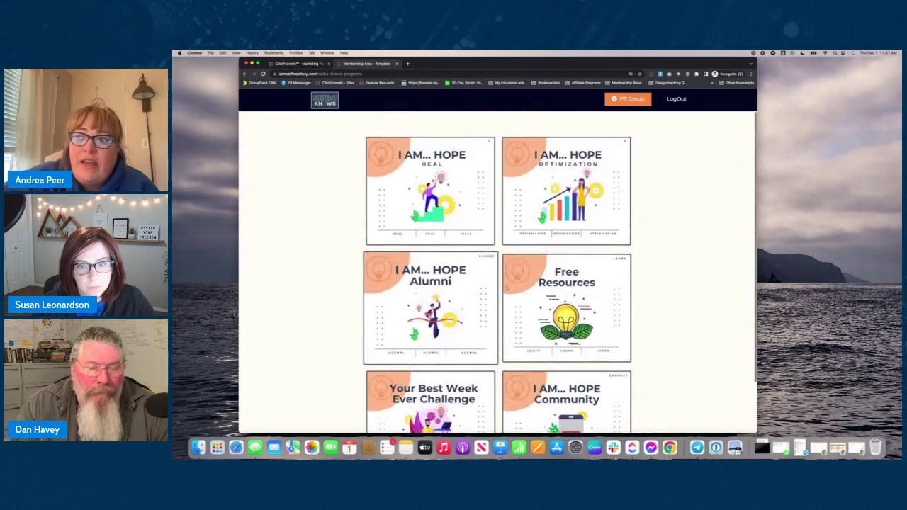
scroll(506, 288, down, 2)
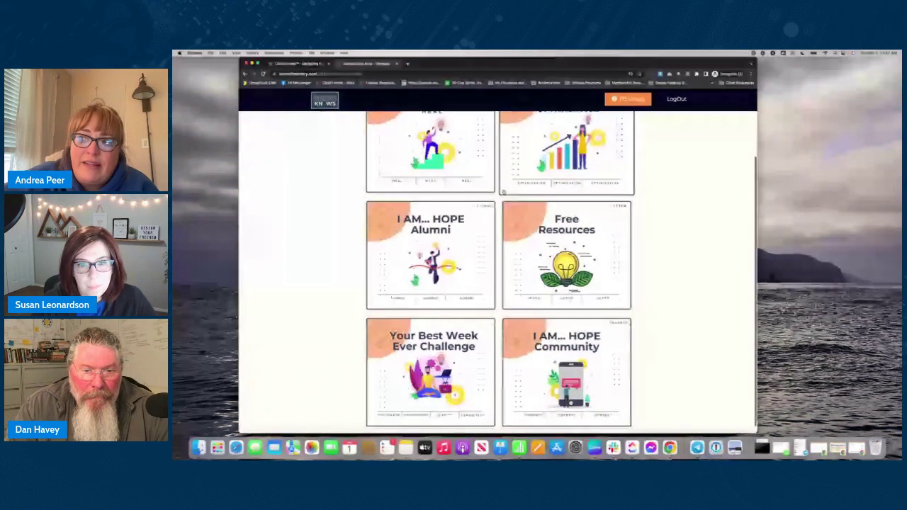
scroll(567, 298, up, 2)
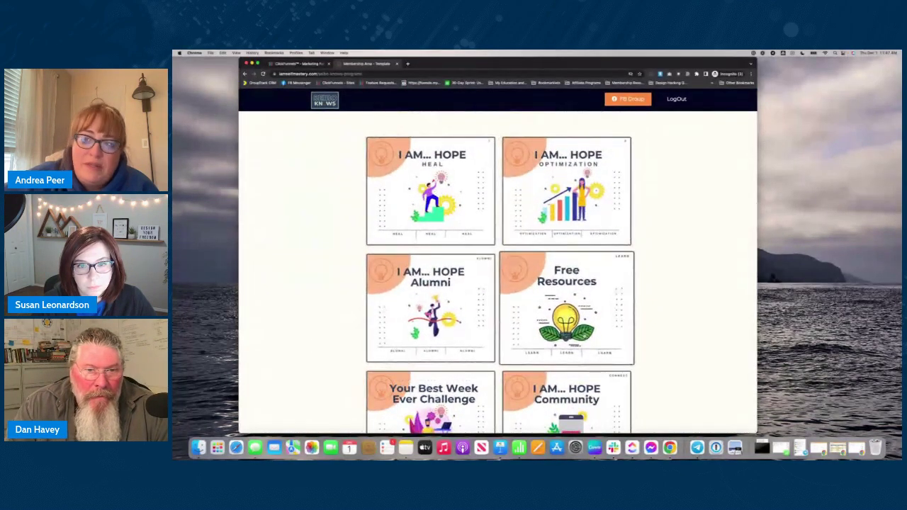
scroll(518, 192, down, 2)
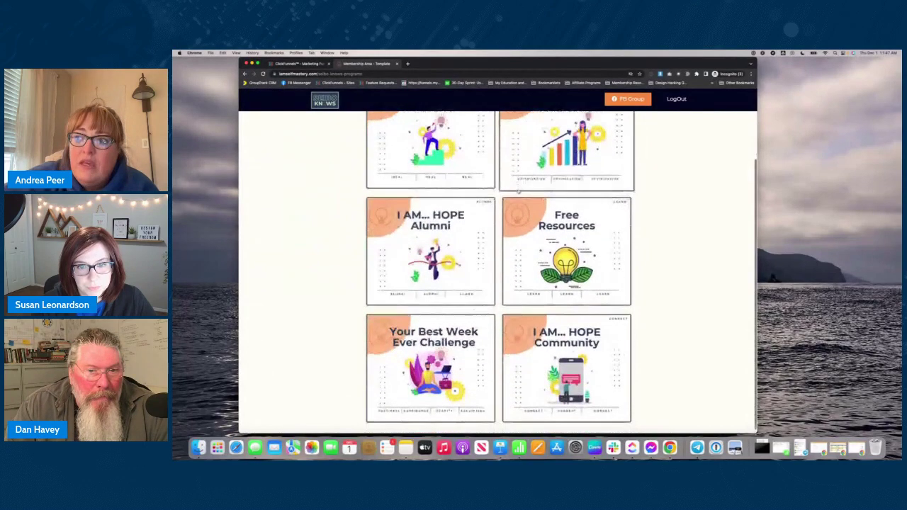
click(451, 347)
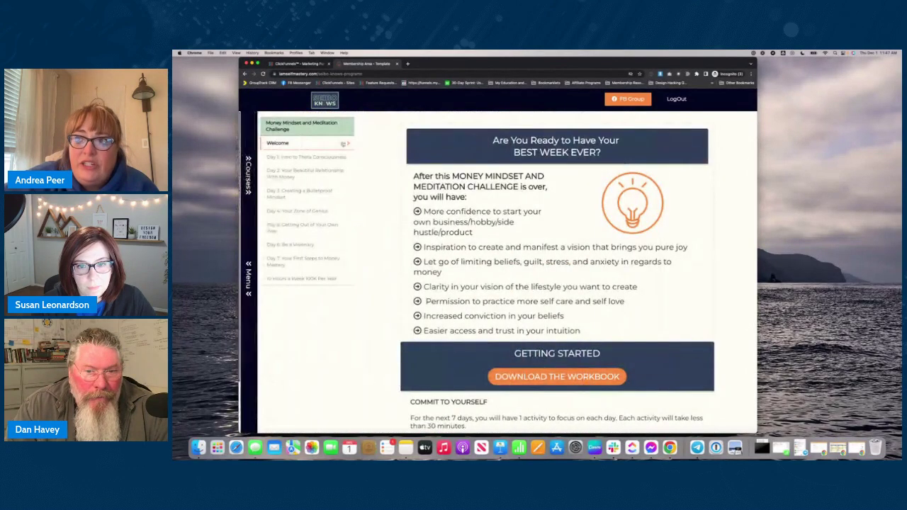
click(321, 159)
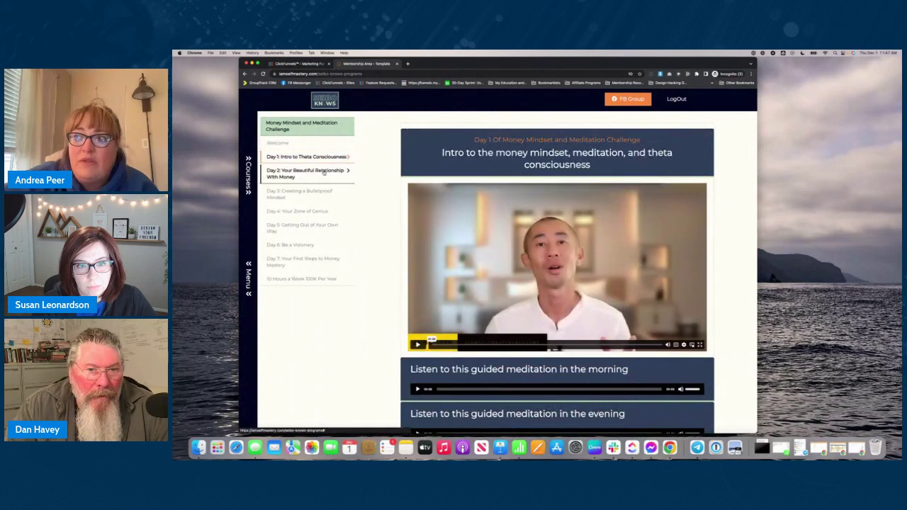
View the Day 2, Day 3 and Day 4 lessons, then open the Challenge #1 Manifesting Integration lesson
click(324, 173)
click(328, 192)
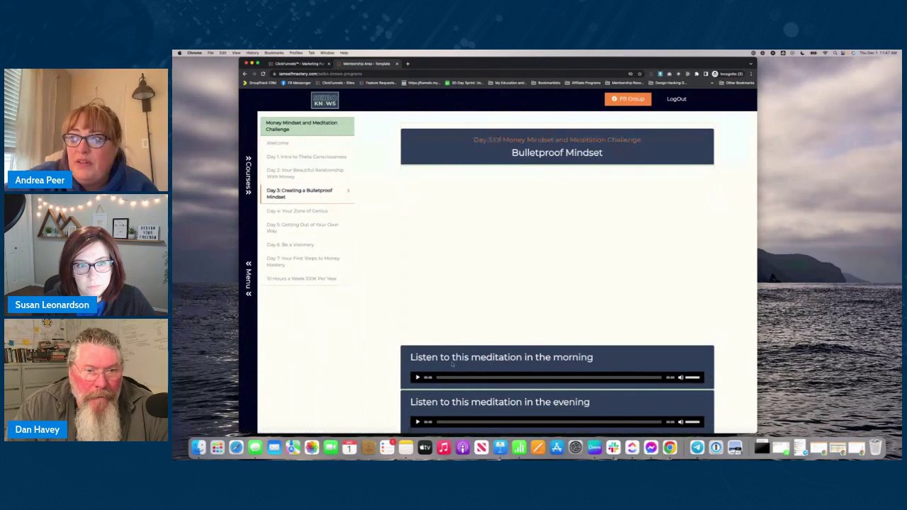
scroll(422, 312, down, 2)
scroll(424, 337, down, 5)
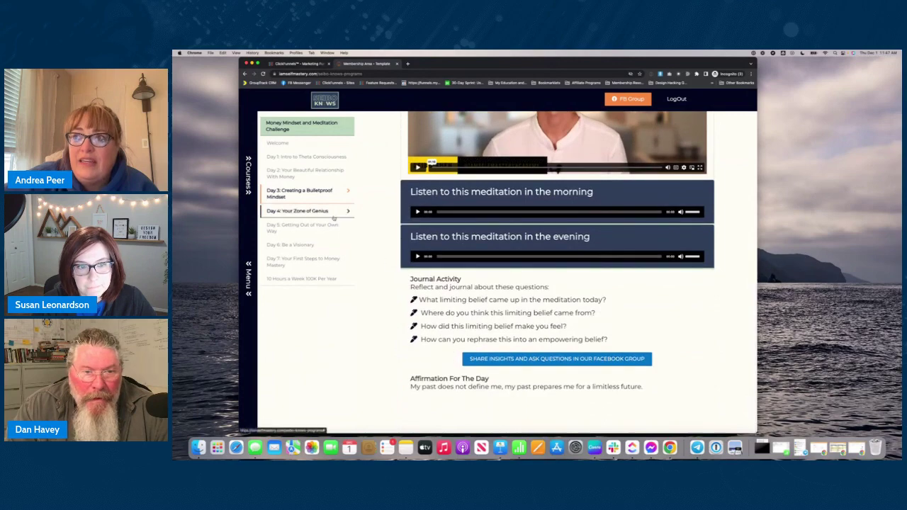
click(298, 211)
scroll(462, 312, down, 5)
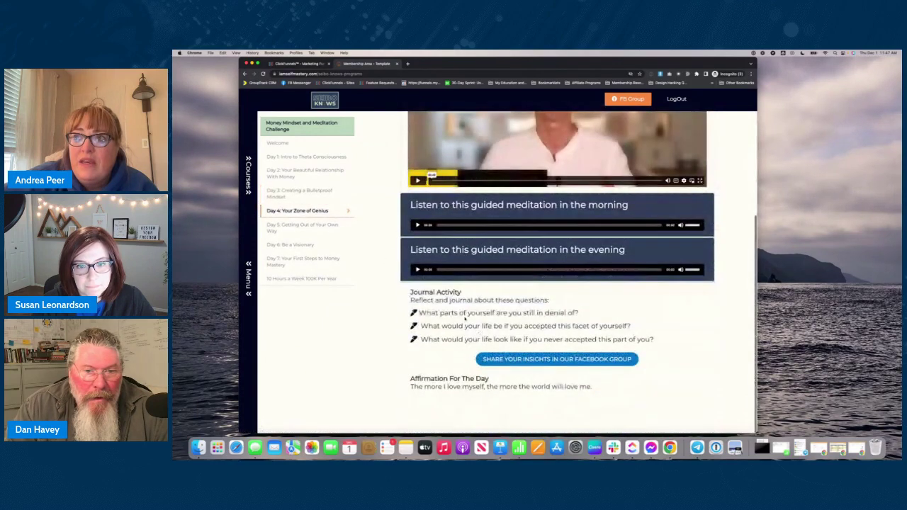
click(248, 173)
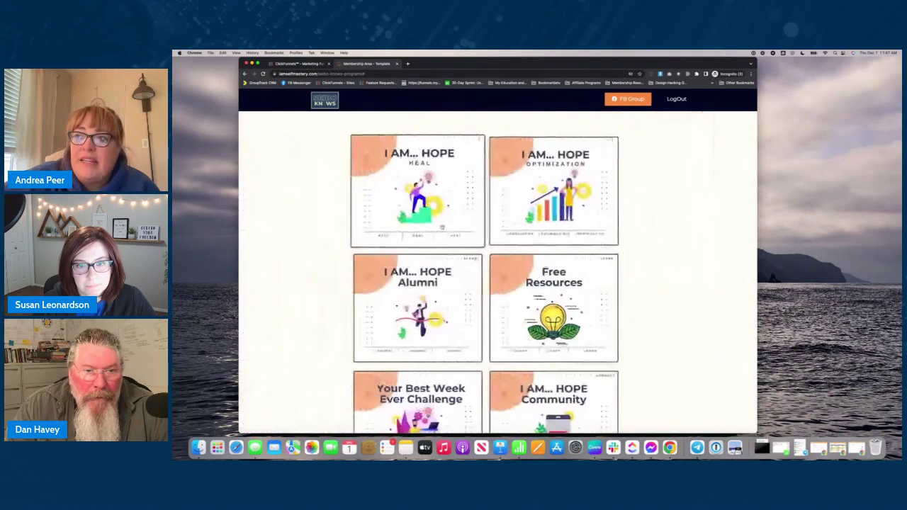
click(430, 188)
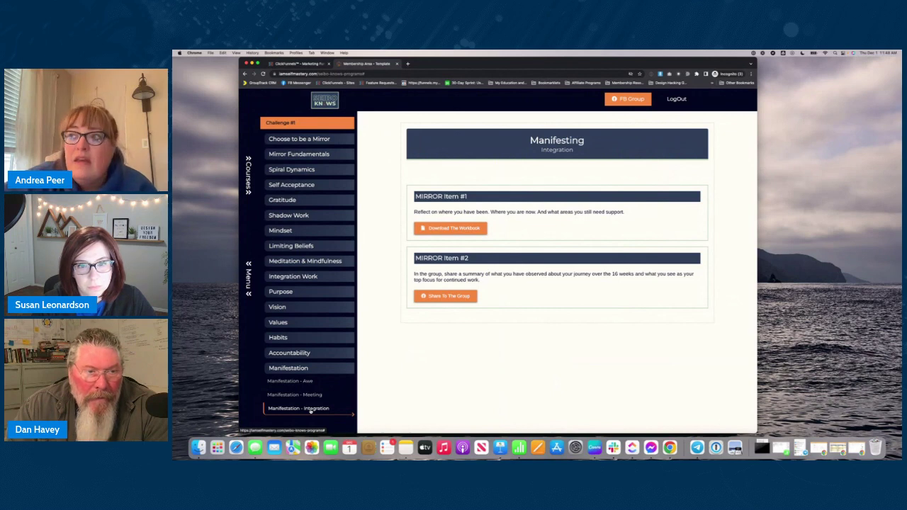
View the Choose To Be A Mirror, HOPE Framework and Mark Your Calendars lessons, then return to the grid
click(317, 139)
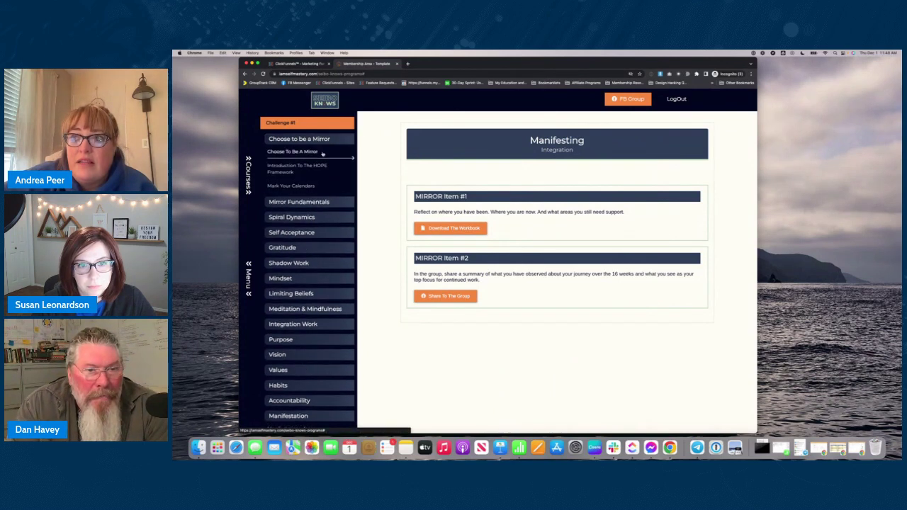
click(323, 151)
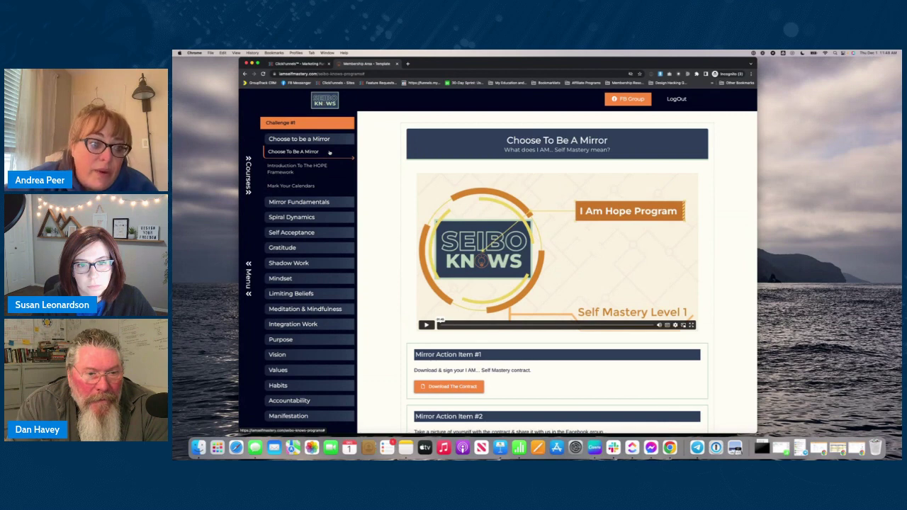
scroll(385, 314, down, 2)
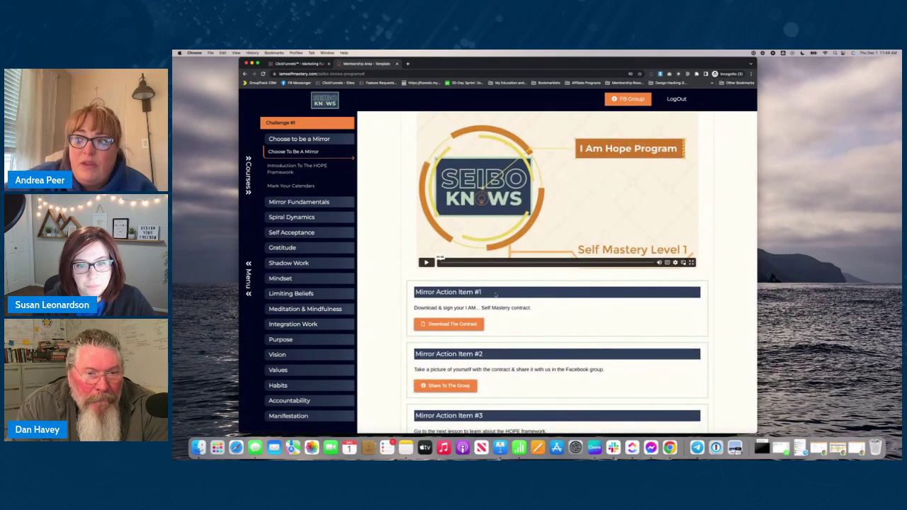
scroll(495, 294, down, 2)
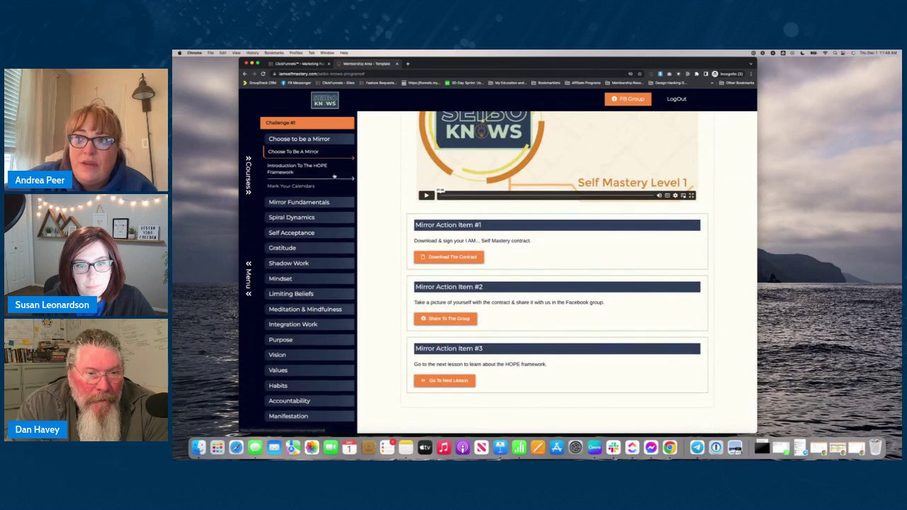
click(333, 176)
scroll(556, 273, down, 3)
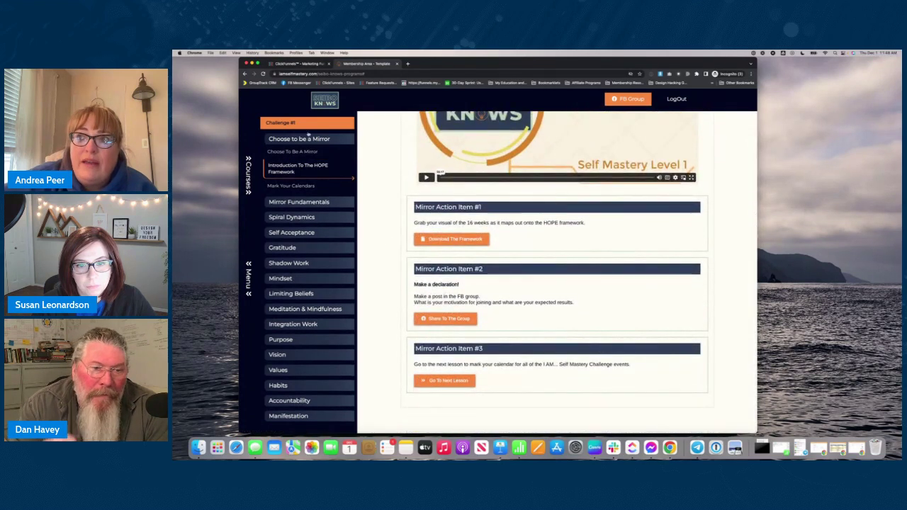
click(322, 185)
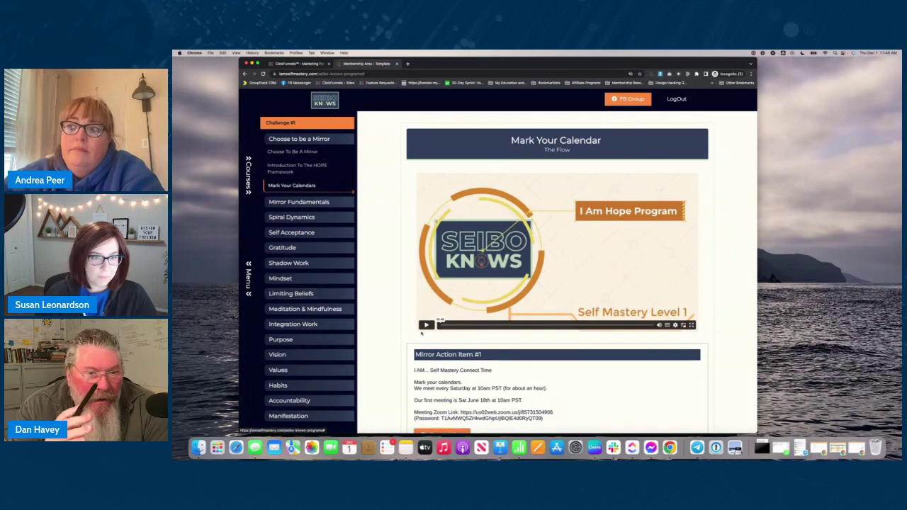
click(248, 173)
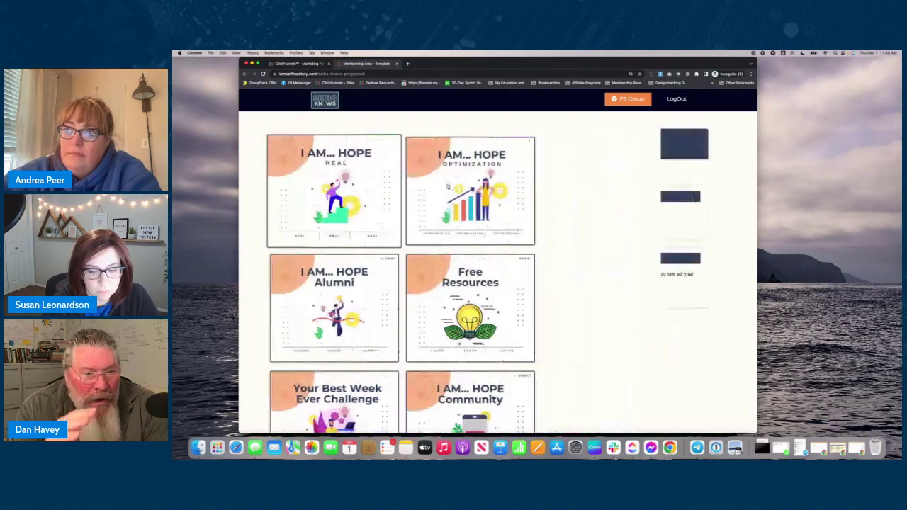
Revisit the Choose To Be A Mirror video lesson, then open the Free Resources course
click(311, 139)
click(320, 151)
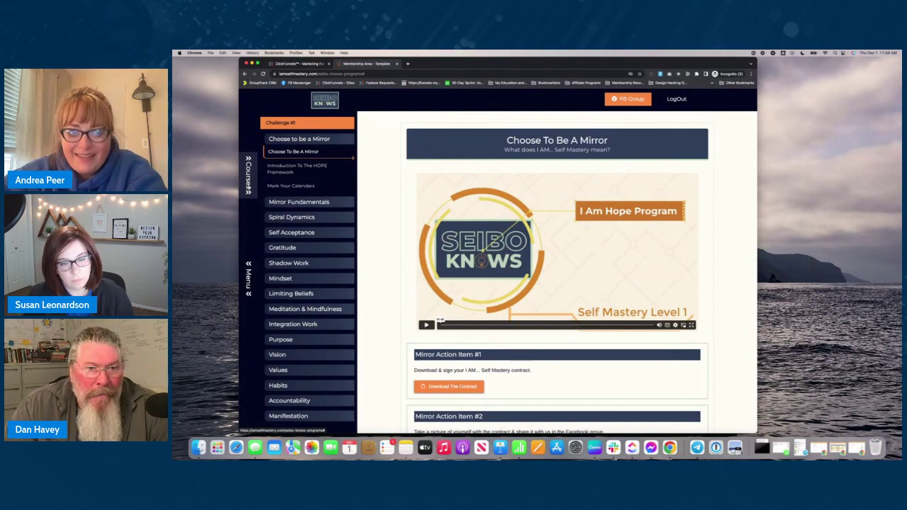
click(248, 173)
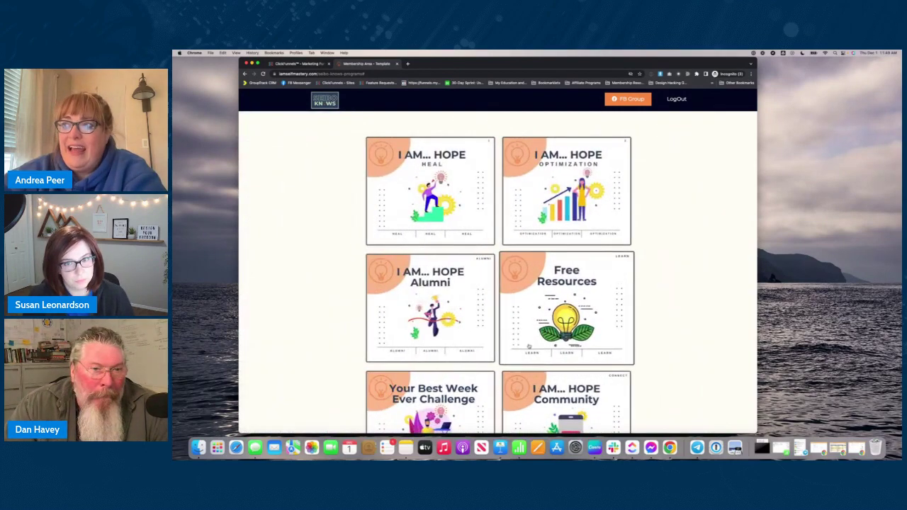
click(528, 347)
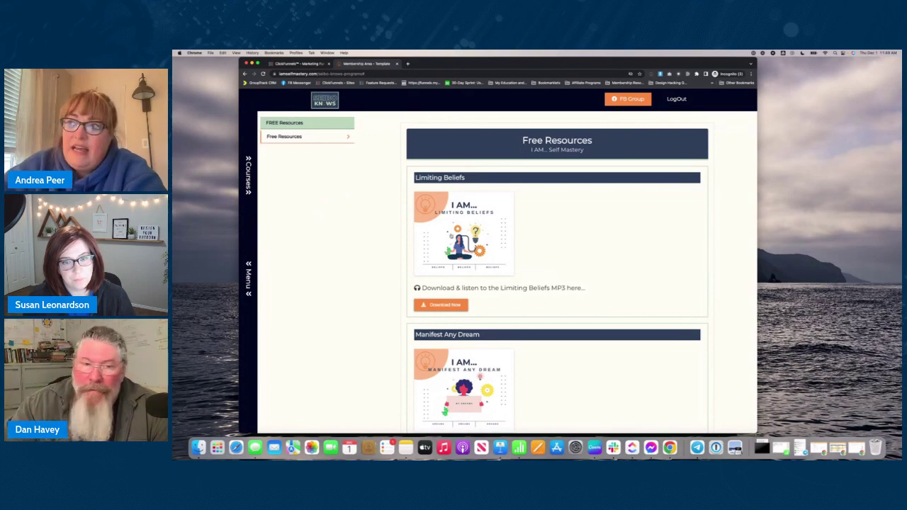
Open the Habits Integration lesson from the course tiles
scroll(434, 267, down, 10)
scroll(481, 248, down, 5)
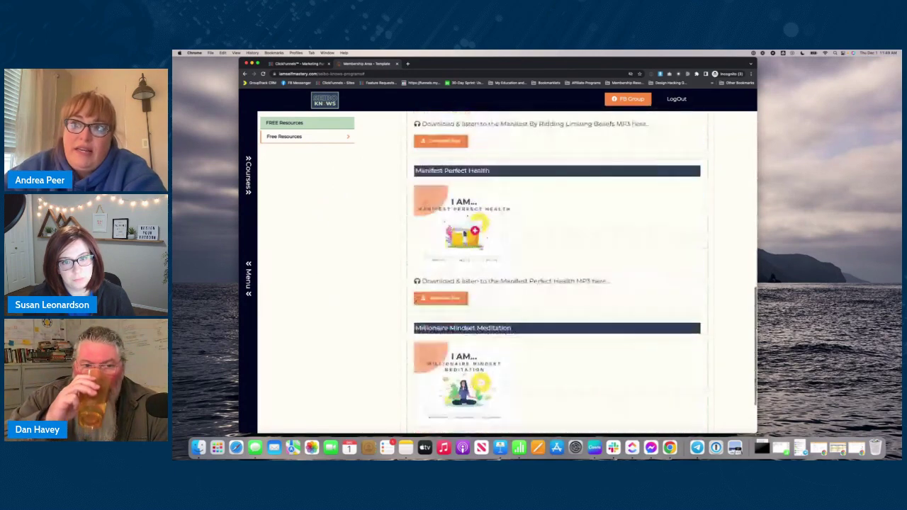
click(248, 174)
click(338, 183)
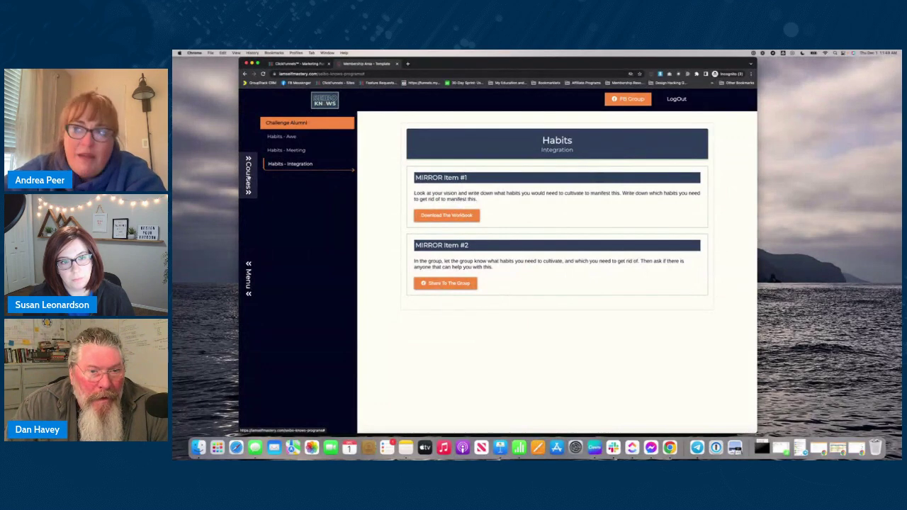
Open the I AM... HOPE Community page from the course tiles
click(248, 176)
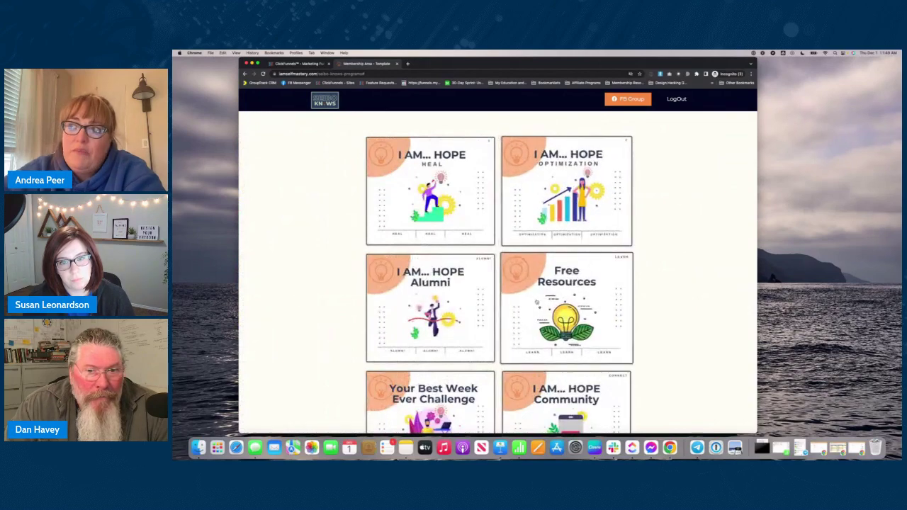
scroll(539, 301, down, 1)
scroll(536, 301, down, 1)
click(567, 362)
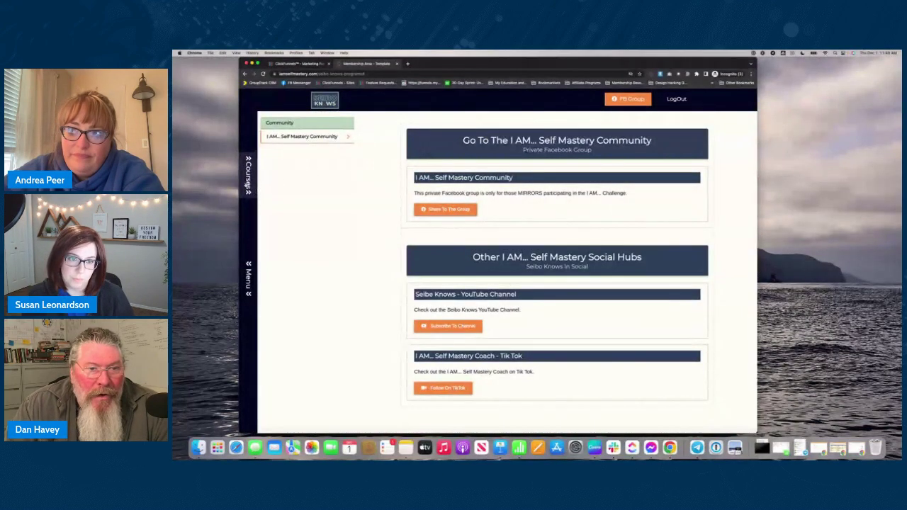
Open the Optimization course's Manifesting Integration lesson
click(248, 178)
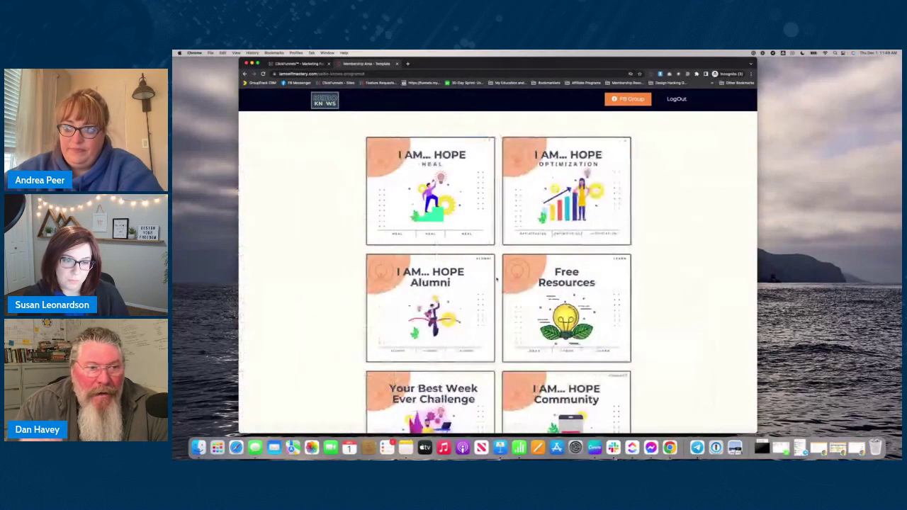
scroll(469, 310, down, 2)
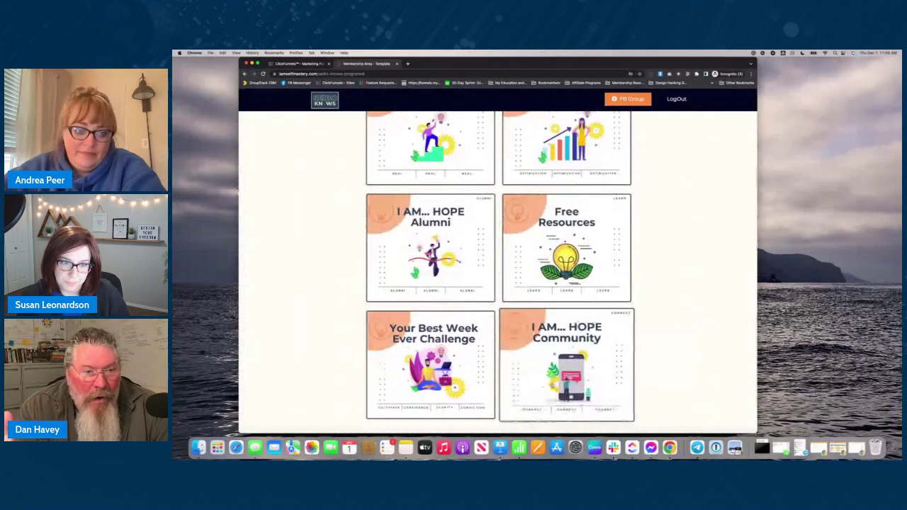
scroll(547, 299, up, 2)
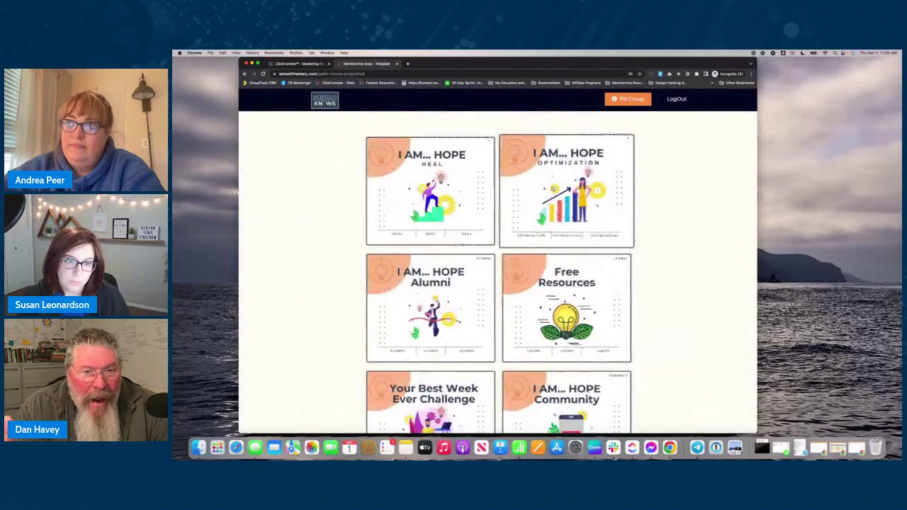
click(563, 188)
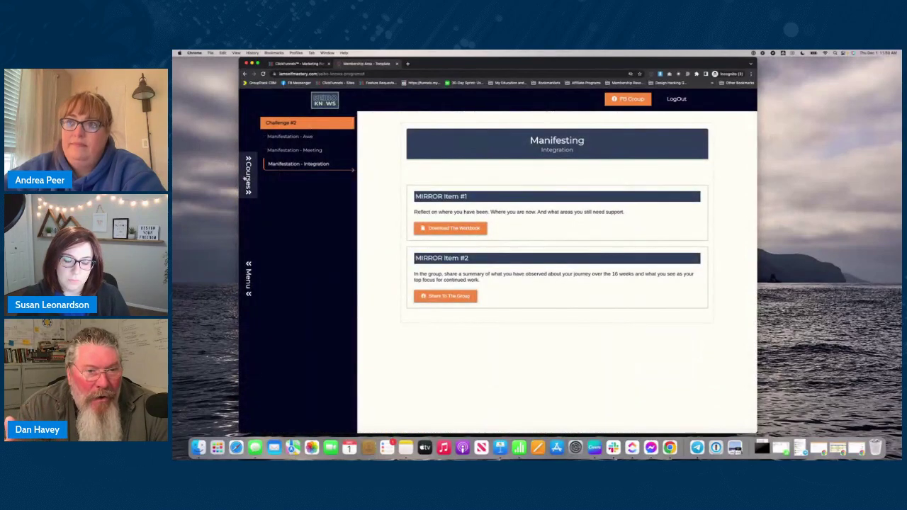
Bring back the I AM... HOPE course card grid from the Courses side tab and browse it
click(247, 179)
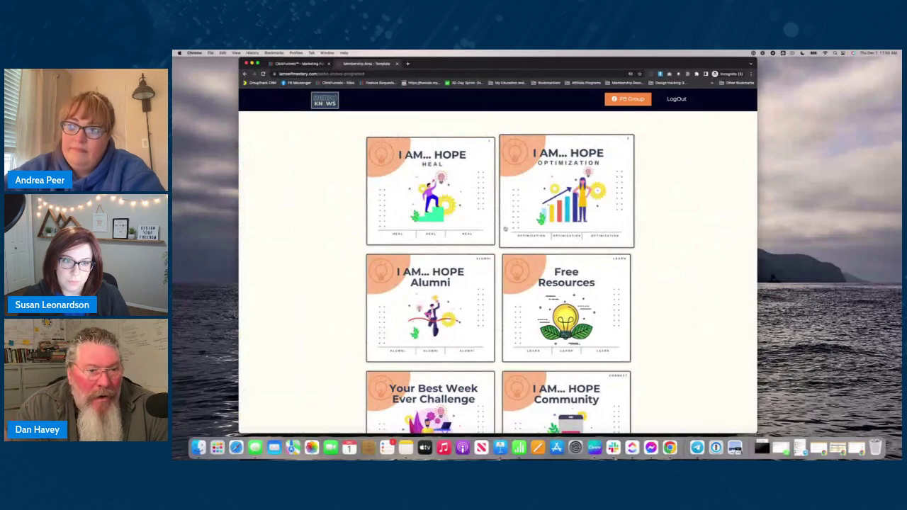
scroll(505, 229, down, 2)
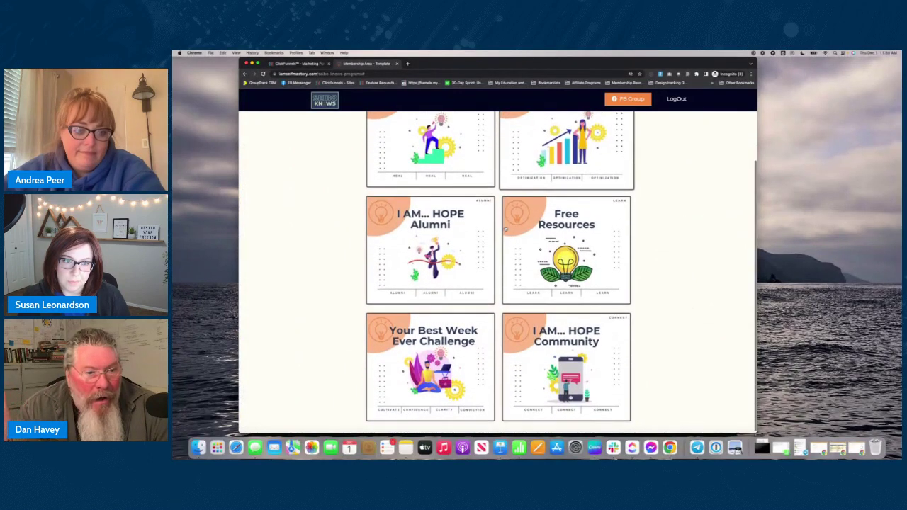
scroll(506, 229, up, 2)
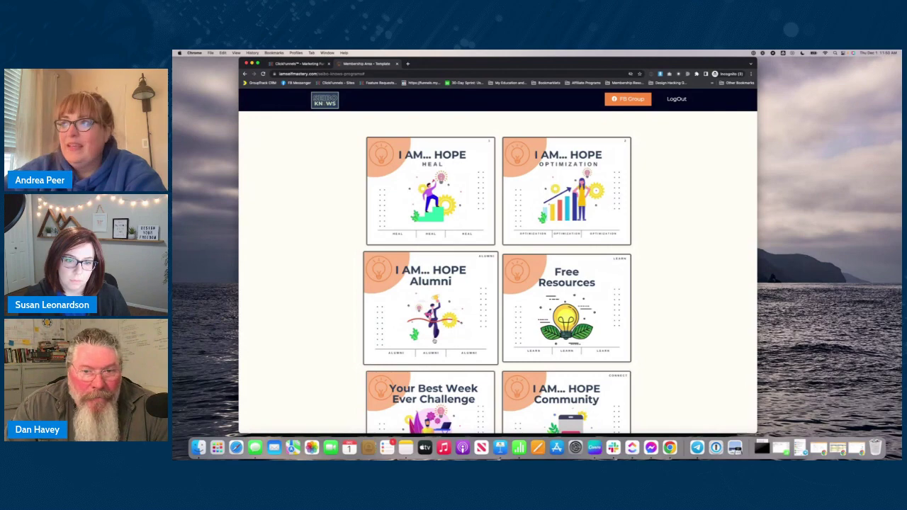
key(ctrl+Up)
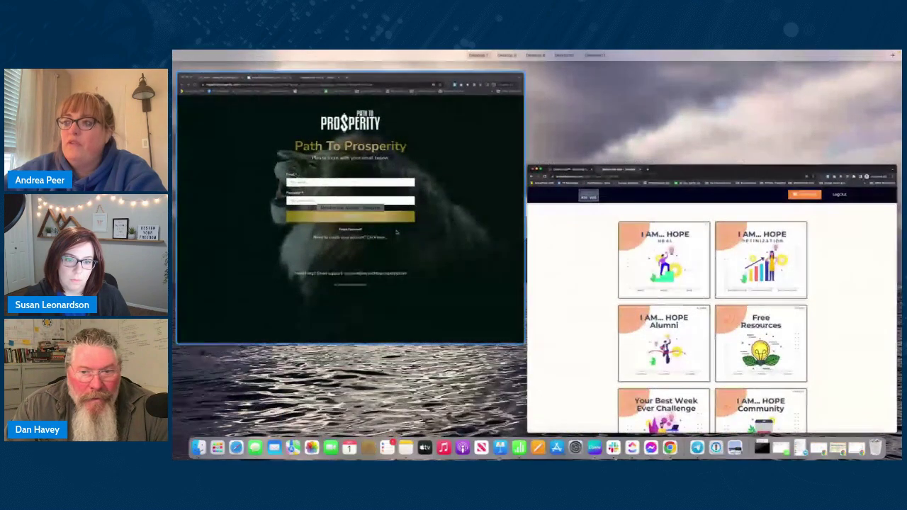
click(396, 233)
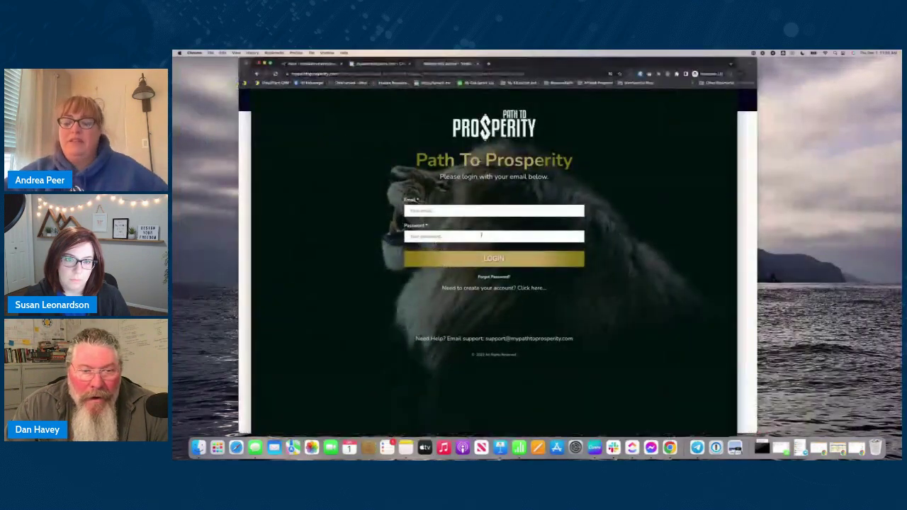
click(449, 211)
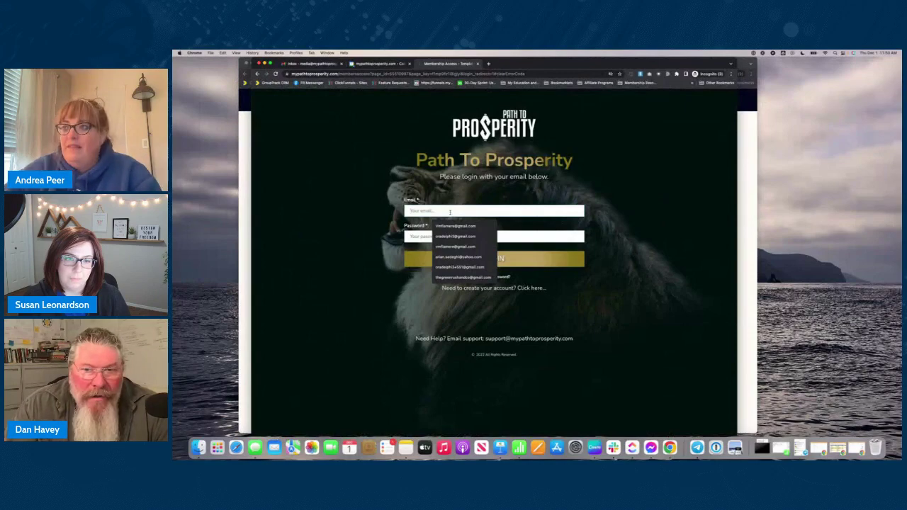
key(ctrl+Up)
click(589, 291)
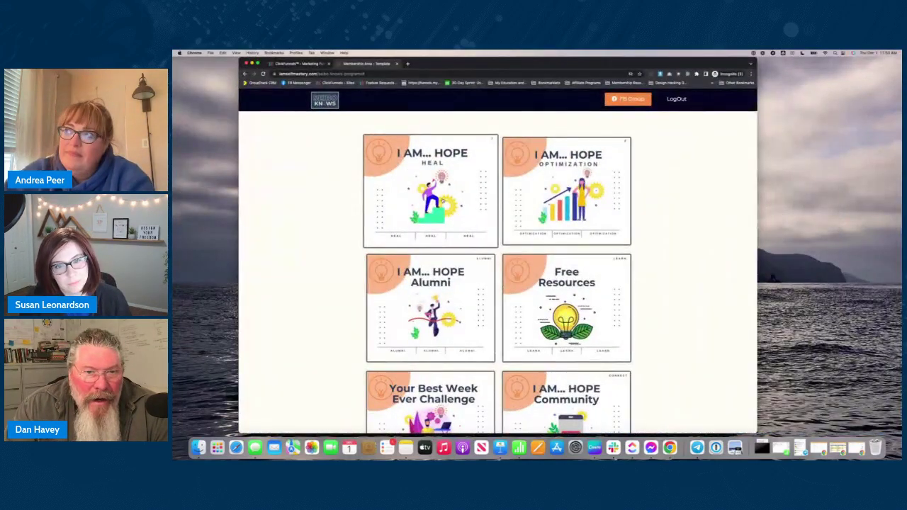
scroll(442, 201, down, 2)
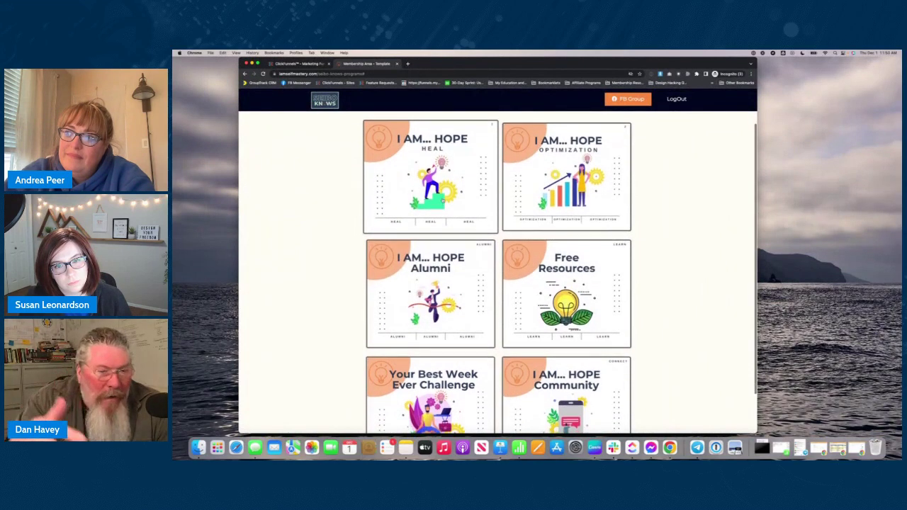
scroll(442, 201, up, 2)
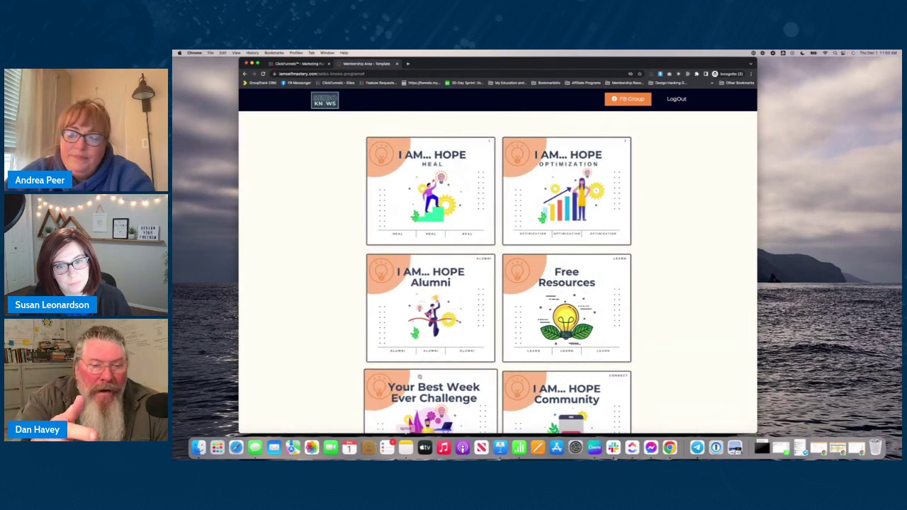
click(430, 401)
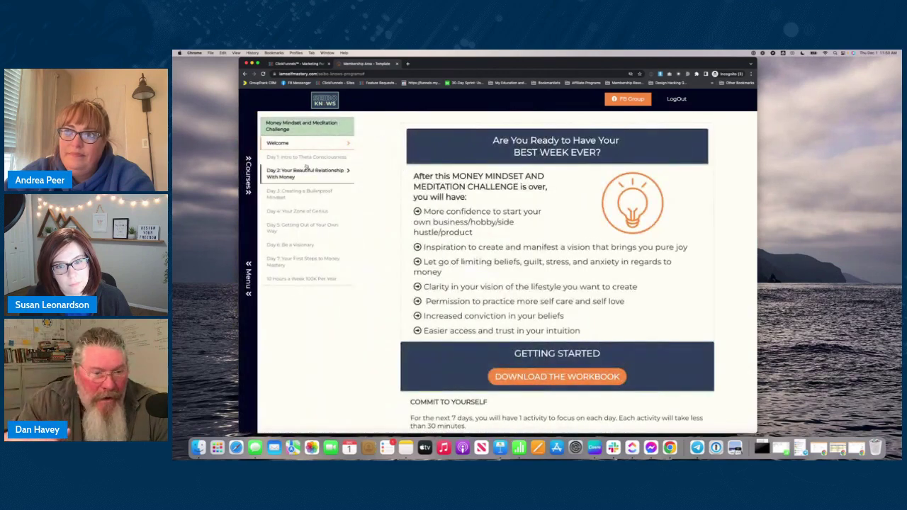
click(305, 170)
click(306, 201)
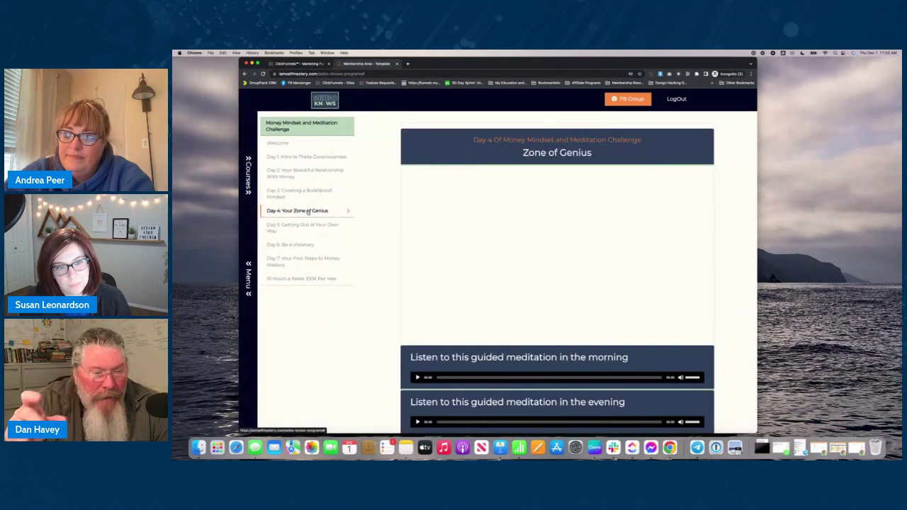
click(311, 227)
scroll(467, 333, down, 1)
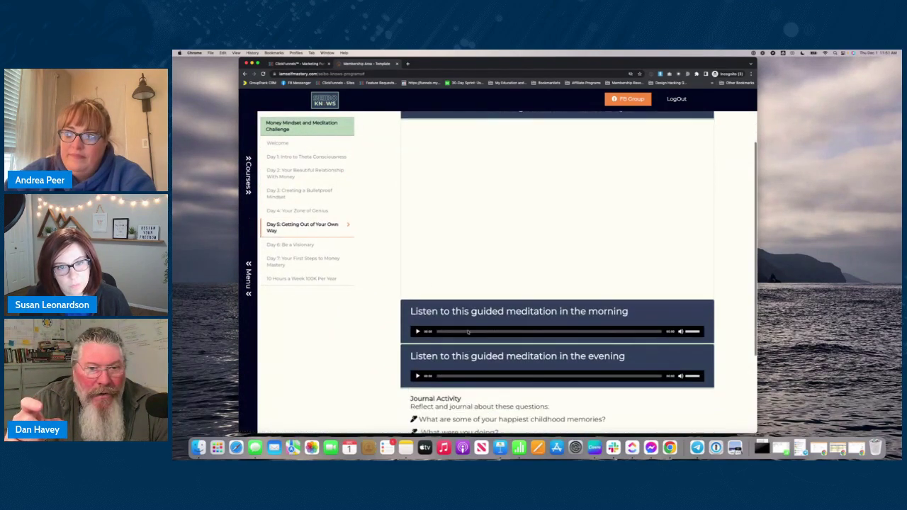
scroll(469, 333, up, 1)
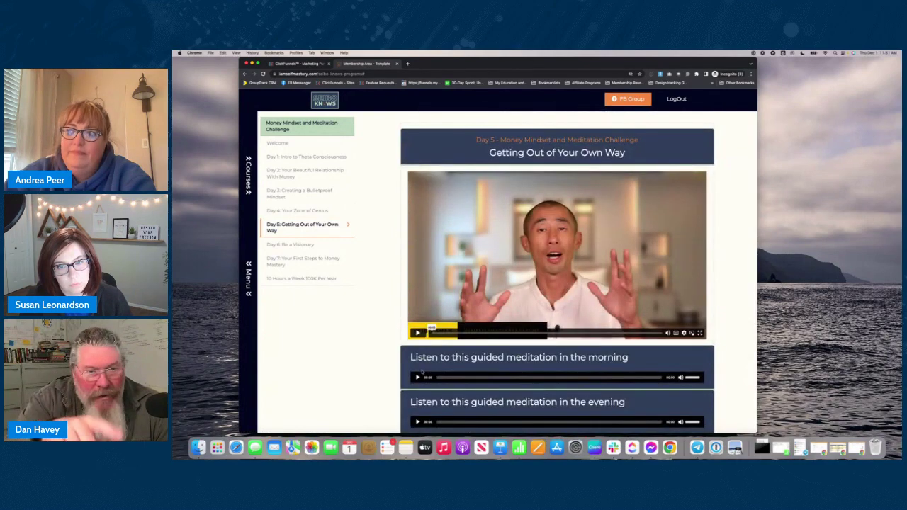
click(307, 157)
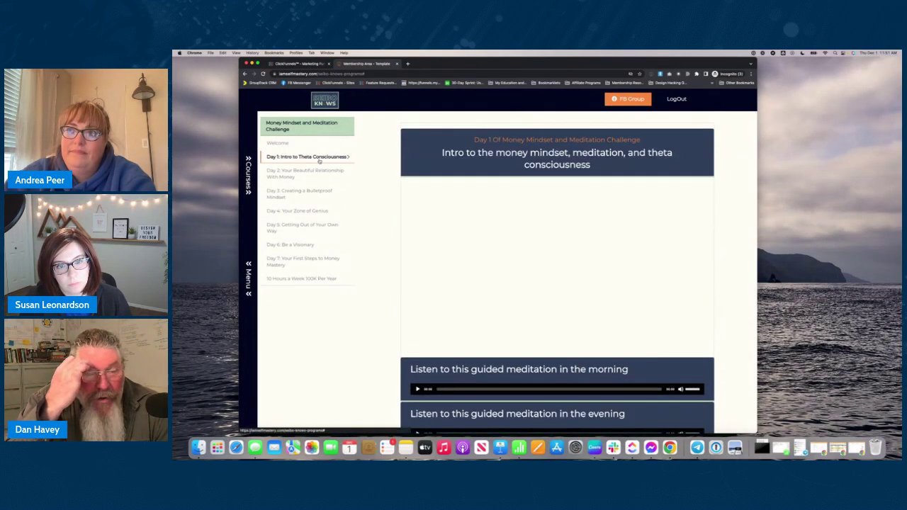
click(249, 174)
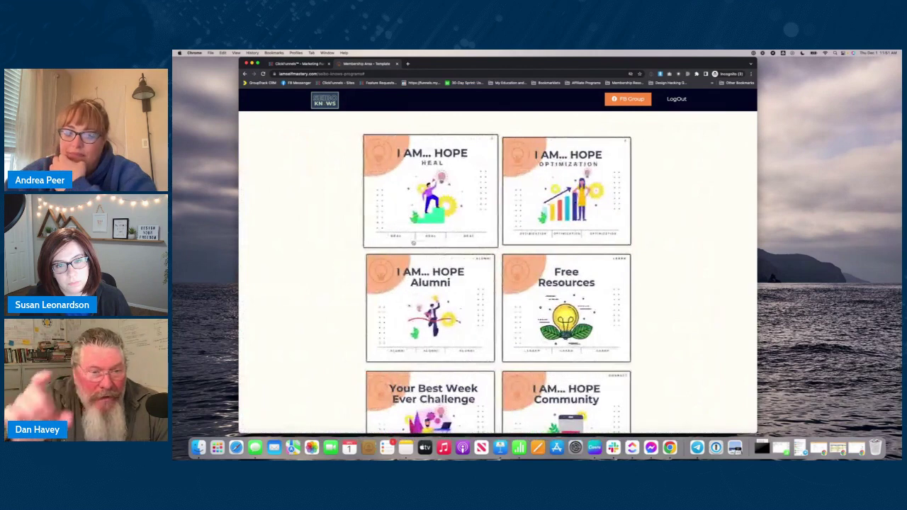
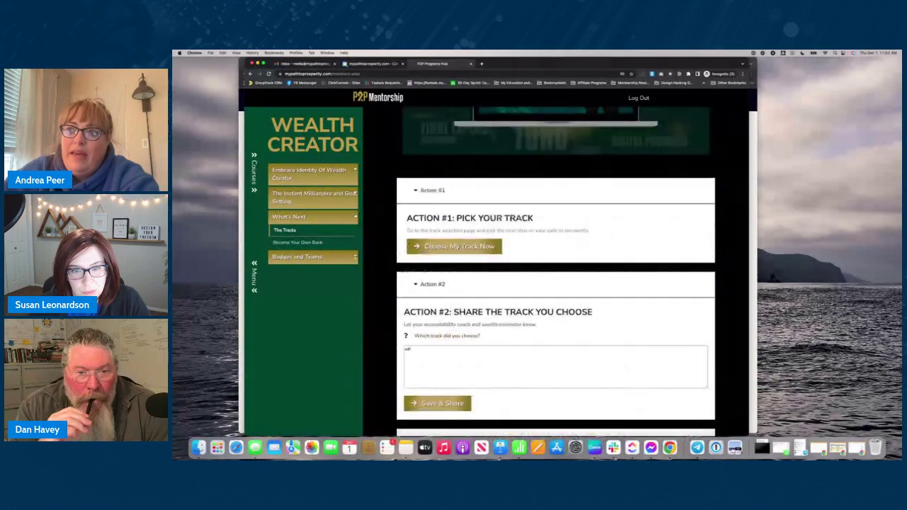
View the earned Jumpstart badges, then open the Credit Track page with its four tiles
click(294, 251)
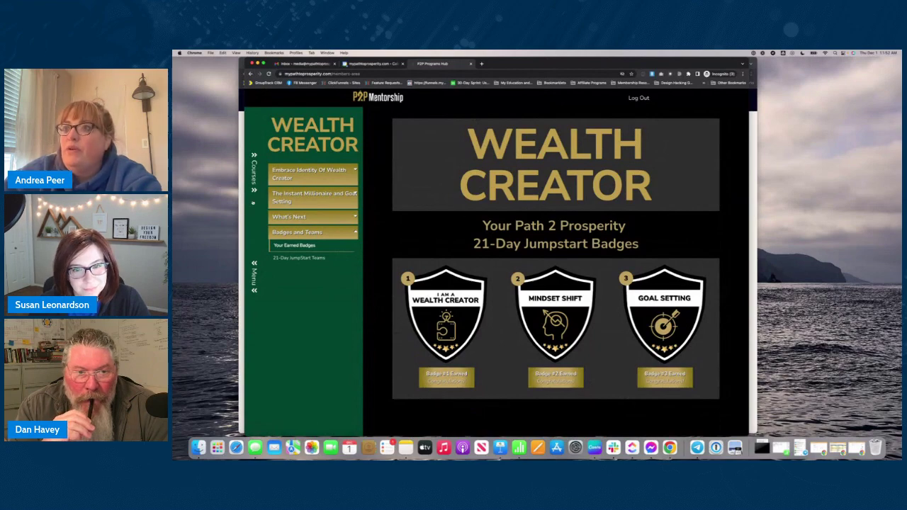
click(256, 178)
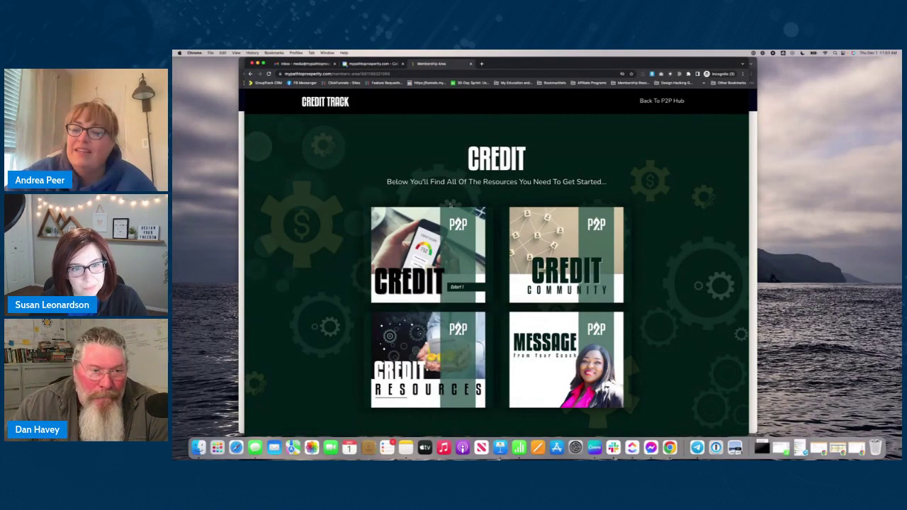
Open the Credit tile to land on its Create & Send Letters lesson
click(454, 244)
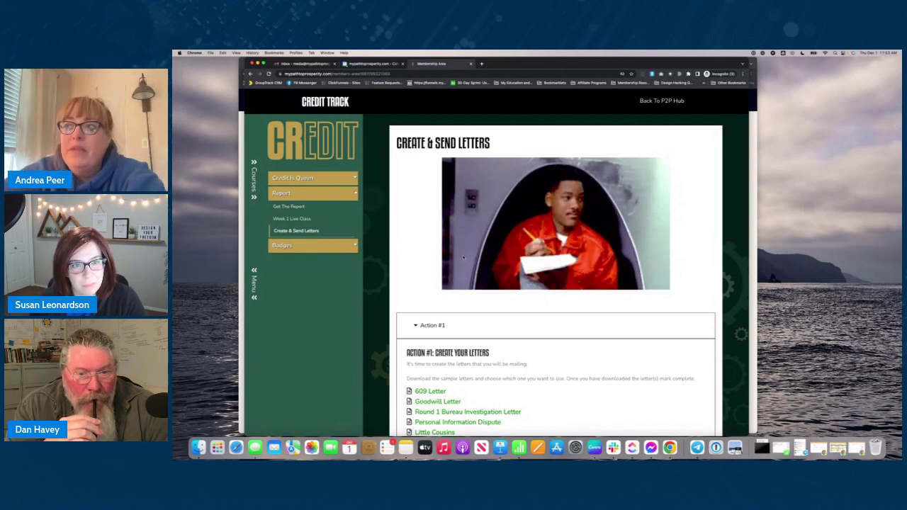
Open Having a Credit Mindset and expand Action #1 Take a Picture and Action #2 Commit to Yourself
click(313, 178)
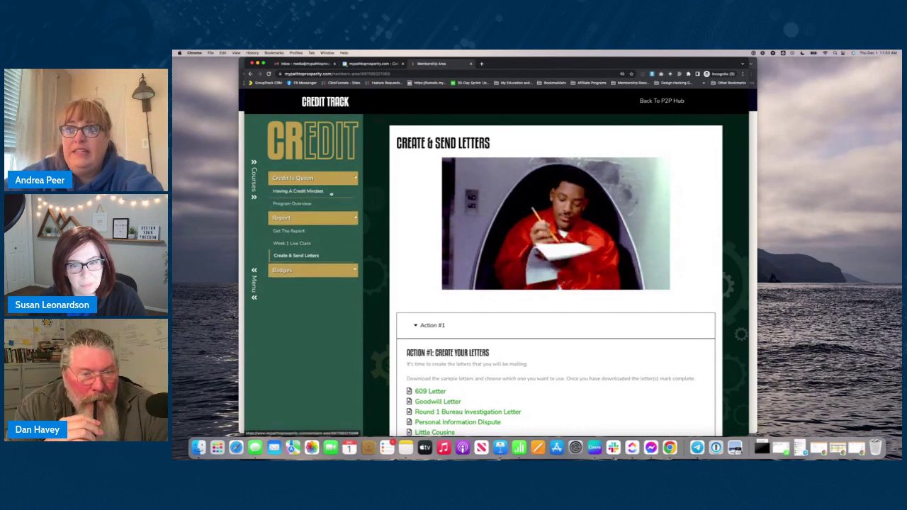
click(328, 192)
click(440, 370)
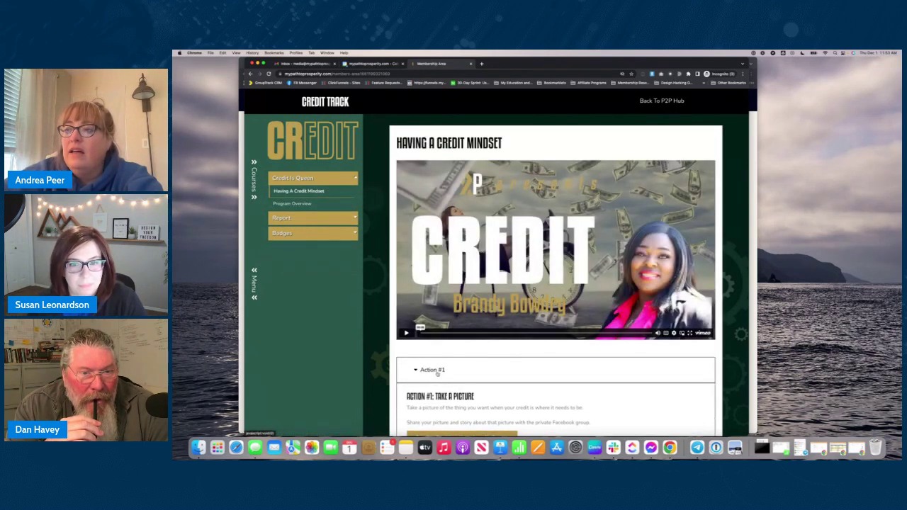
scroll(437, 371, down, 2)
scroll(438, 373, down, 1)
click(431, 359)
scroll(431, 359, down, 2)
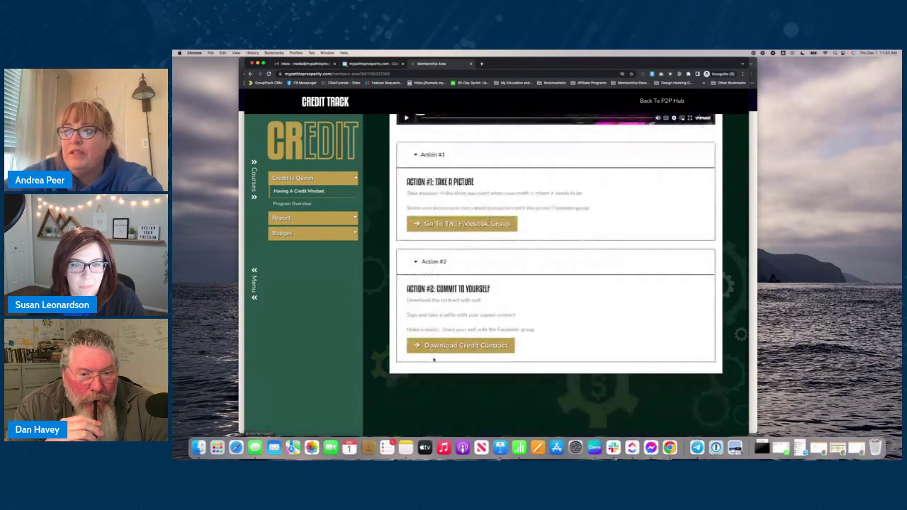
Open the Program Overview lesson and expand its Actions #1–#4, through Light It Up
click(292, 203)
scroll(440, 251, down, 2)
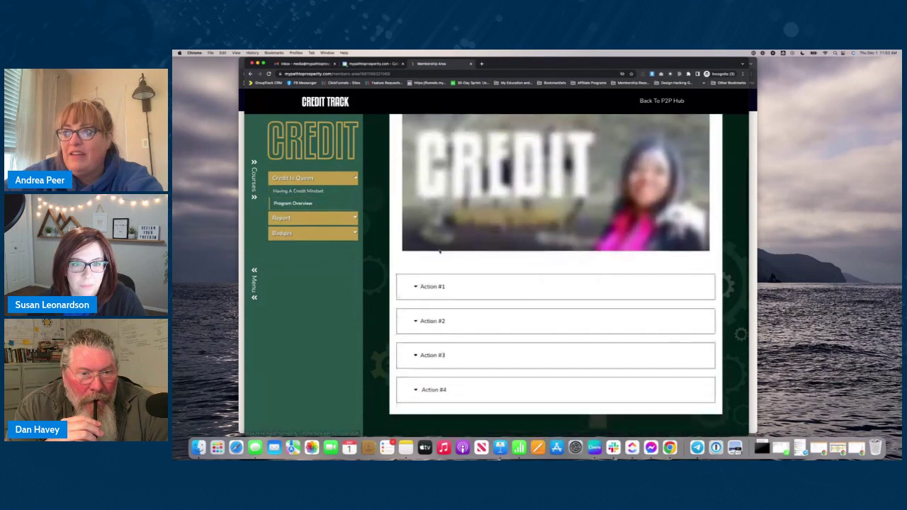
click(433, 286)
scroll(433, 284, down, 2)
click(435, 222)
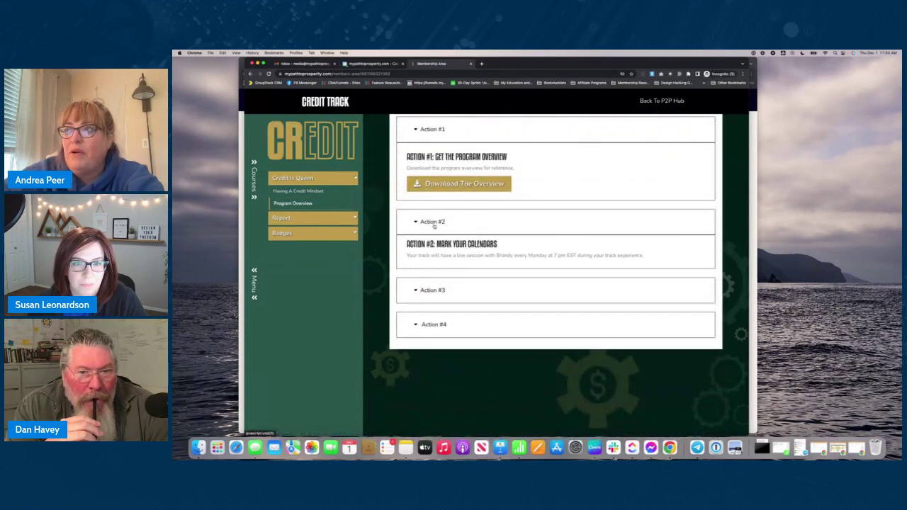
scroll(435, 234, down, 3)
click(433, 251)
scroll(435, 284, down, 2)
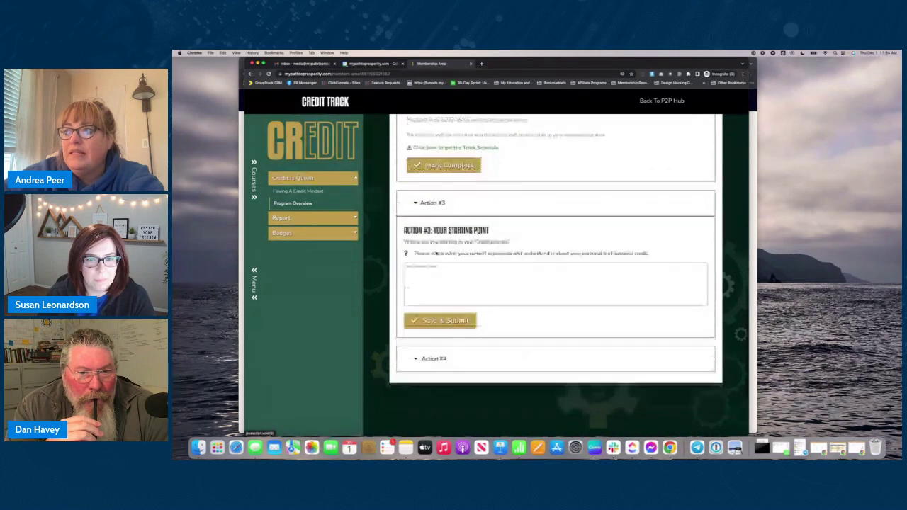
click(434, 294)
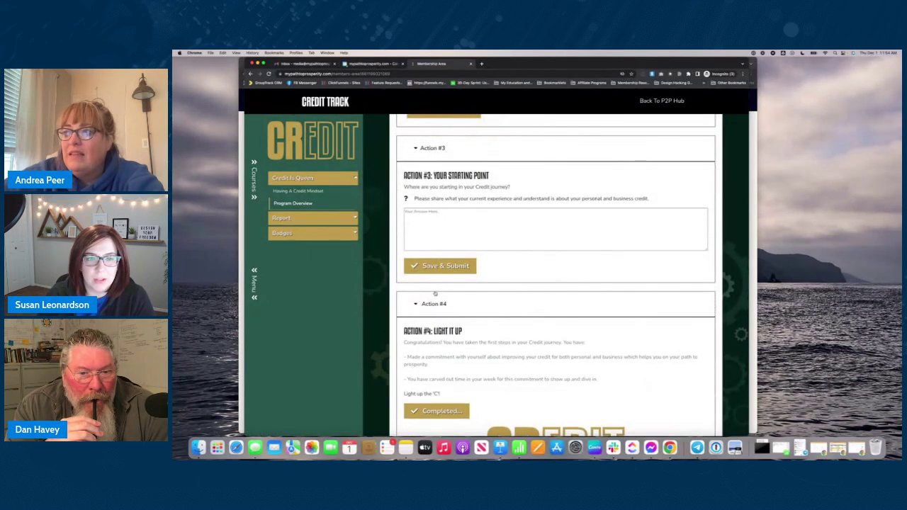
scroll(436, 289, down, 1)
scroll(436, 290, down, 1)
In Report > Get The Report, expand Actions #2 and #3 and mark Light It Up completed
click(349, 220)
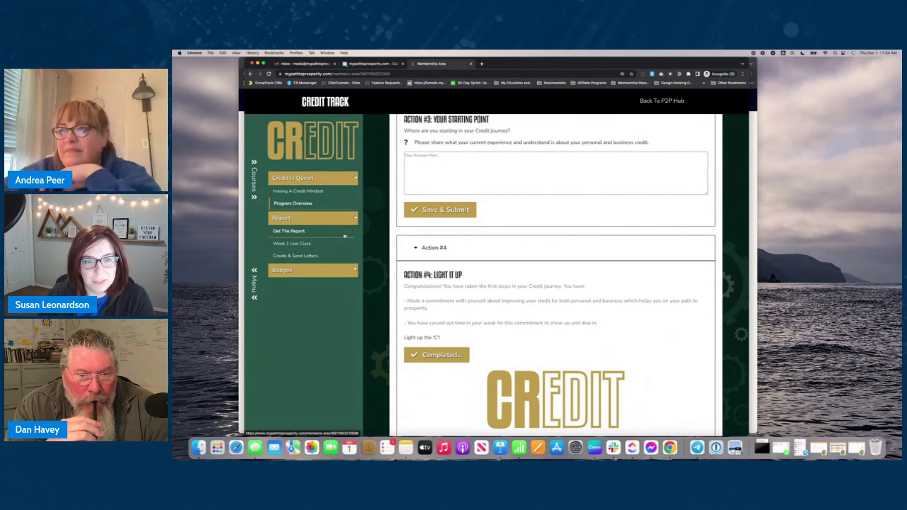
click(345, 236)
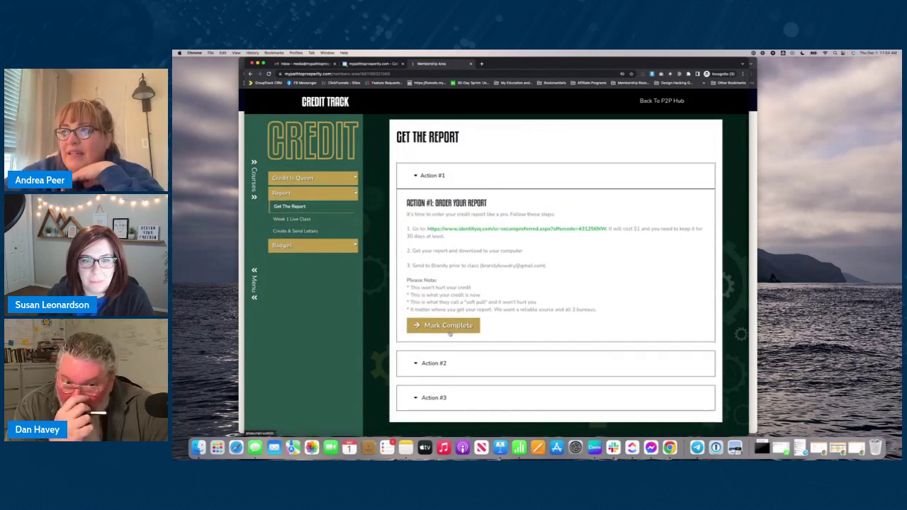
click(436, 363)
scroll(435, 350, down, 3)
click(434, 338)
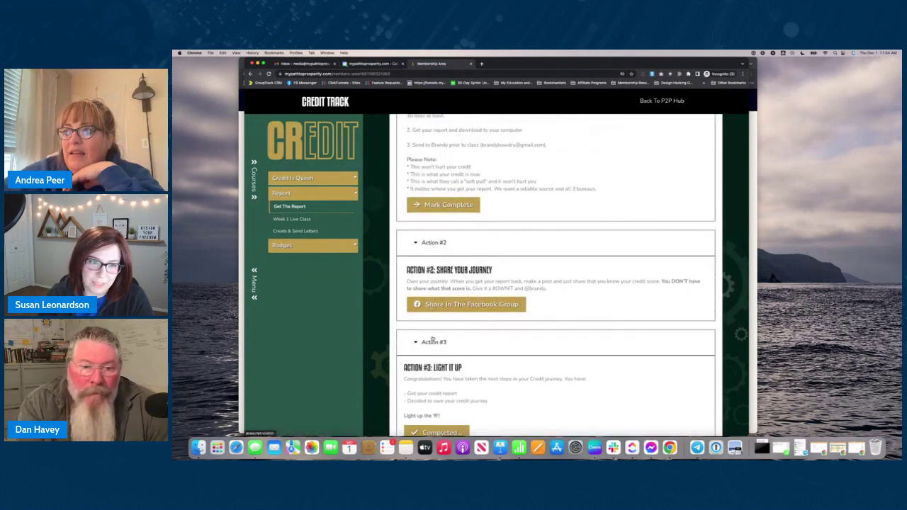
scroll(434, 338, down, 2)
click(439, 343)
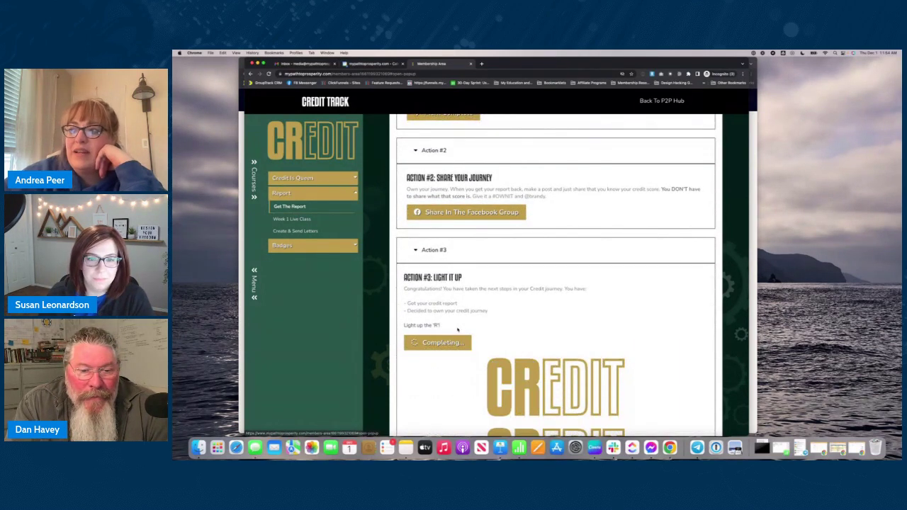
Open the Week 1 Live Class Replay lesson
scroll(458, 328, down, 2)
scroll(460, 326, down, 1)
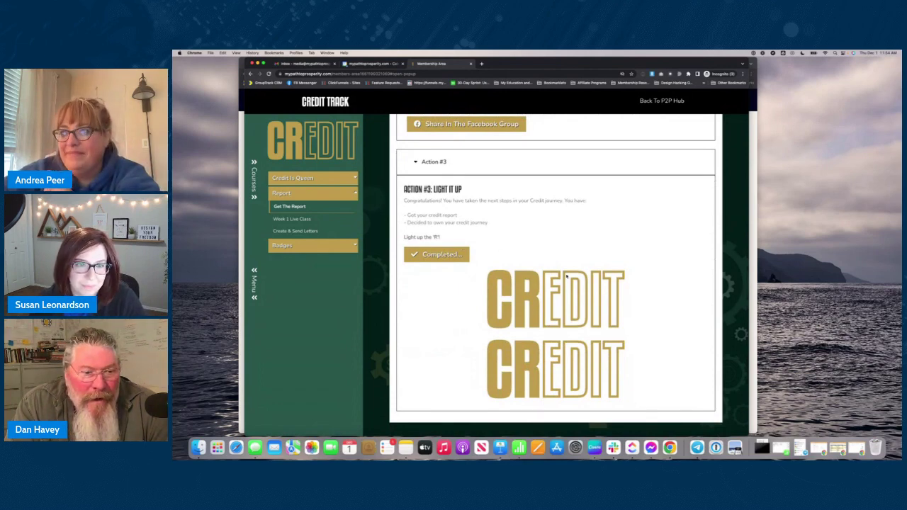
click(331, 219)
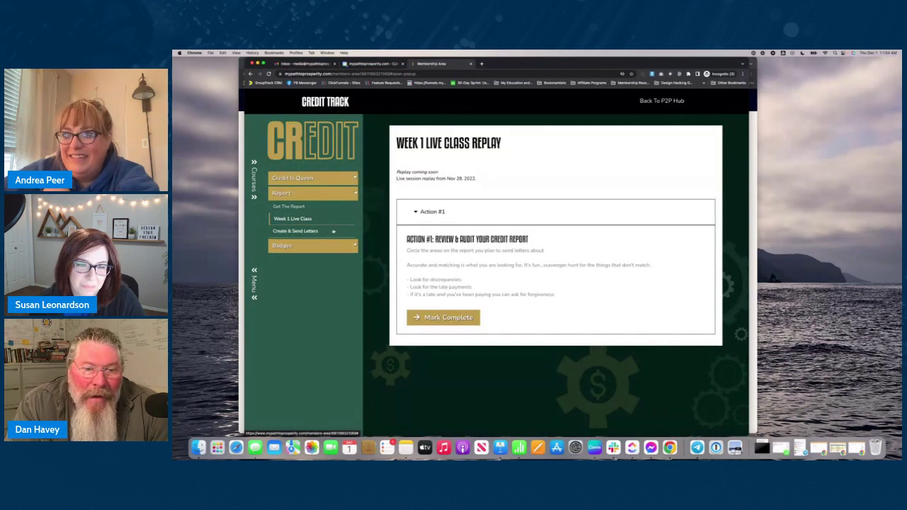
Light up Action #3 in Create & Send Letters and dismiss the celebration popup
click(333, 231)
scroll(454, 294, down, 5)
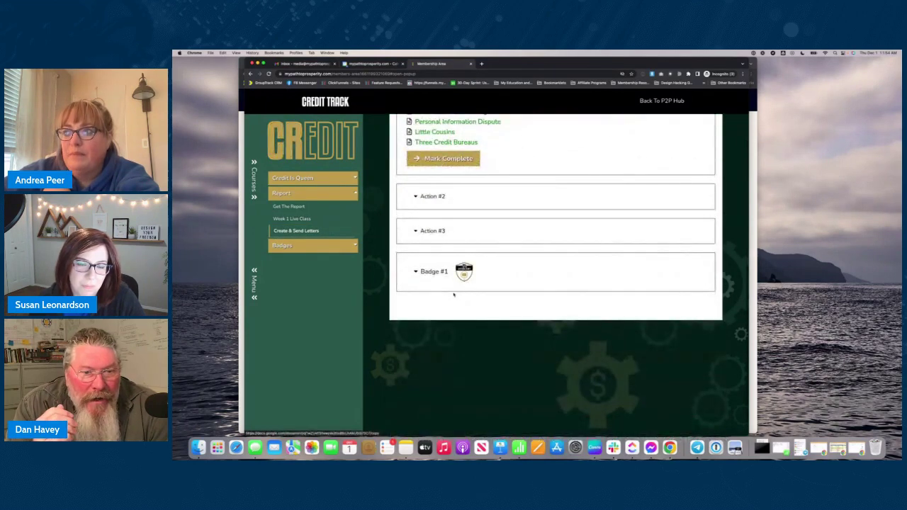
click(438, 236)
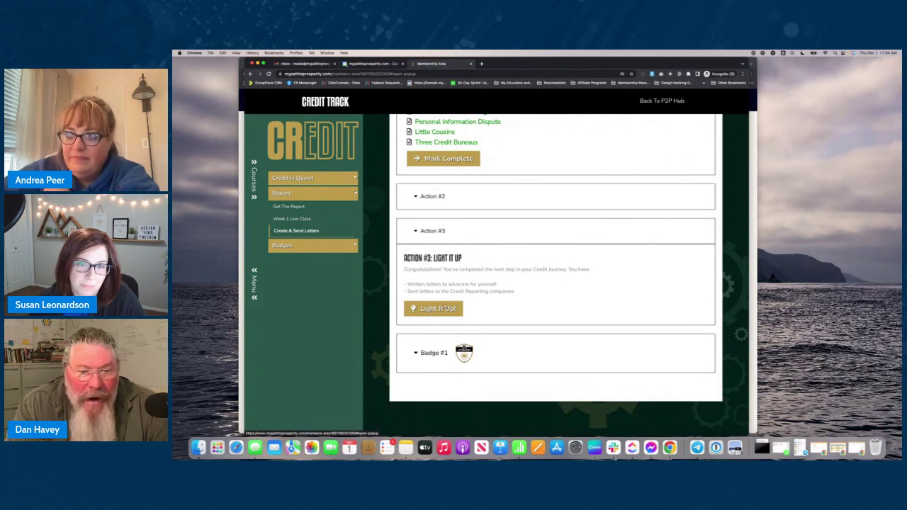
click(436, 205)
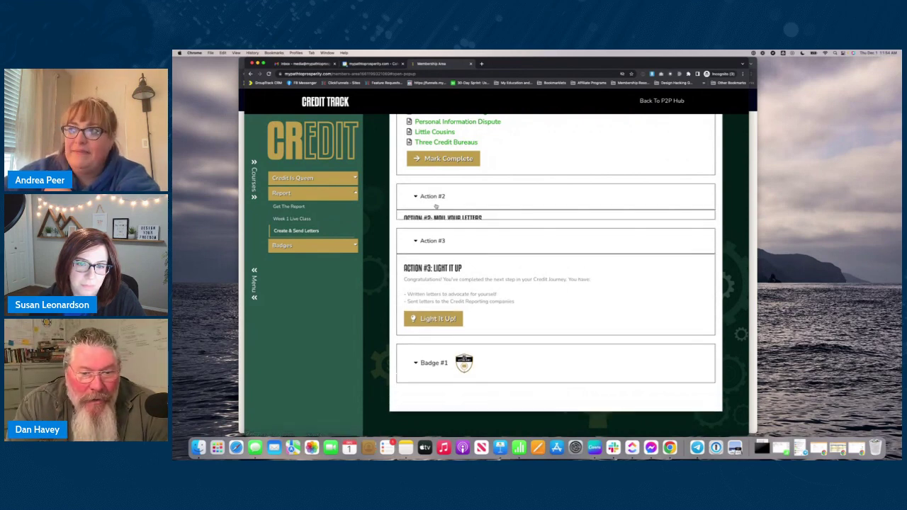
click(439, 301)
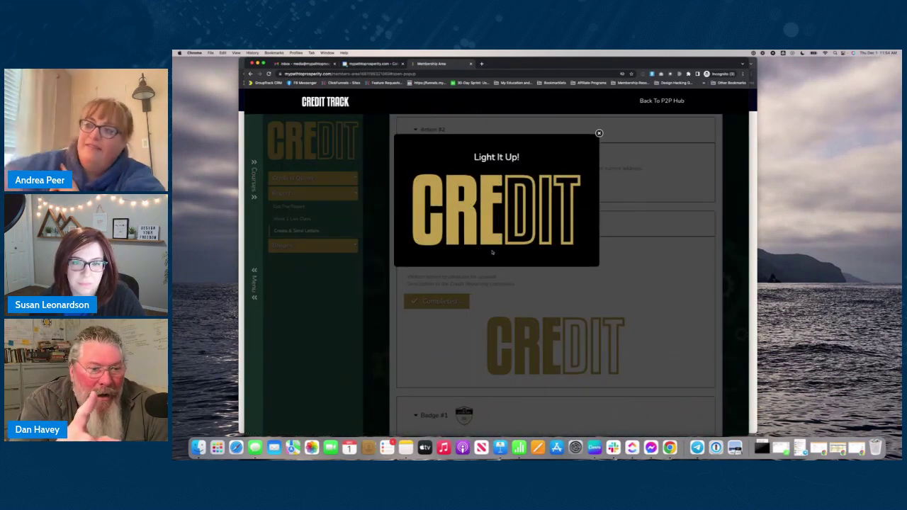
click(599, 133)
Check Badges > Your Earned Badges, then return to Create & Send Letters and expand Badge #1
click(356, 246)
click(321, 259)
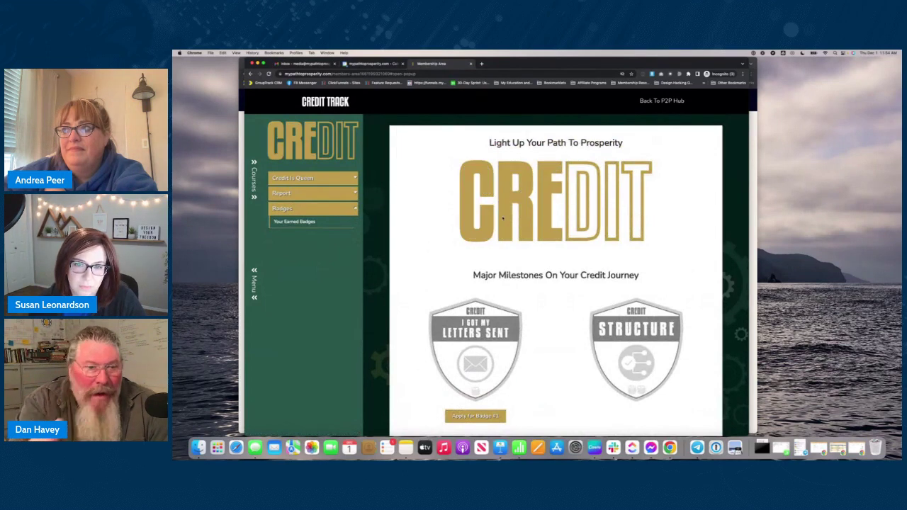
click(312, 222)
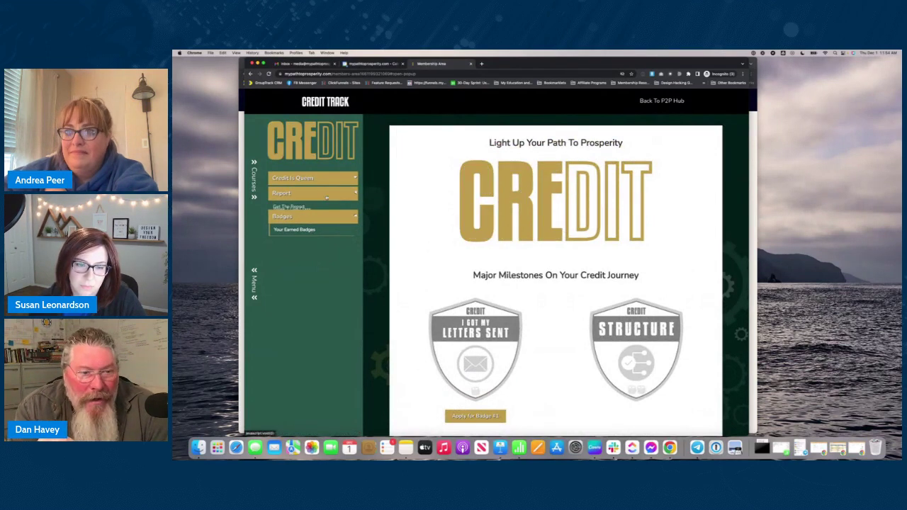
click(304, 231)
scroll(466, 347, down, 8)
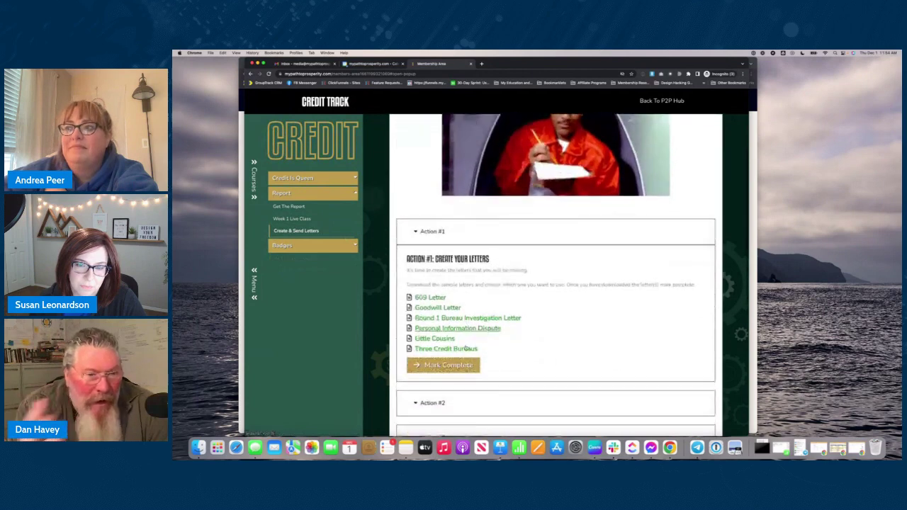
click(438, 284)
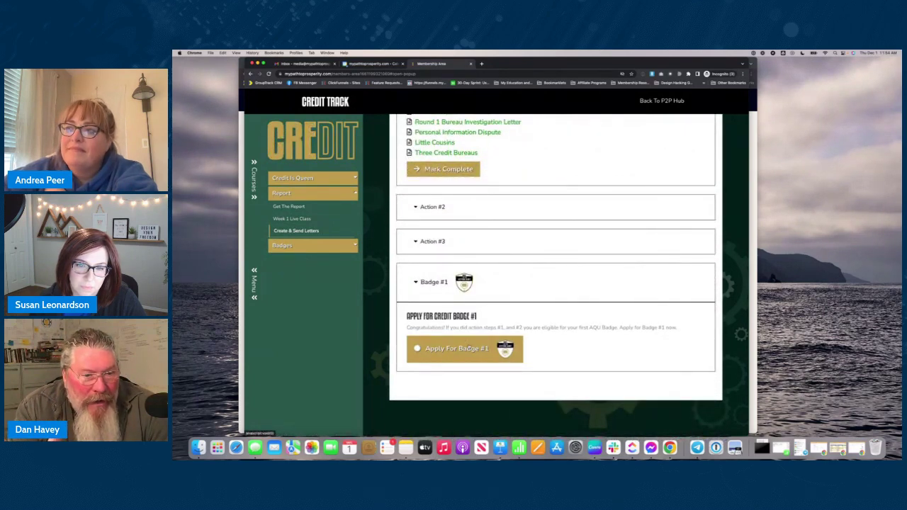
Apply for Credit Badge #1 in Typeform, entering the e-mail address and answering Yes
click(467, 347)
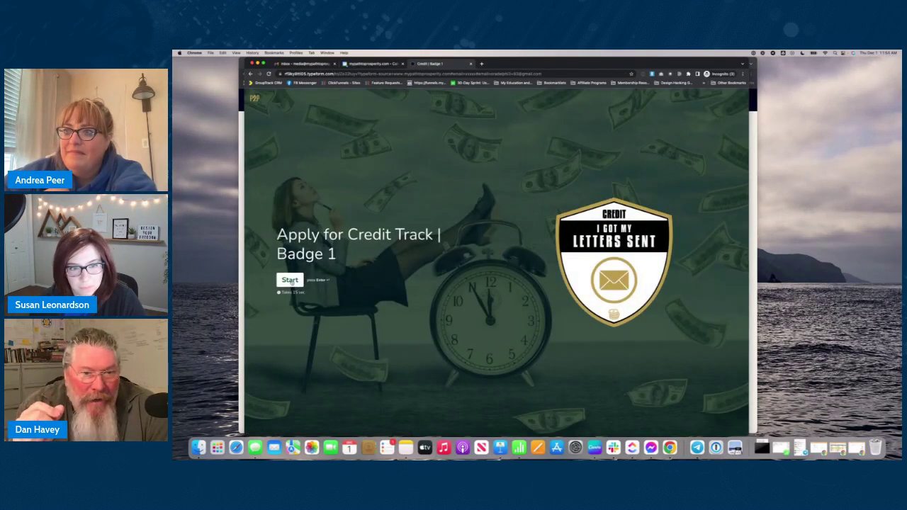
key(Return)
click(418, 260)
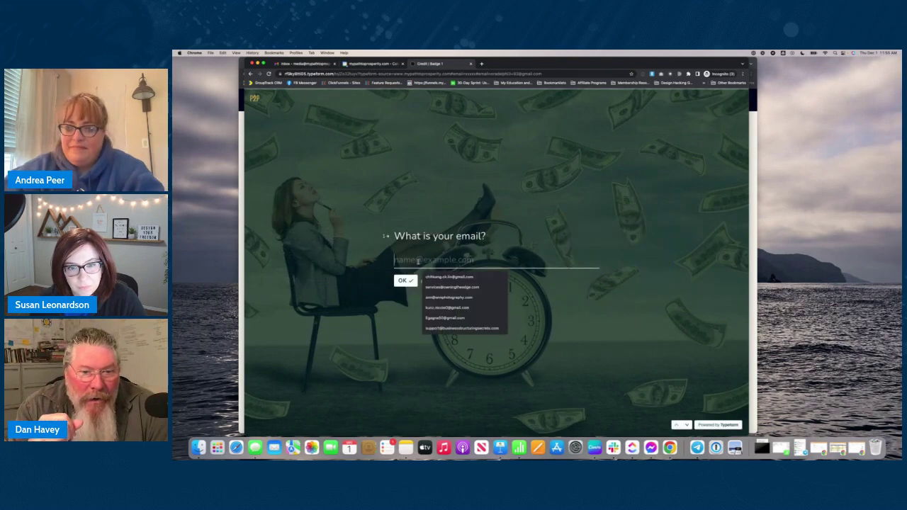
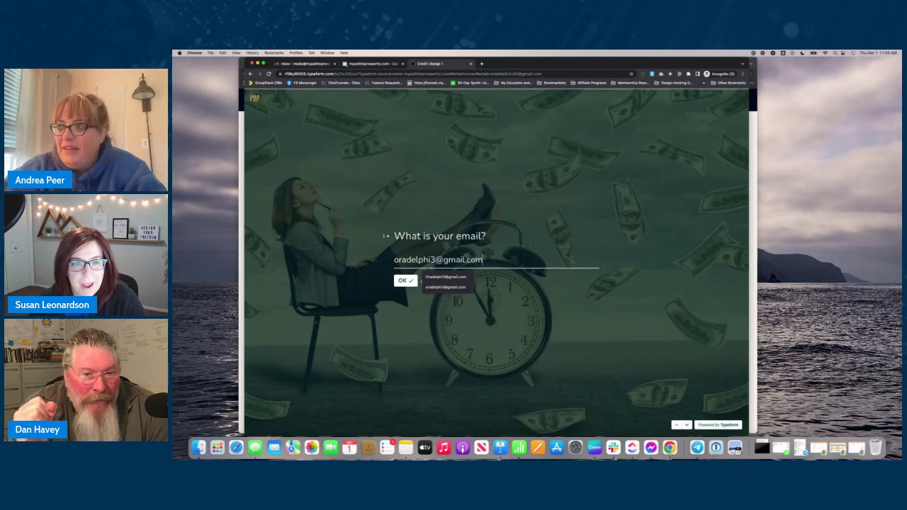
key(Return)
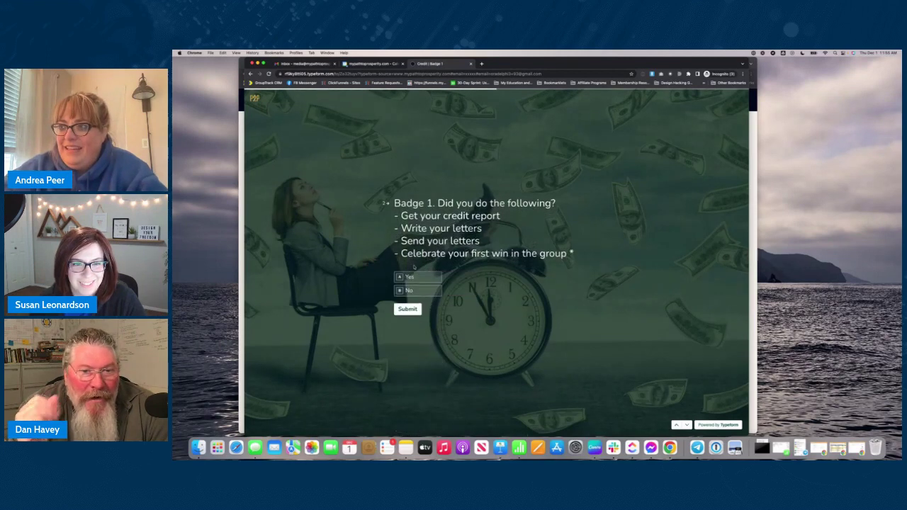
click(413, 278)
click(411, 310)
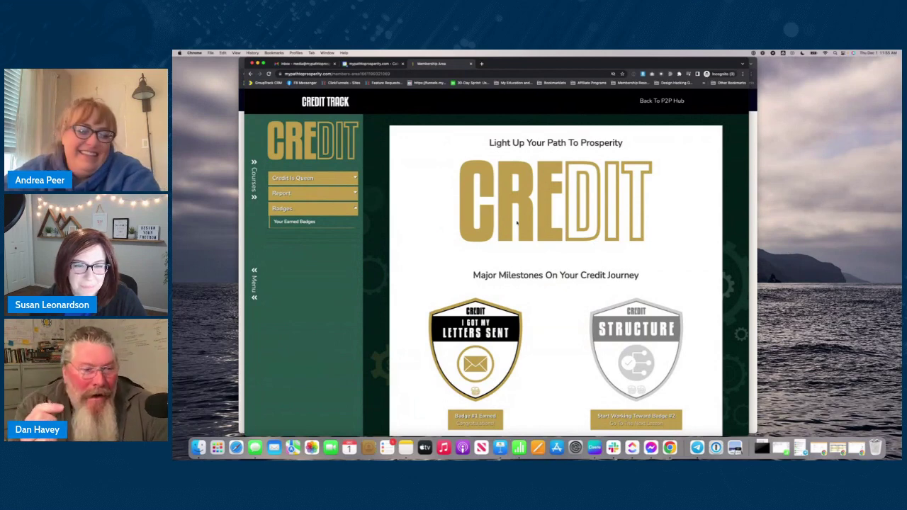
Review the earned Credit badges and start working toward Badge #2
scroll(572, 303, down, 3)
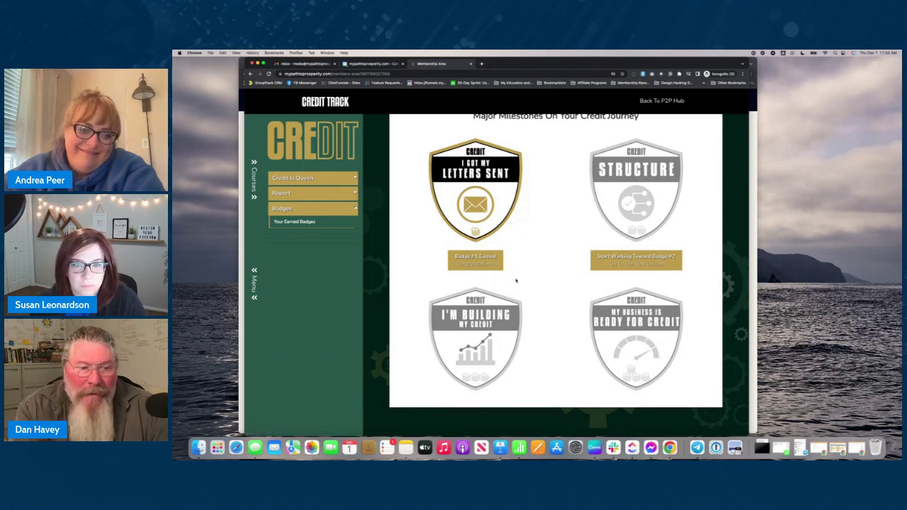
scroll(516, 280, up, 1)
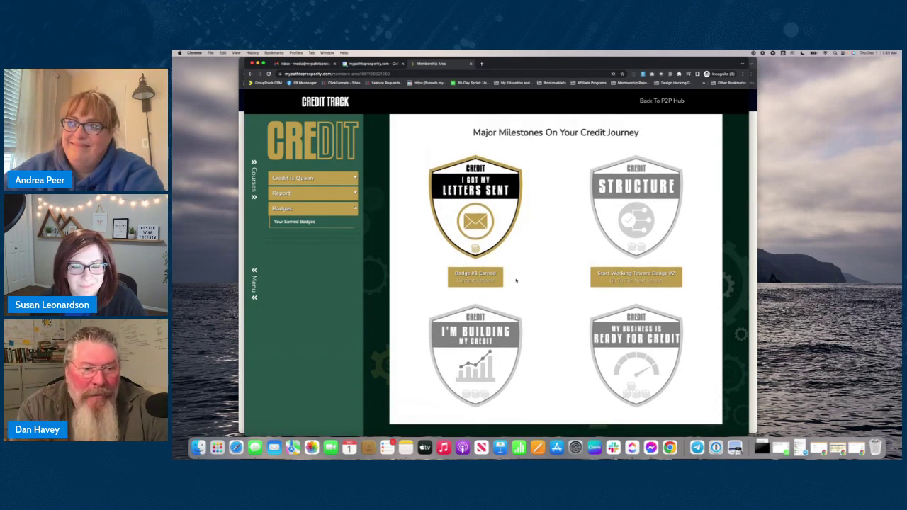
scroll(516, 281, up, 3)
scroll(516, 280, down, 2)
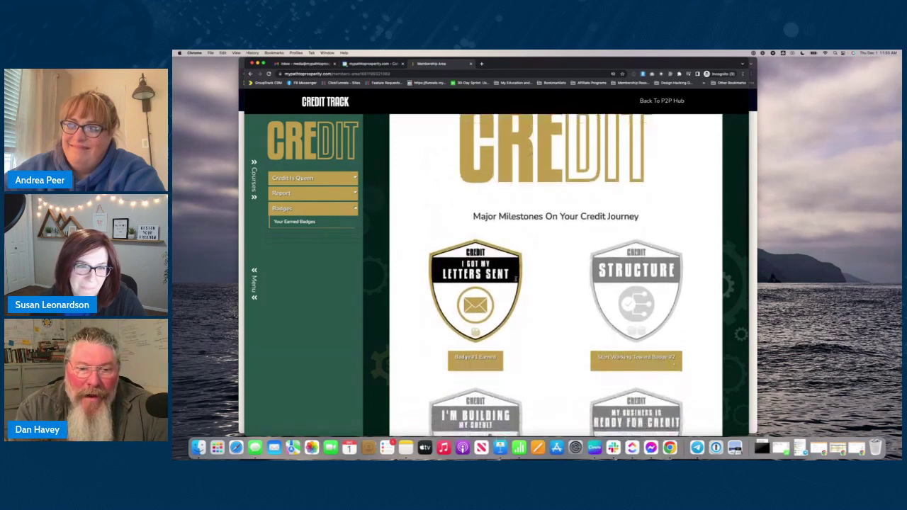
scroll(515, 279, down, 2)
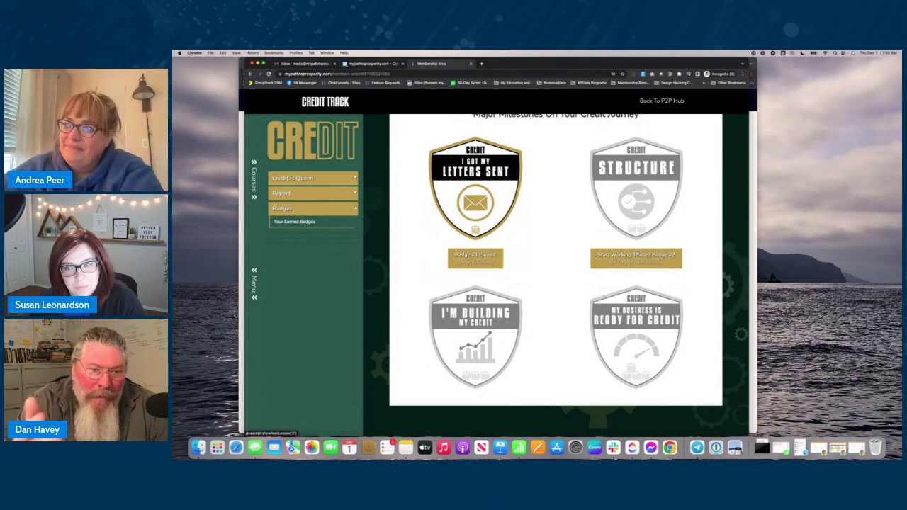
click(639, 261)
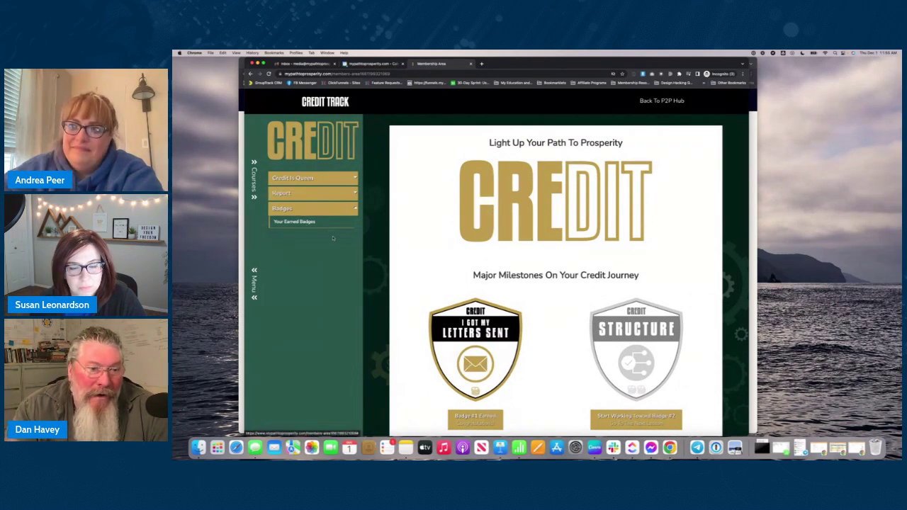
Go to the Credit course overview and head back to the P2P Hub
click(340, 197)
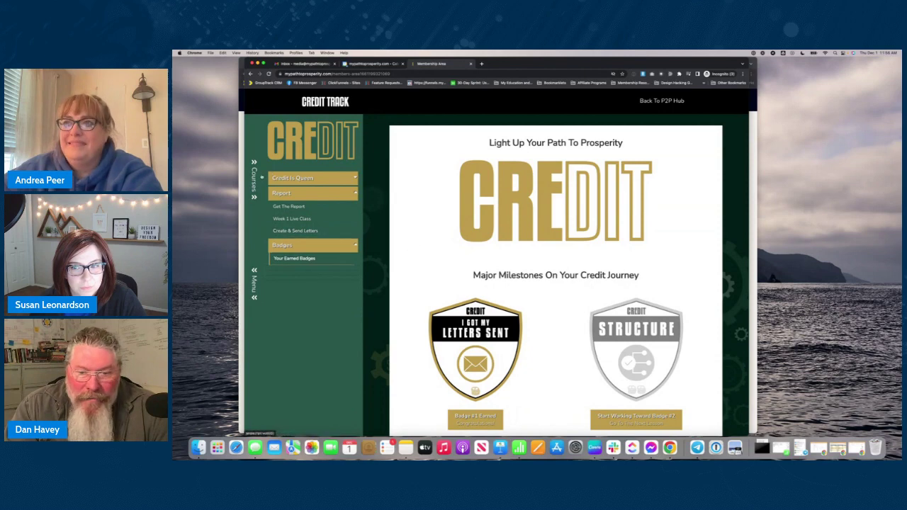
click(272, 177)
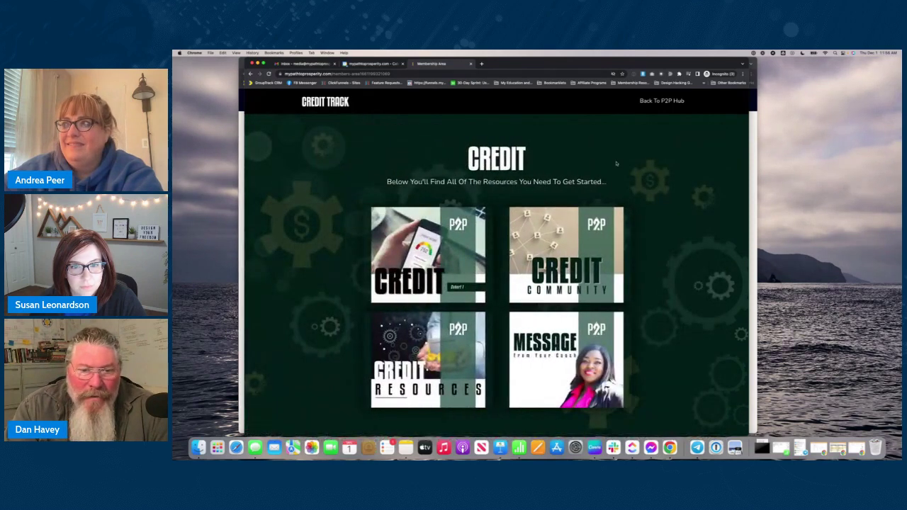
click(667, 104)
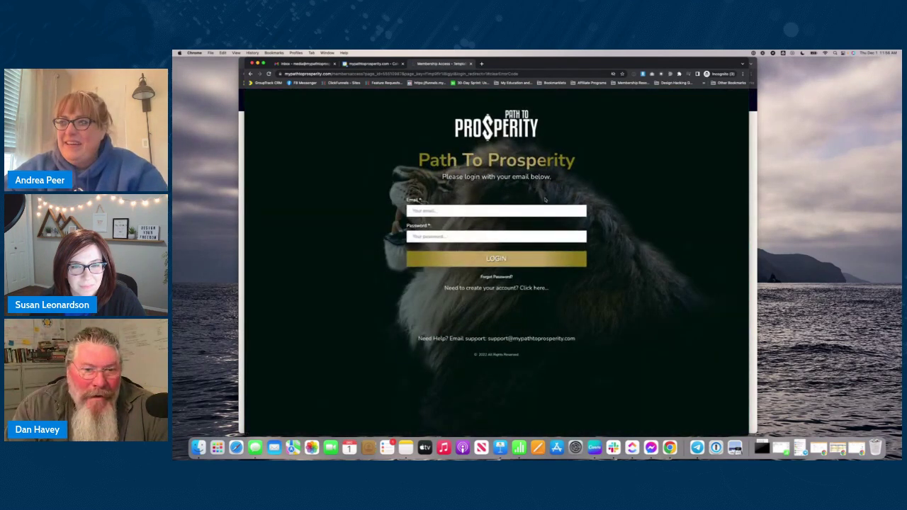
Log in to Path To Prosperity with the account e-mail and password
click(453, 211)
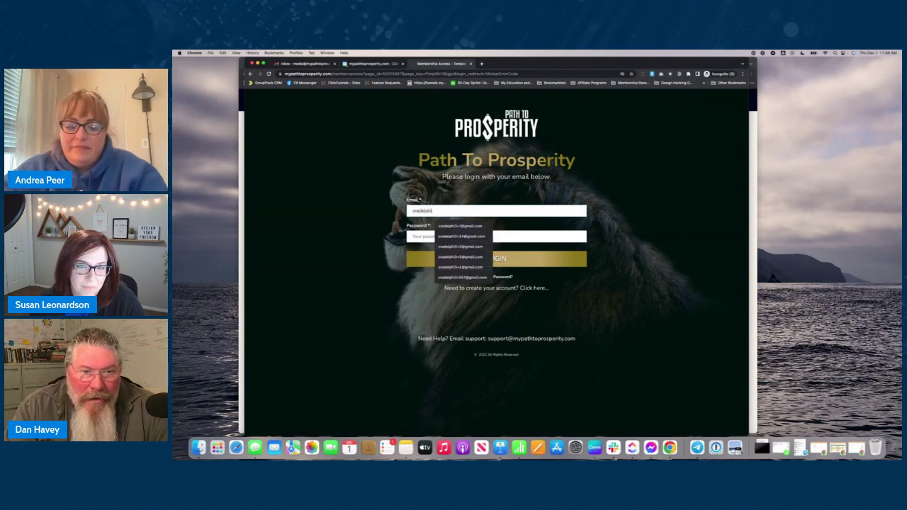
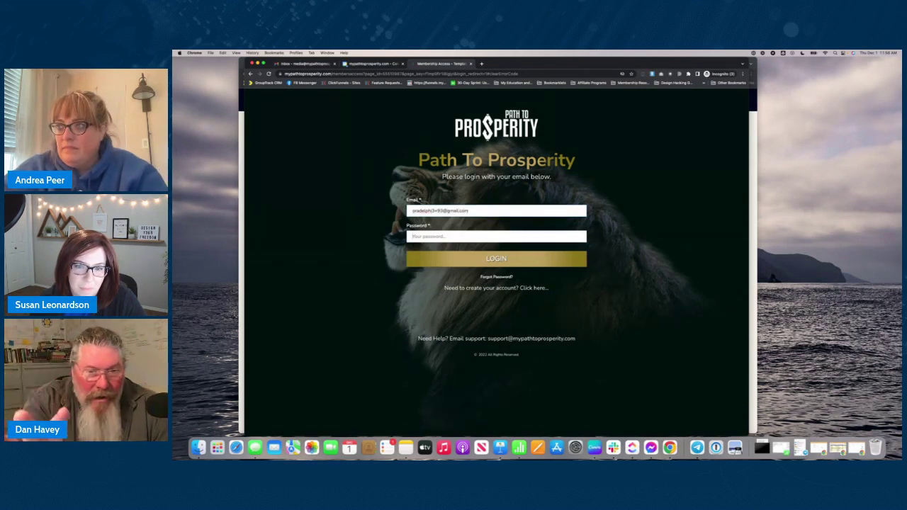
text(x)
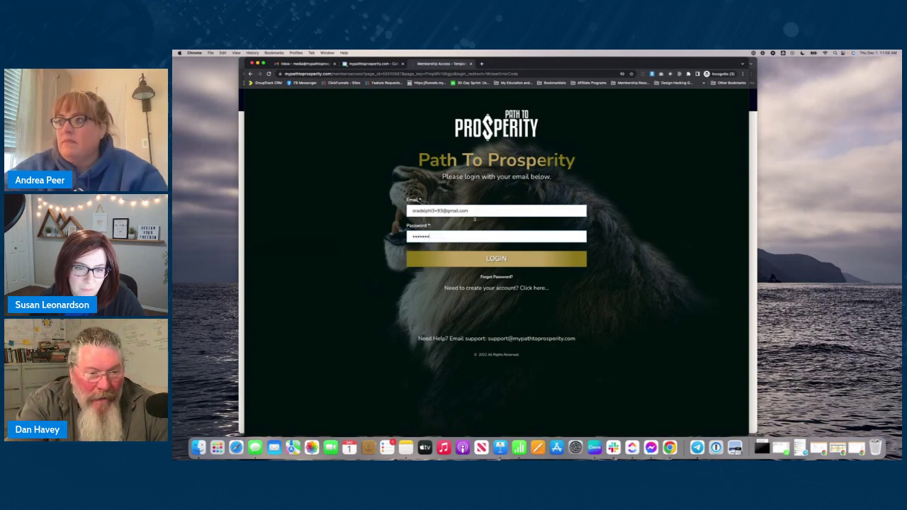
click(522, 263)
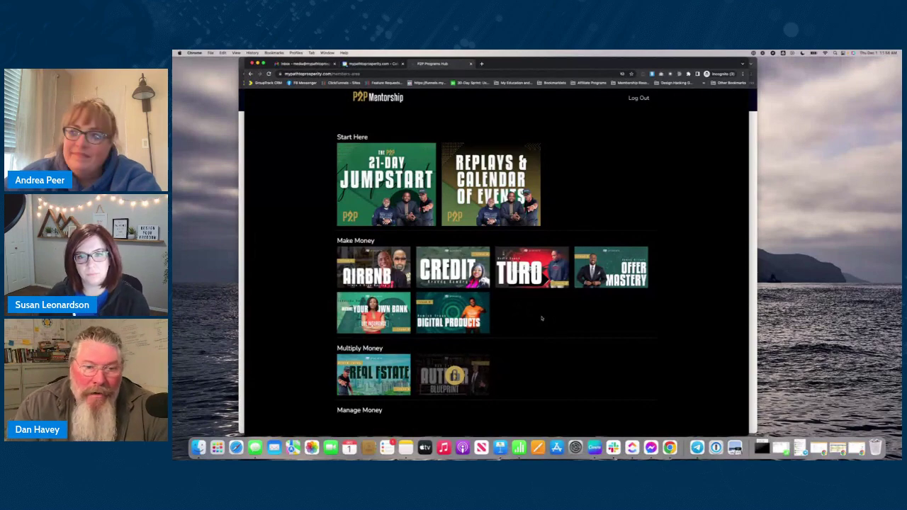
Open Choose to Be a Wealth Creator and expand Action #1 manifesto and Action #2 Make It Public
click(372, 199)
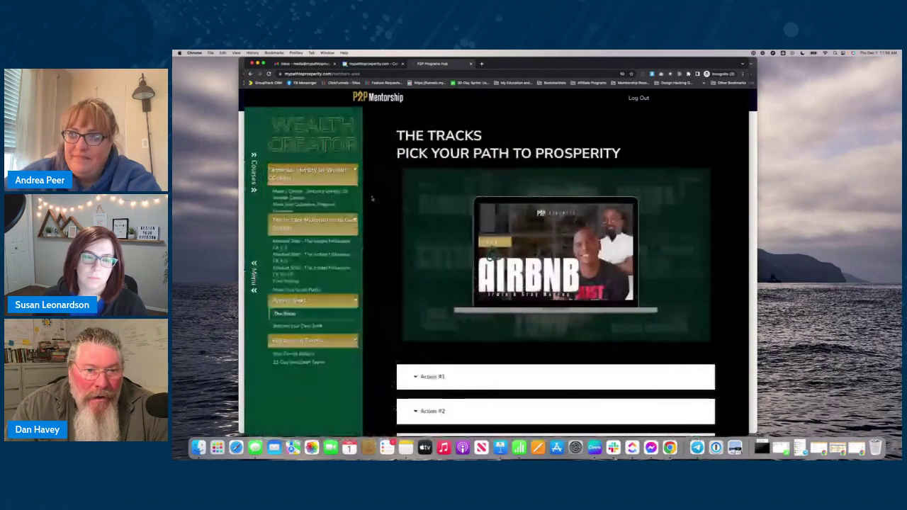
click(332, 193)
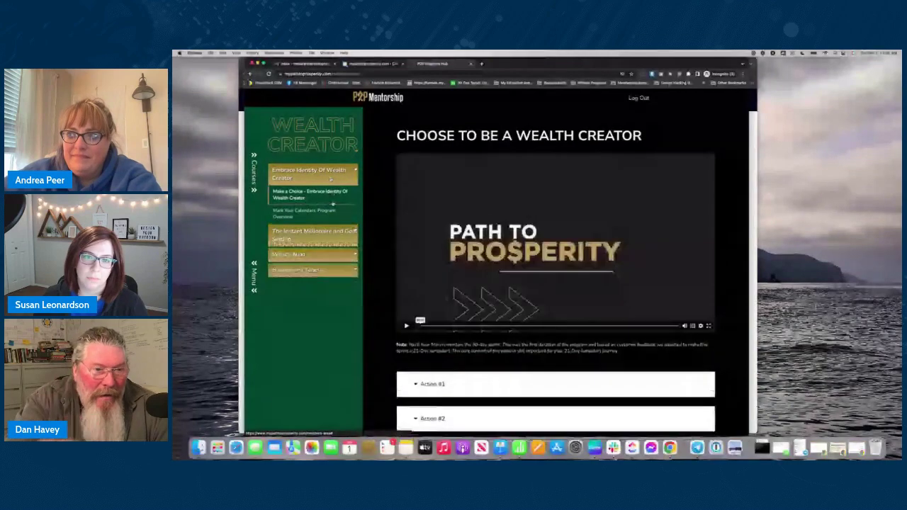
click(432, 383)
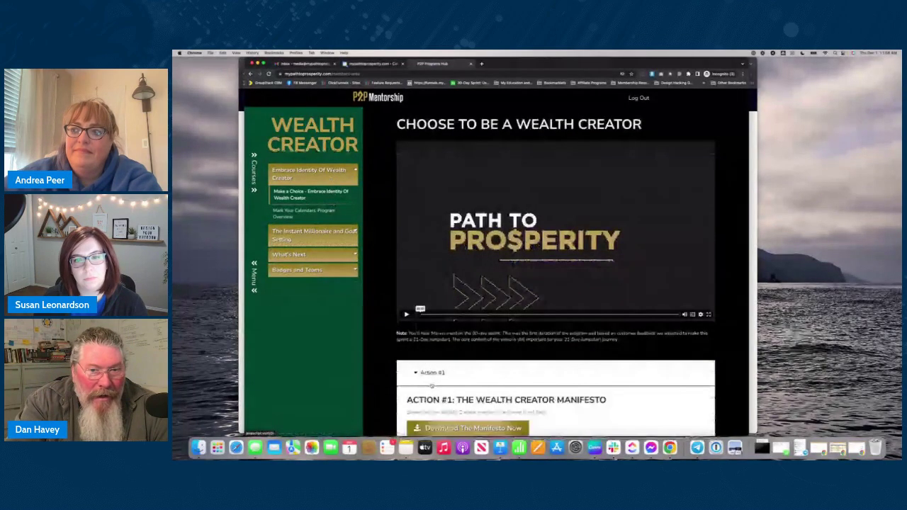
scroll(432, 325, down, 3)
click(433, 325)
scroll(432, 325, down, 3)
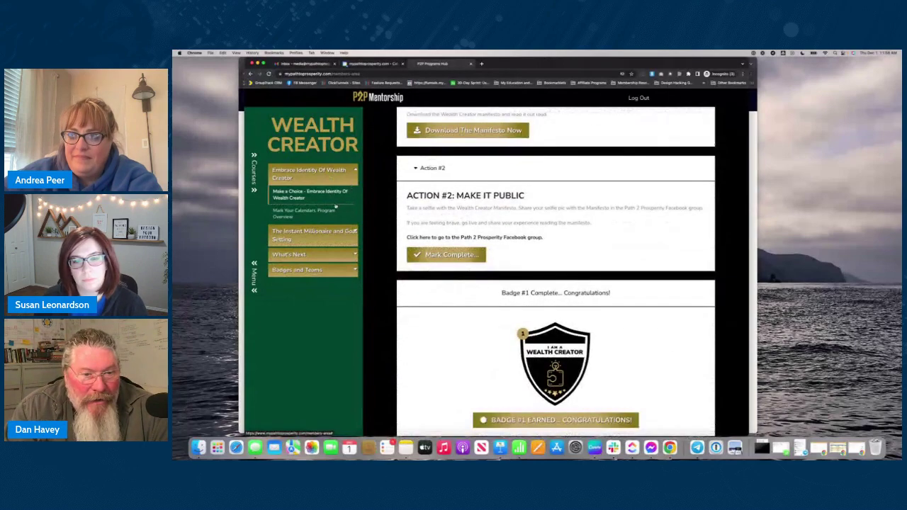
Open Mark Your Calendars, Program Overview and expand its Actions #1–#3, including the business question
click(335, 211)
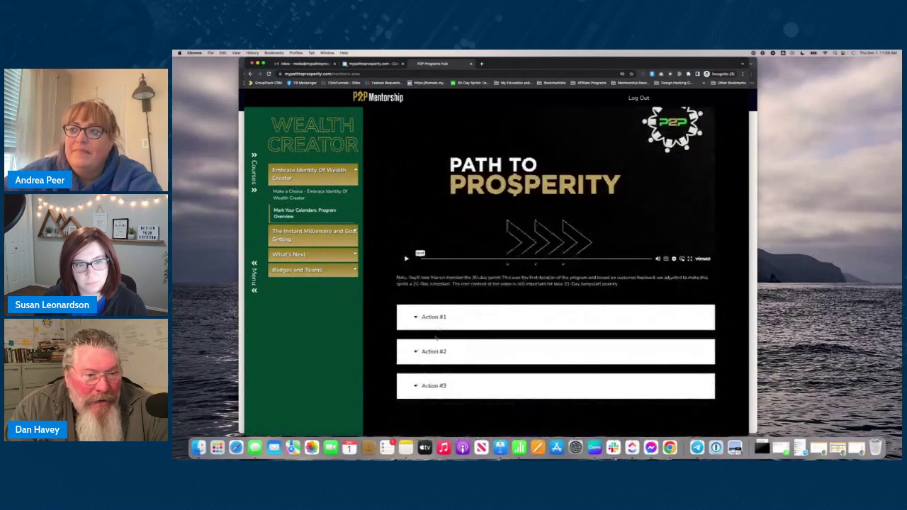
click(434, 318)
scroll(440, 319, down, 3)
click(445, 311)
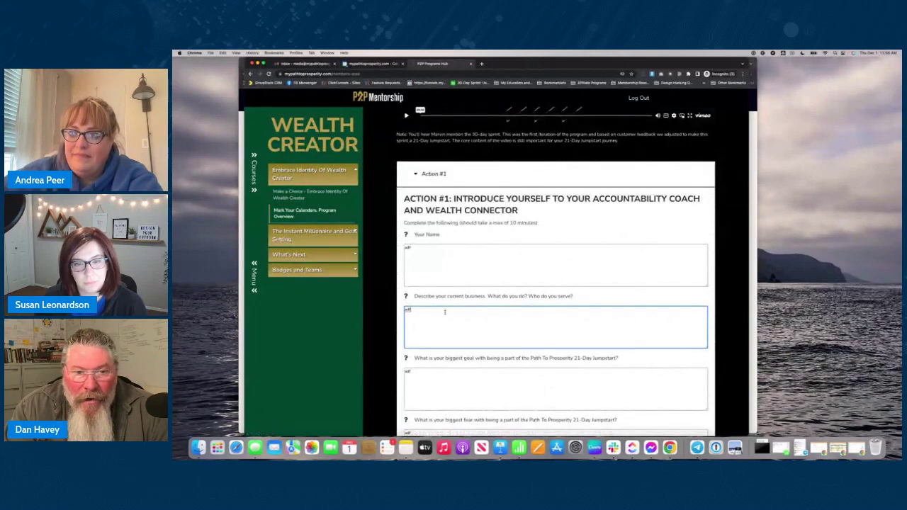
scroll(445, 312, down, 15)
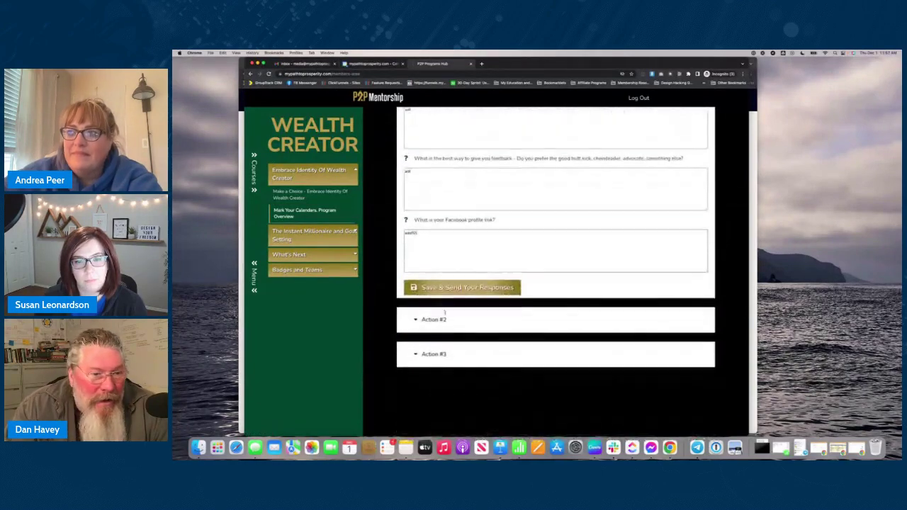
click(434, 309)
scroll(437, 333, down, 2)
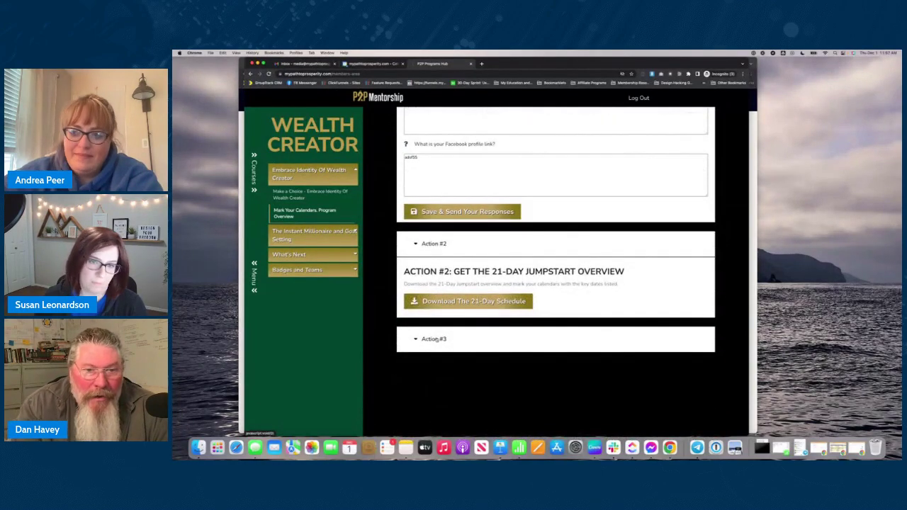
click(437, 339)
scroll(435, 341, down, 6)
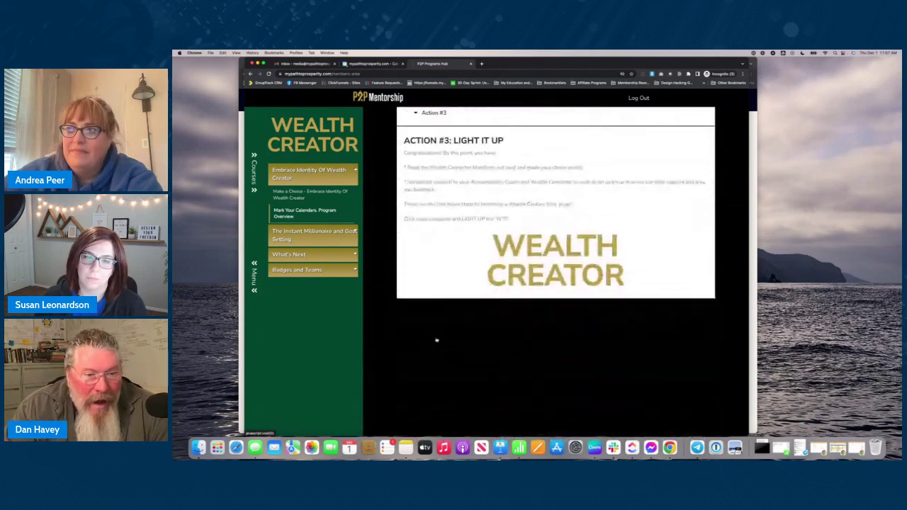
click(330, 236)
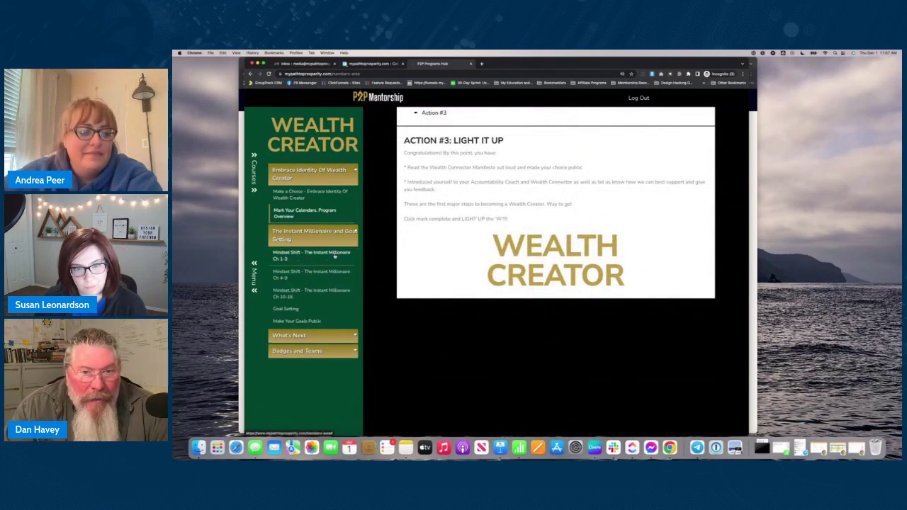
Open the 21-Day Jumpstart journey lesson and expand its Actions #2, #3 and #1
click(333, 217)
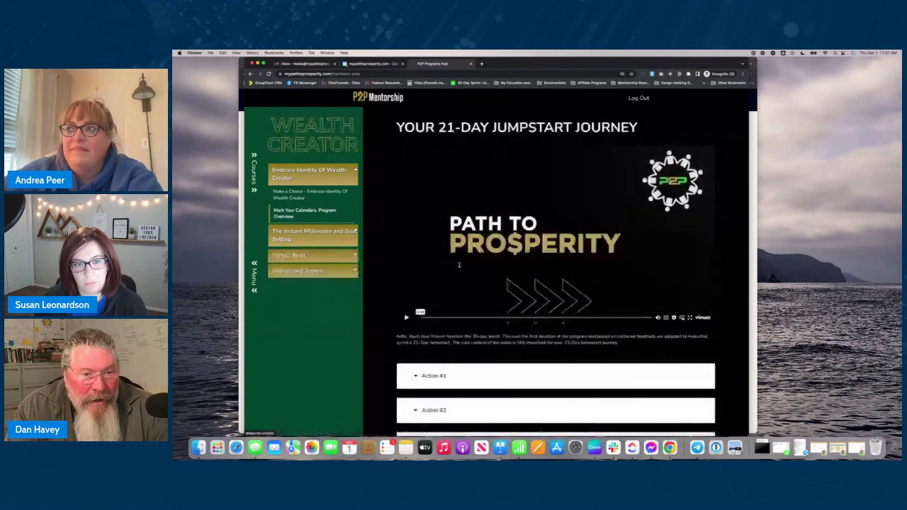
click(433, 316)
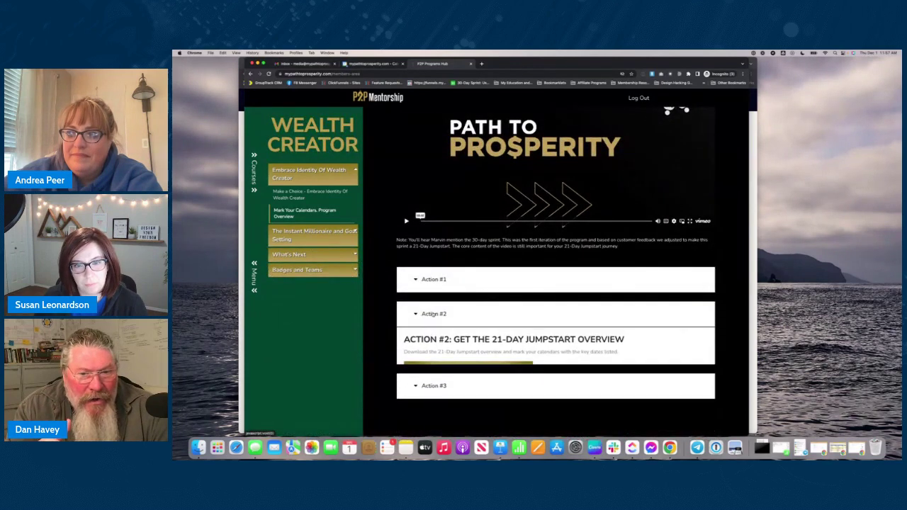
click(441, 390)
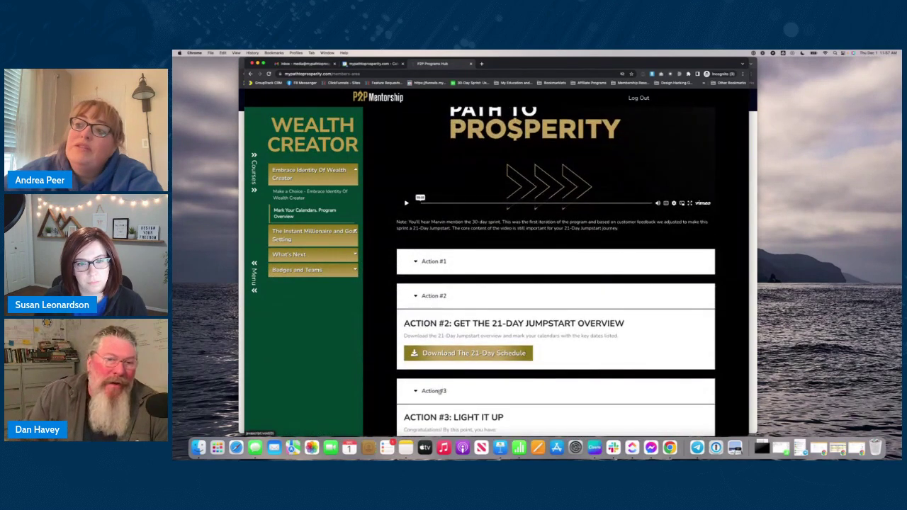
click(434, 196)
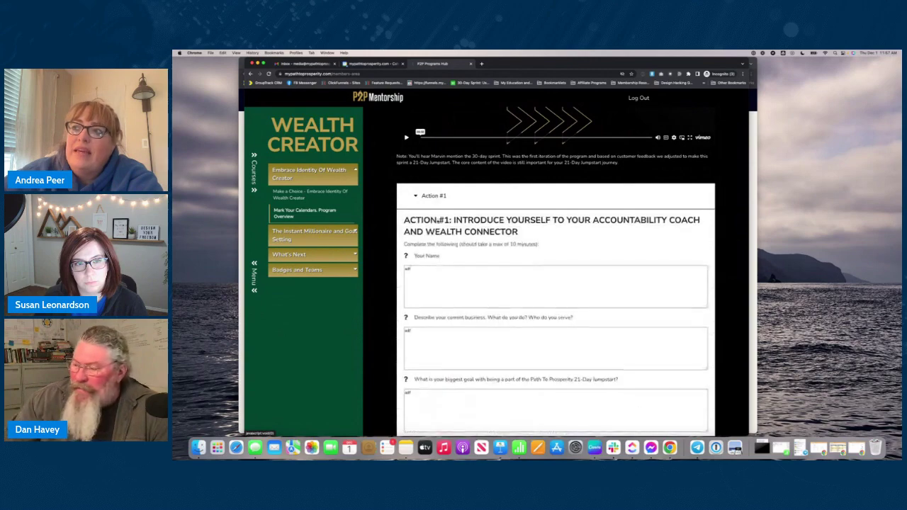
Look over the Action #1 feedback question, then return to the P2P Mentorship hub
scroll(442, 289, down, 6)
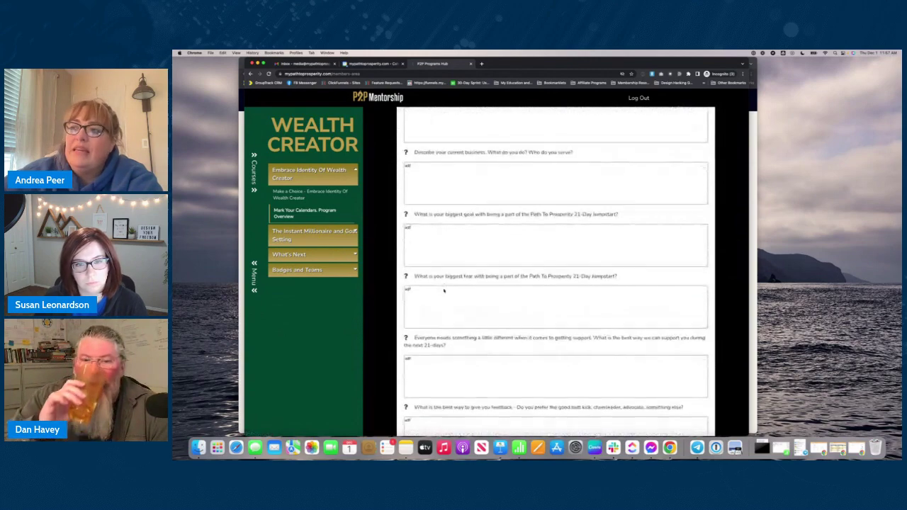
drag(419, 234, 526, 238)
click(446, 251)
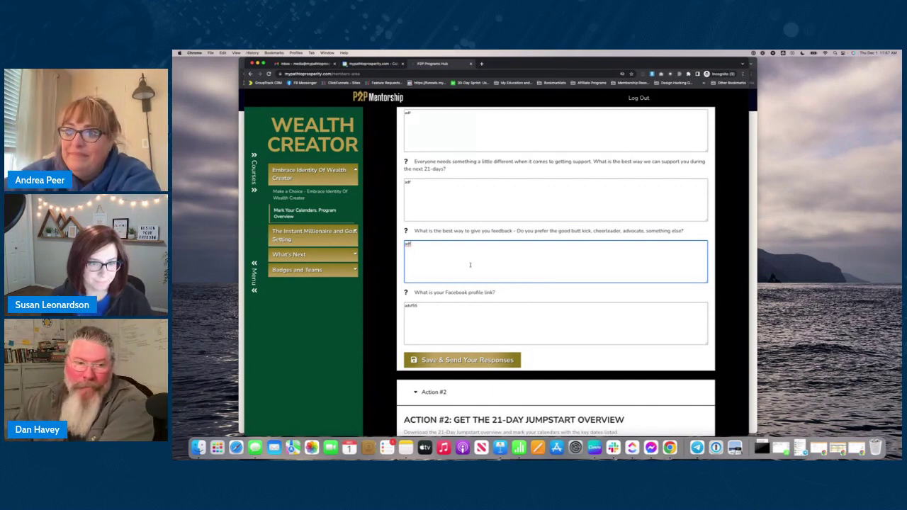
click(334, 210)
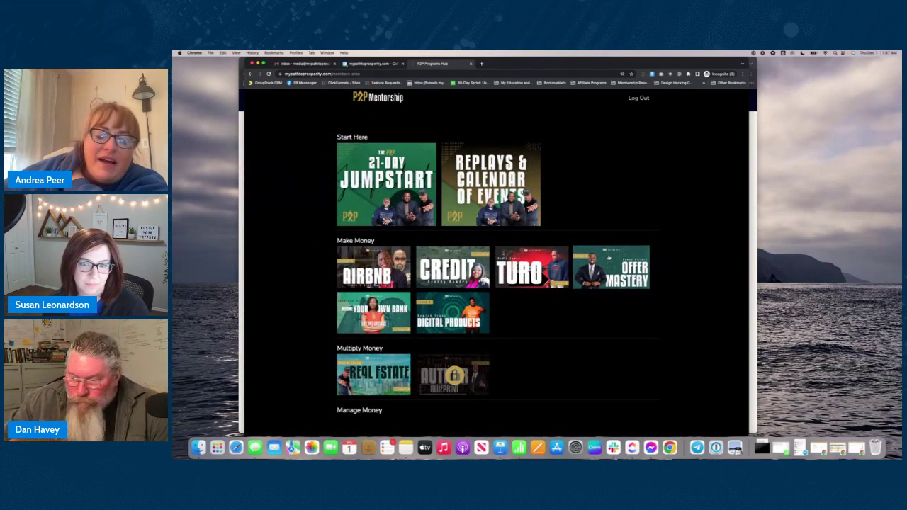
Open the Offer Mastery track and its first course, then go back to the resources page
click(611, 267)
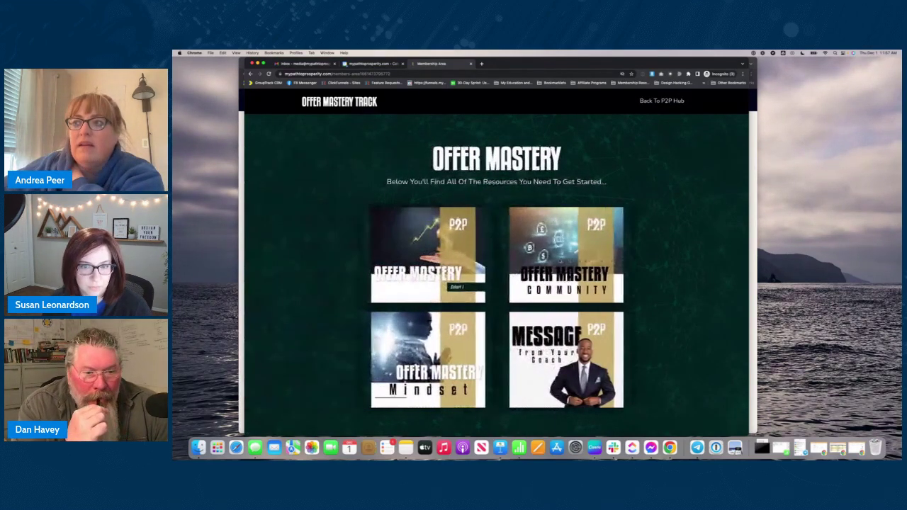
click(460, 262)
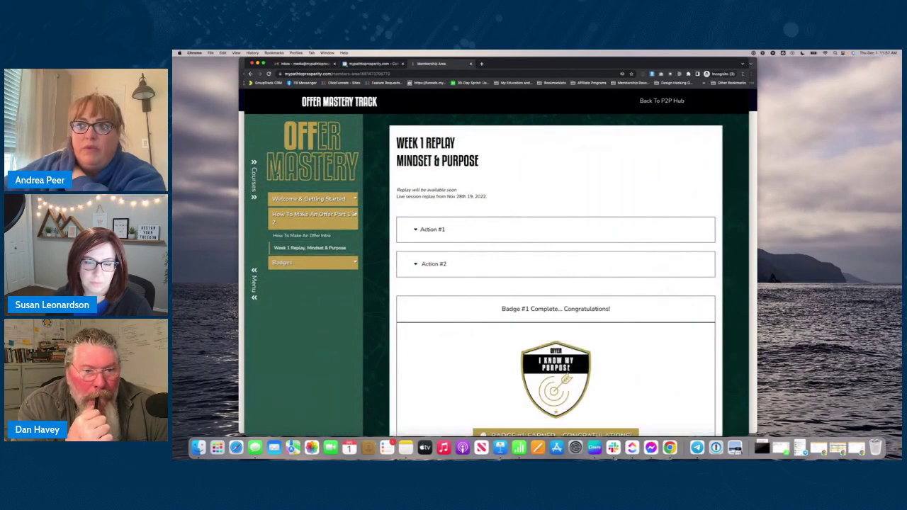
key(super+bracketleft)
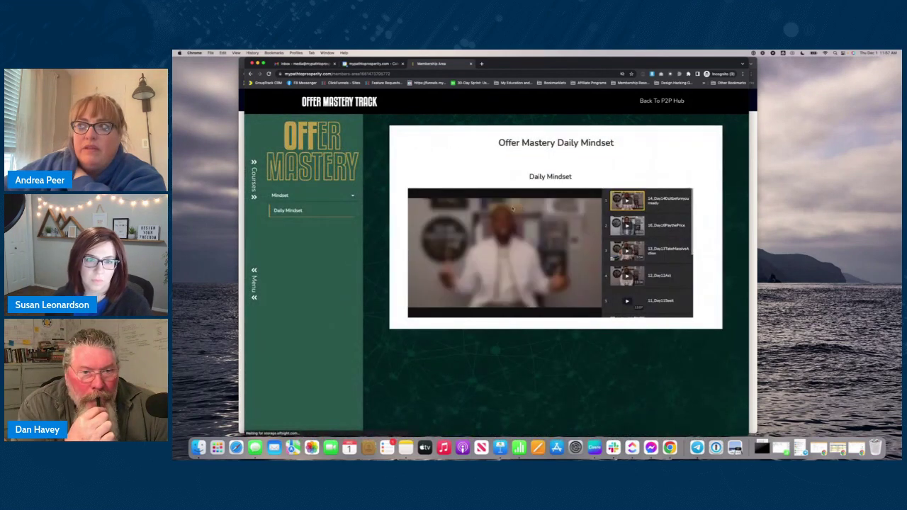
Scroll the Daily Mindset video playlist, then go back to the Offer Mastery resources page
scroll(655, 241, down, 2)
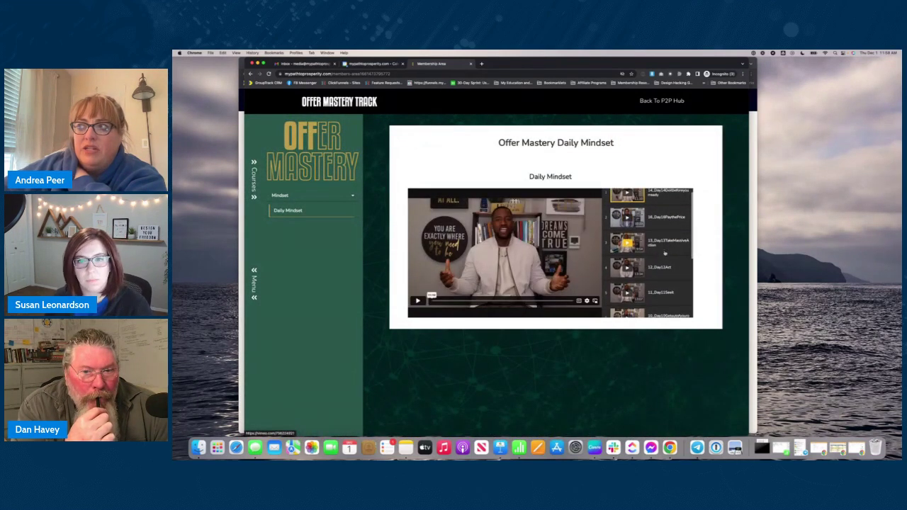
scroll(665, 253, down, 5)
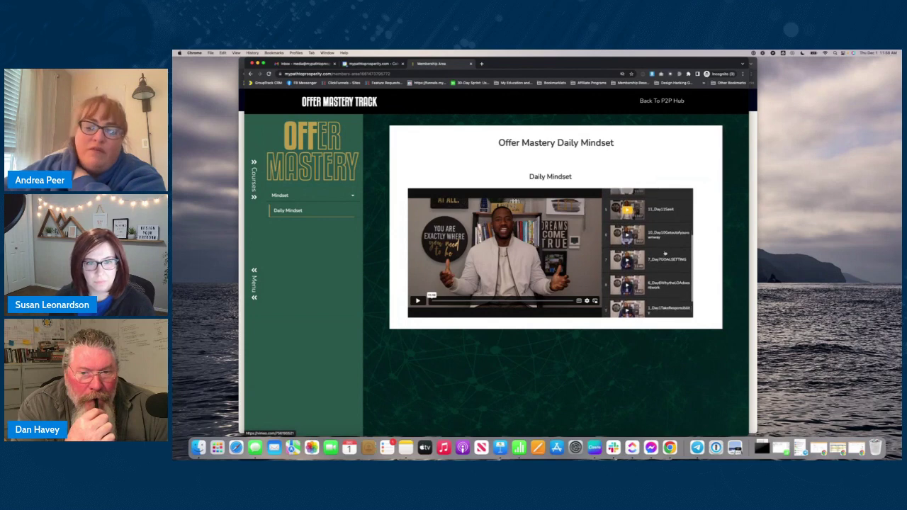
scroll(665, 254, down, 5)
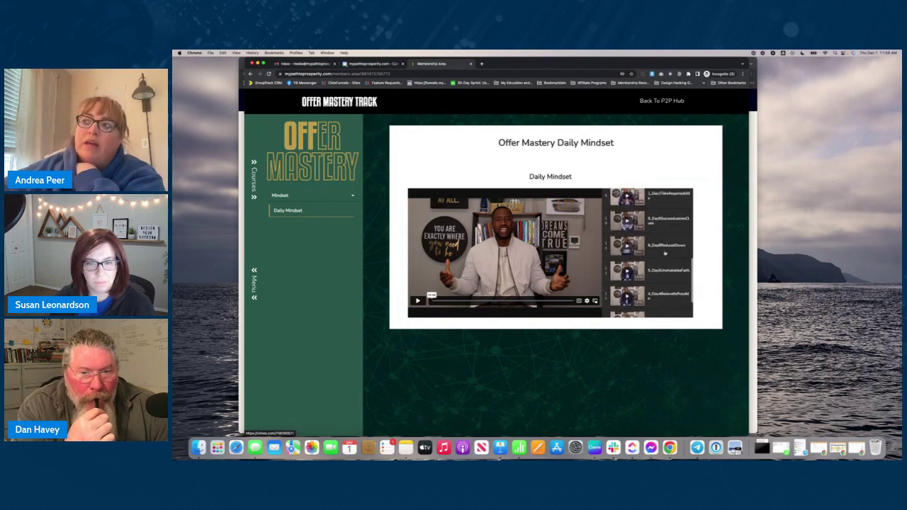
scroll(665, 255, down, 3)
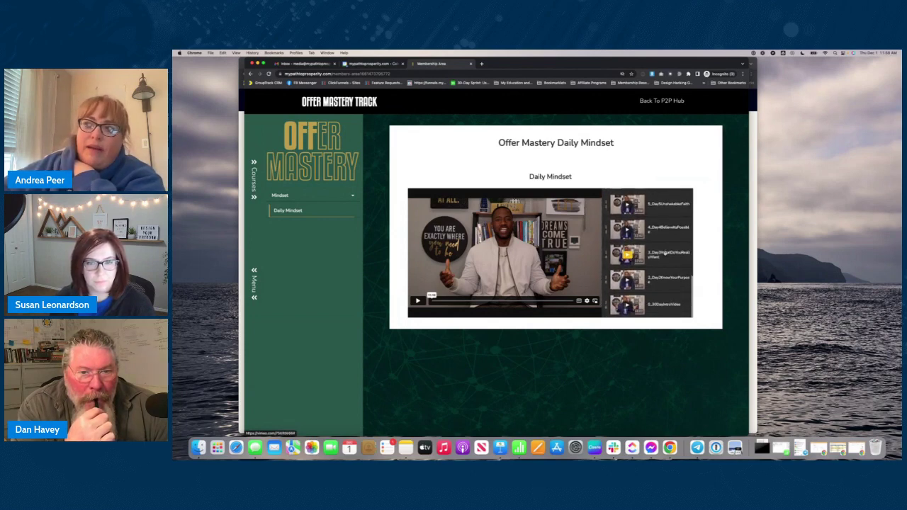
scroll(665, 255, up, 10)
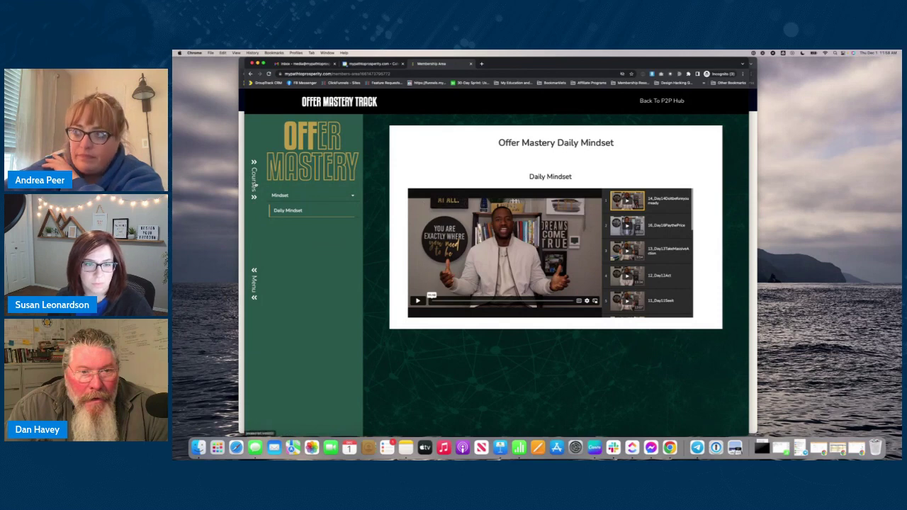
click(255, 181)
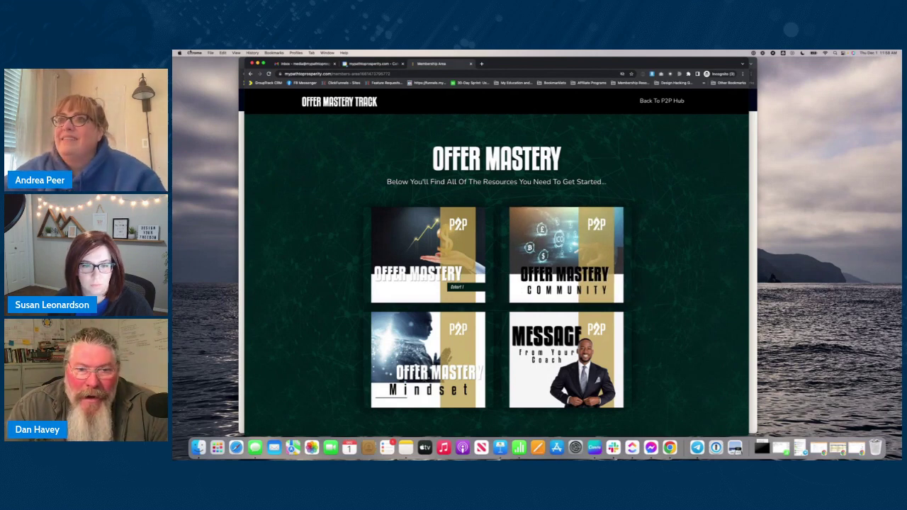
Return to the P2P hub and log in with an edited saved member e-mail and the password
click(661, 100)
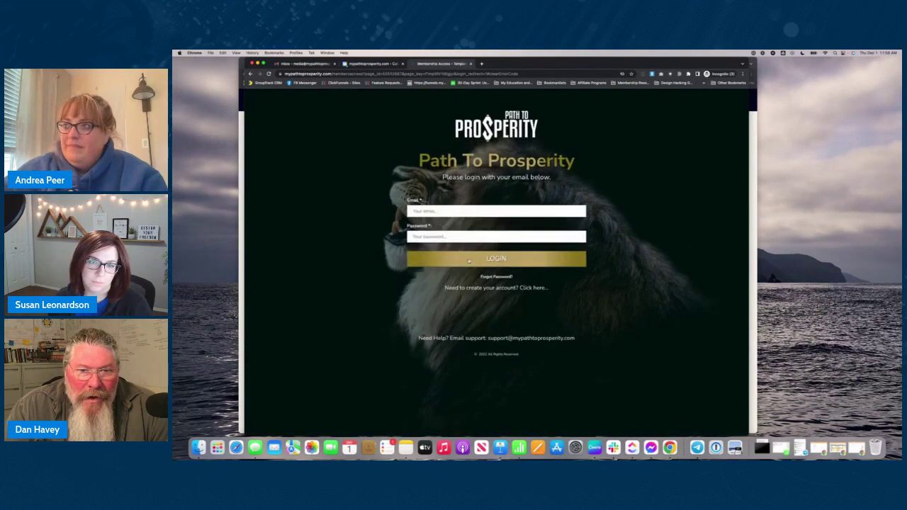
click(451, 210)
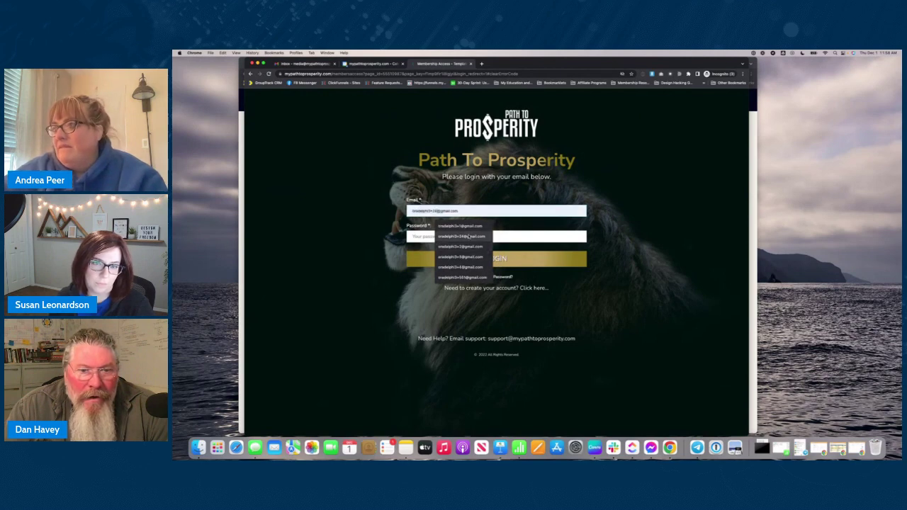
click(467, 236)
key(BackSpace)
key(BackSpace)
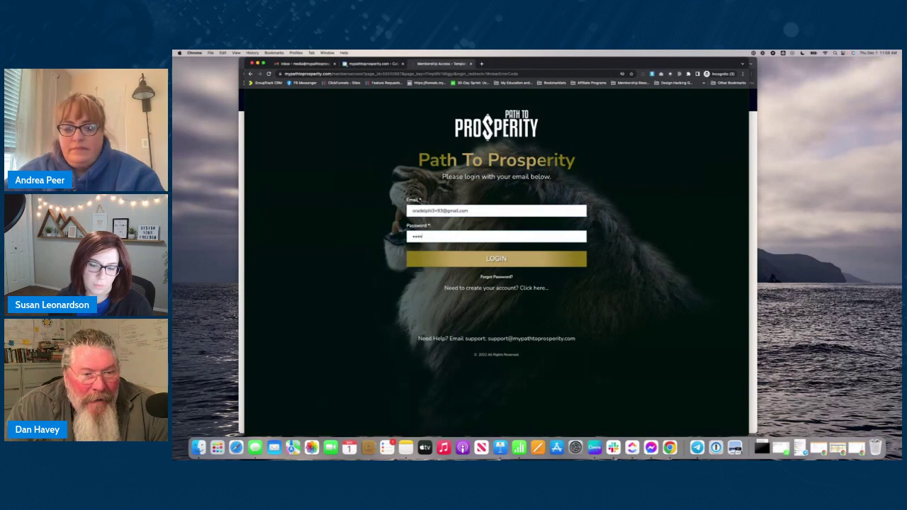
text(1)
click(504, 260)
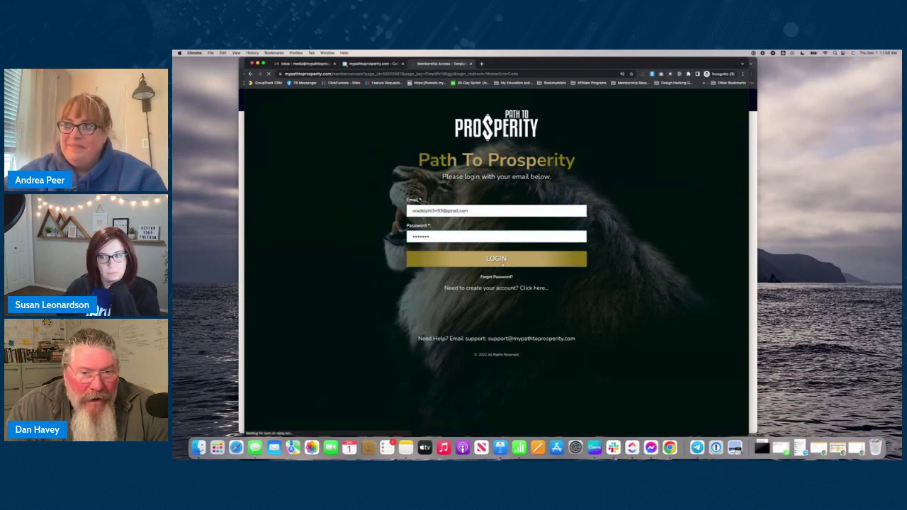
Show the DevTools Elements panel via View > Developer > Inspect Elements
click(210, 52)
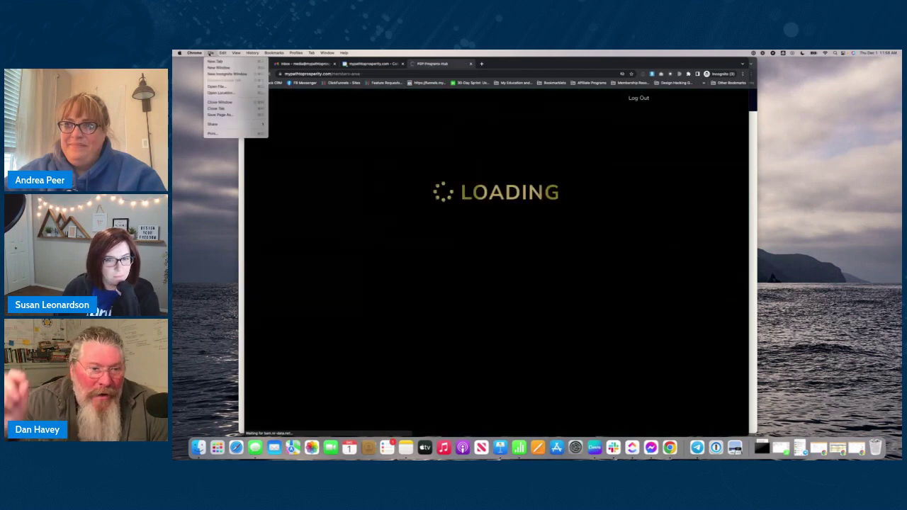
mouse_move(253, 53)
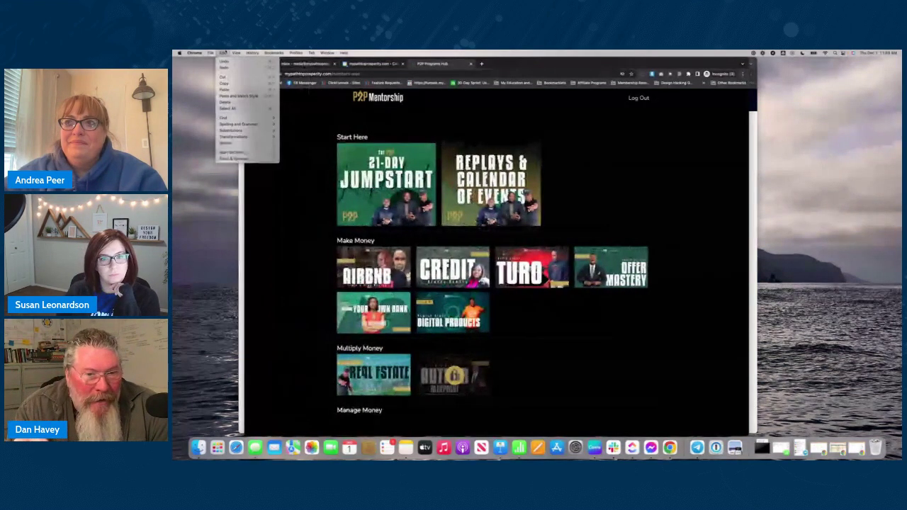
mouse_move(210, 53)
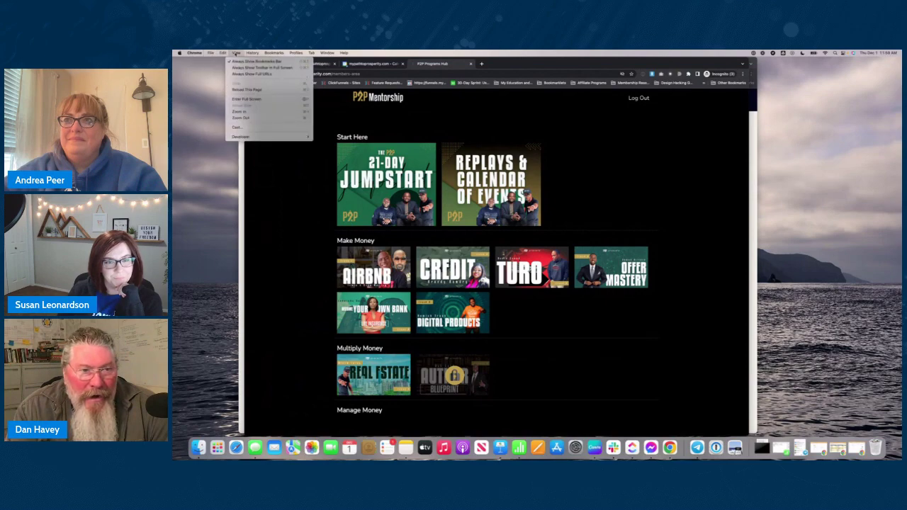
mouse_move(284, 136)
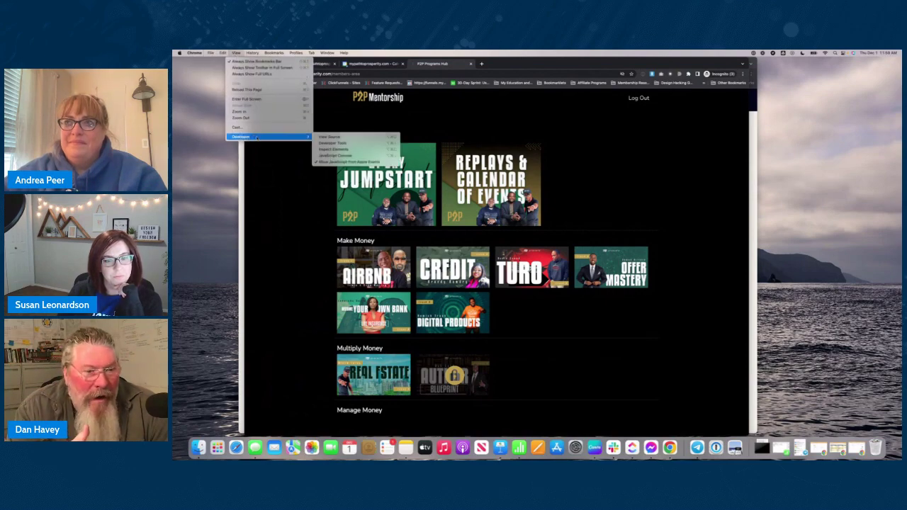
click(333, 149)
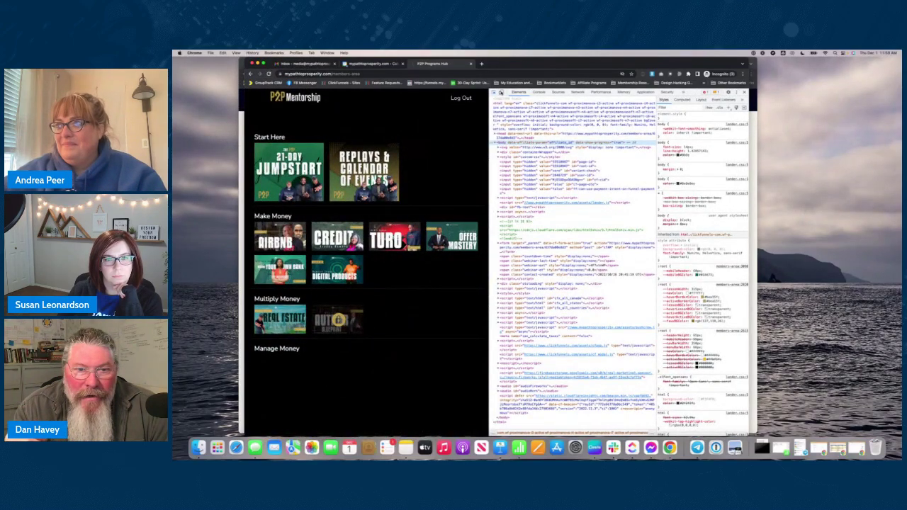
Preview the hub as iPhone 12 Pro, then as Responsive at 375 and 768 px widths
click(501, 93)
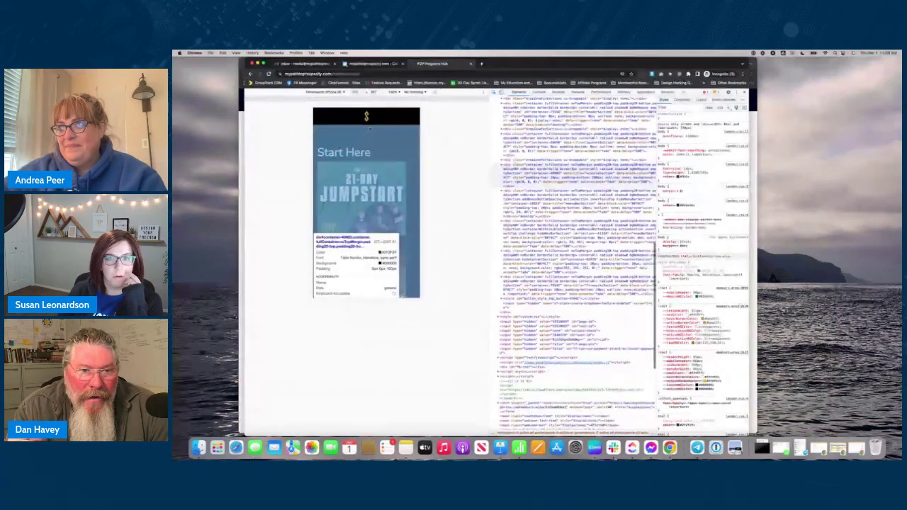
click(332, 92)
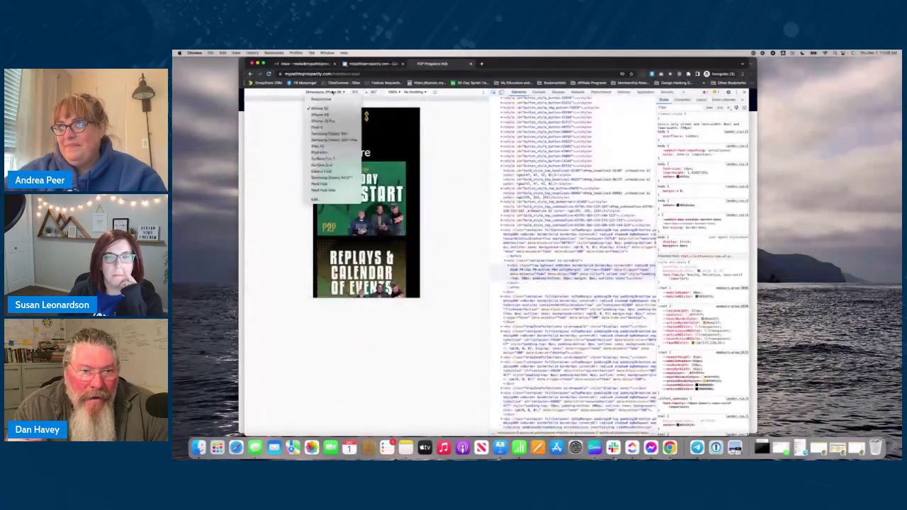
click(332, 121)
click(337, 93)
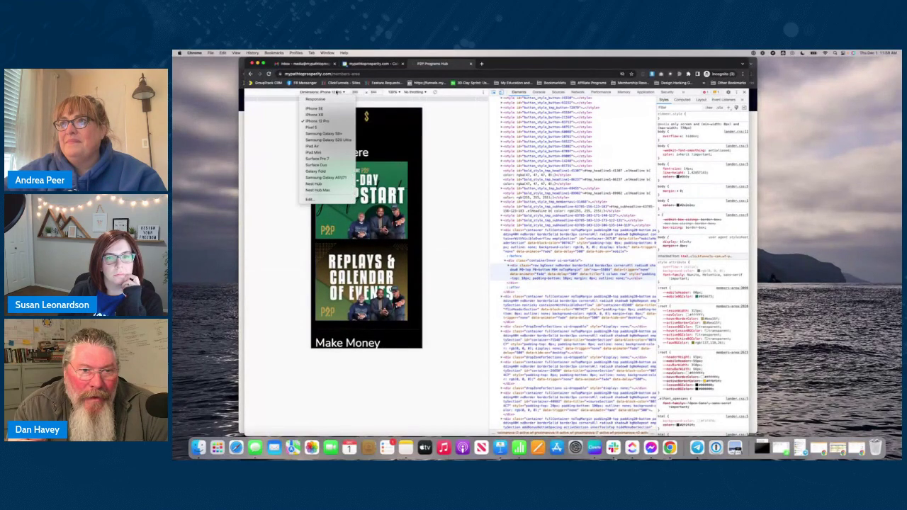
click(326, 99)
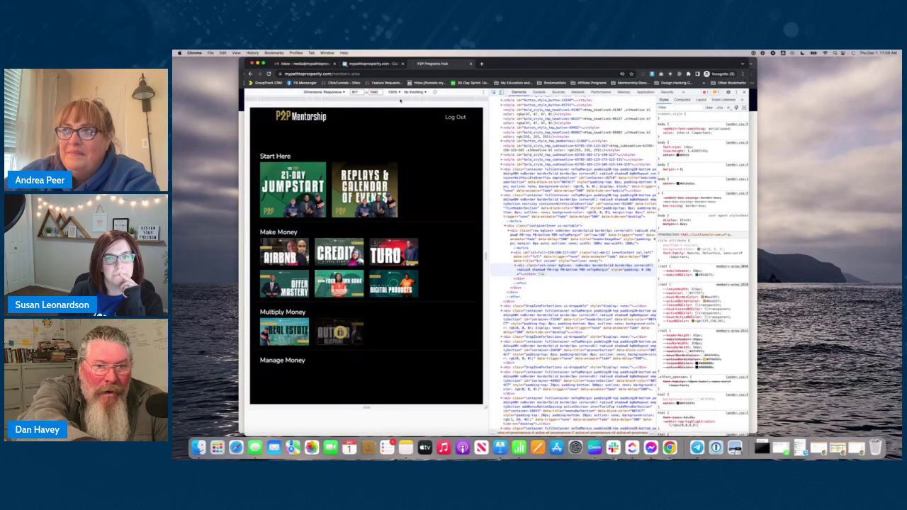
click(417, 99)
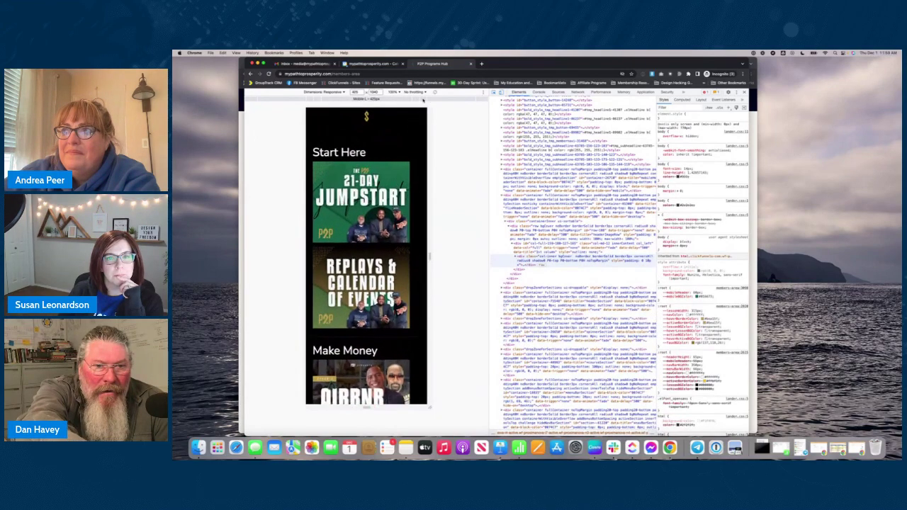
click(430, 100)
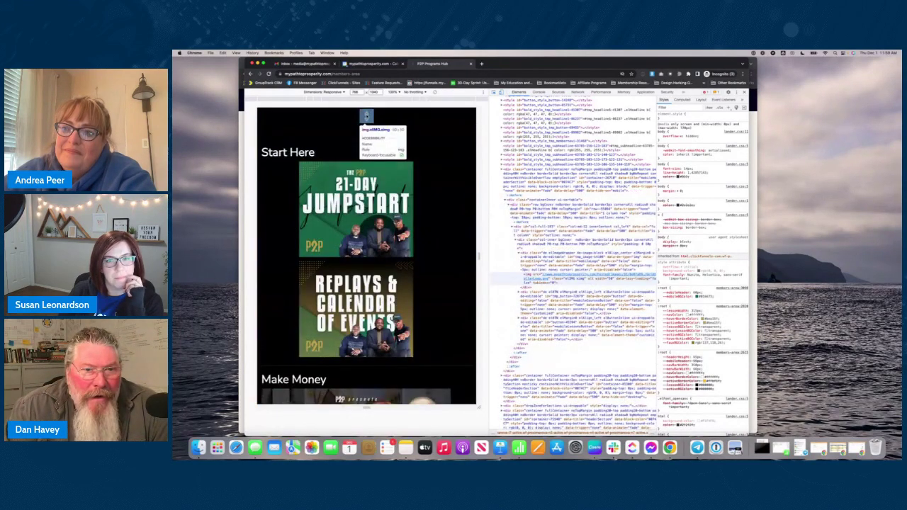
Reload the hub, turn on the element picker and select the Turo banner image
key(super+r)
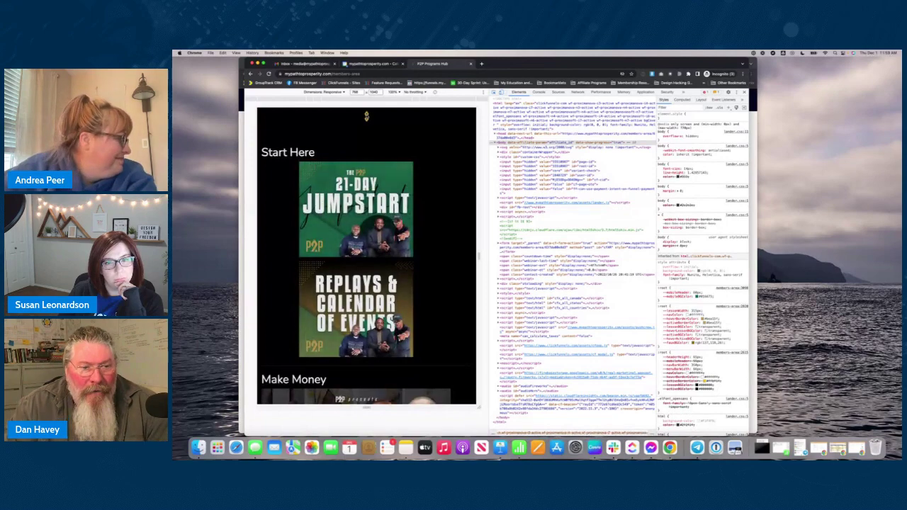
key(super+shift+c)
scroll(442, 345, down, 10)
scroll(443, 345, down, 10)
scroll(442, 345, down, 5)
scroll(443, 345, up, 15)
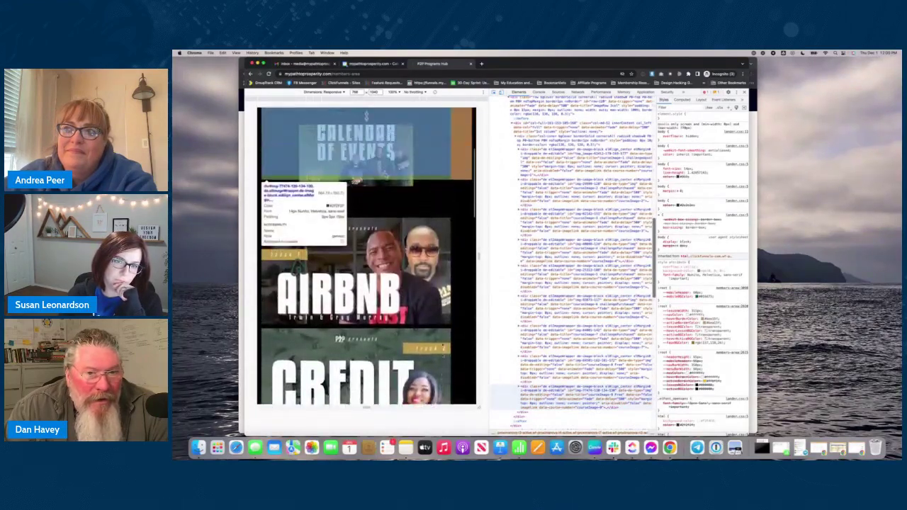
scroll(443, 345, down, 8)
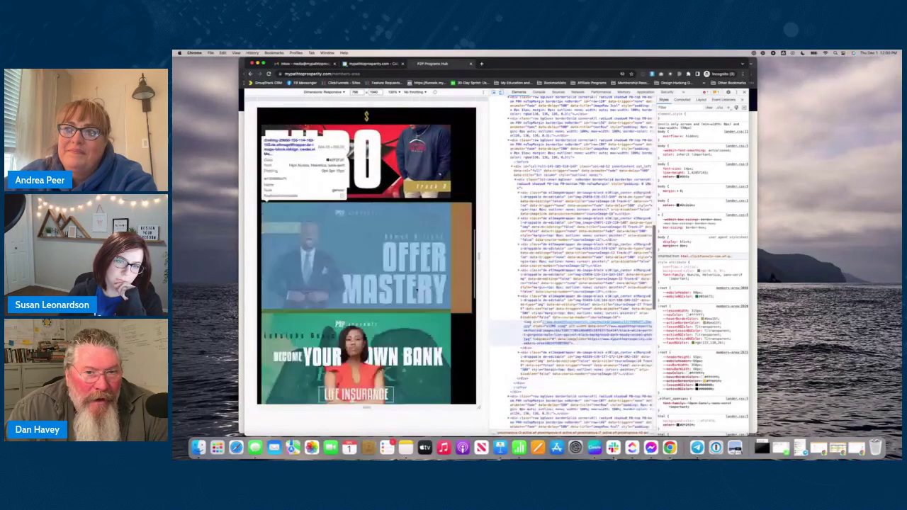
click(566, 254)
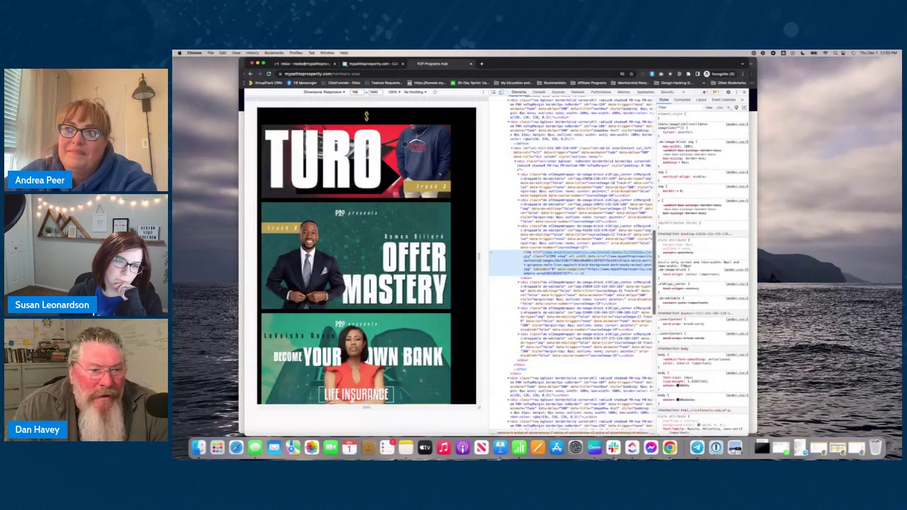
scroll(347, 173, up, 3)
scroll(367, 262, up, 10)
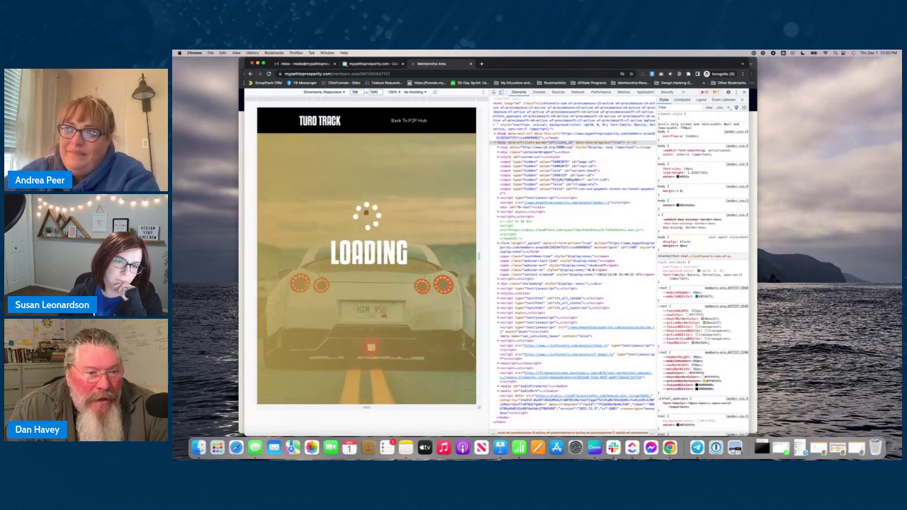
Open the first Turo course, expand Welcome & Getting Started and open the Invitation lesson
scroll(367, 257, down, 8)
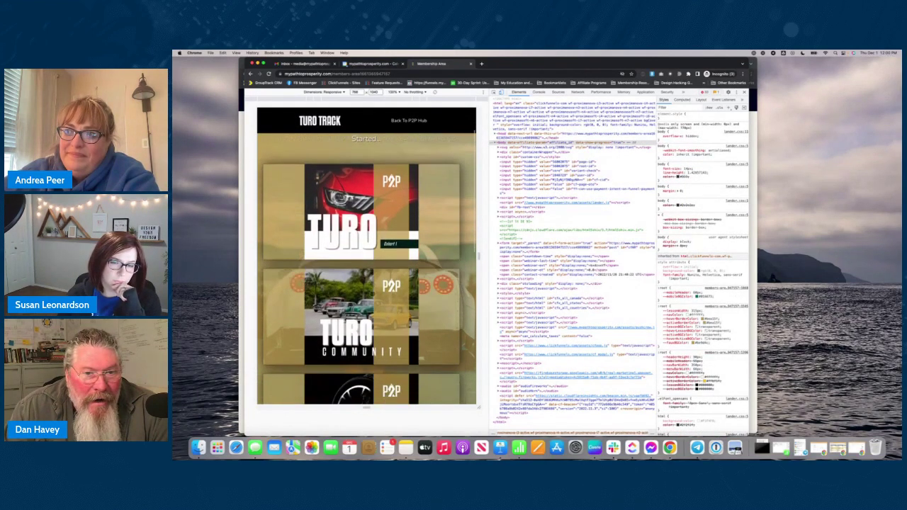
scroll(372, 294, up, 8)
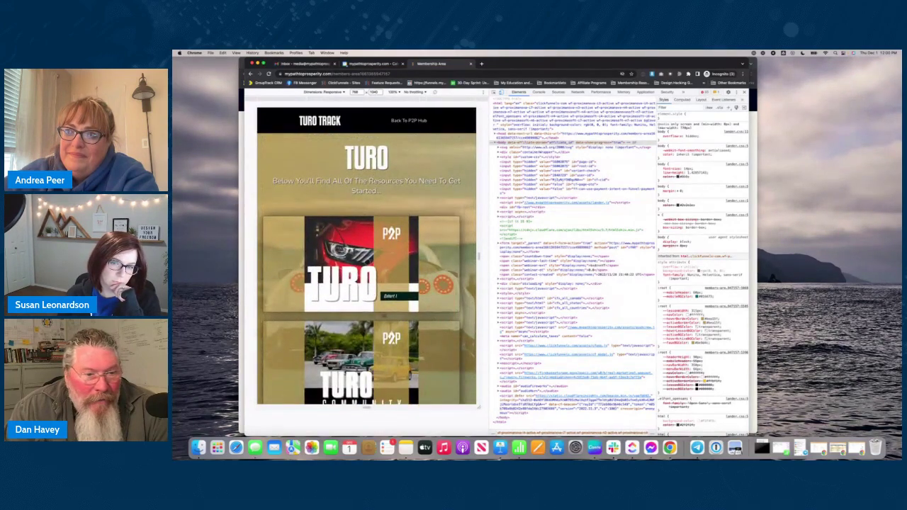
click(372, 294)
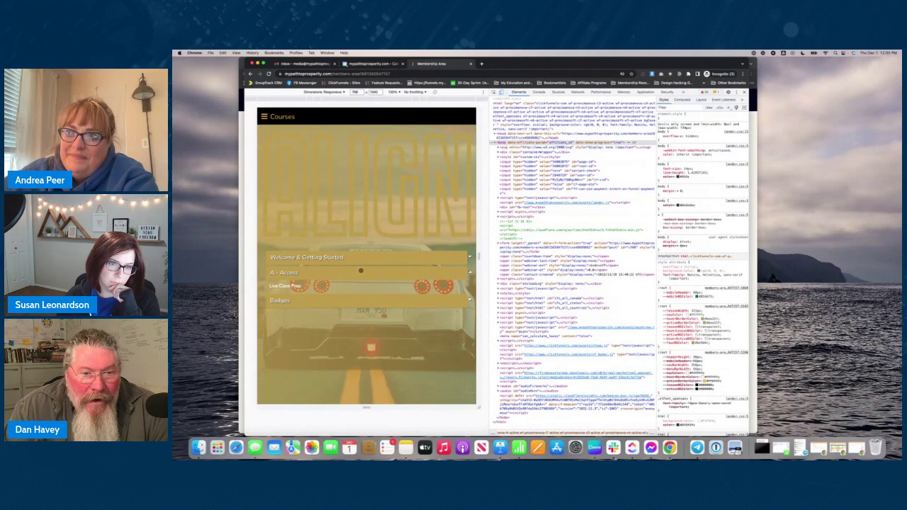
click(357, 259)
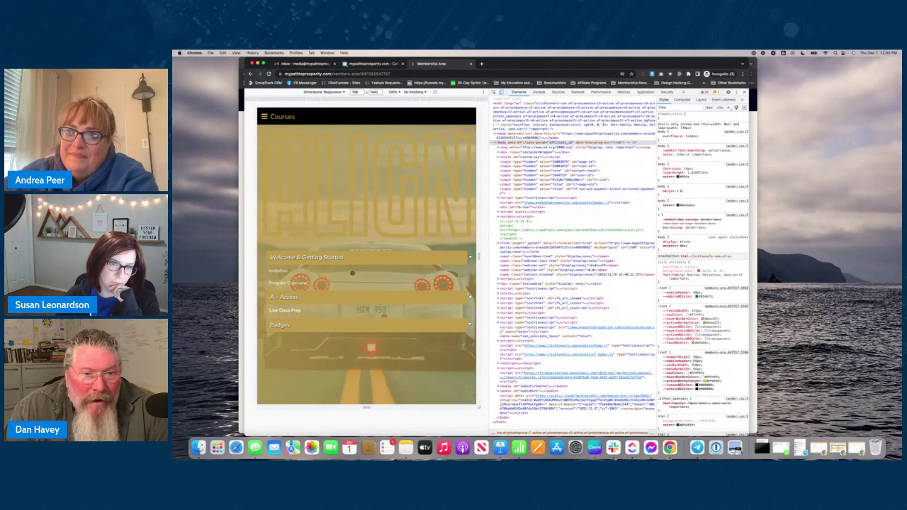
click(353, 273)
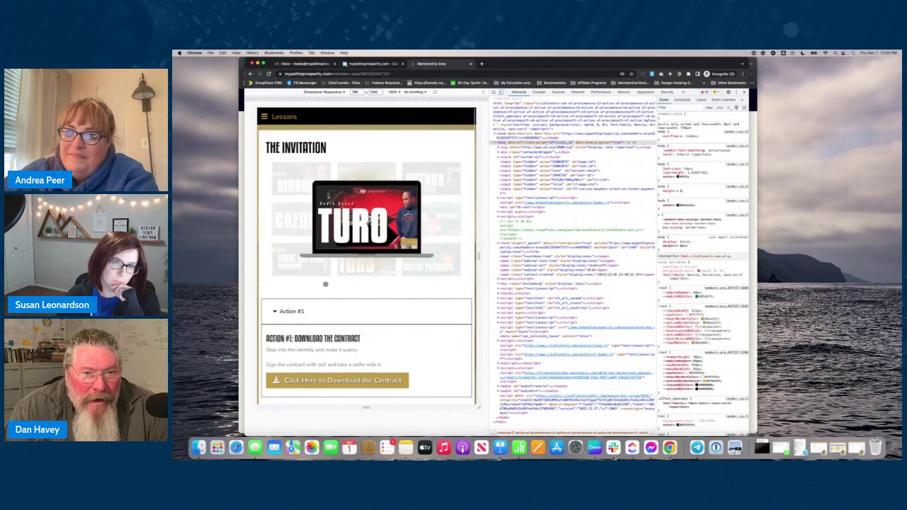
Look through the Invitation and Program Overview lessons, returning to the course list
scroll(366, 256, down, 5)
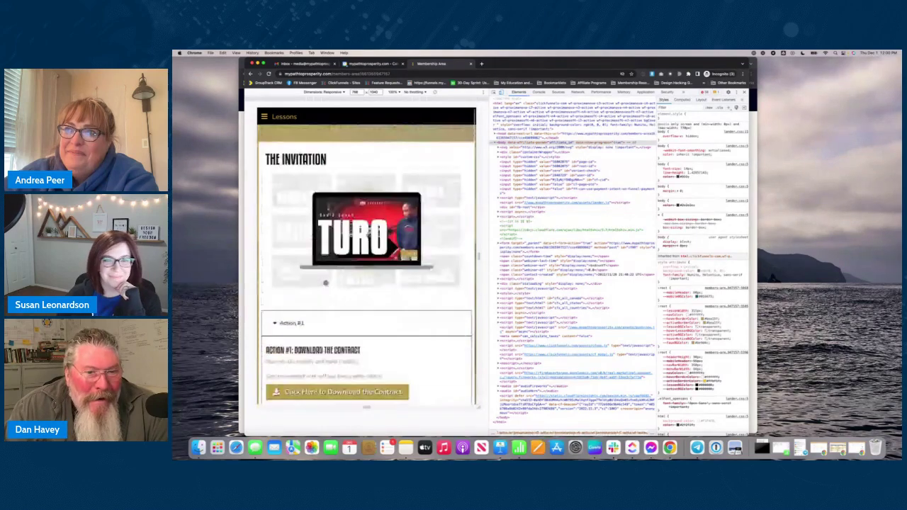
key(super+bracketleft)
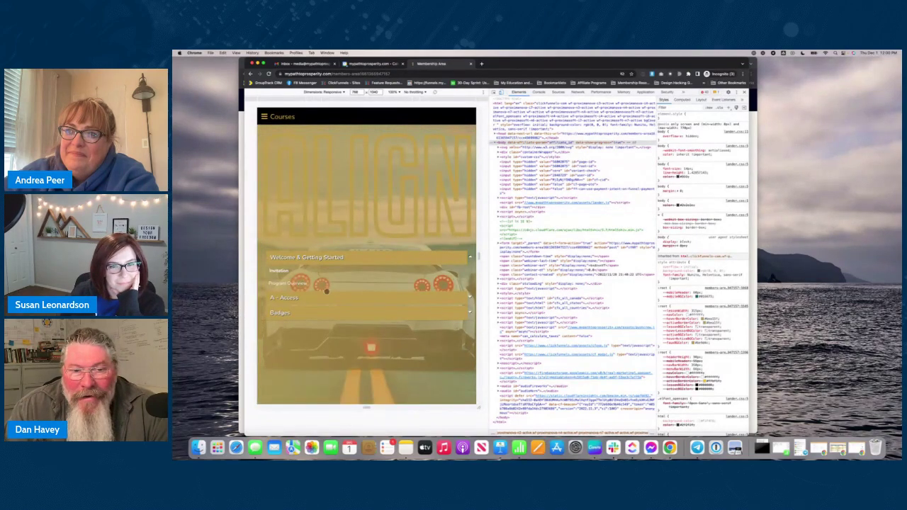
scroll(343, 284, down, 10)
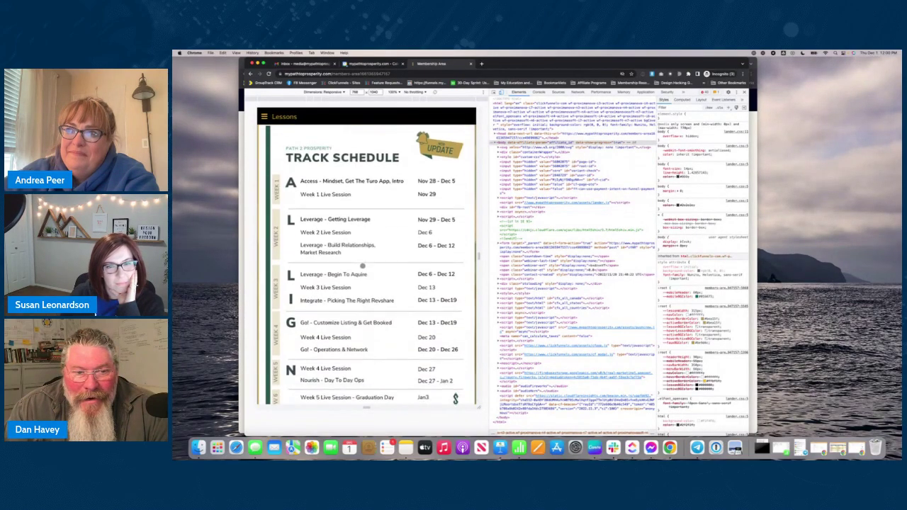
scroll(362, 266, up, 10)
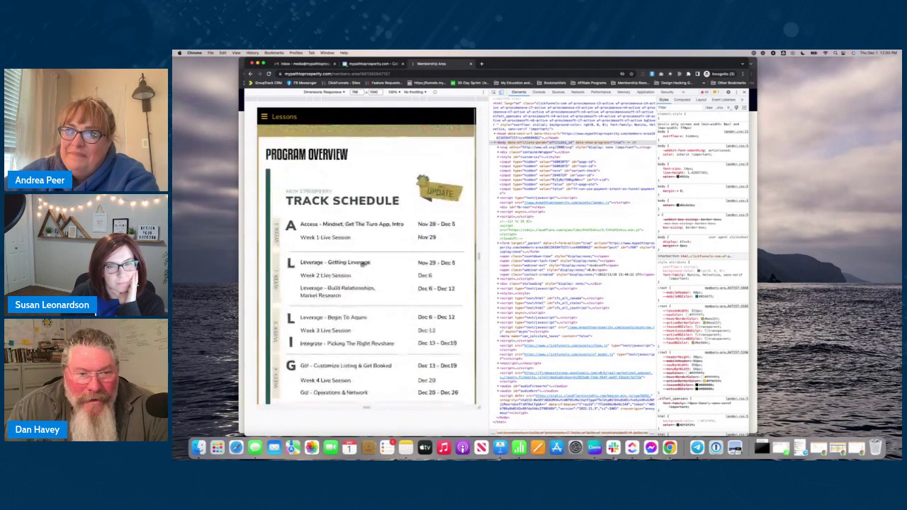
click(277, 116)
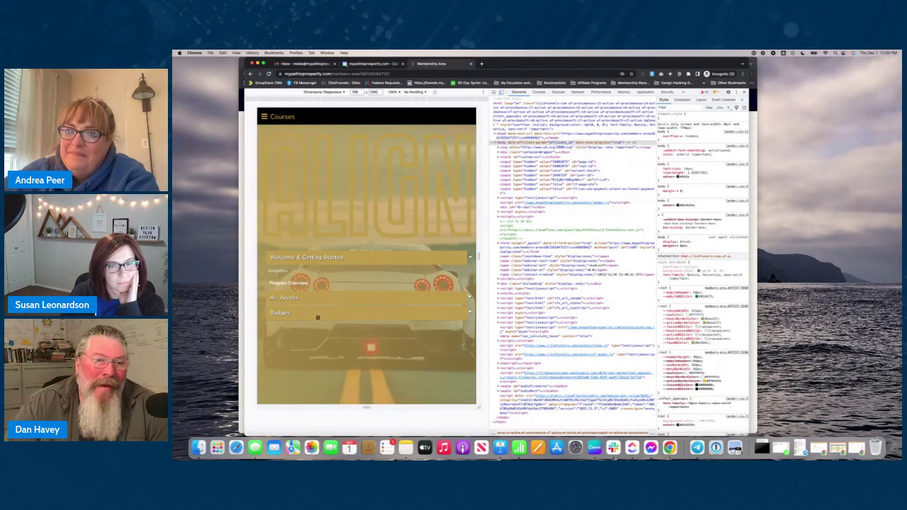
Expand Actions #1, #2 and #3 in Live Class 1 Prep, then return to Courses
scroll(324, 308, down, 5)
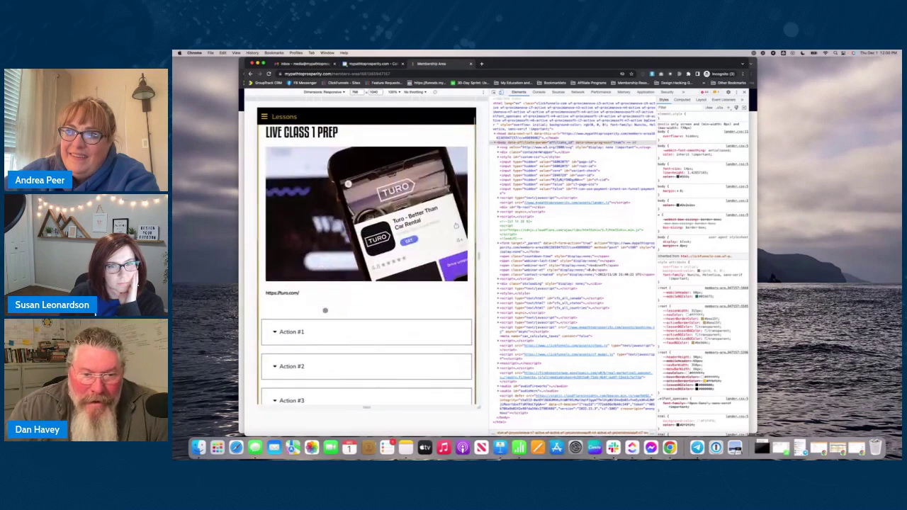
click(306, 264)
scroll(305, 269, down, 3)
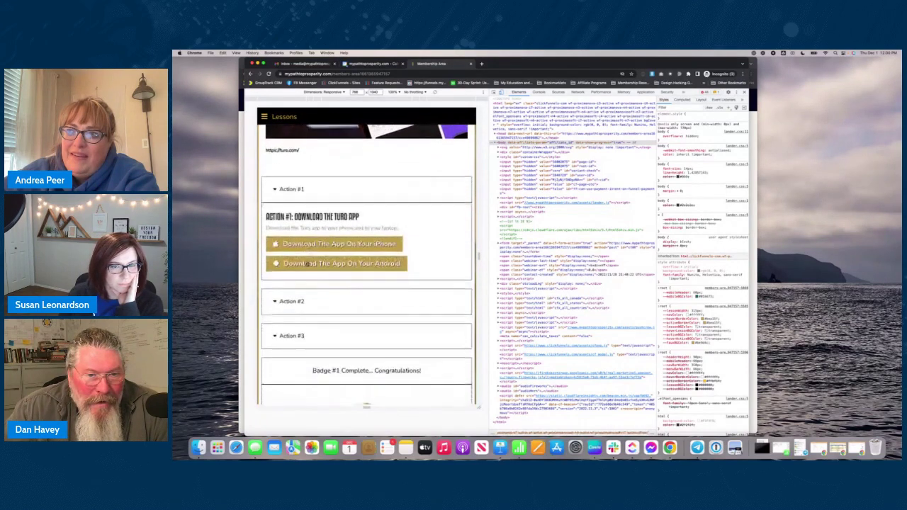
click(298, 276)
scroll(298, 299, down, 2)
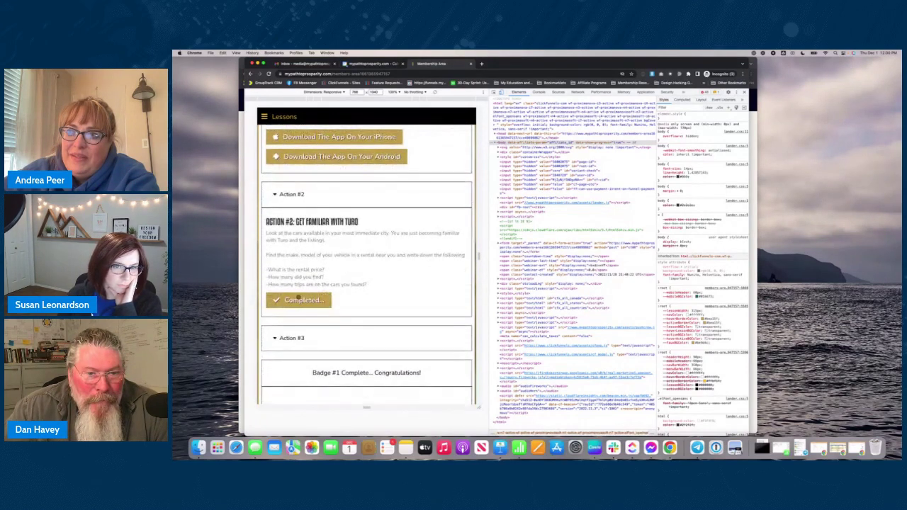
click(299, 338)
scroll(299, 336, down, 6)
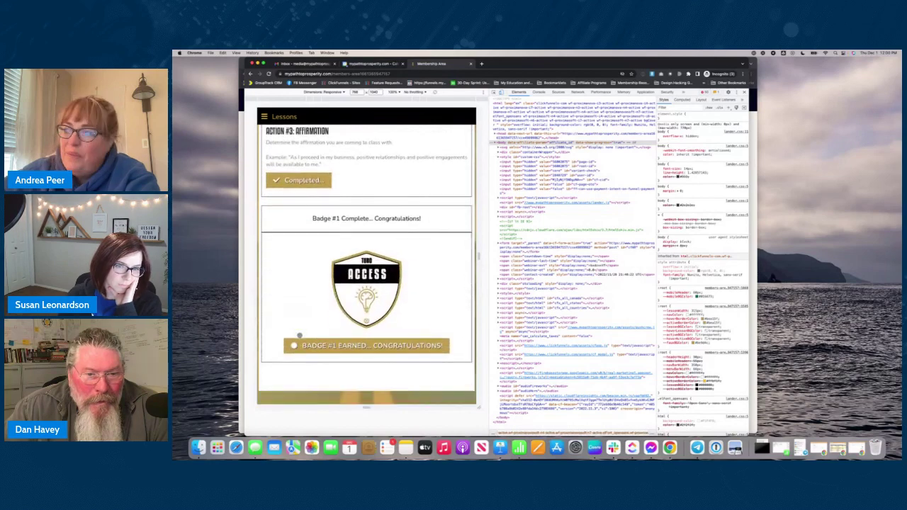
click(279, 114)
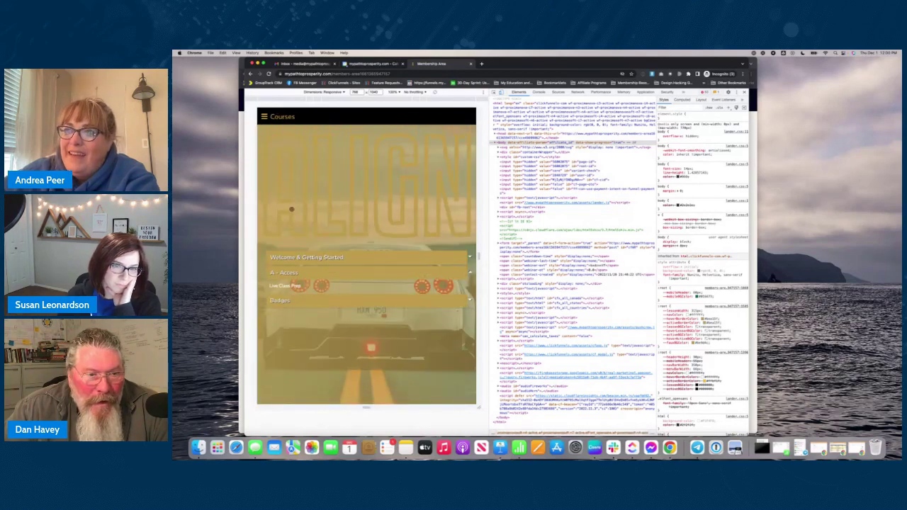
Open the Badges lesson and scroll through the Access, Leverage, Integrate, Go! and Nourish badges
click(313, 313)
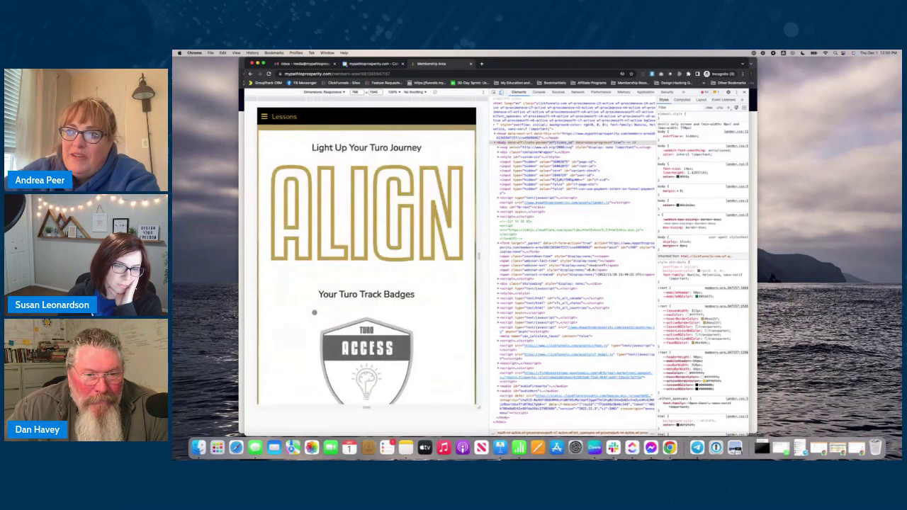
scroll(314, 312, down, 5)
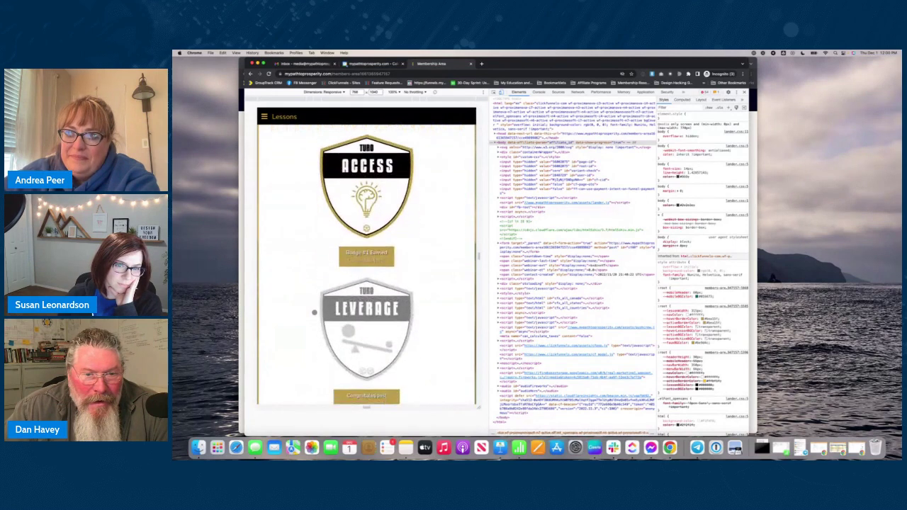
scroll(377, 268, down, 2)
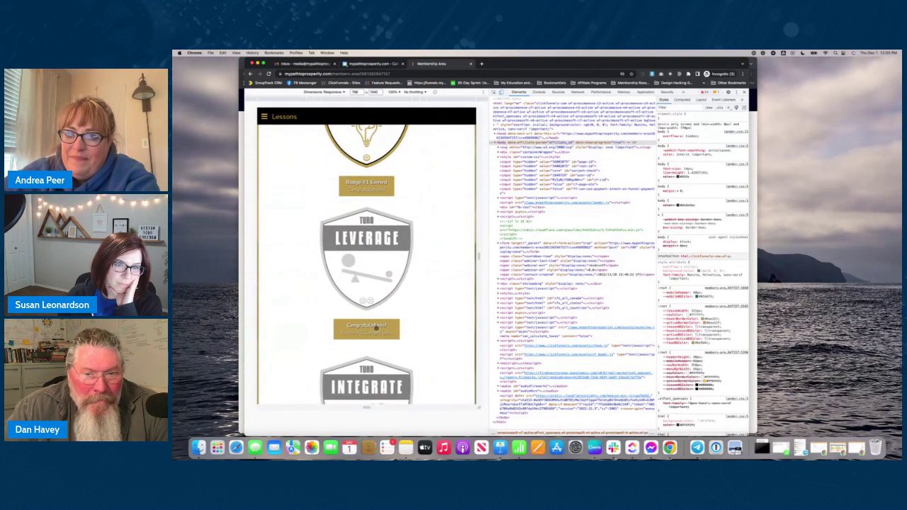
scroll(376, 328, down, 8)
scroll(377, 328, up, 8)
scroll(366, 264, up, 5)
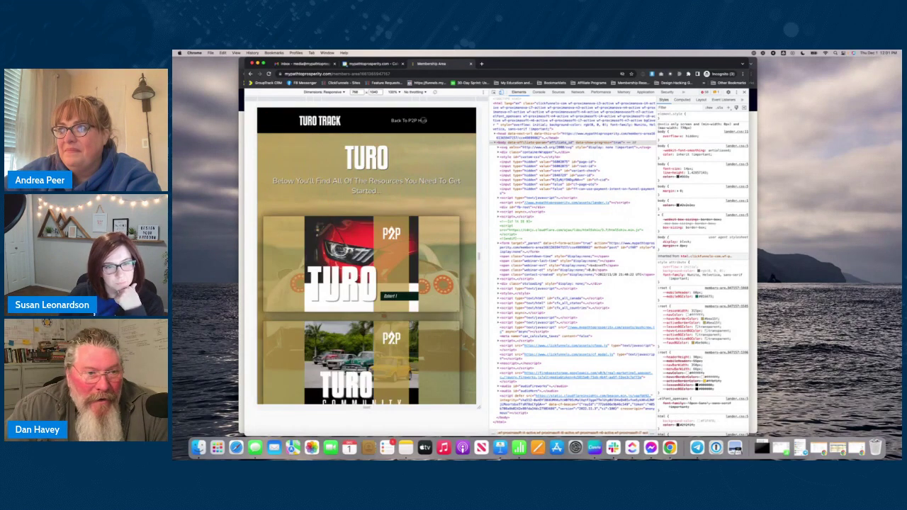
Head back to the P2P hub from the Turo track and close the DevTools panel
click(421, 121)
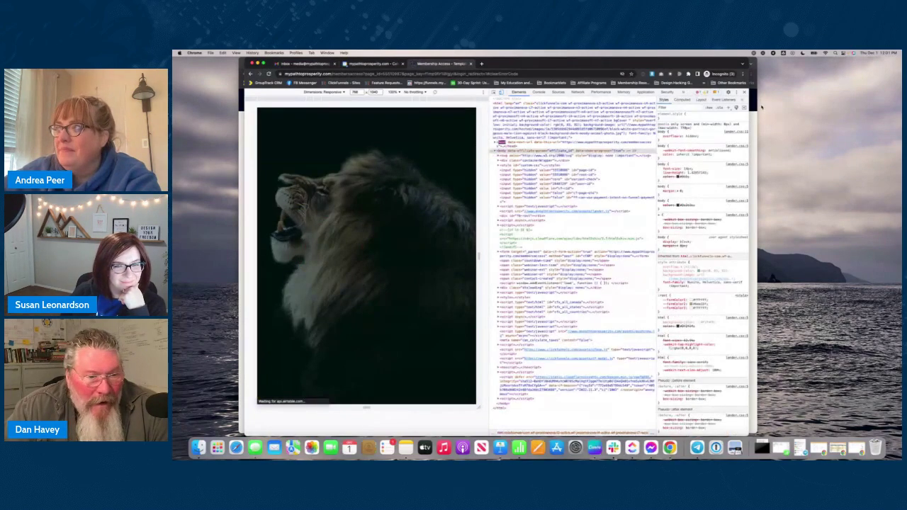
click(744, 92)
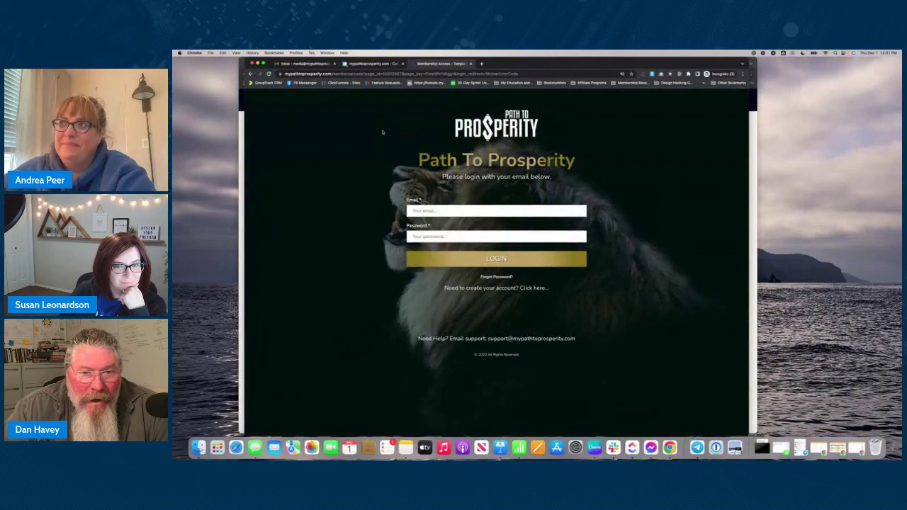